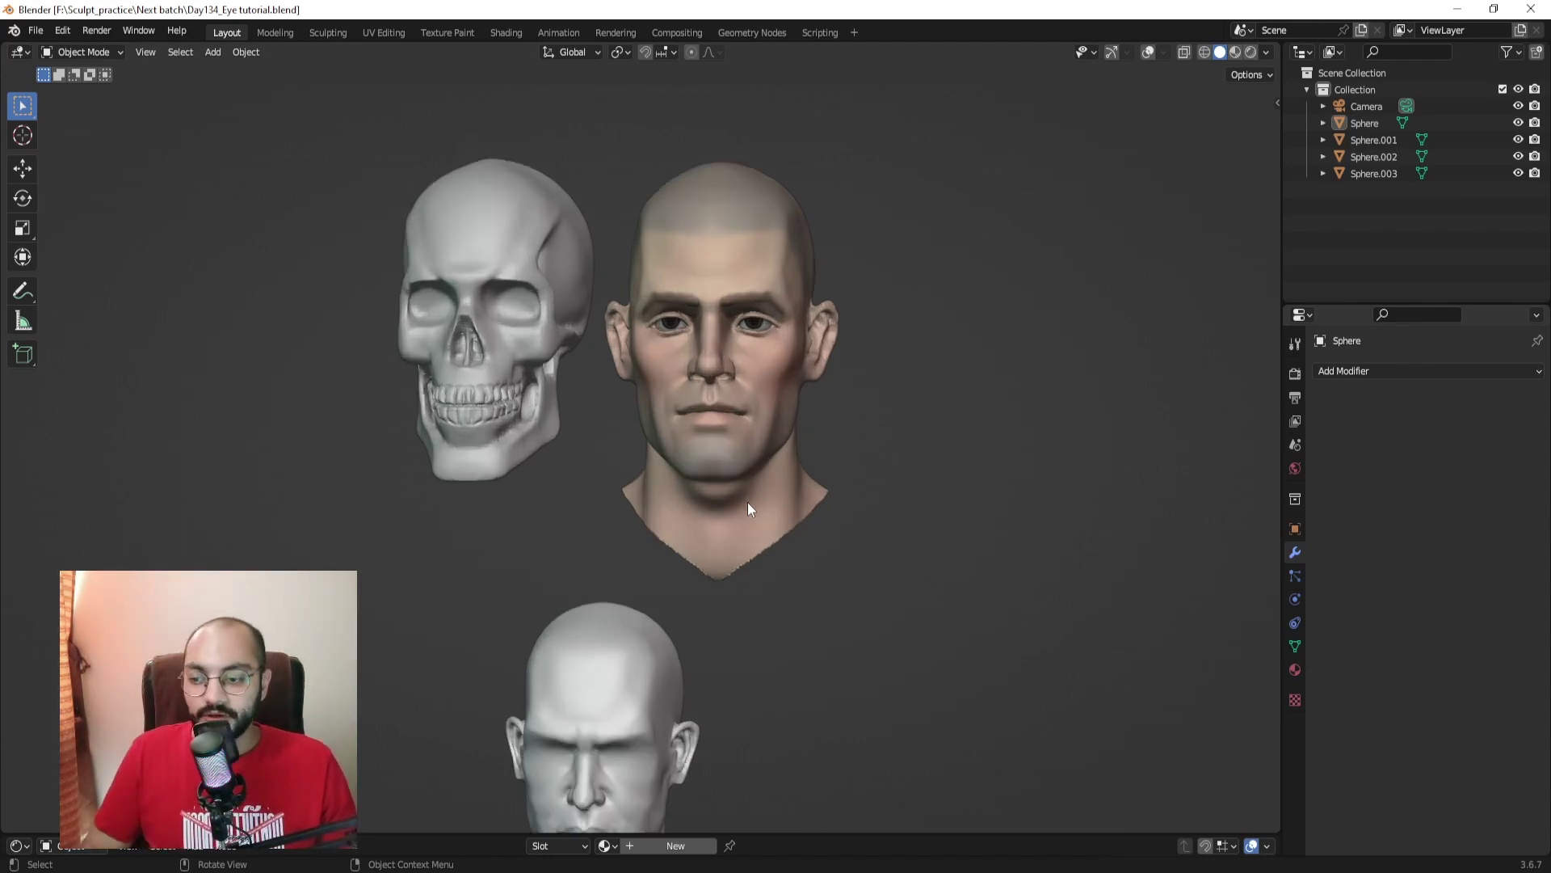
Step: Examine the painted male head from the front and side, focusing on how the eyes sit in the face
middle_drag(787, 453, 708, 419)
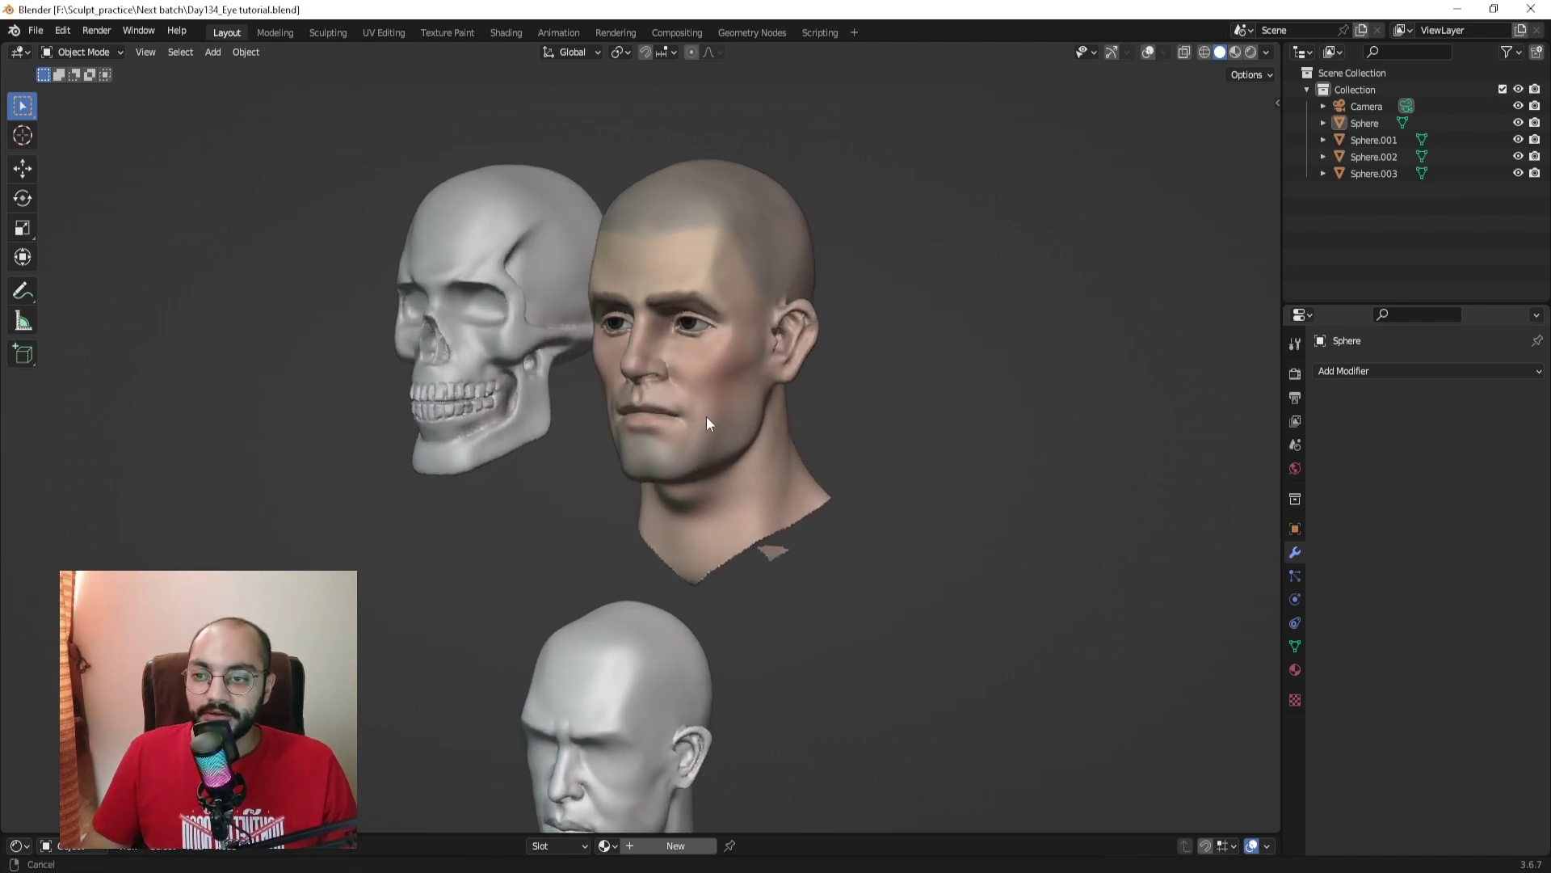
scroll(710, 506, up, 5)
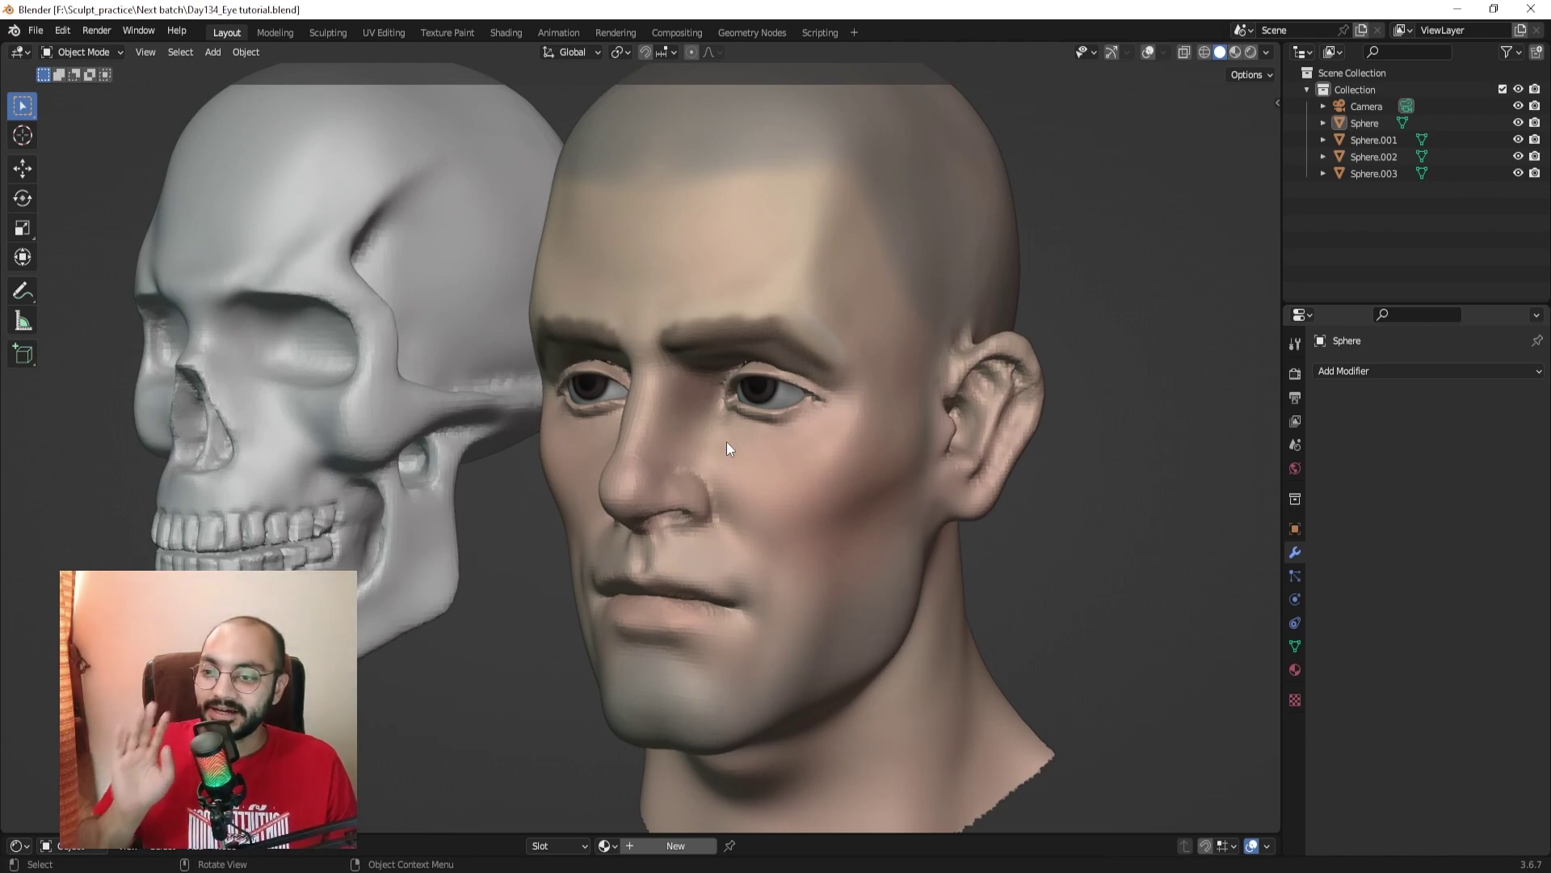
middle_drag(726, 441, 739, 411)
scroll(800, 416, down, 3)
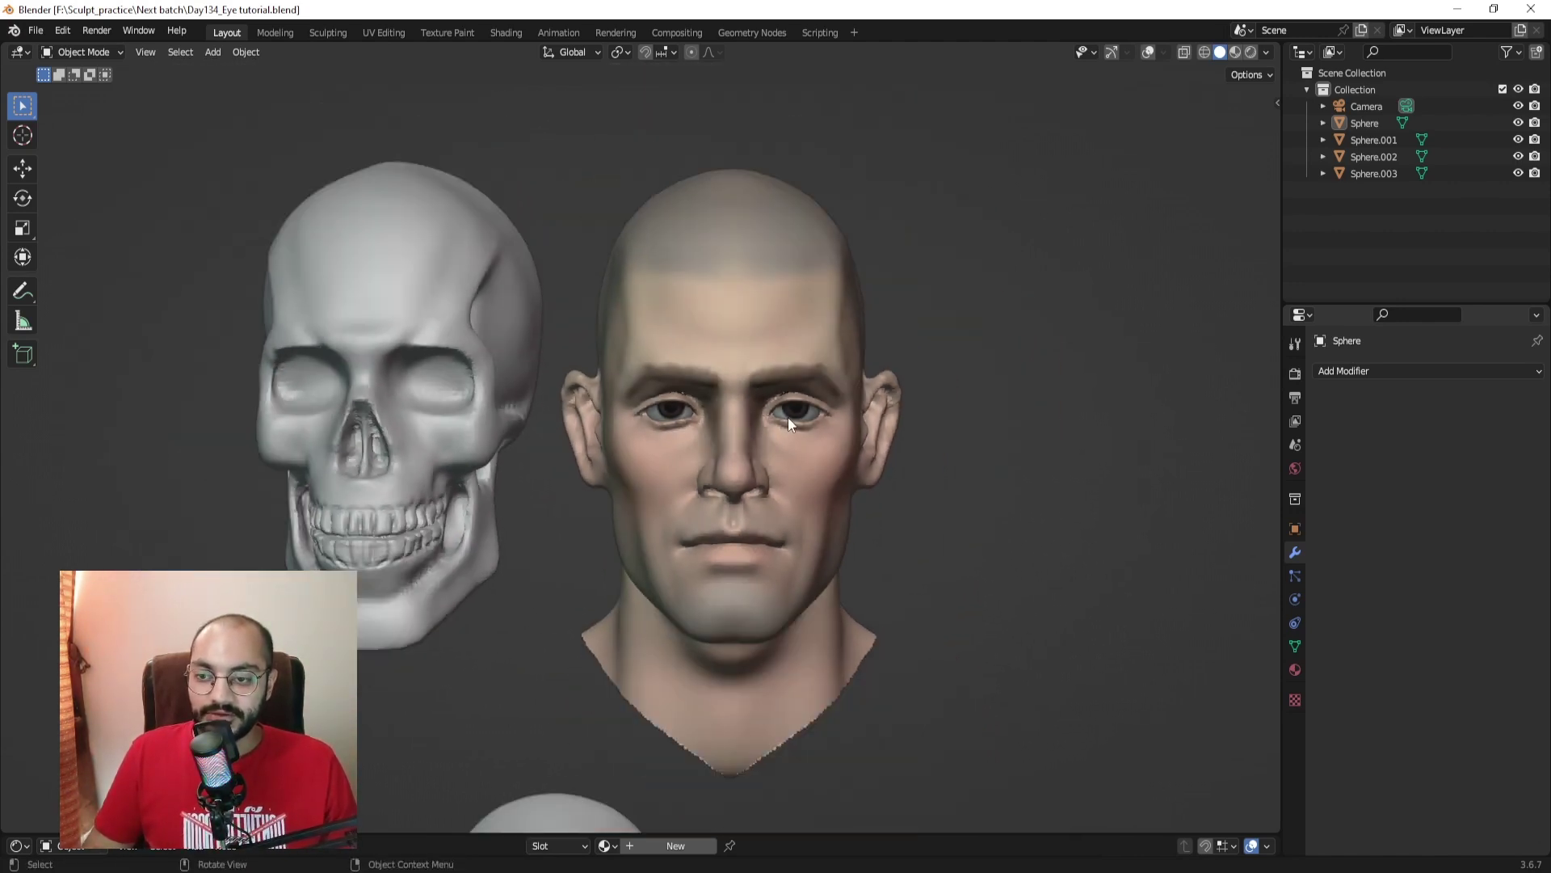
click(773, 422)
key(KP_Decimal)
middle_drag(695, 435, 709, 479)
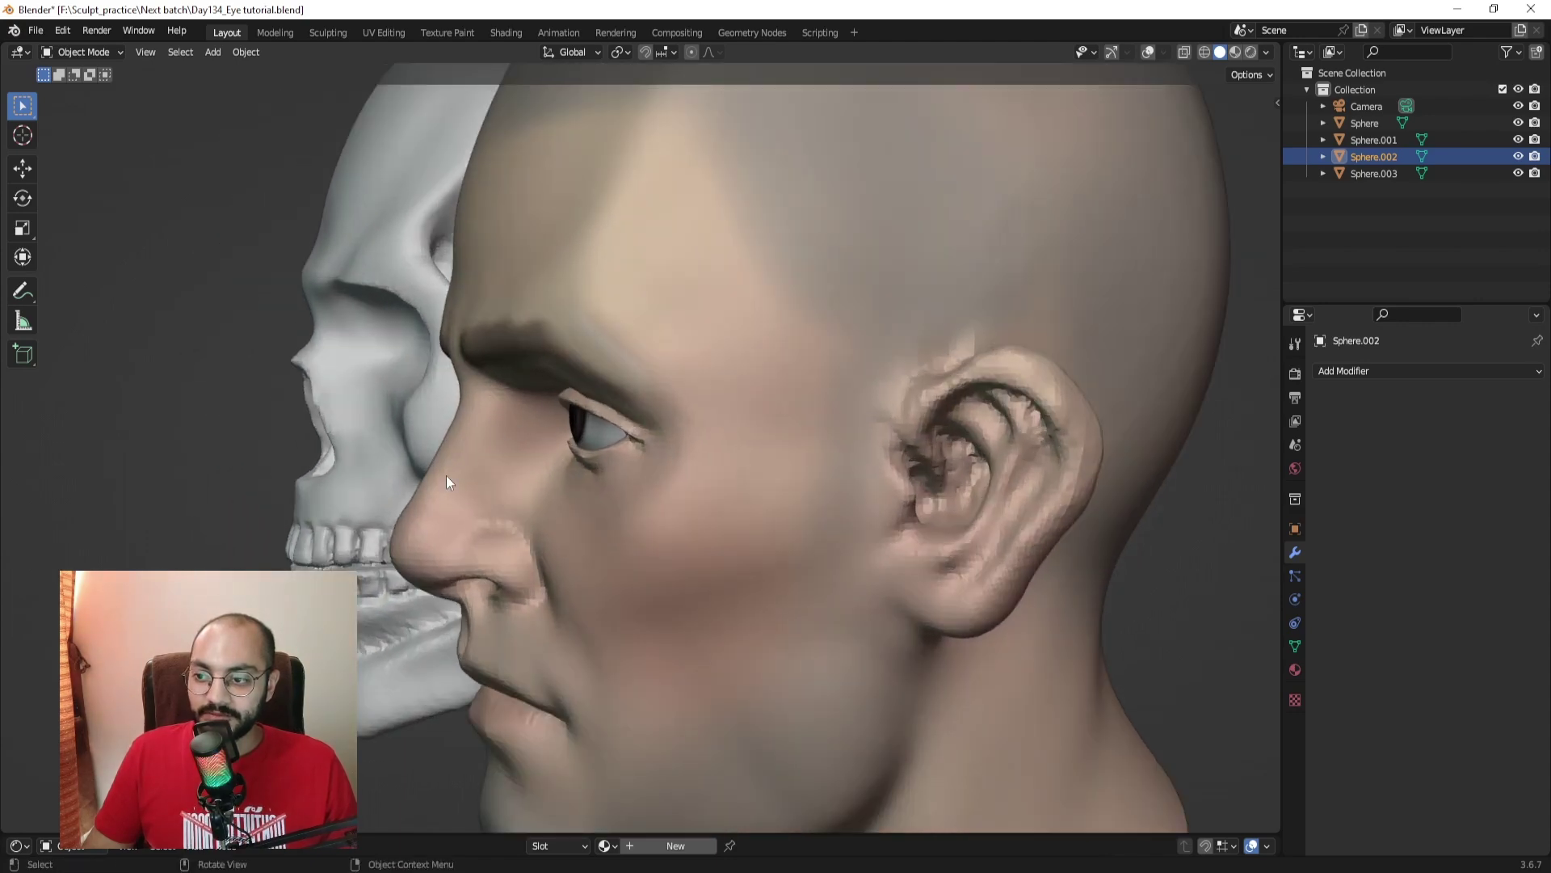
middle_drag(569, 381, 961, 430)
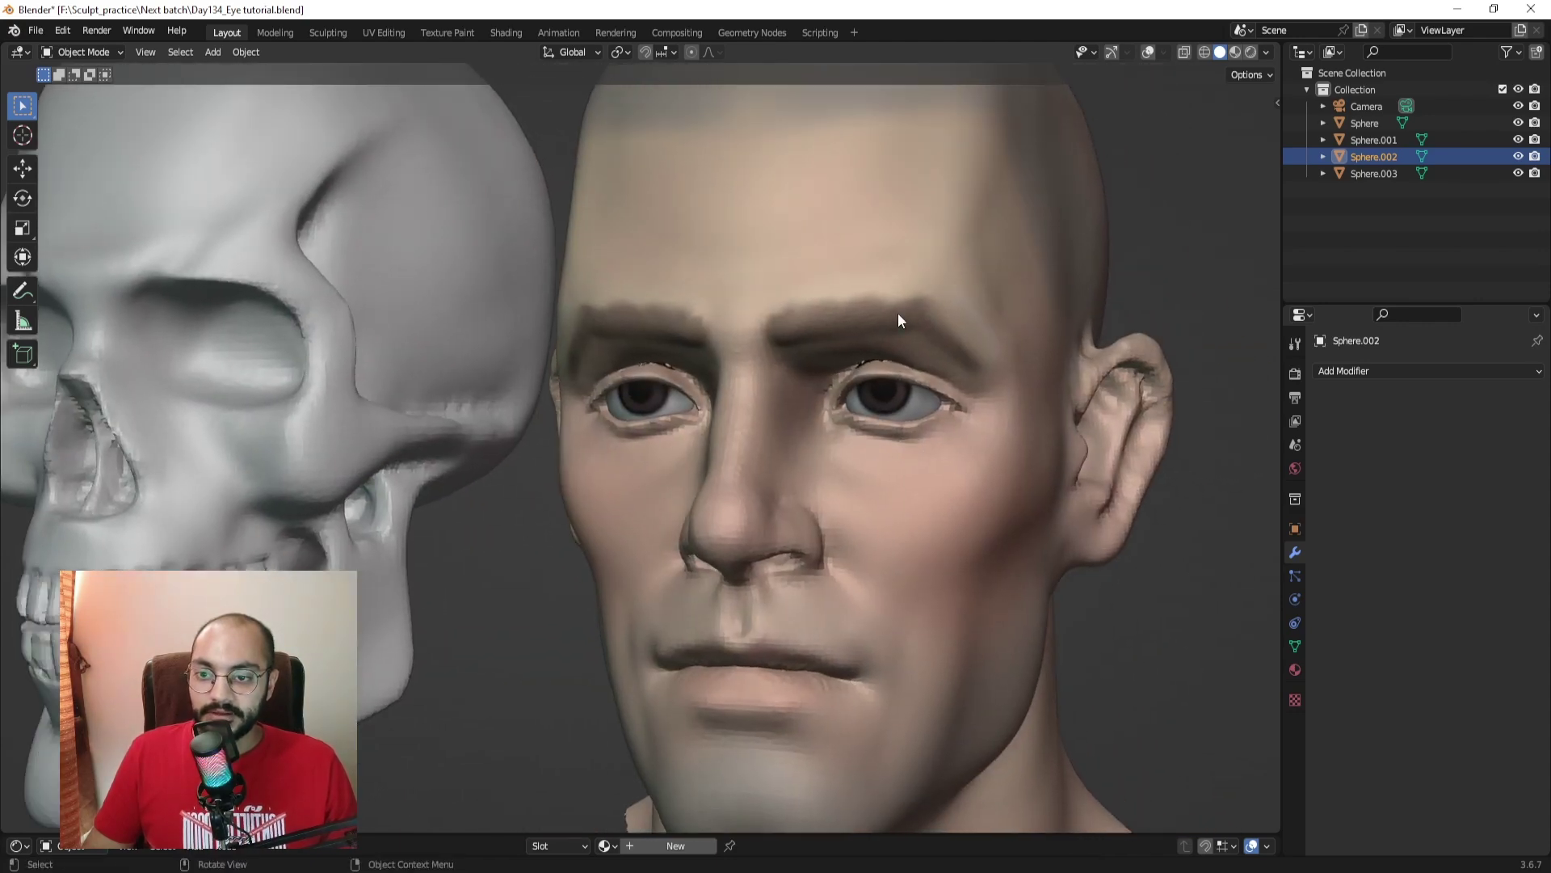
scroll(960, 409, down, 6)
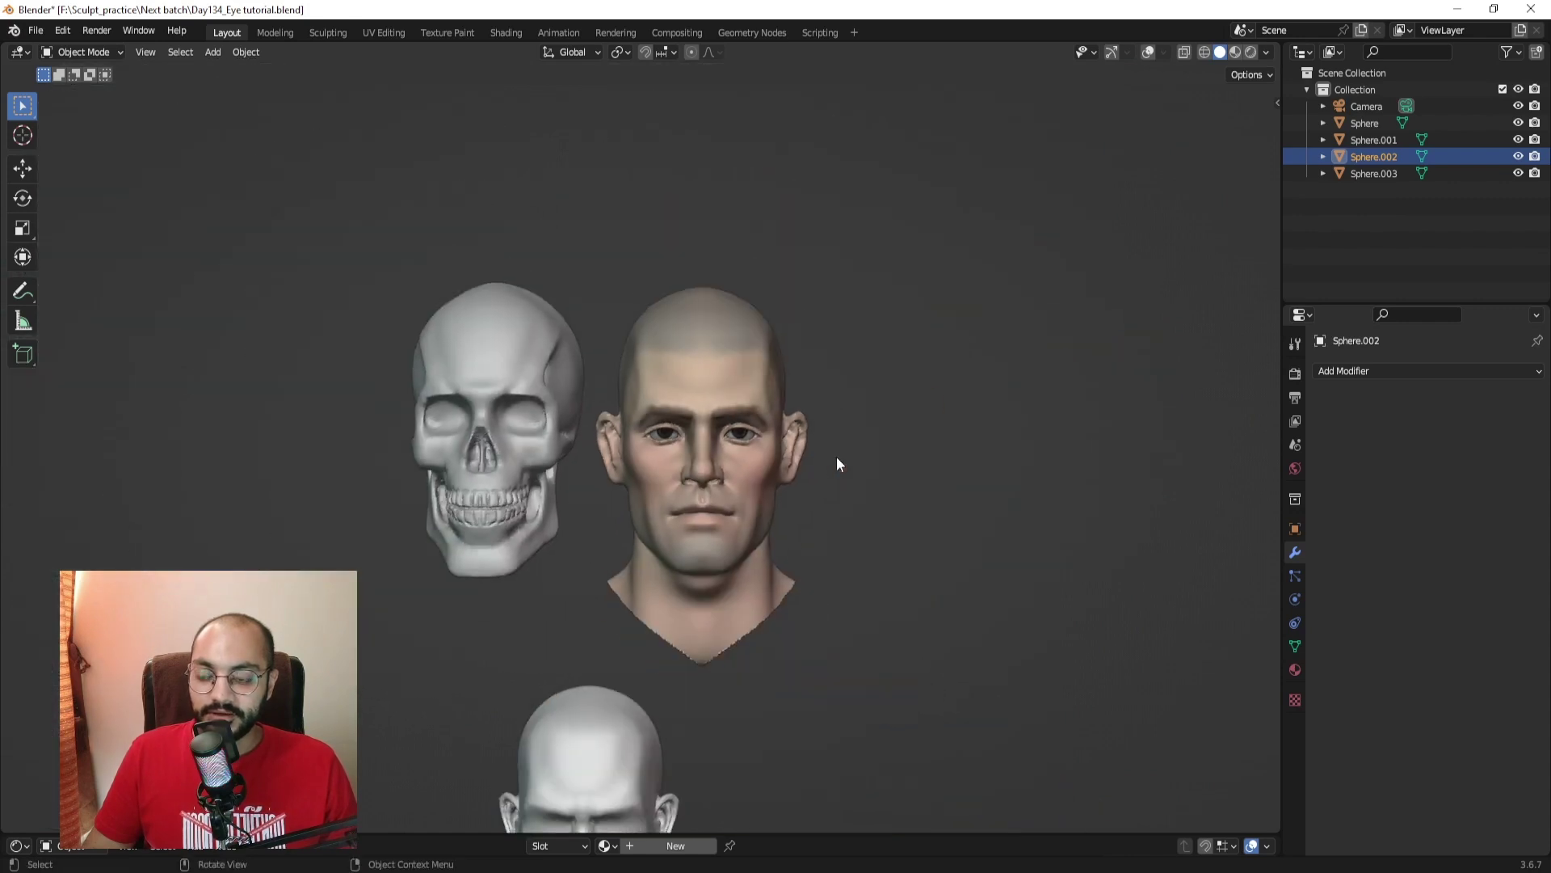
middle_drag(826, 461, 812, 465)
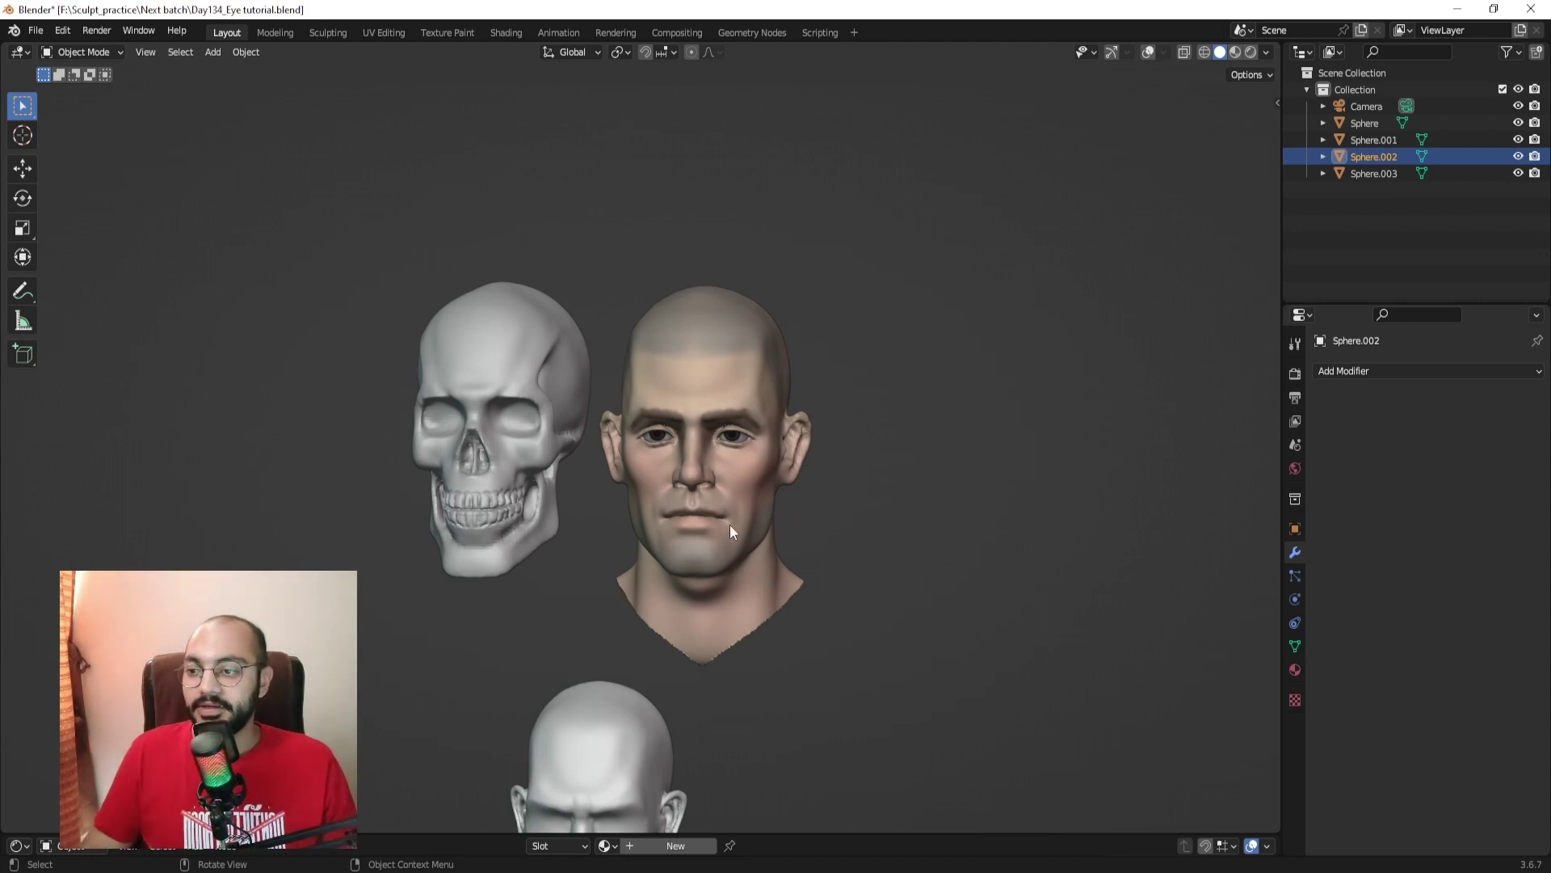
Step: Select the unpainted grey head without eyes that sits below the painted head
shift+middle_drag(730, 525, 752, 346)
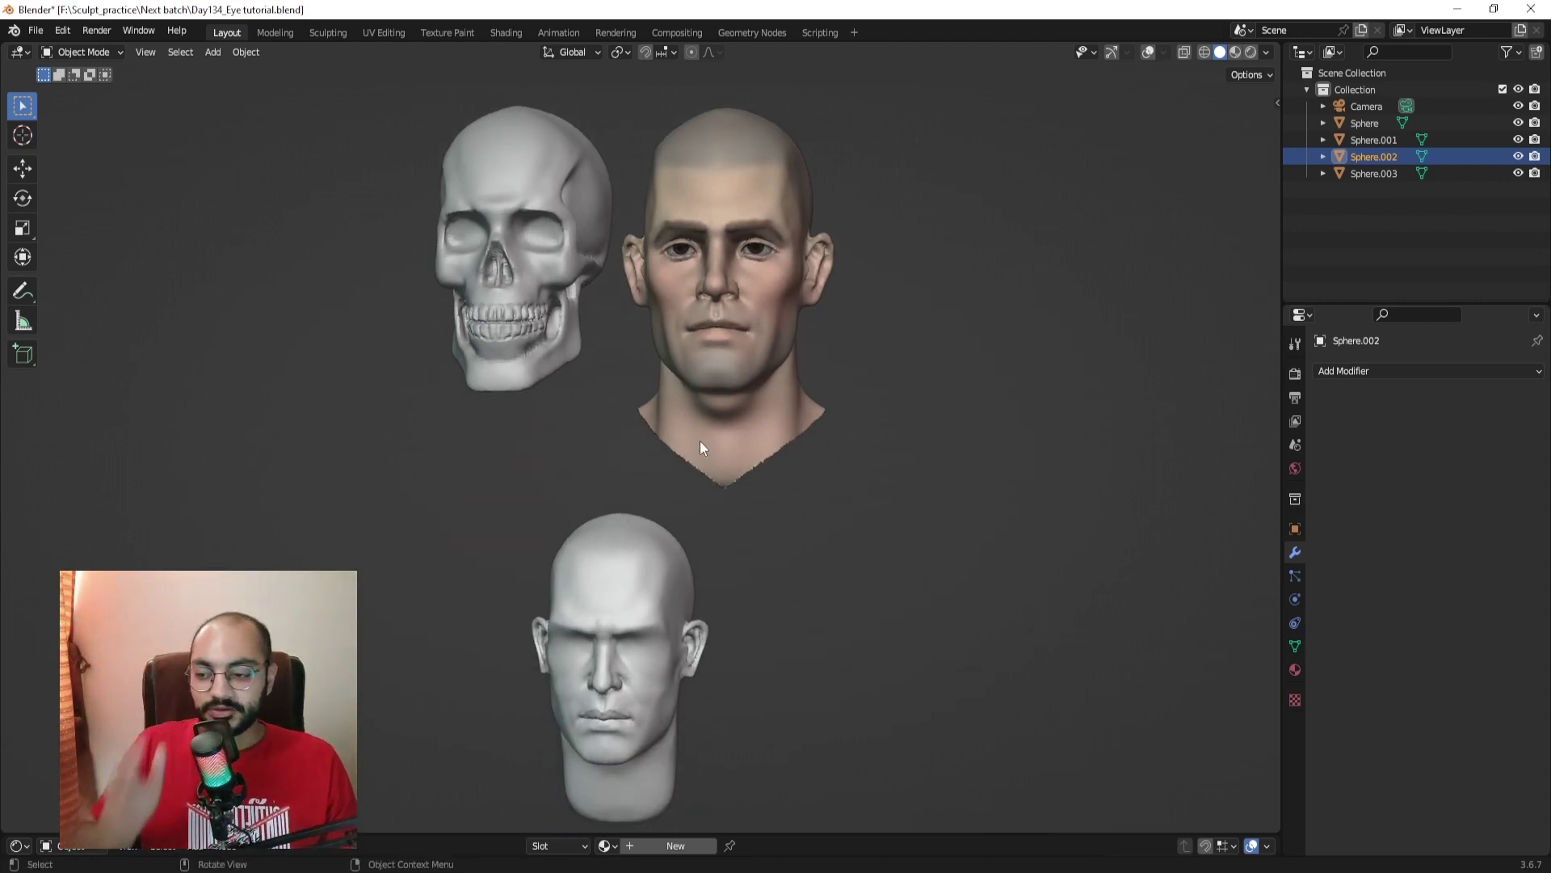
shift+middle_drag(609, 635, 631, 434)
scroll(632, 396, up, 2)
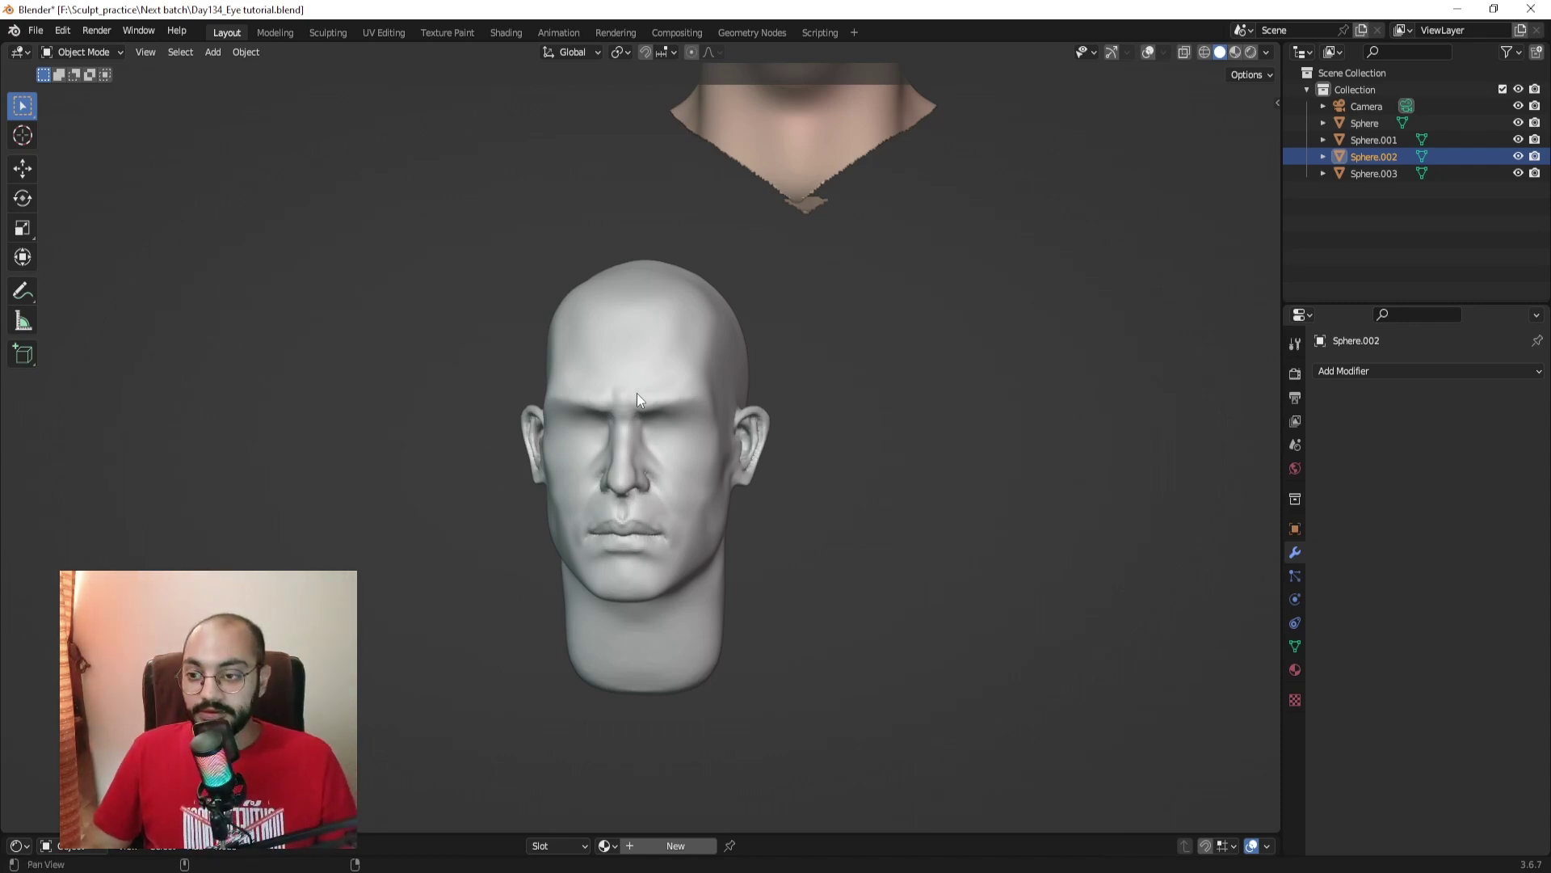
shift+middle_drag(637, 392, 634, 530)
scroll(742, 348, down, 1)
middle_drag(743, 351, 749, 320)
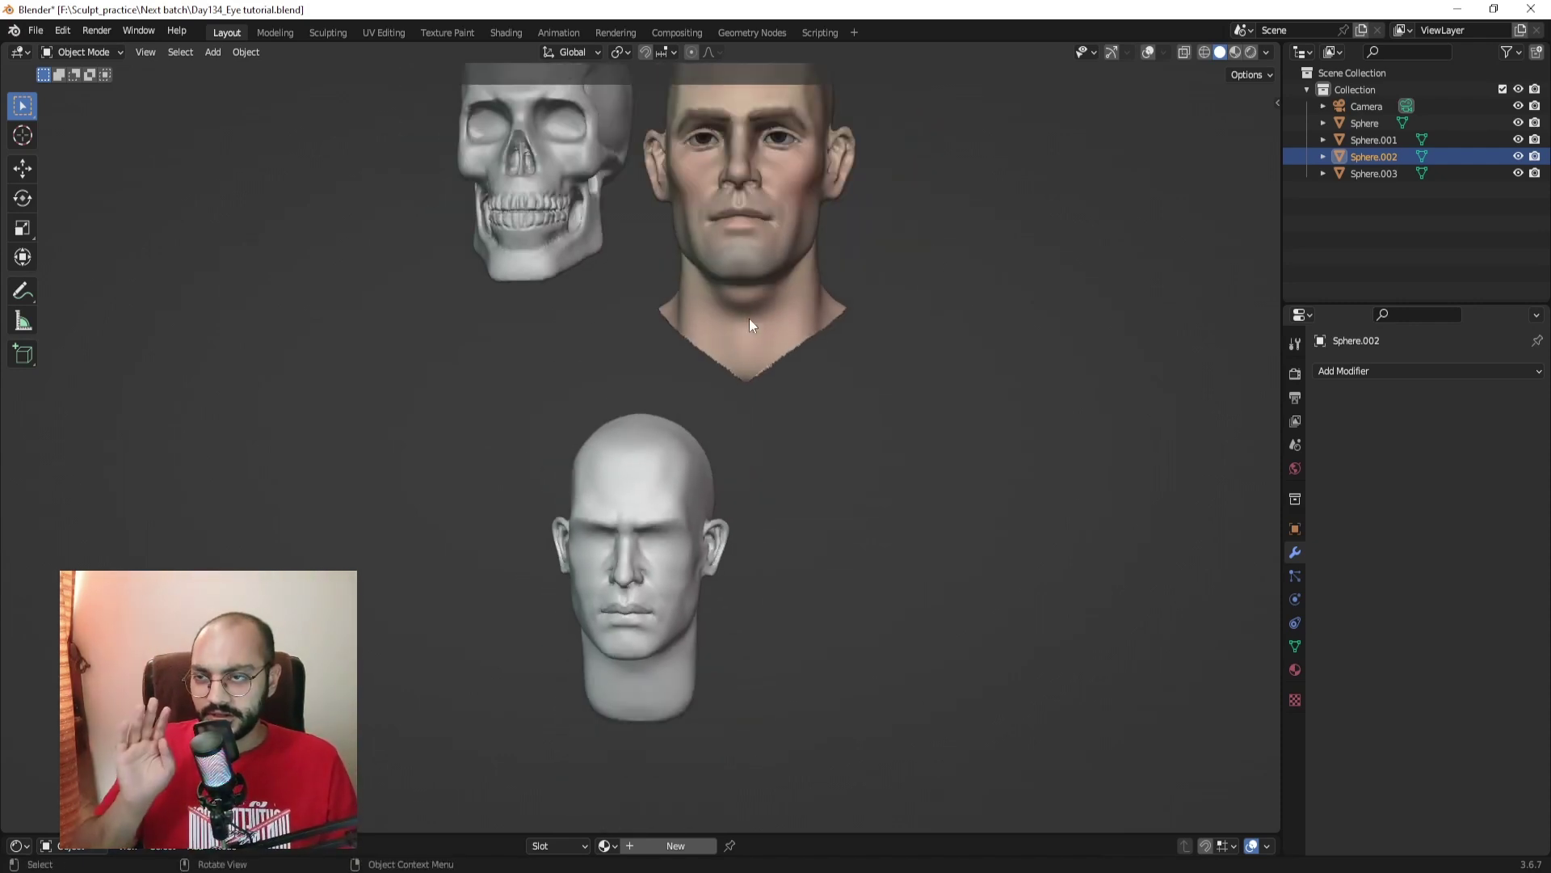
scroll(739, 410, up, 3)
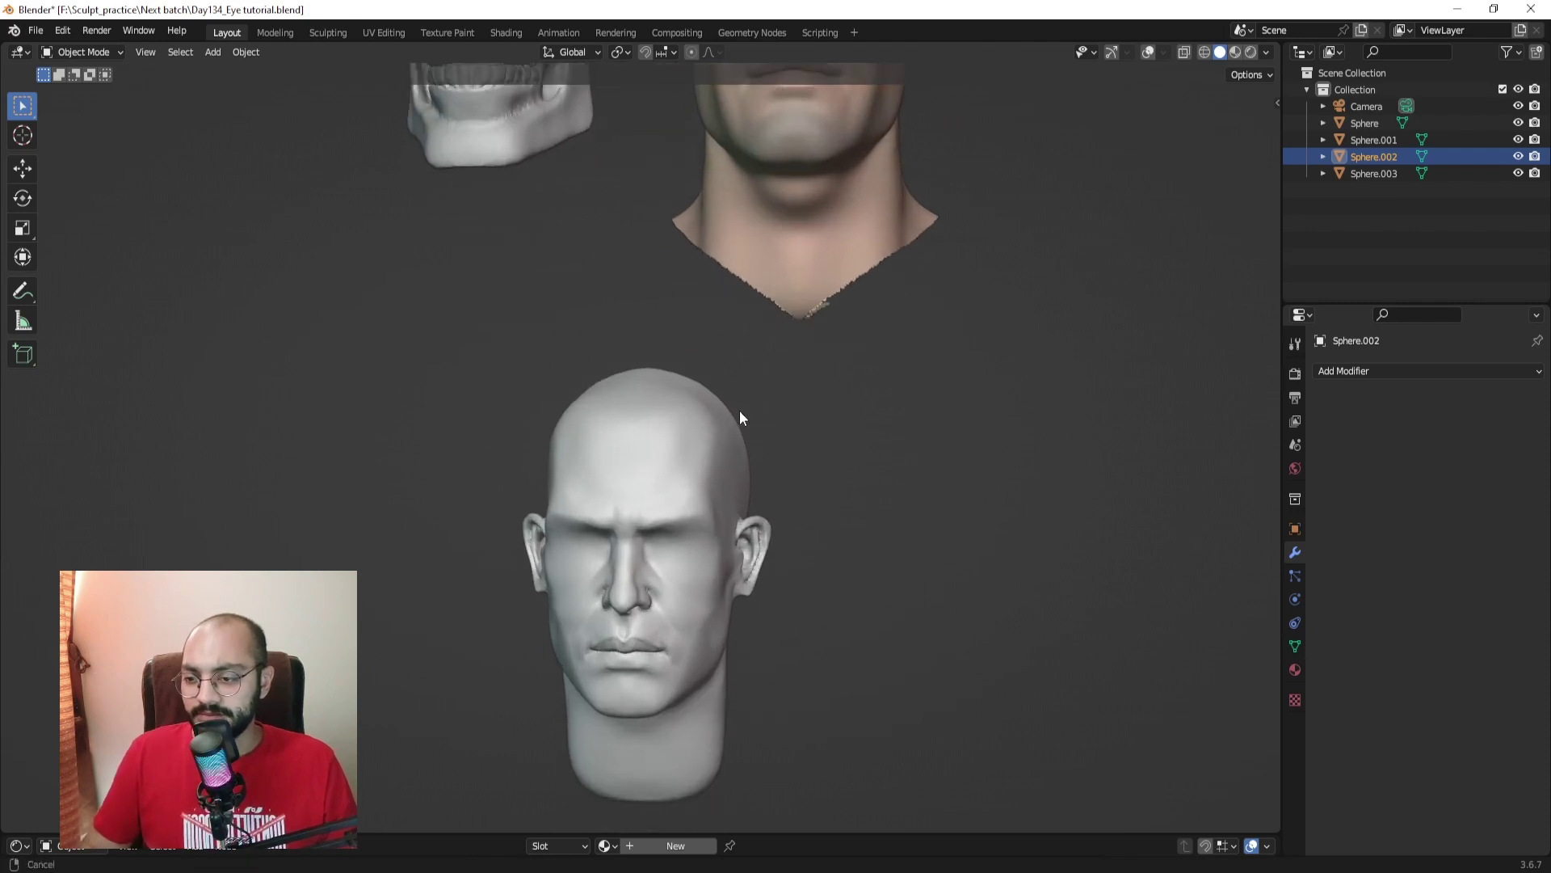
scroll(720, 337, up, 3)
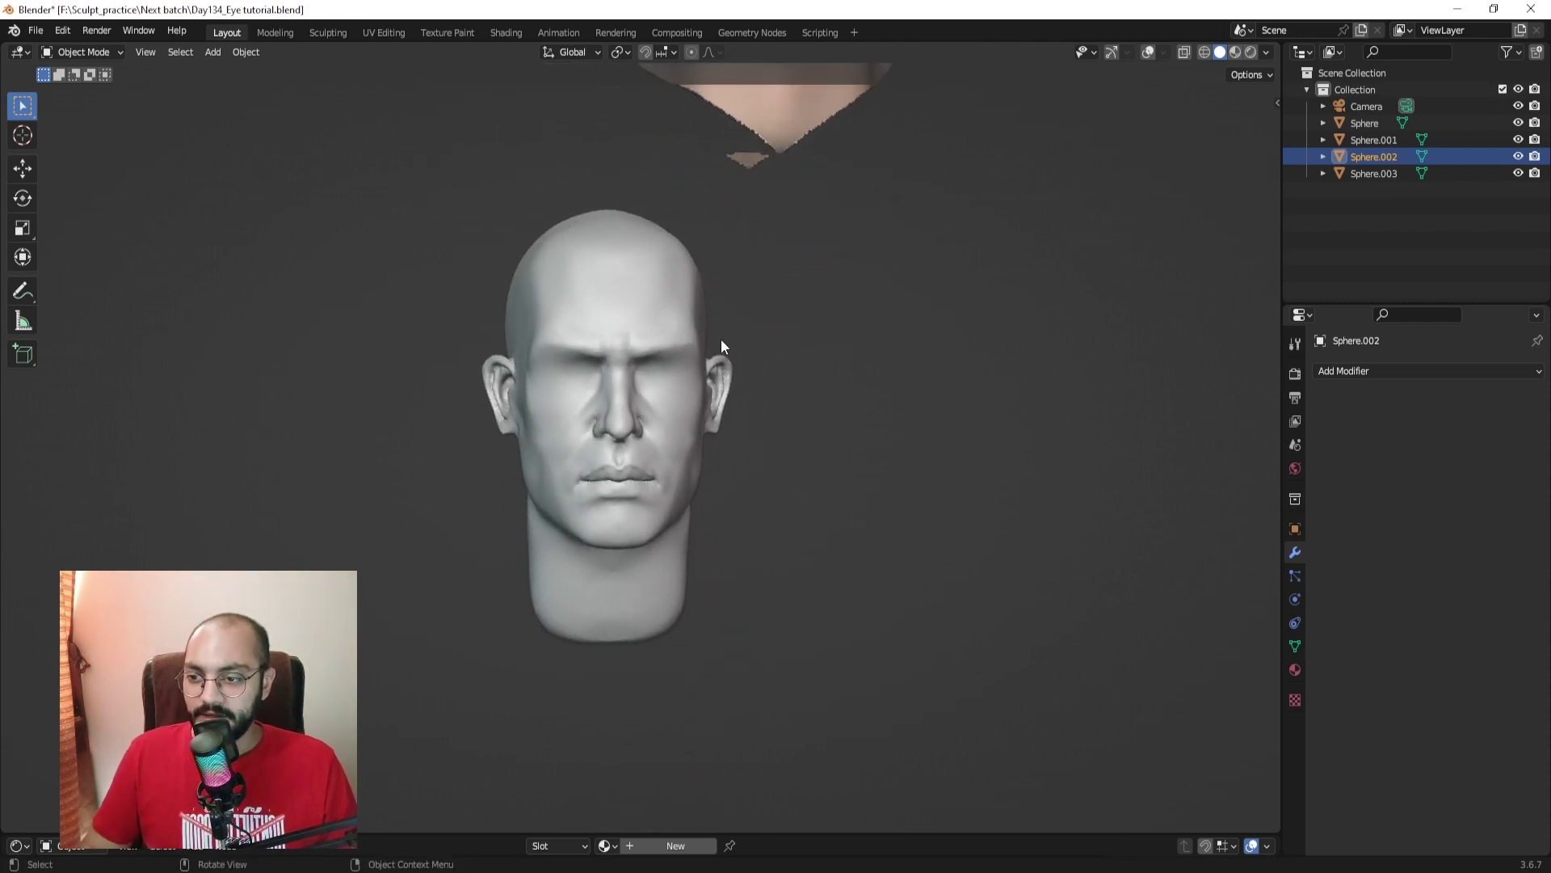
shift+middle_drag(699, 346, 806, 383)
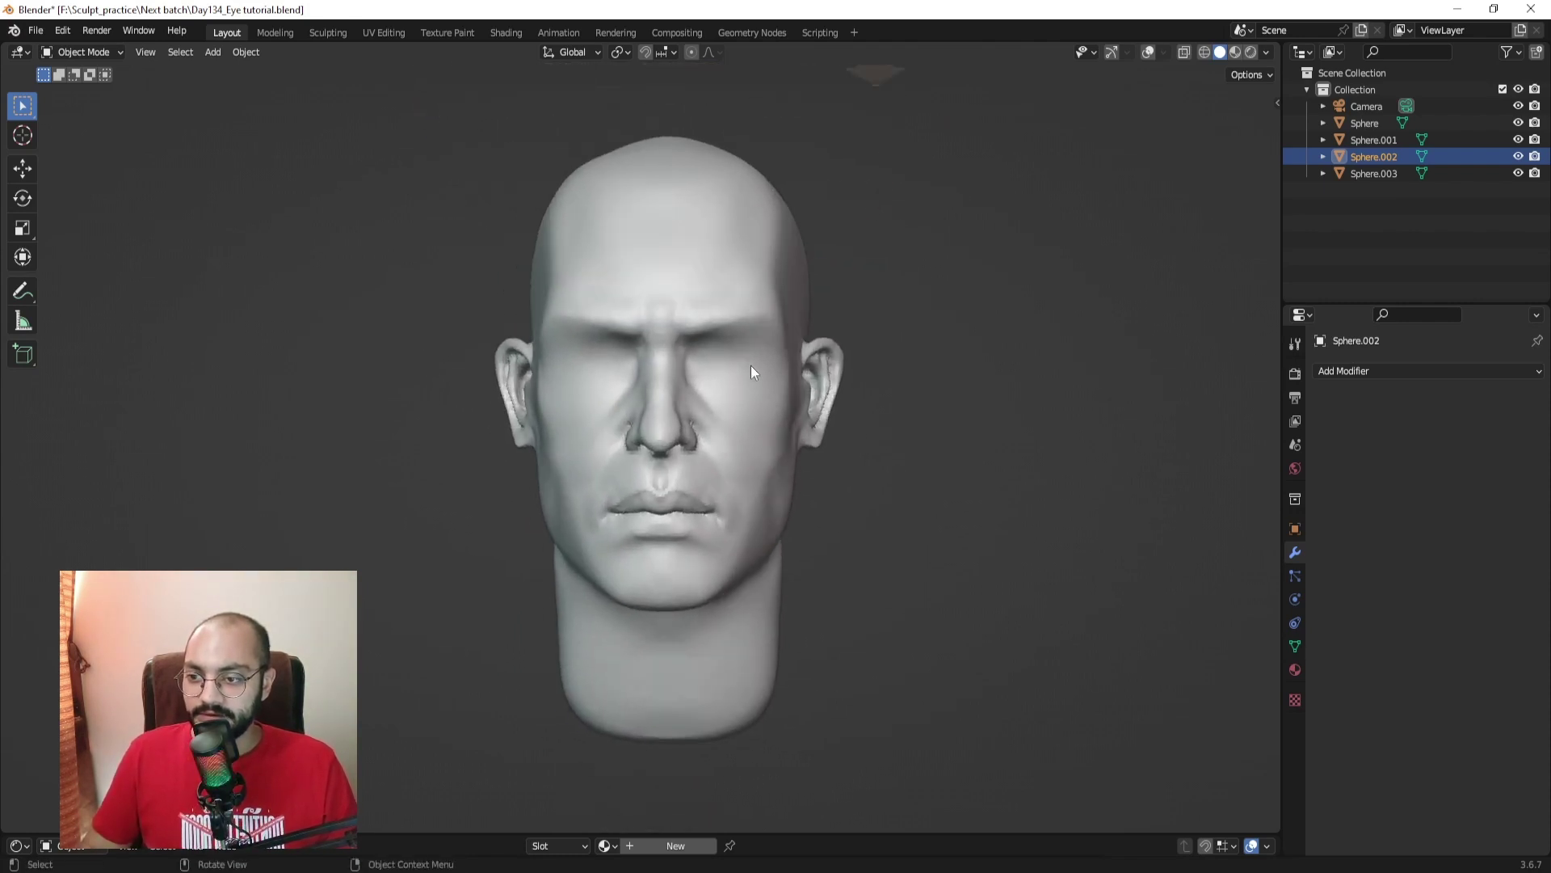
click(699, 299)
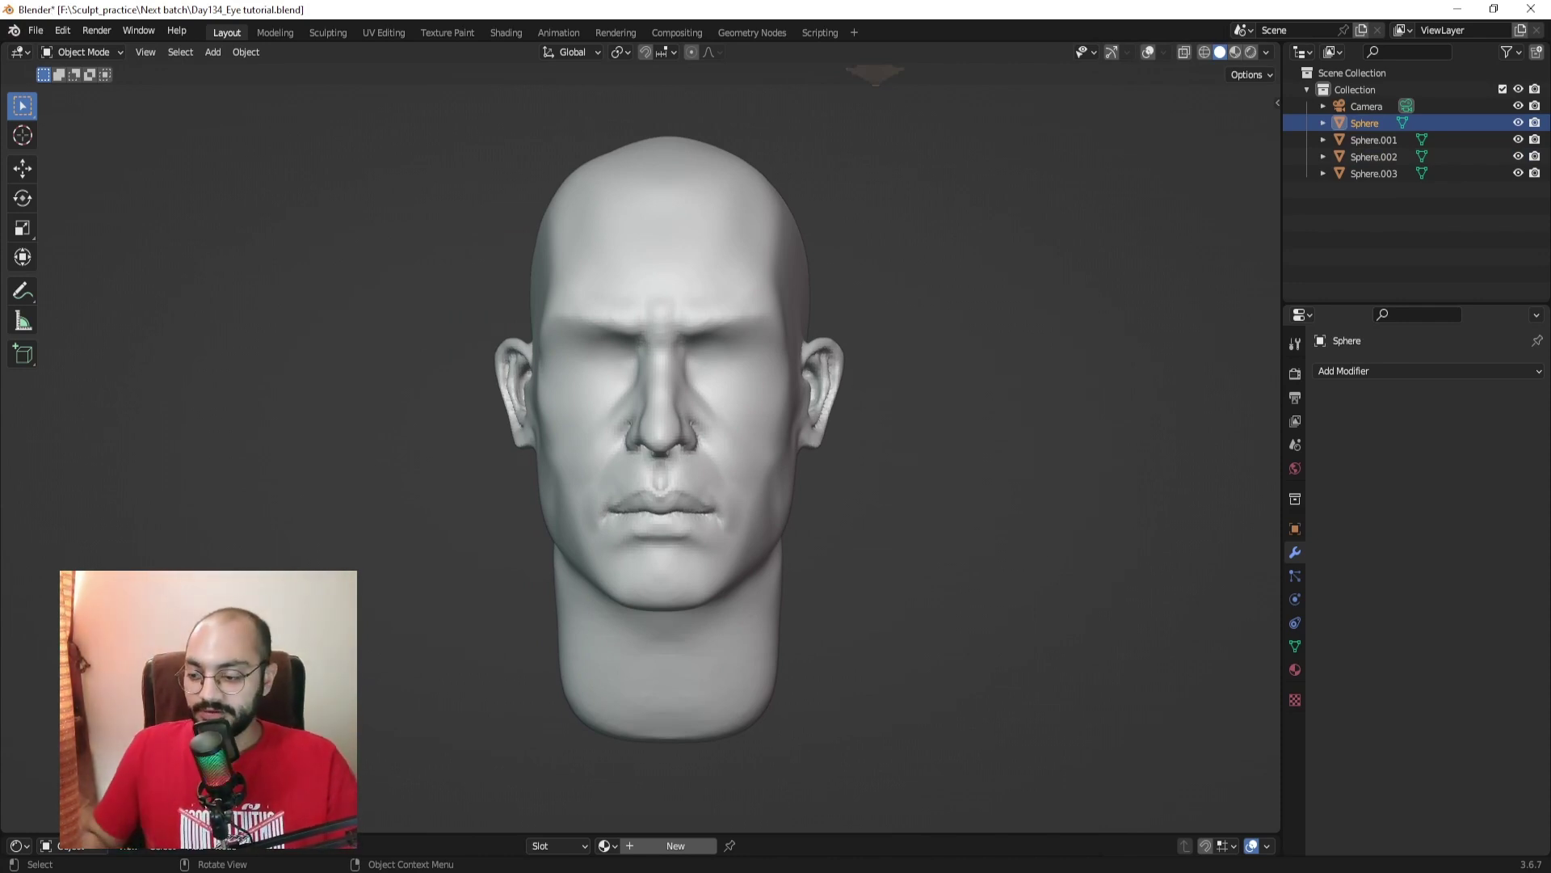
Step: Switch to the reference board and examine the face and close-up eye photos
key(alt+Tab)
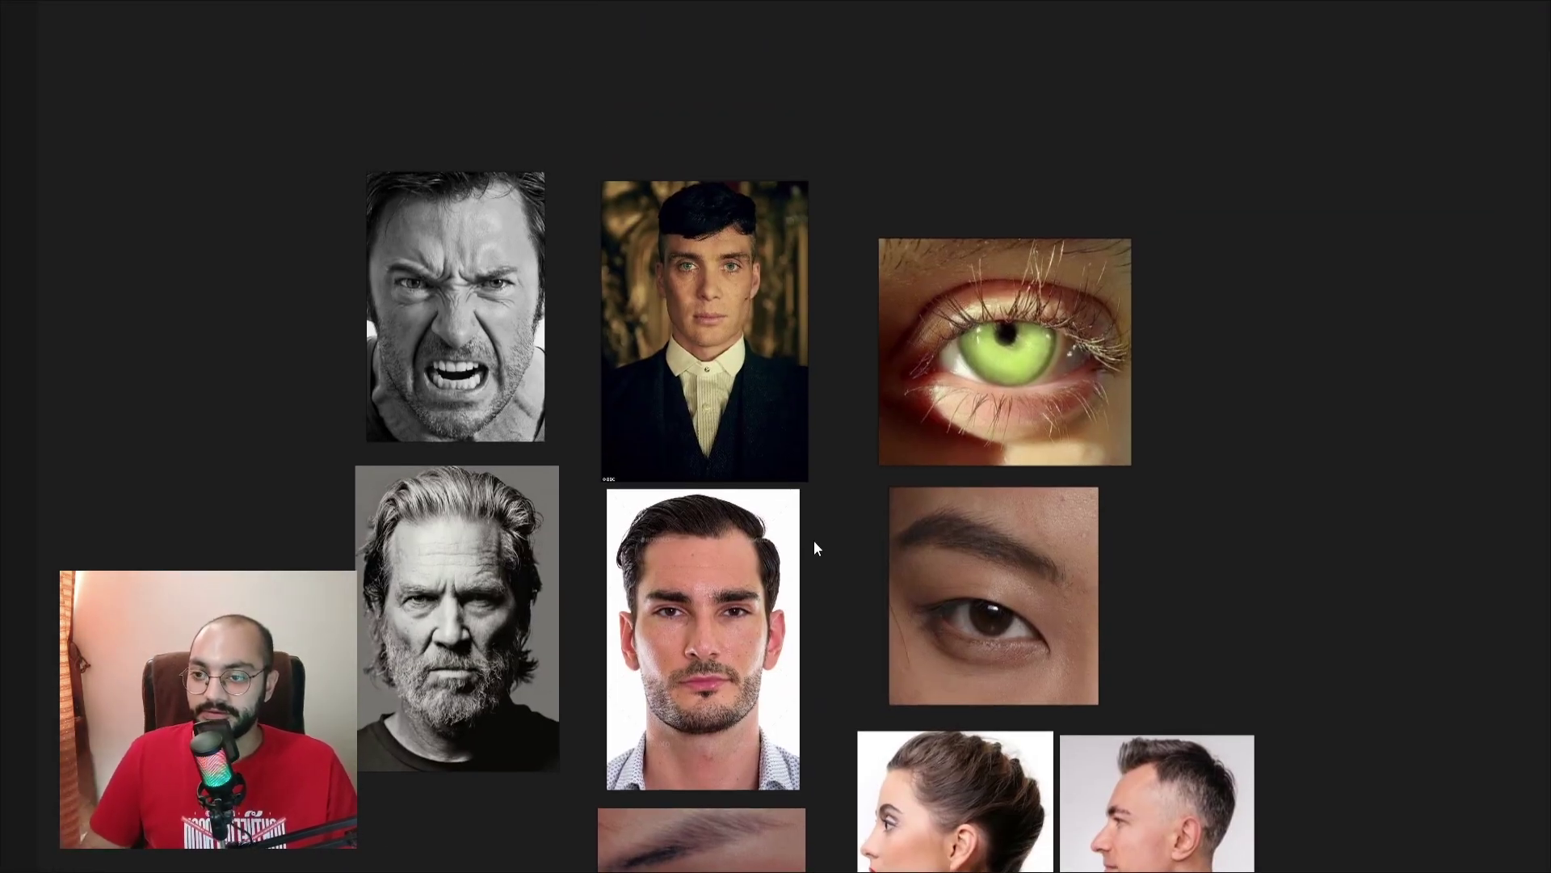
scroll(779, 450, up, 5)
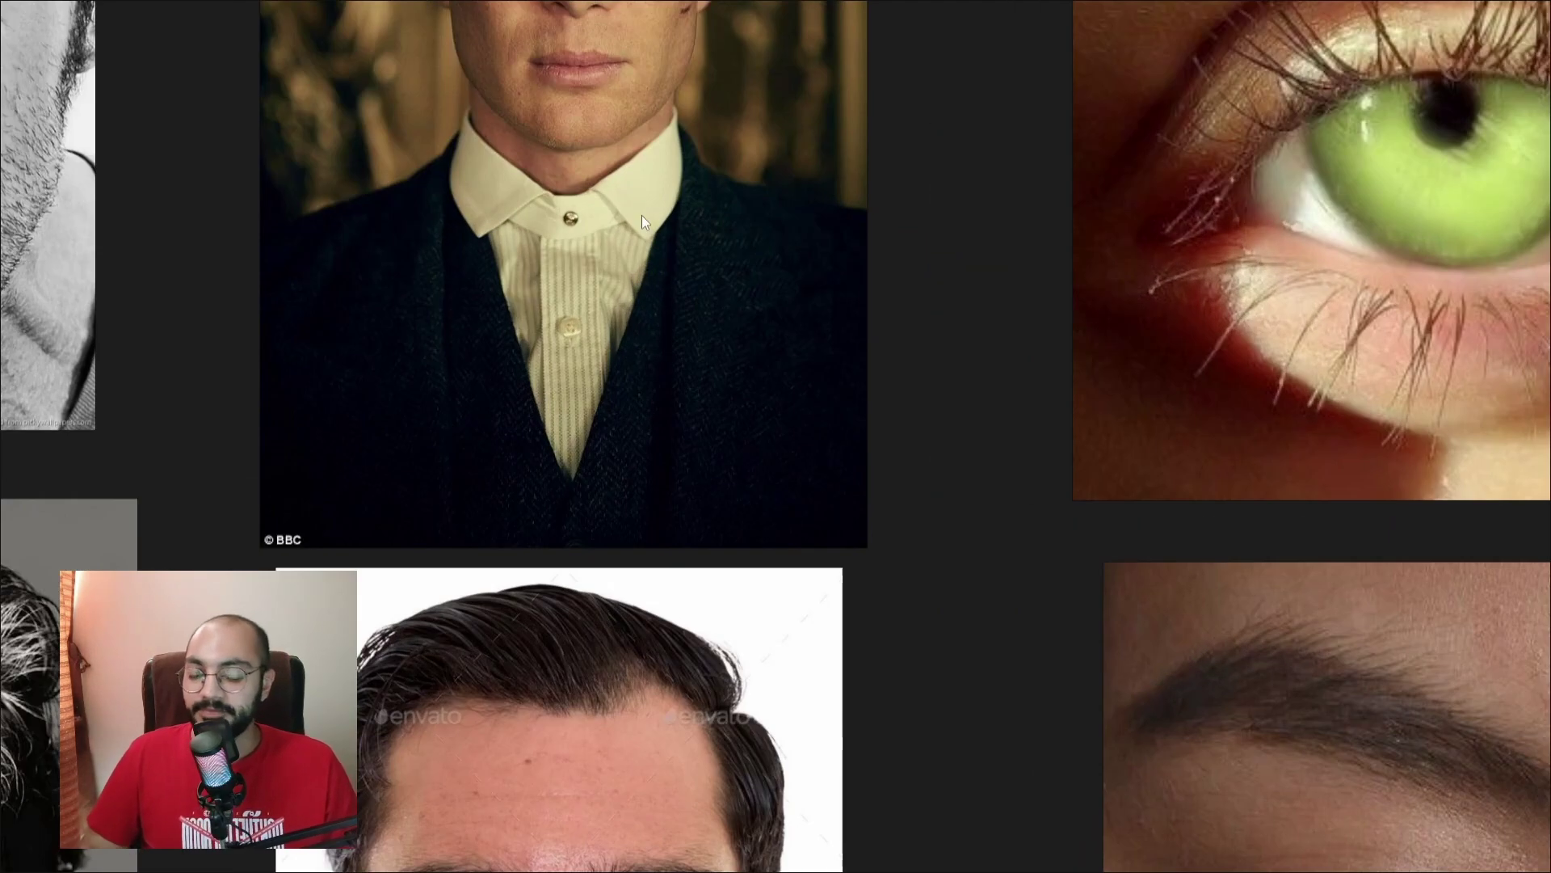
scroll(866, 579, down, 5)
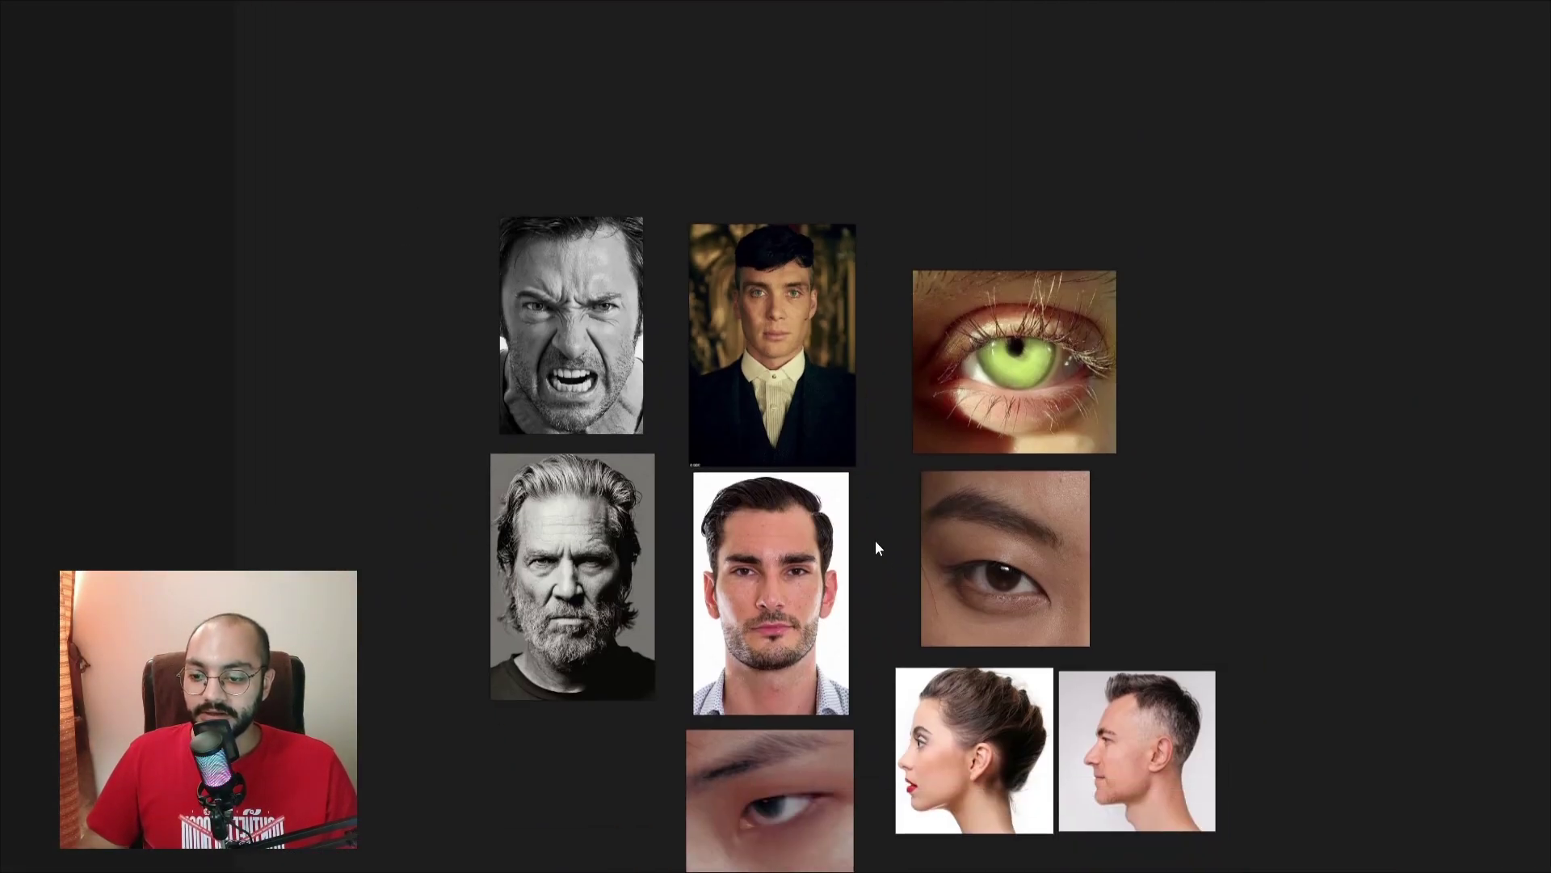
scroll(954, 557, up, 4)
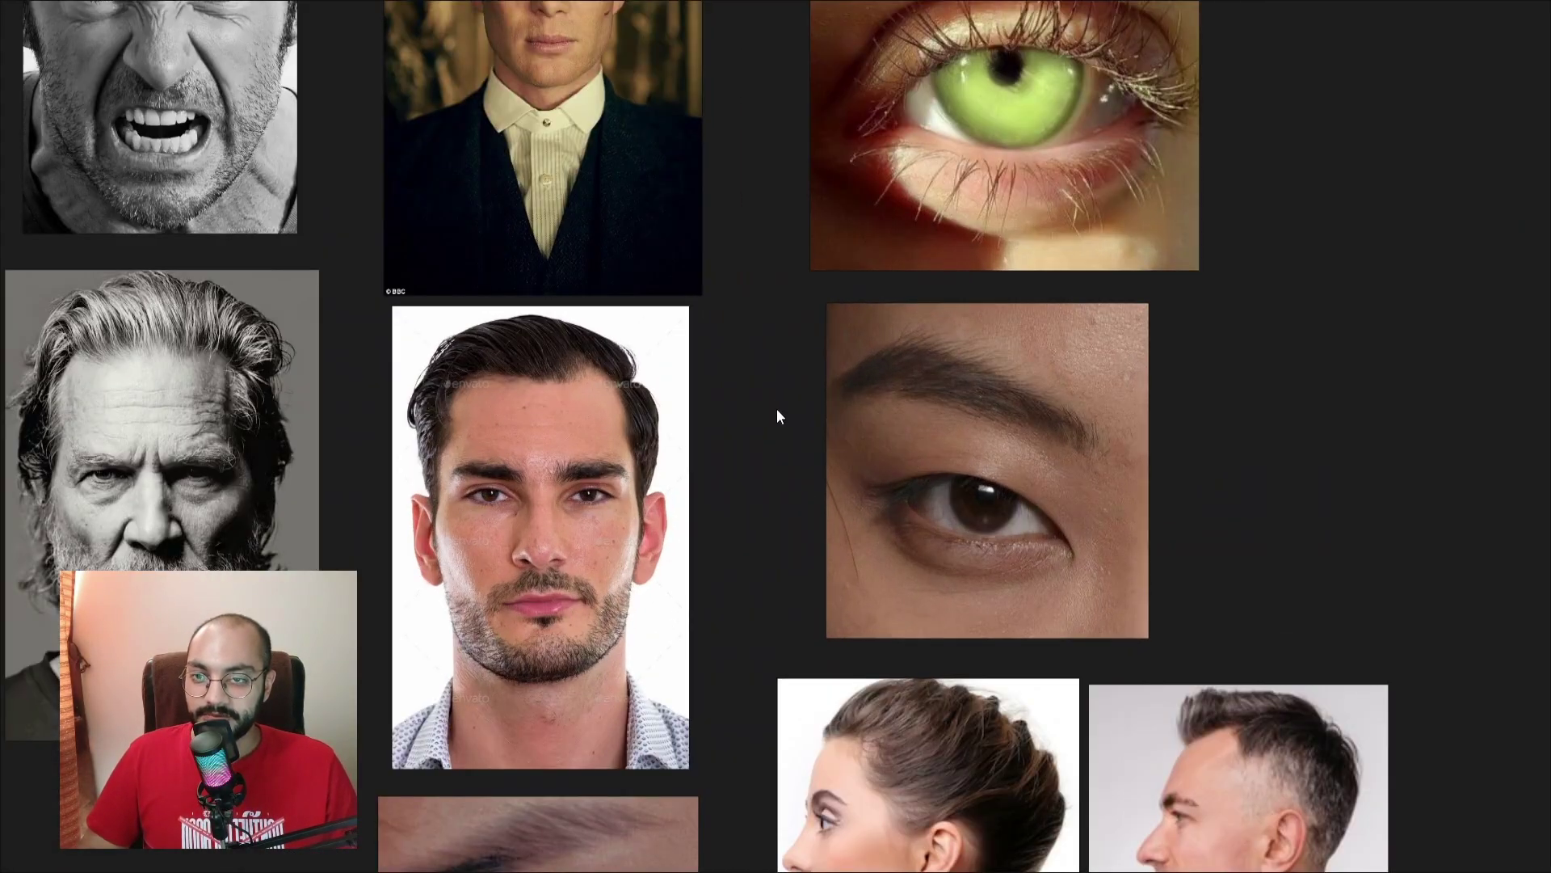
scroll(777, 411, down, 2)
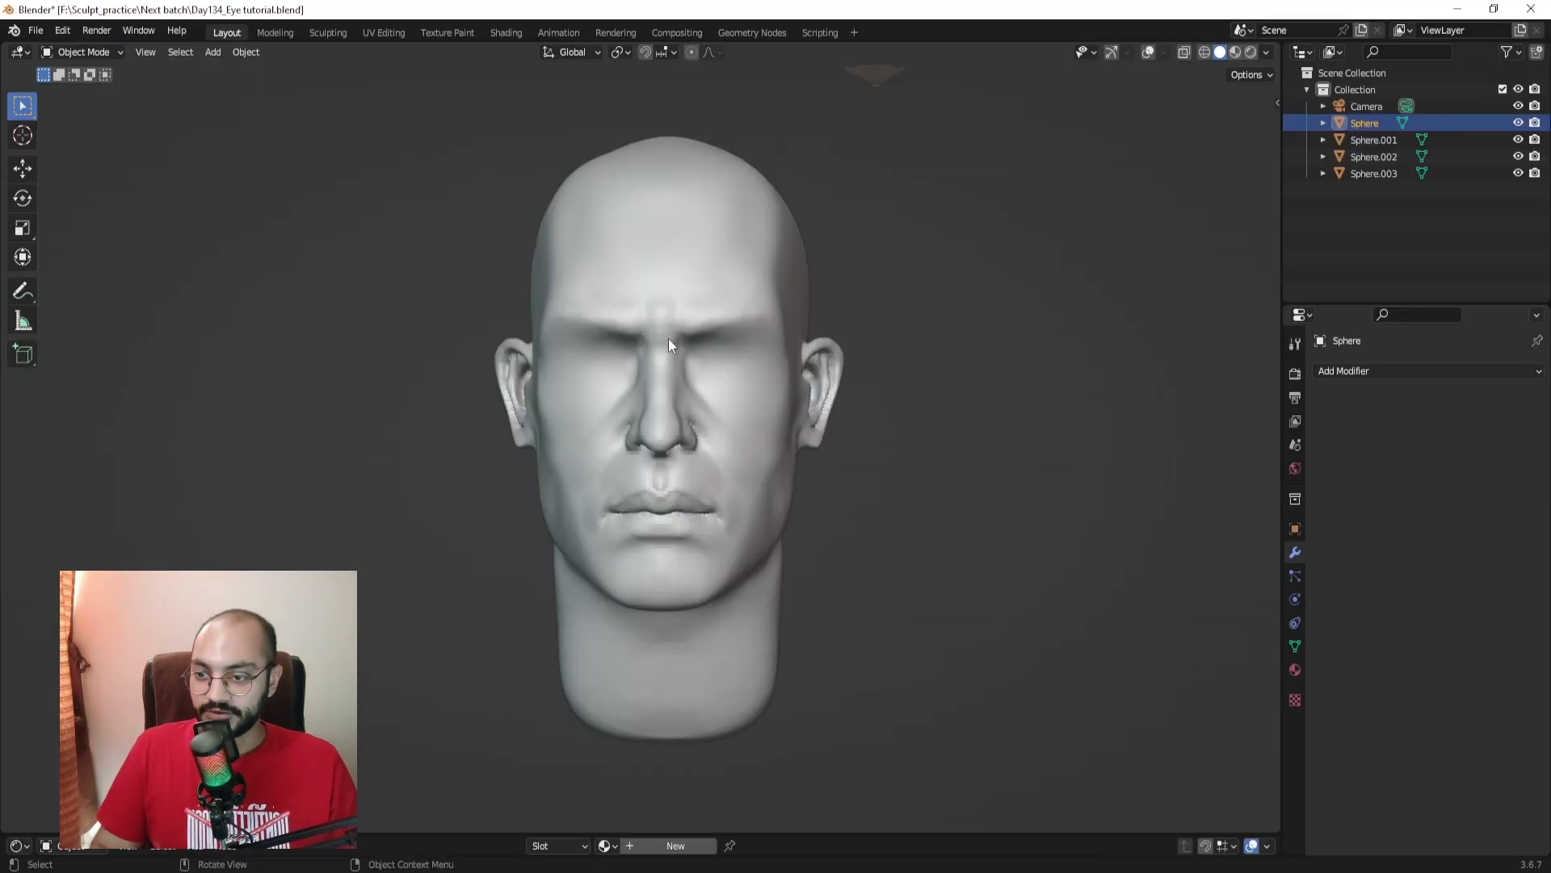
Step: Start a screen capture of the skull's side view in Blender and trace the forehead, nose and lip profile over it in red
scroll(668, 337, down, 4)
shift+scroll(771, 253, up, 3)
scroll(627, 312, up, 4)
middle_drag(630, 381, 796, 391)
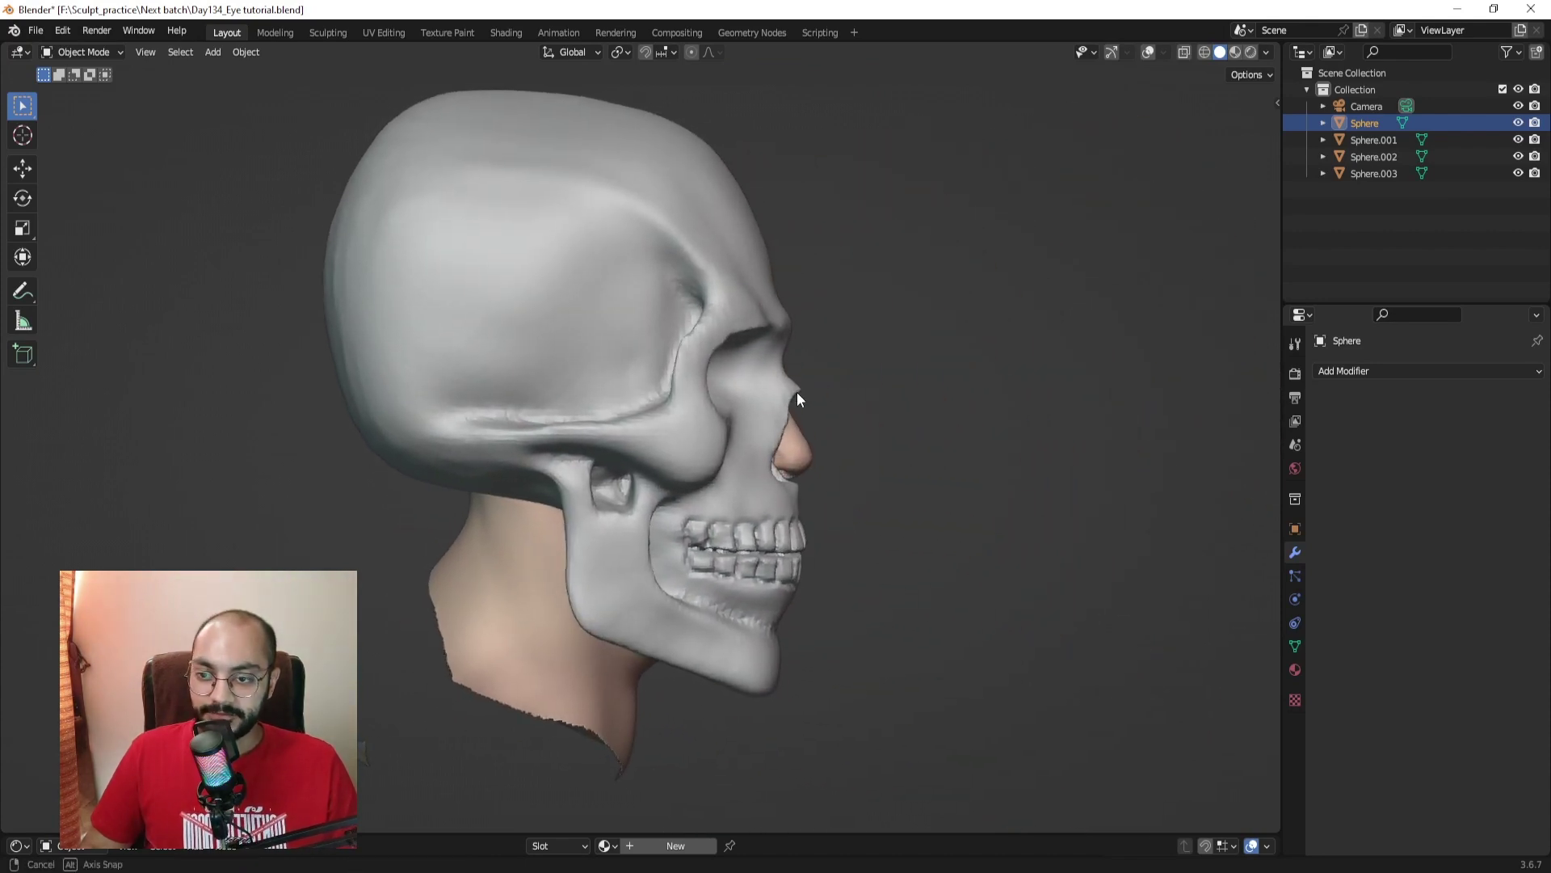
key(Print)
drag(494, 153, 1028, 723)
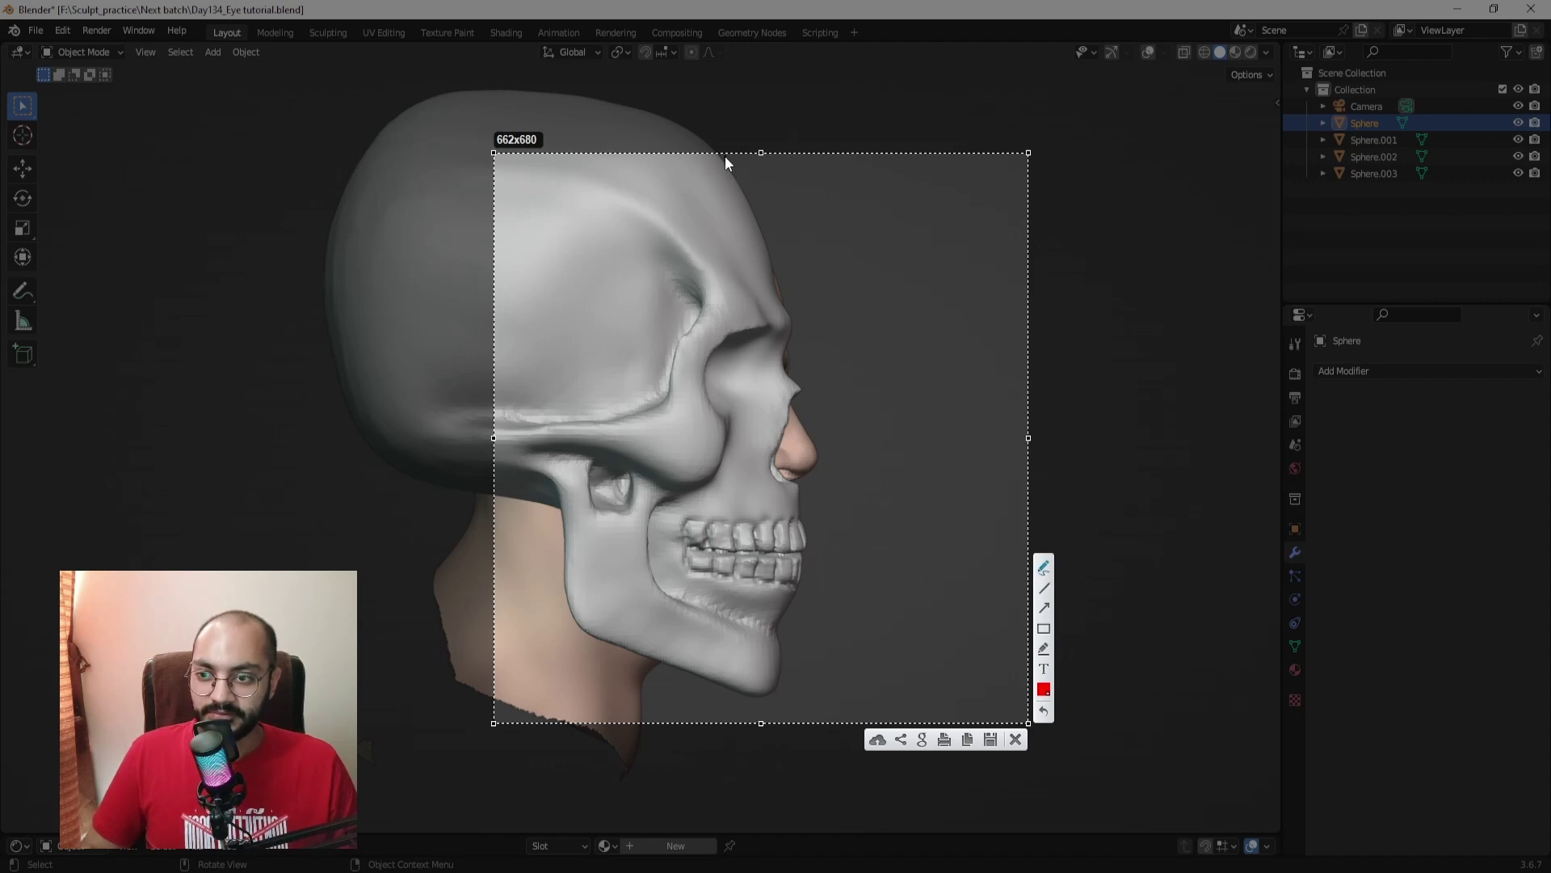
drag(726, 157, 731, 160)
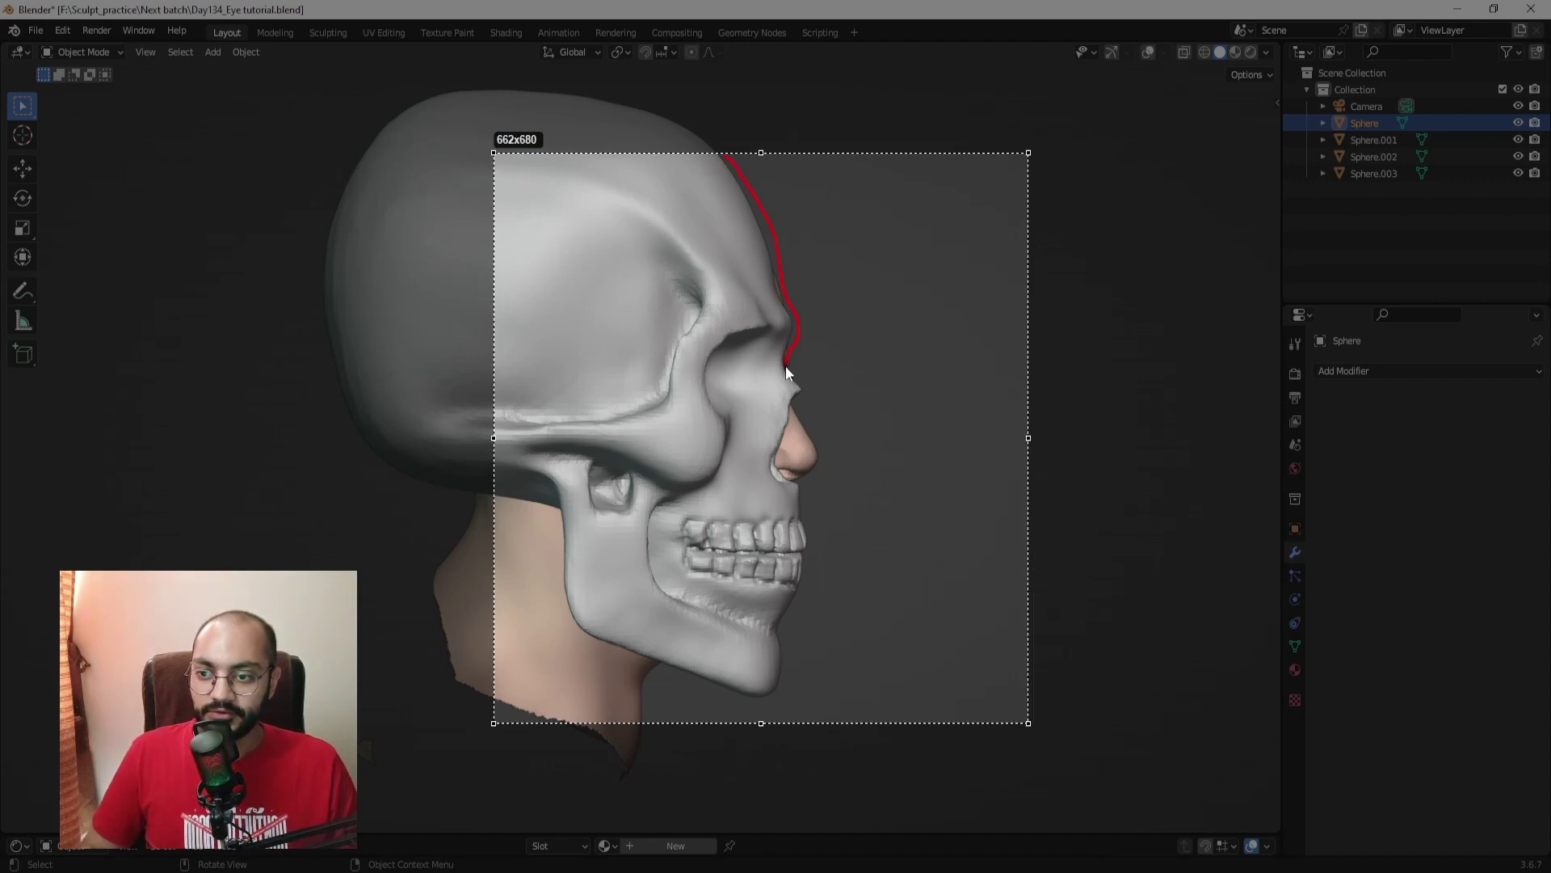
mouse_move(776, 482)
mouse_down()
mouse_move(764, 444)
mouse_move(814, 520)
mouse_move(803, 579)
mouse_up()
mouse_move(811, 513)
mouse_down()
mouse_move(742, 524)
mouse_move(810, 543)
mouse_move(768, 550)
mouse_move(817, 570)
mouse_up()
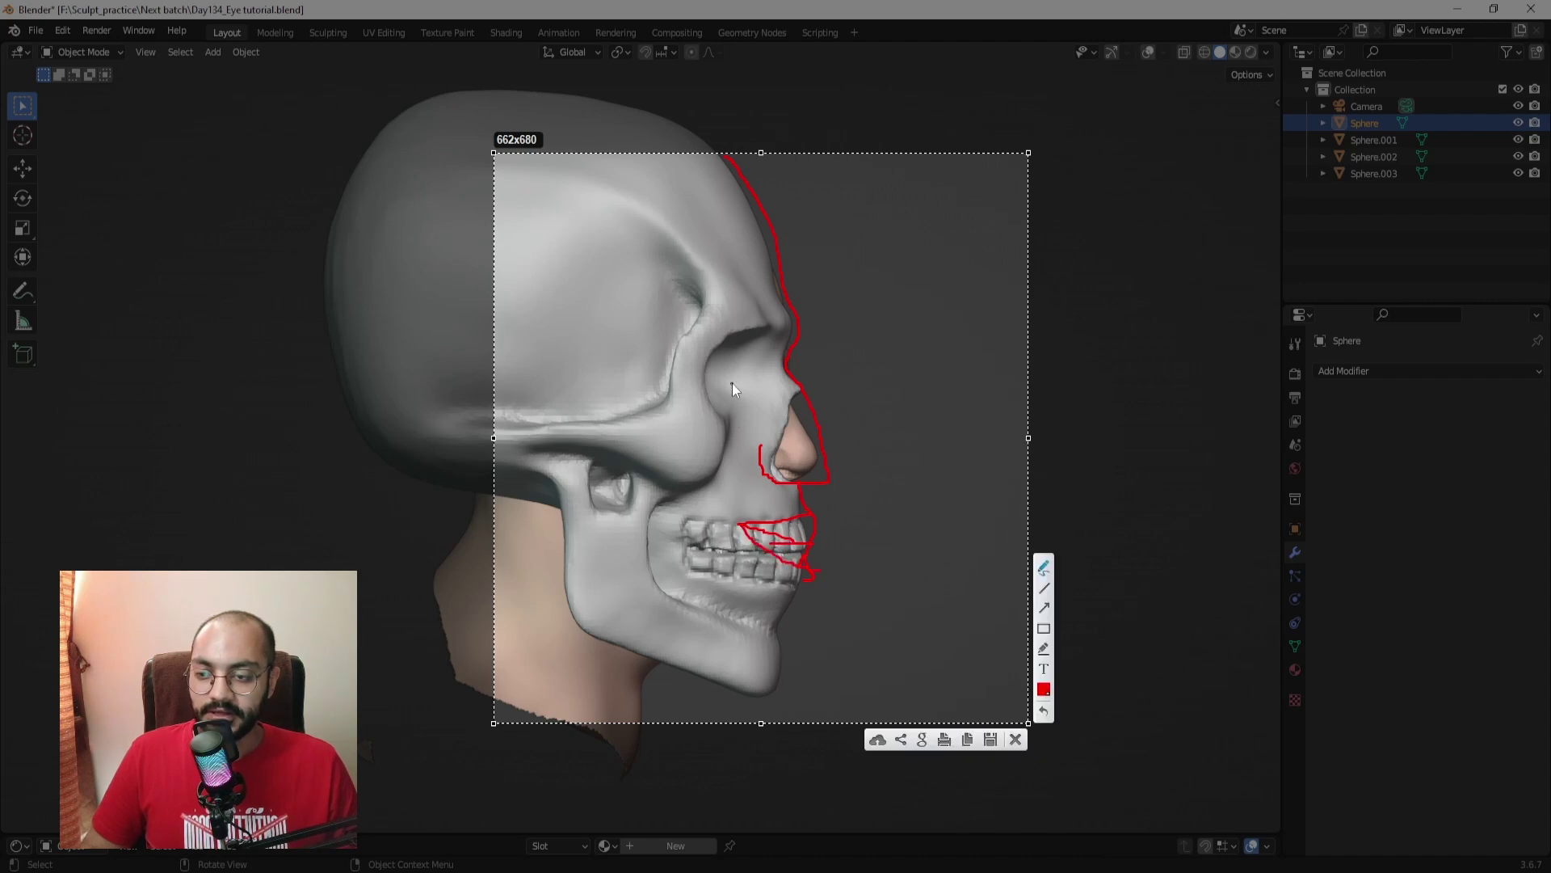
Step: Sketch the eye inside the skull's socket, mark its distance to the nose bridge with a line, and discard the capture
drag(713, 366, 735, 385)
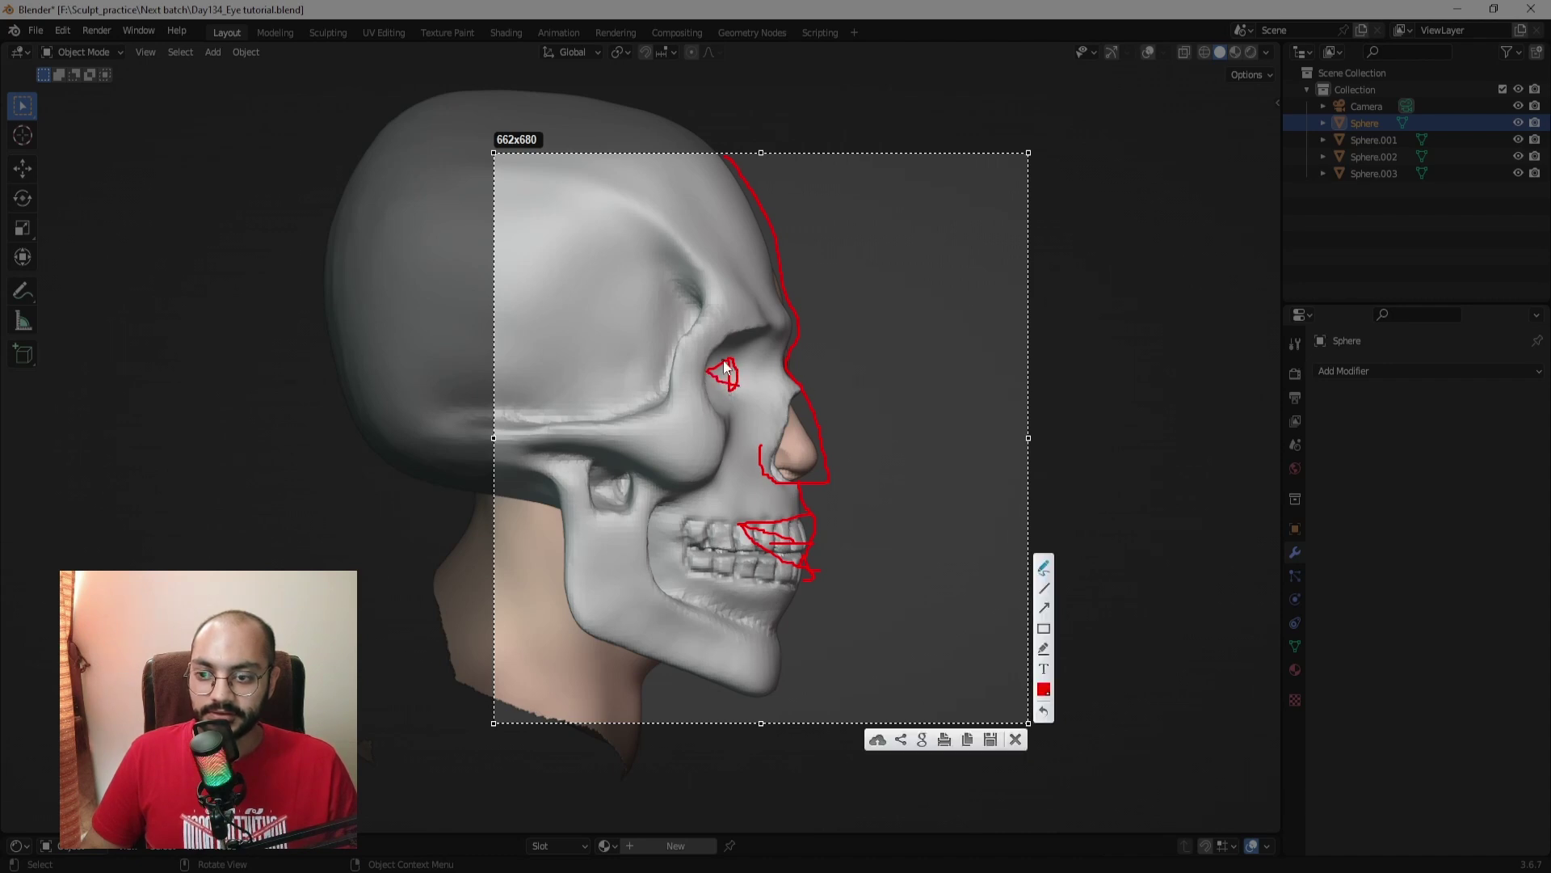
drag(739, 366, 789, 371)
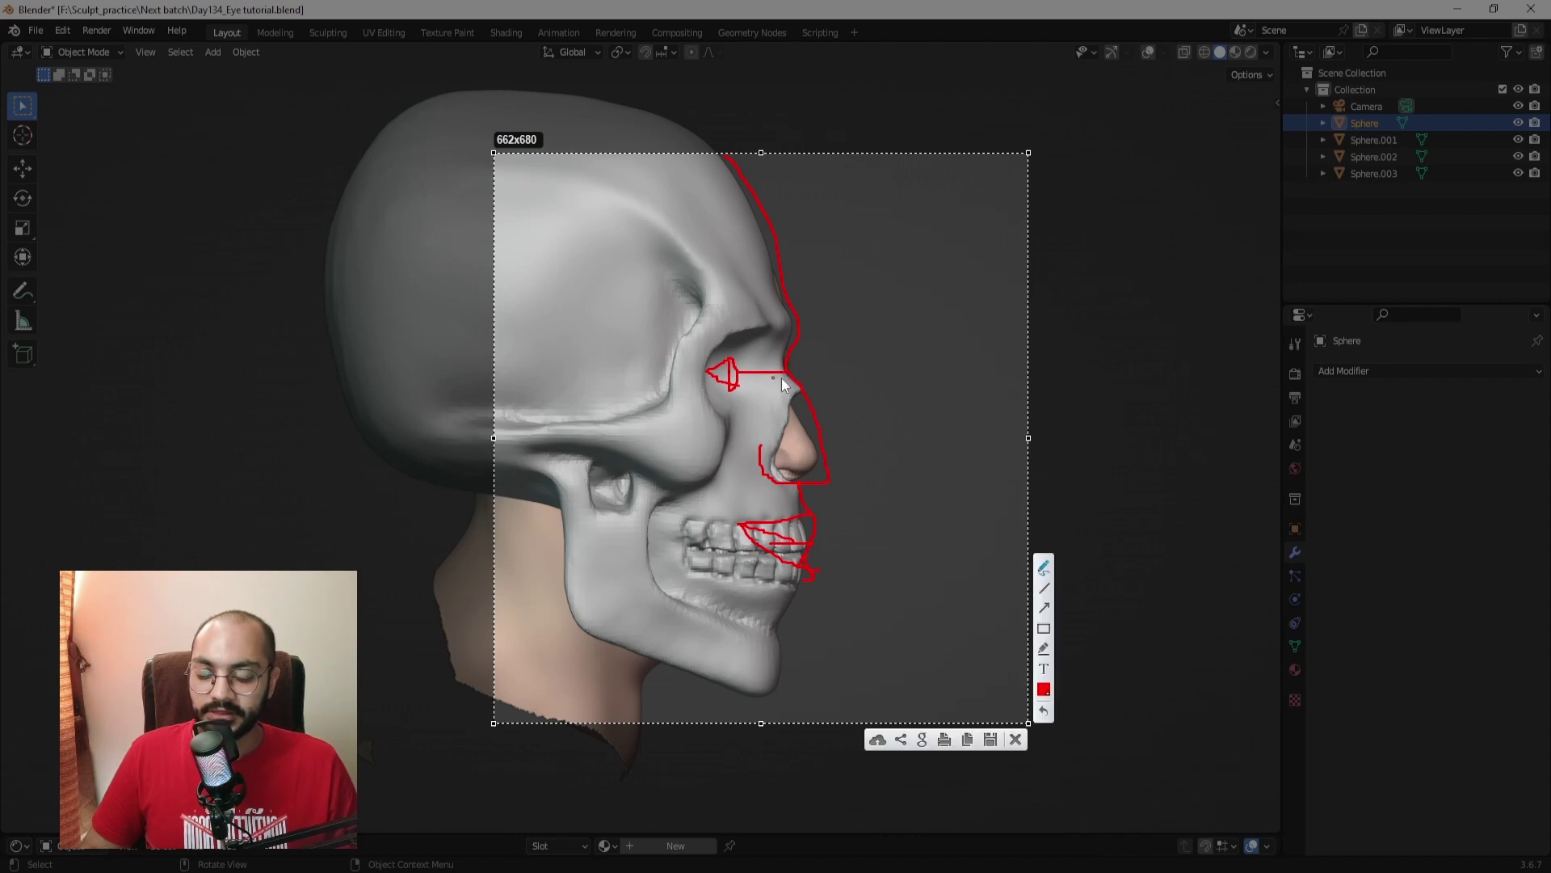
key(Escape)
Step: Switch to the reference board and examine the eye's placement in the man's side-profile photo
middle_drag(909, 332, 860, 410)
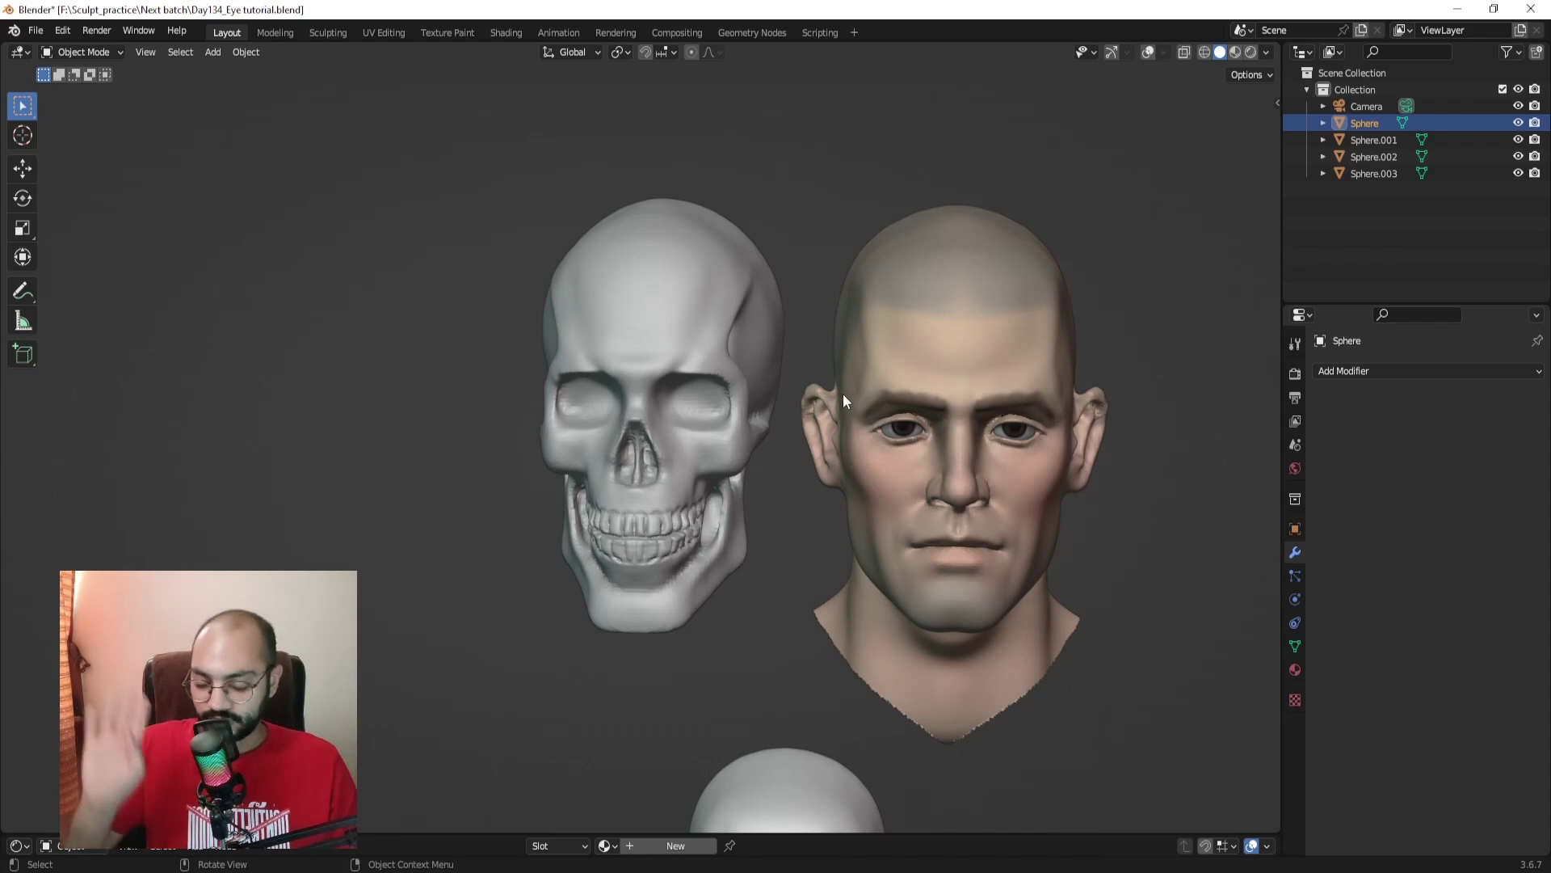
middle_drag(676, 390, 756, 395)
key(alt+Tab)
middle_drag(971, 661, 918, 517)
scroll(918, 517, up, 5)
scroll(918, 524, up, 2)
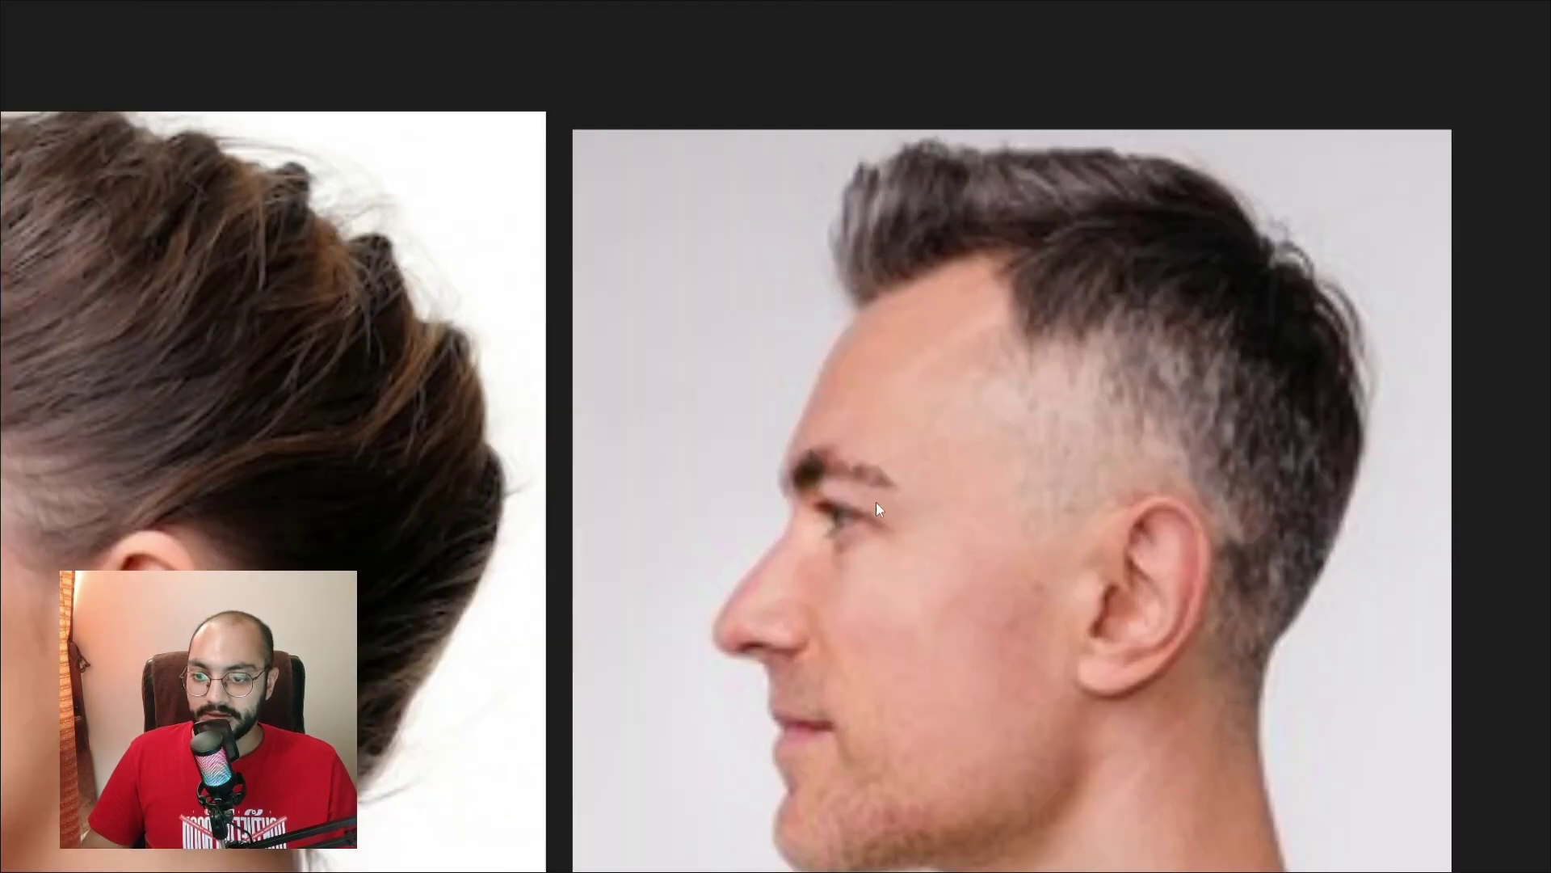
scroll(876, 502, down, 3)
Step: Capture the man's profile photo, trace the forehead, brow, eye socket, nose side and eye in red, and discard the capture
key(Print)
drag(773, 386, 1039, 768)
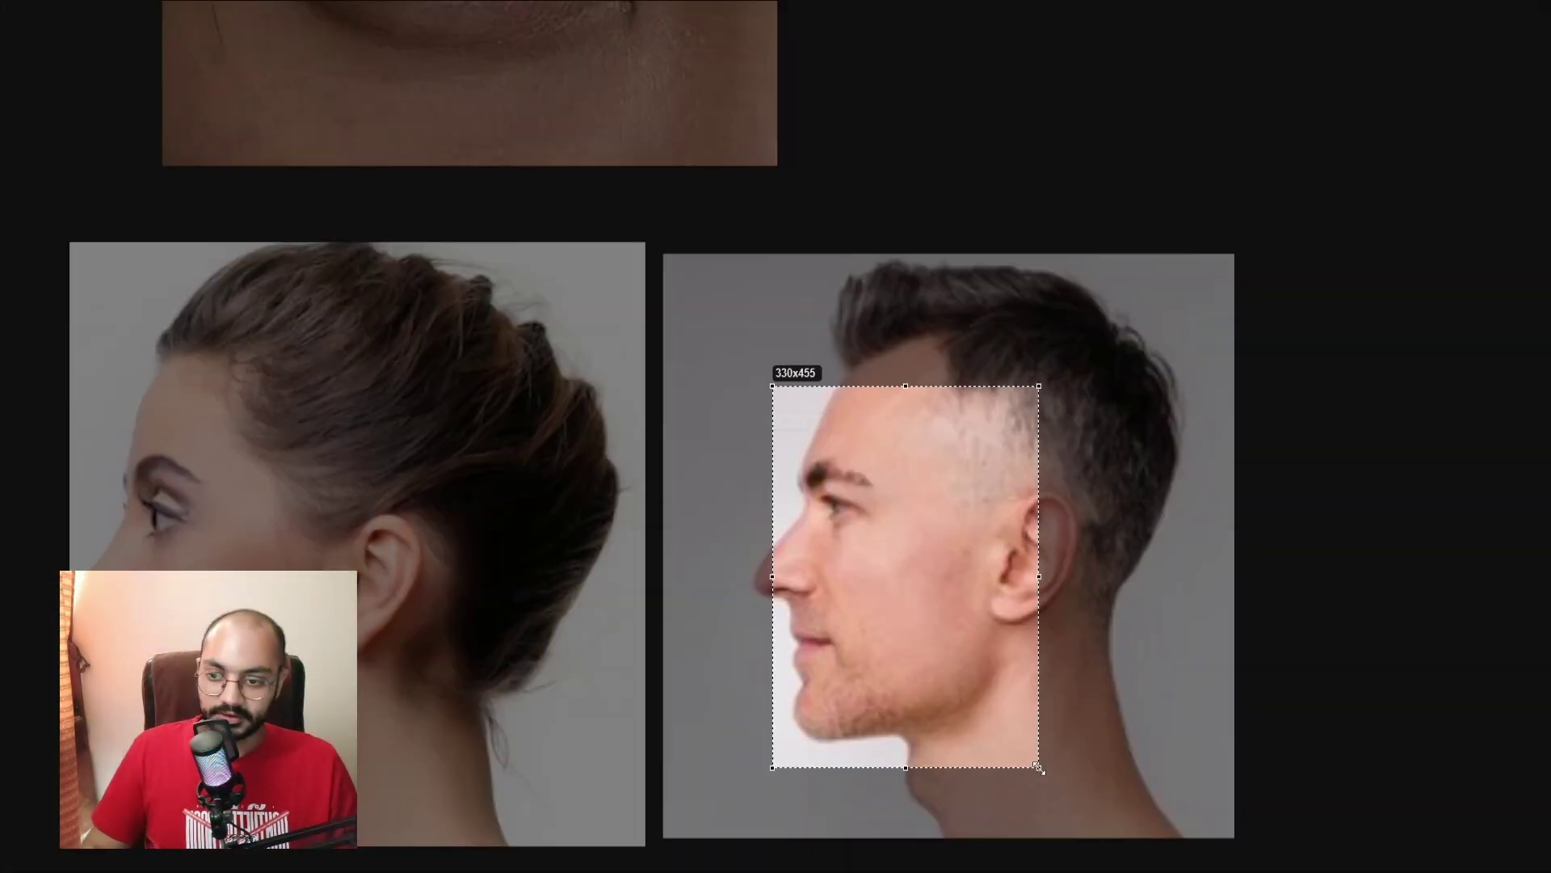
mouse_move(835, 404)
mouse_down()
mouse_move(799, 462)
mouse_move(808, 492)
mouse_move(837, 487)
mouse_move(832, 534)
mouse_move(805, 519)
mouse_up()
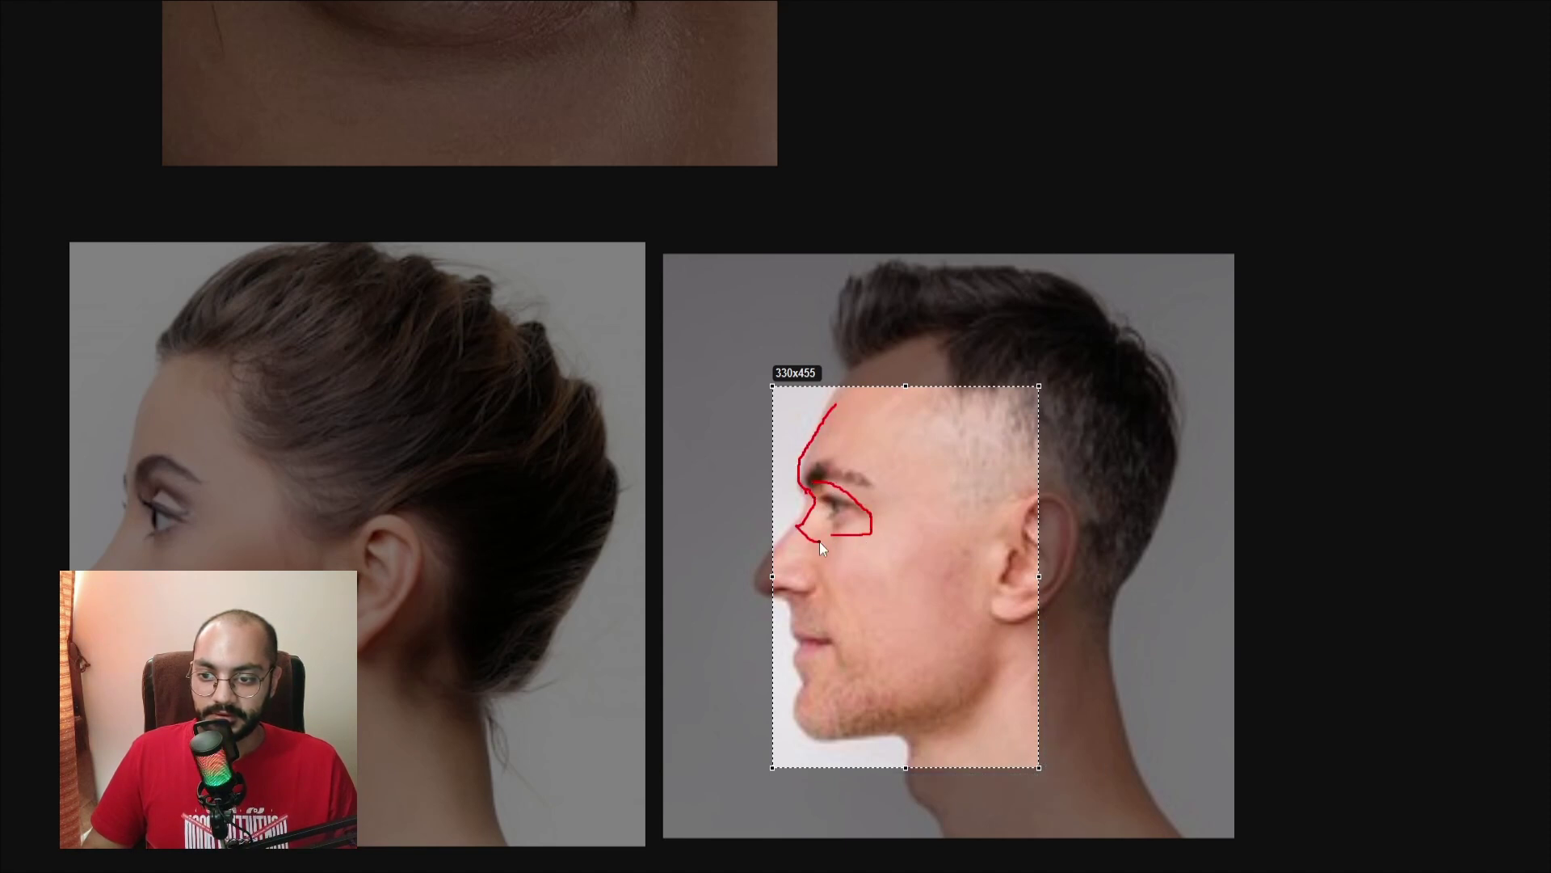
drag(833, 602, 836, 602)
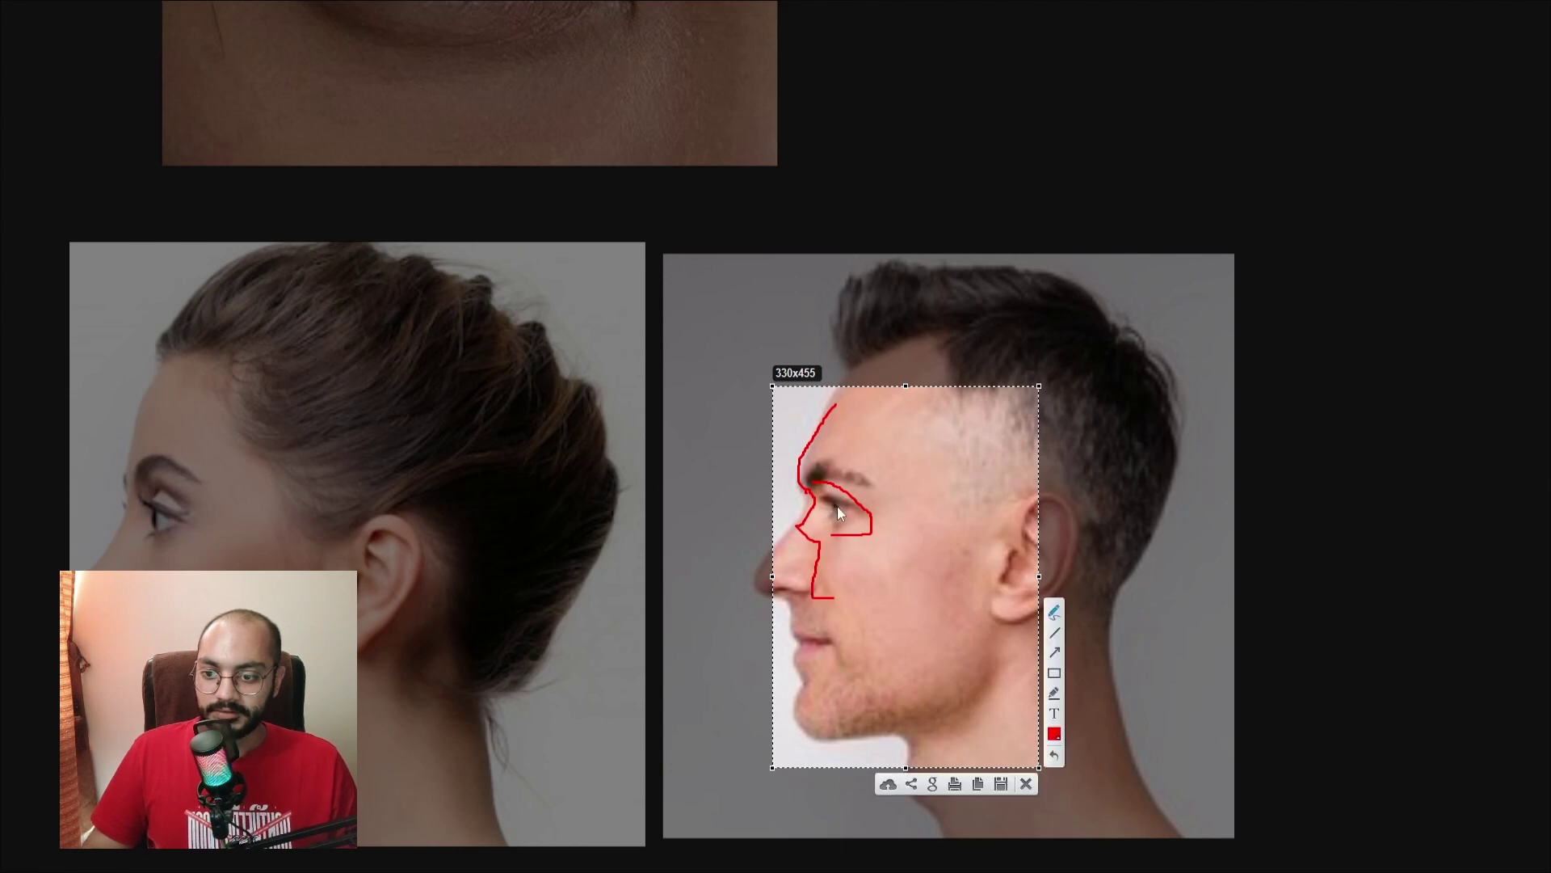
drag(826, 501, 838, 501)
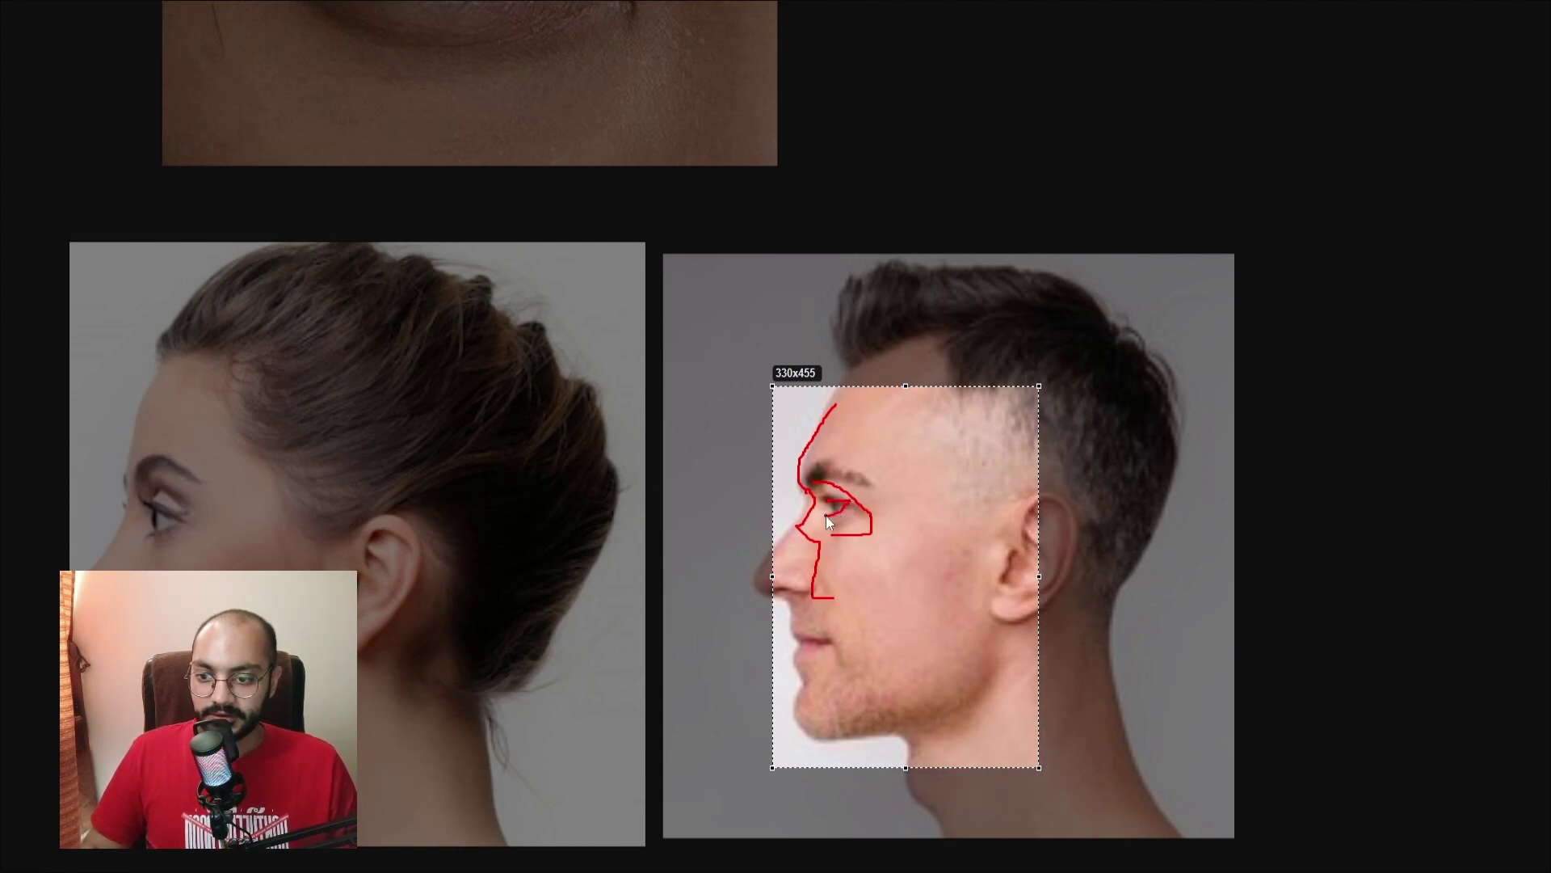
key(Escape)
Step: Compare the eyes and brows across the front-facing male portraits on the reference board
scroll(867, 586, down, 5)
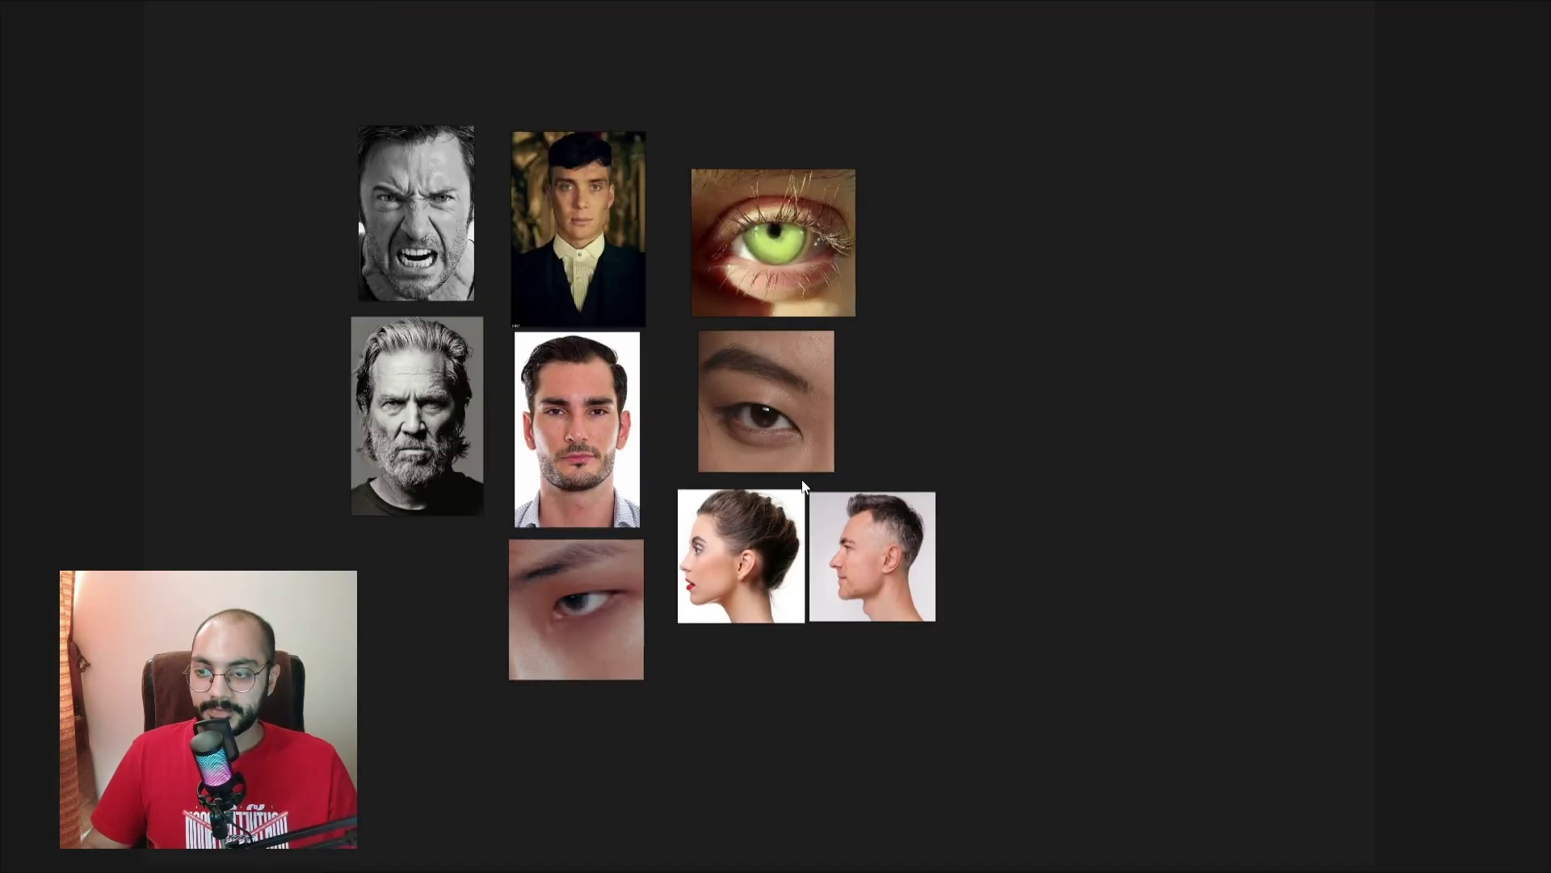
scroll(884, 590, up, 5)
middle_drag(778, 543, 900, 509)
middle_drag(684, 451, 902, 525)
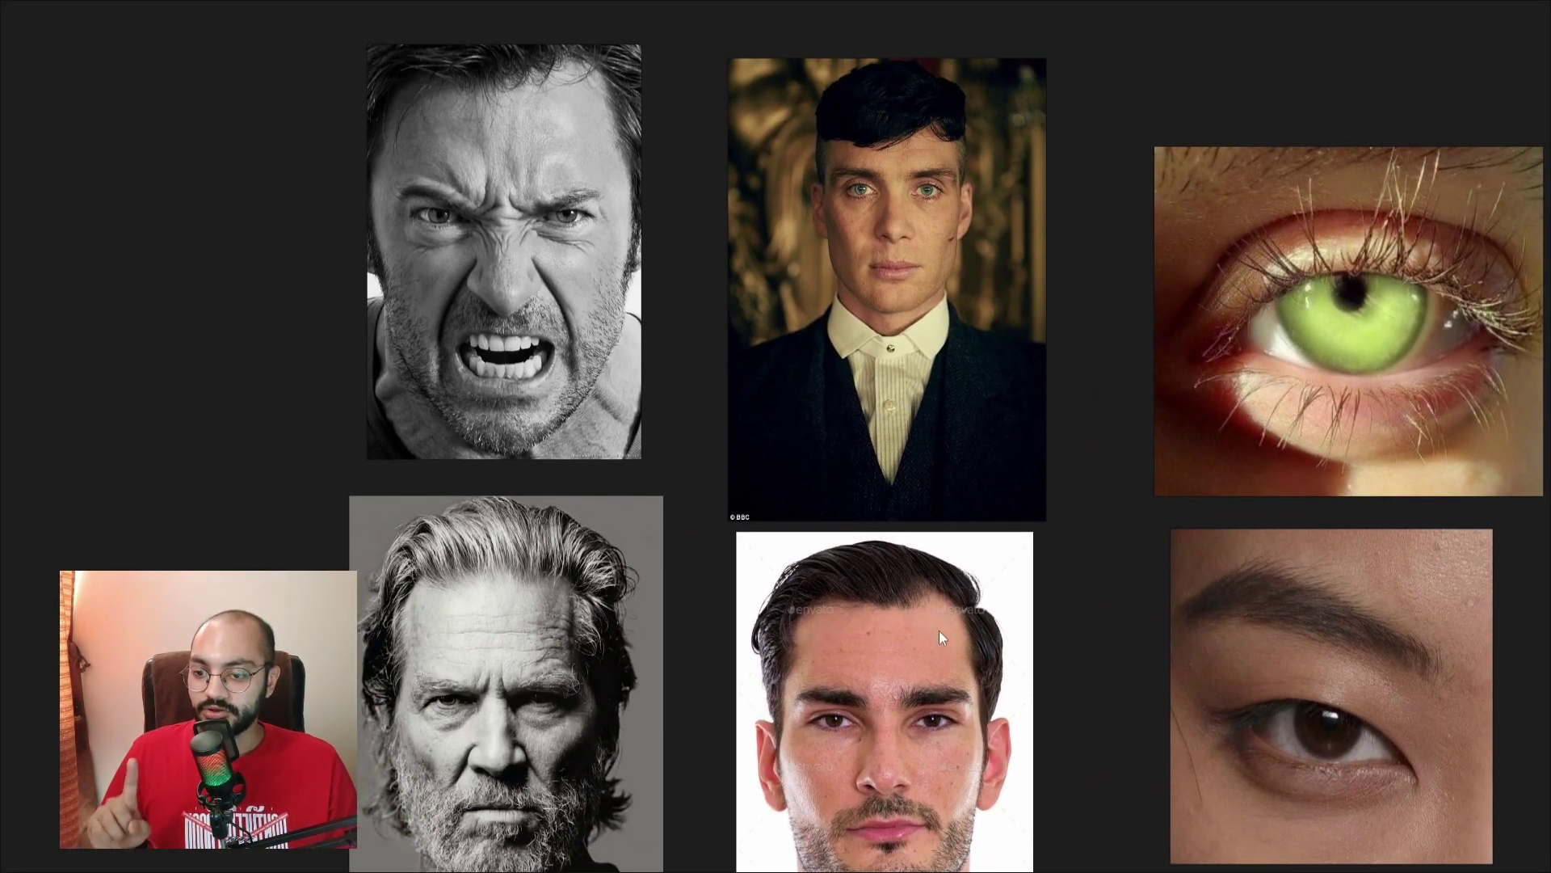
scroll(899, 456, down, 3)
scroll(868, 475, up, 3)
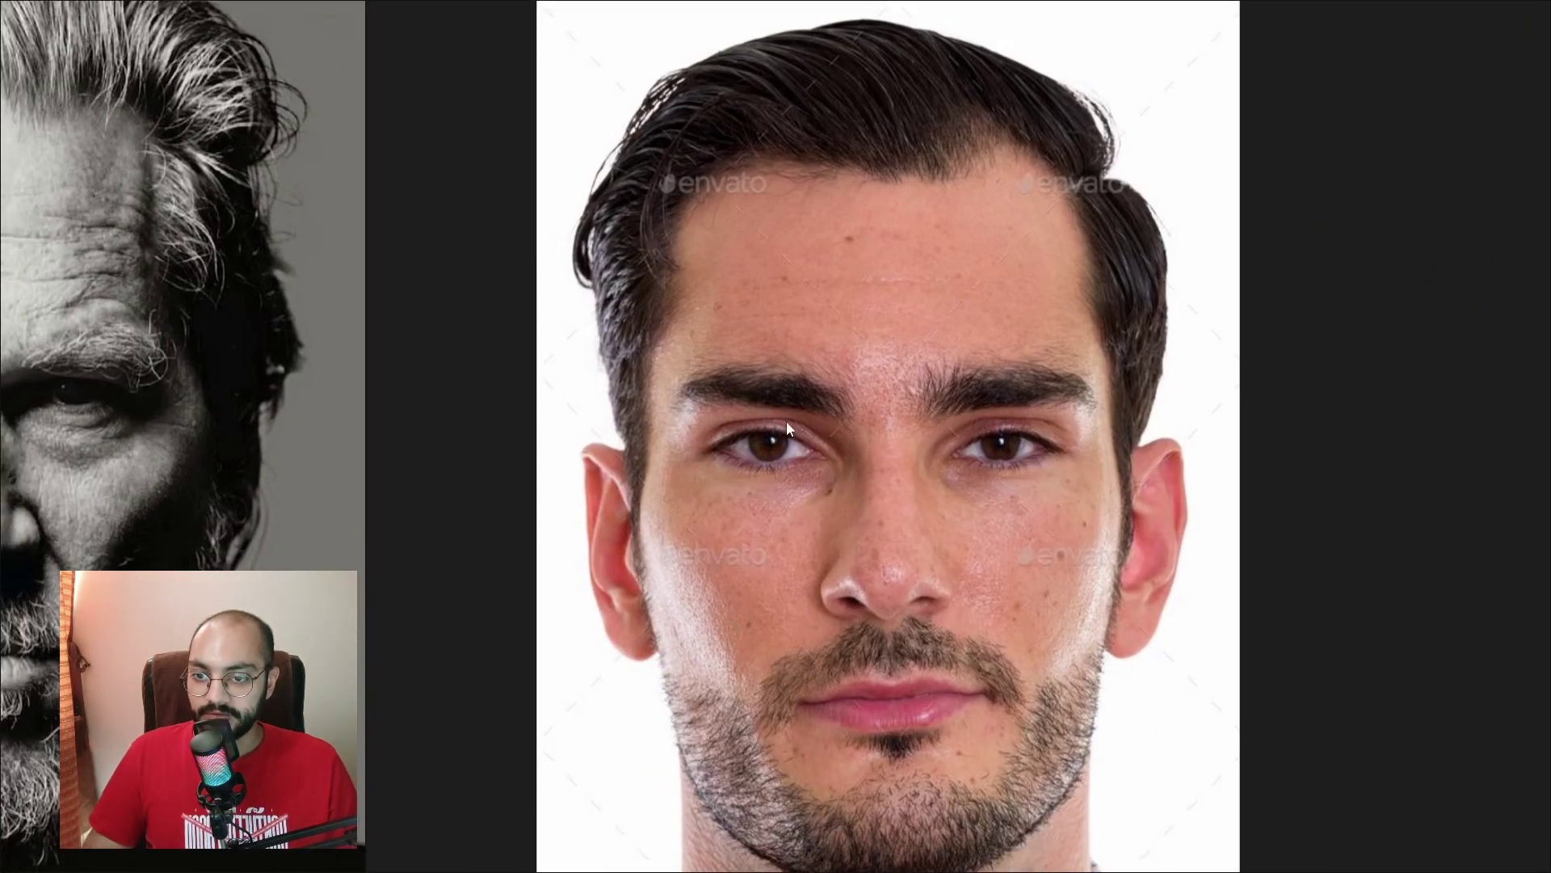
scroll(705, 426, down, 5)
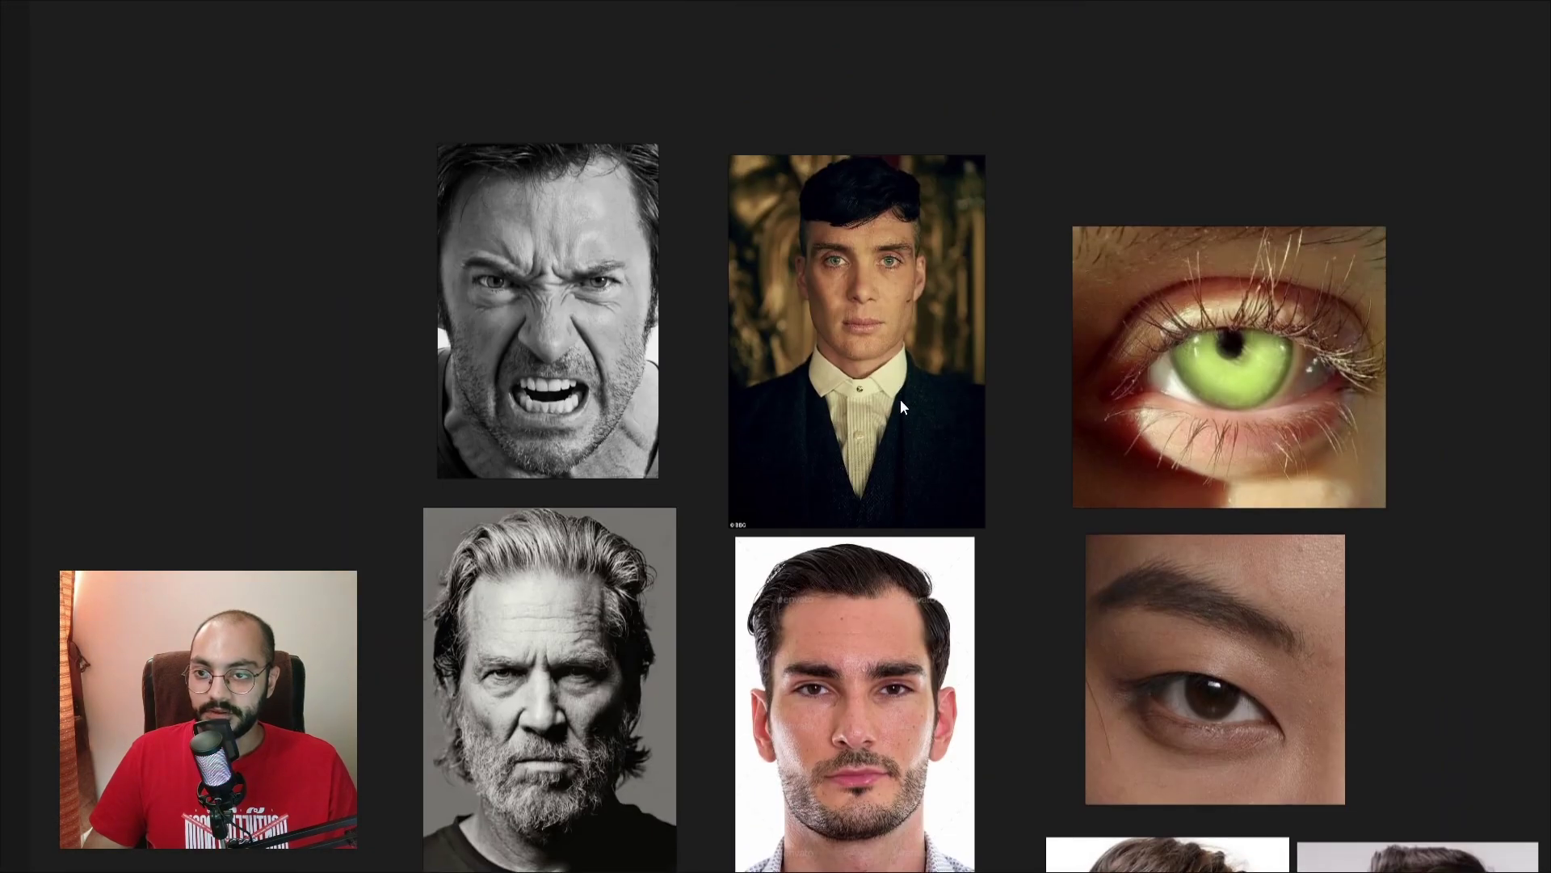
Step: Examine the eyes up close in the dark-suited man's portrait and the shouting man's portrait
scroll(900, 399, up, 5)
scroll(832, 409, up, 5)
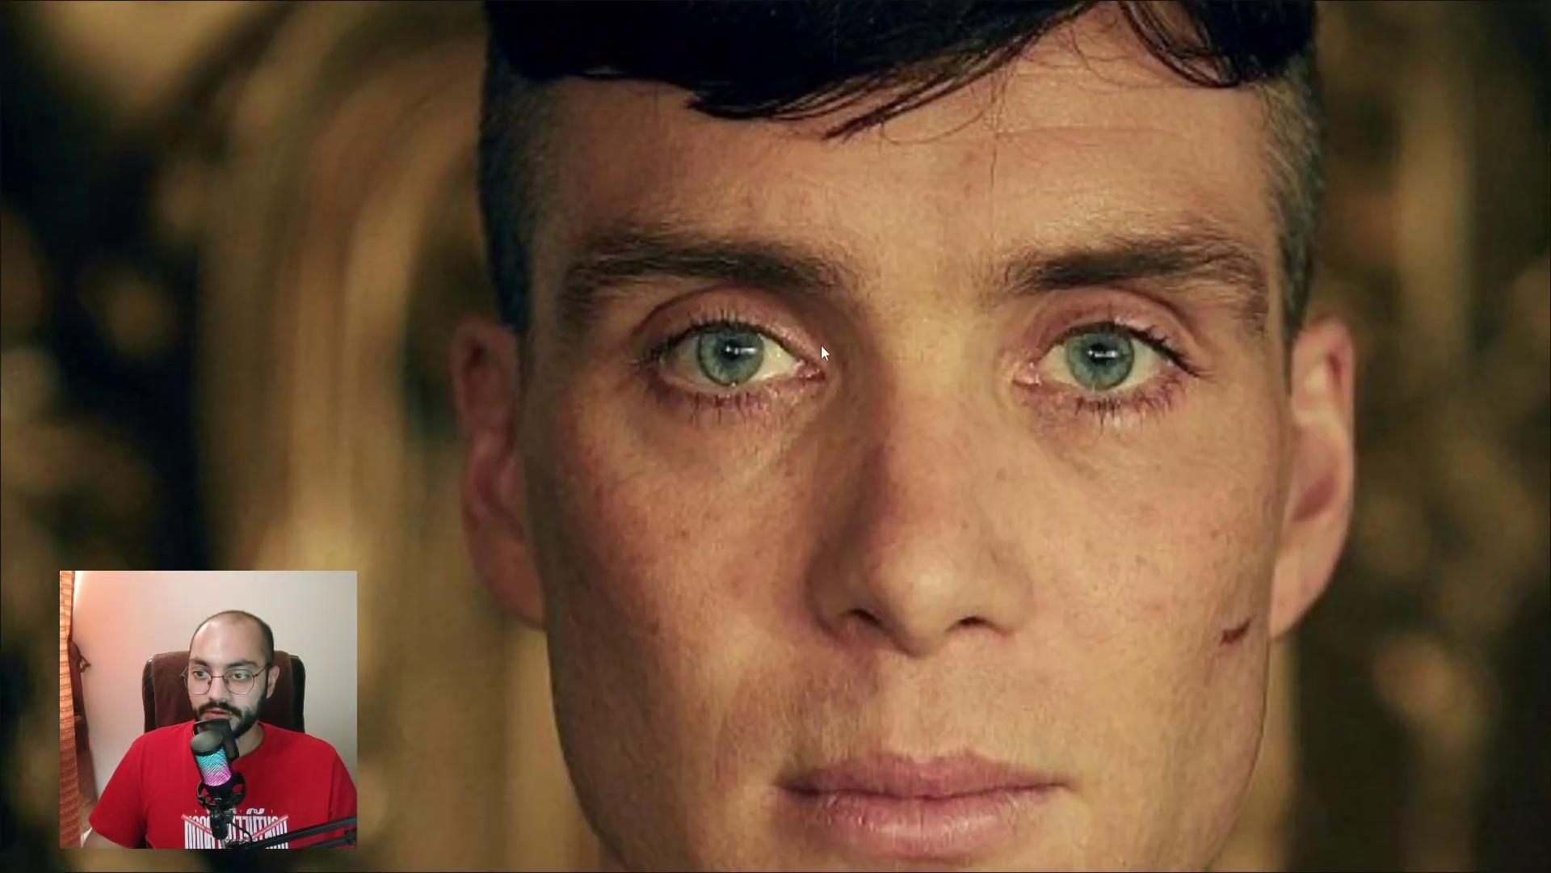
scroll(816, 404, down, 5)
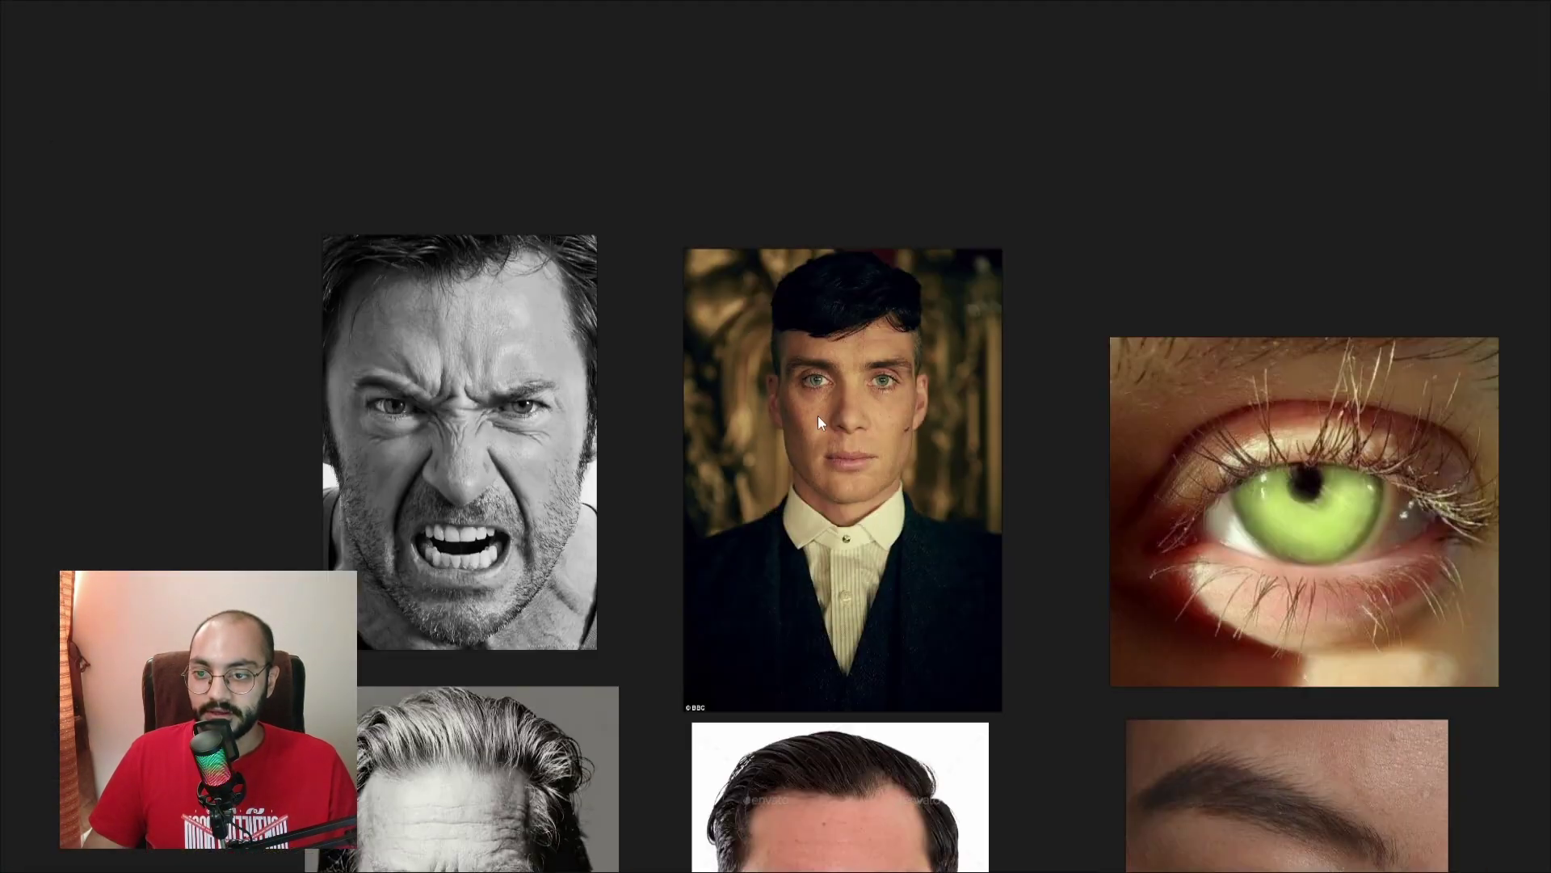
scroll(724, 362, up, 5)
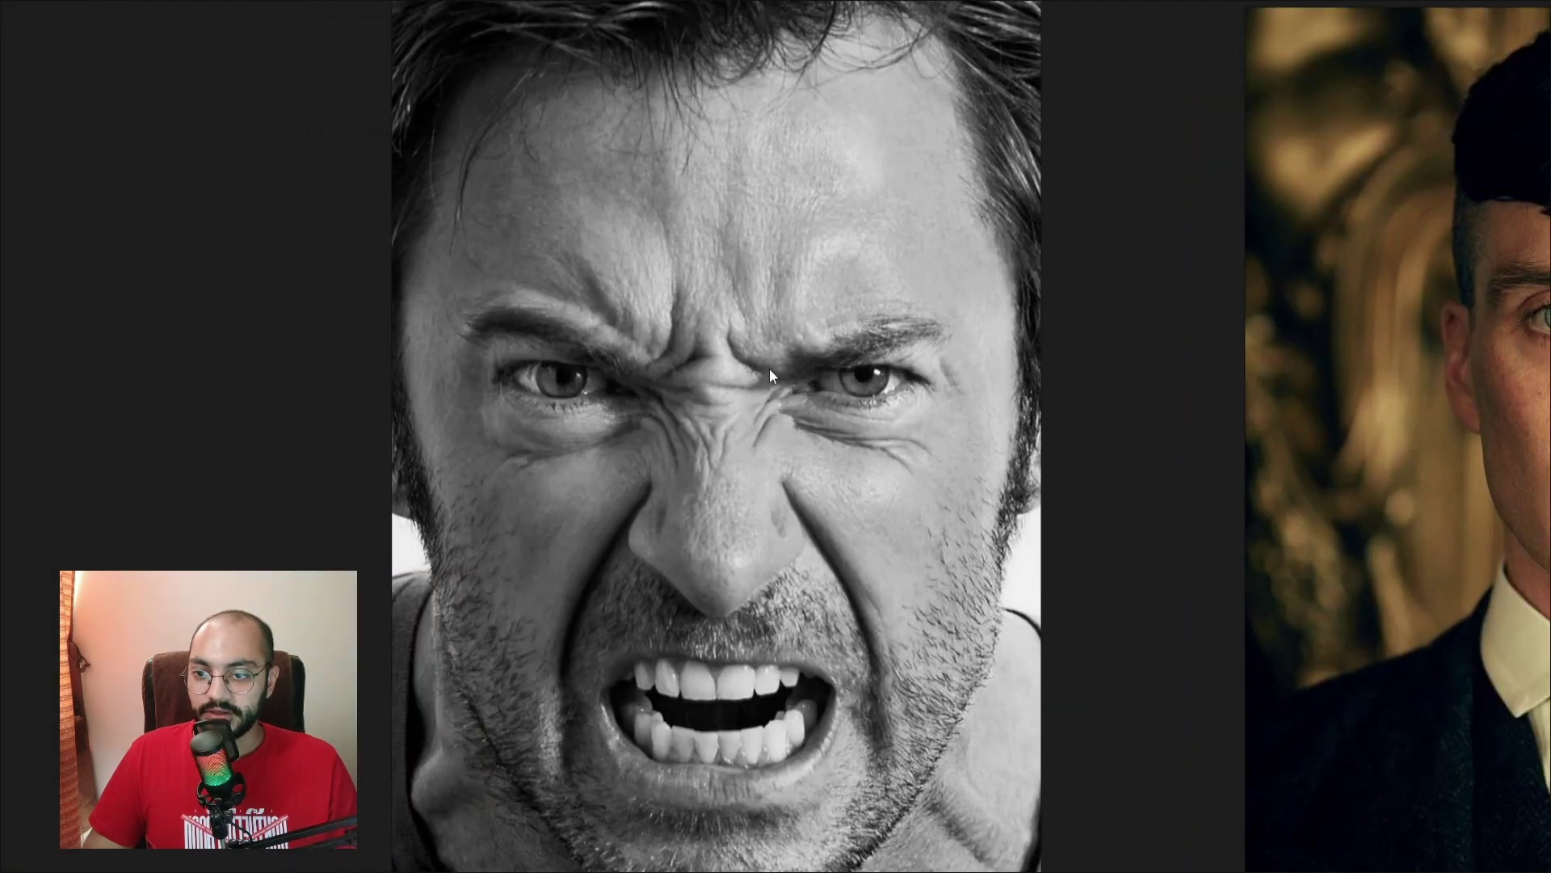
scroll(1083, 573, down, 5)
scroll(877, 467, up, 4)
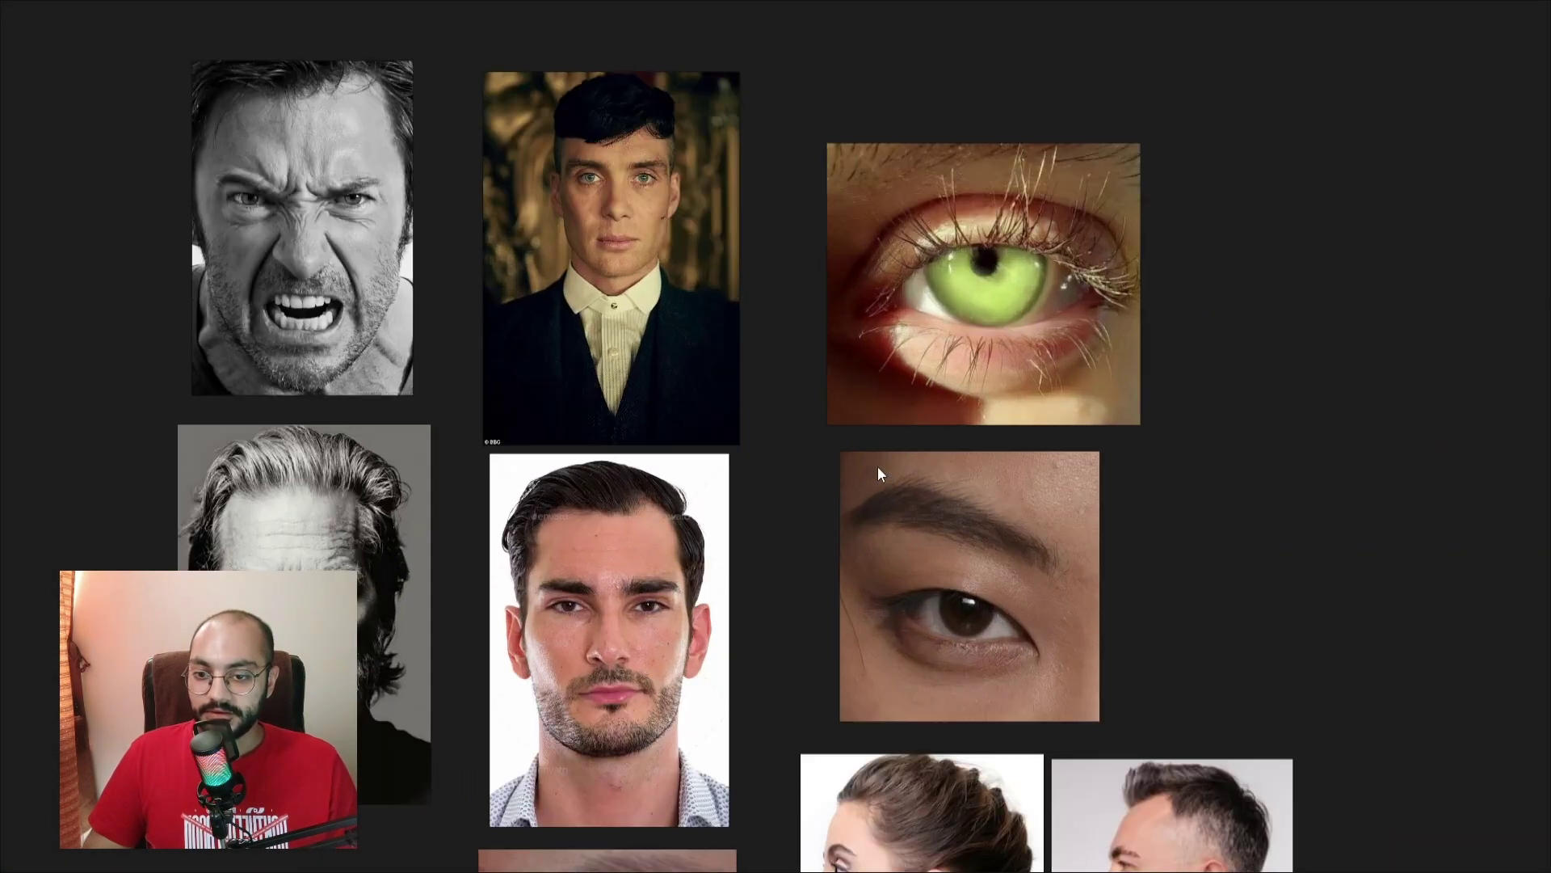
Step: Examine the two brown-eye close-up photos and compare them with the rest of the reference board
middle_drag(952, 501, 892, 415)
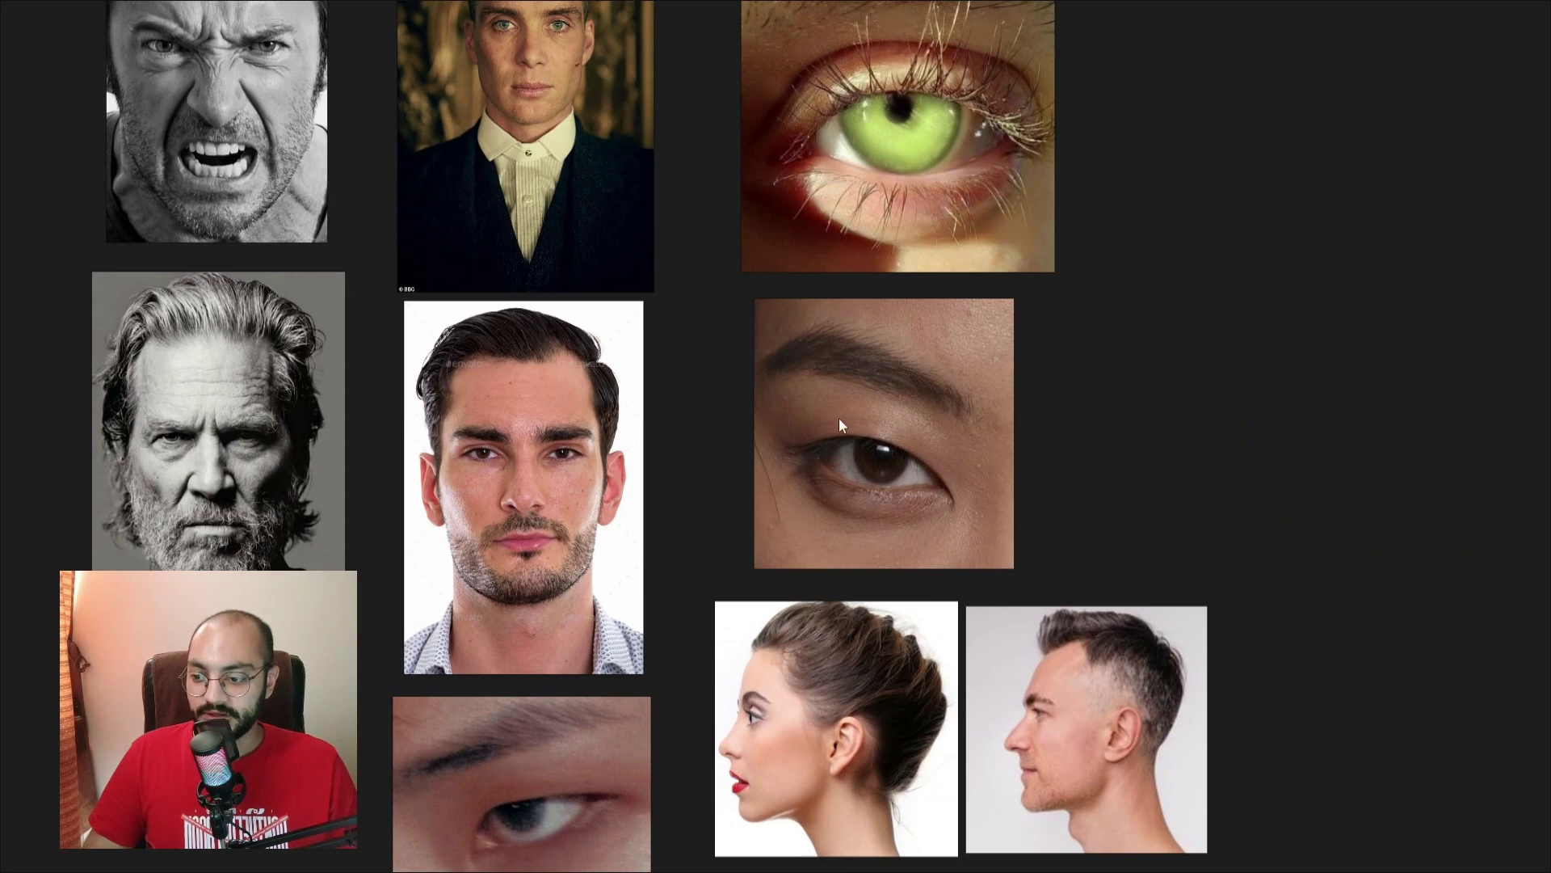
middle_drag(772, 579, 862, 447)
scroll(862, 447, up, 4)
middle_drag(659, 706, 798, 527)
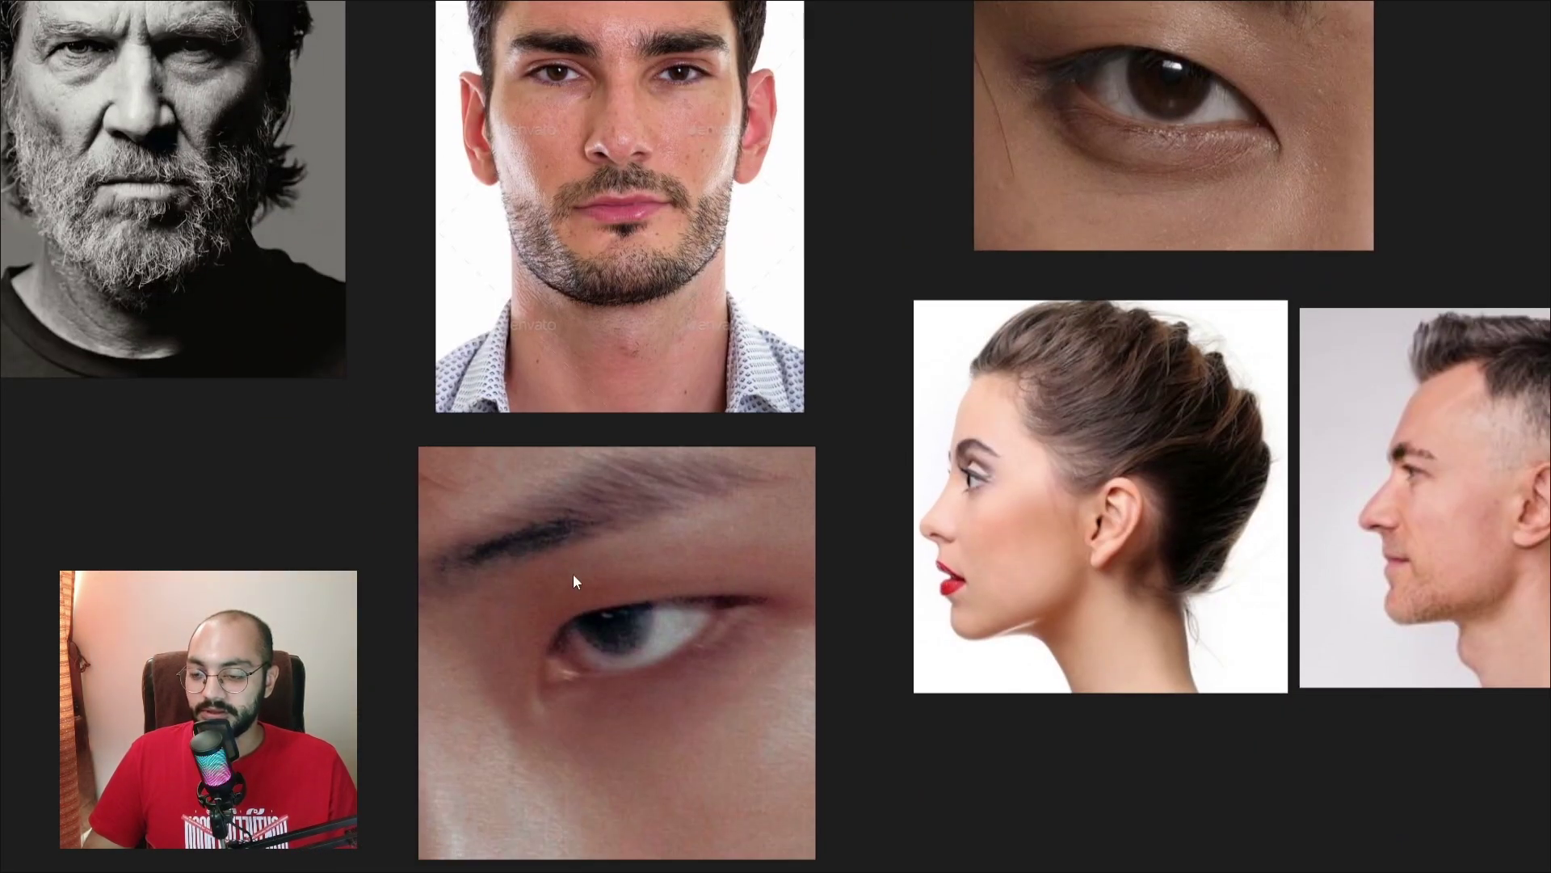
scroll(763, 575, down, 8)
middle_drag(501, 293, 740, 495)
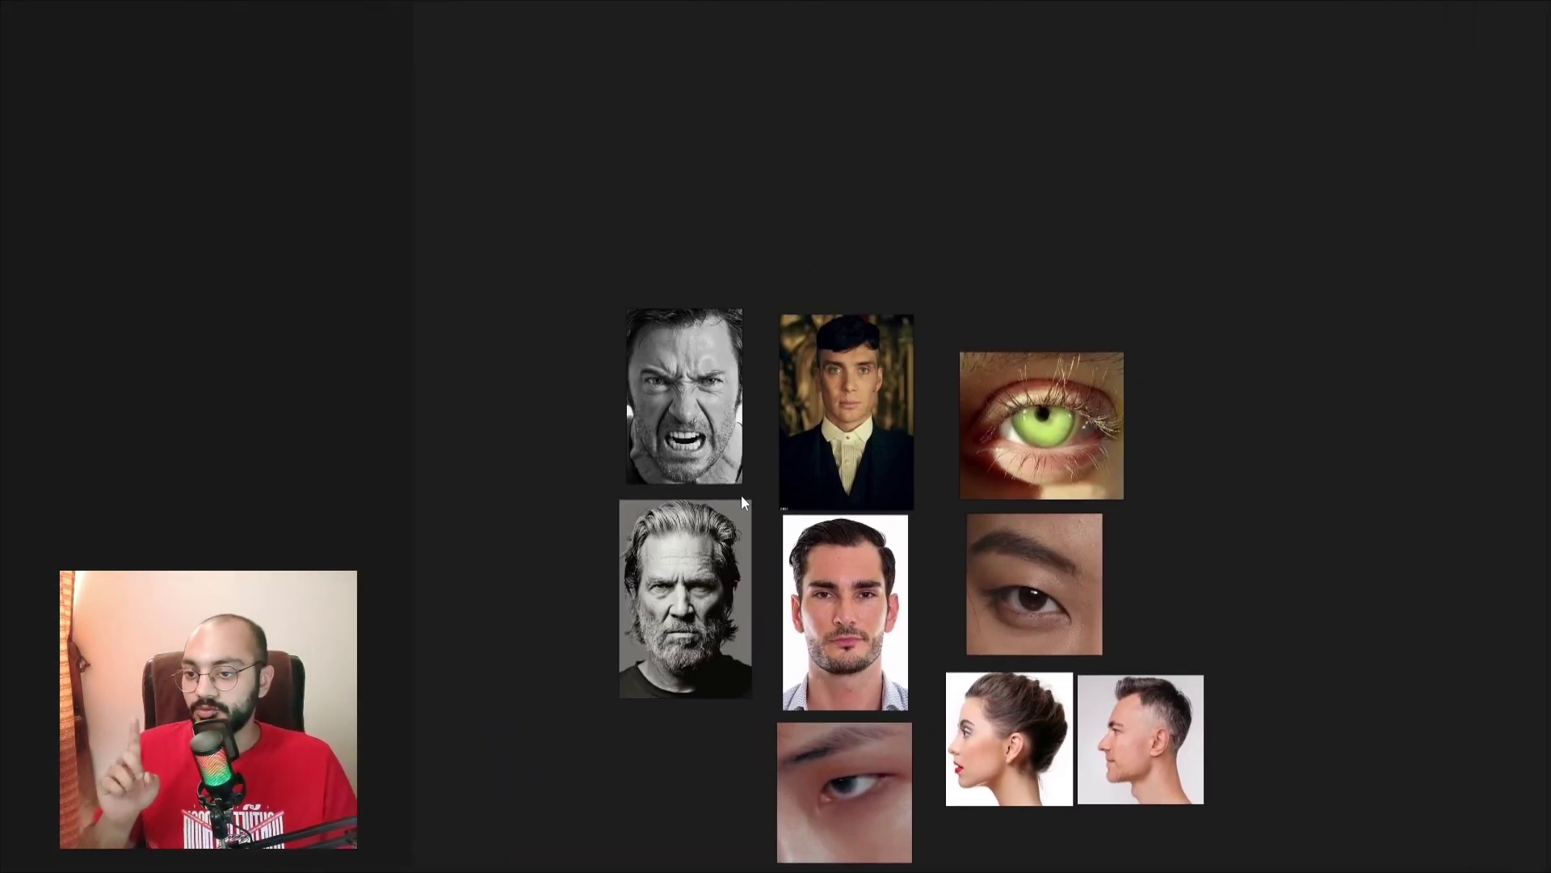
Step: Capture one eye of the dark-haired, front-facing man, sketch over the upper eyelid in red, and discard the capture
scroll(740, 495, up, 7)
middle_drag(701, 581, 786, 404)
scroll(1120, 563, up, 6)
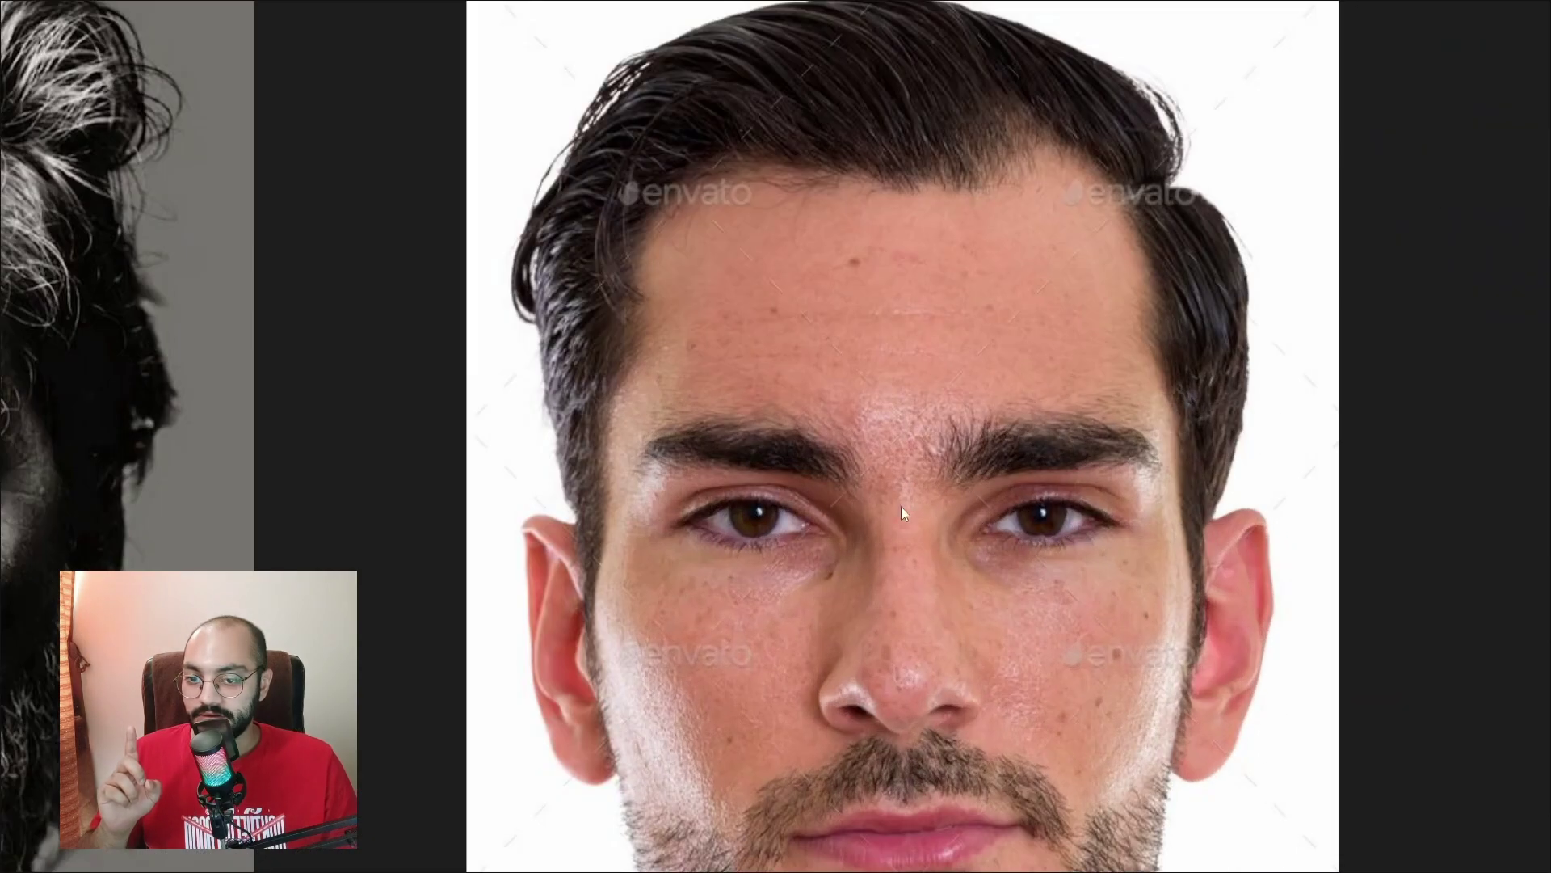
key(Print)
drag(613, 335, 920, 631)
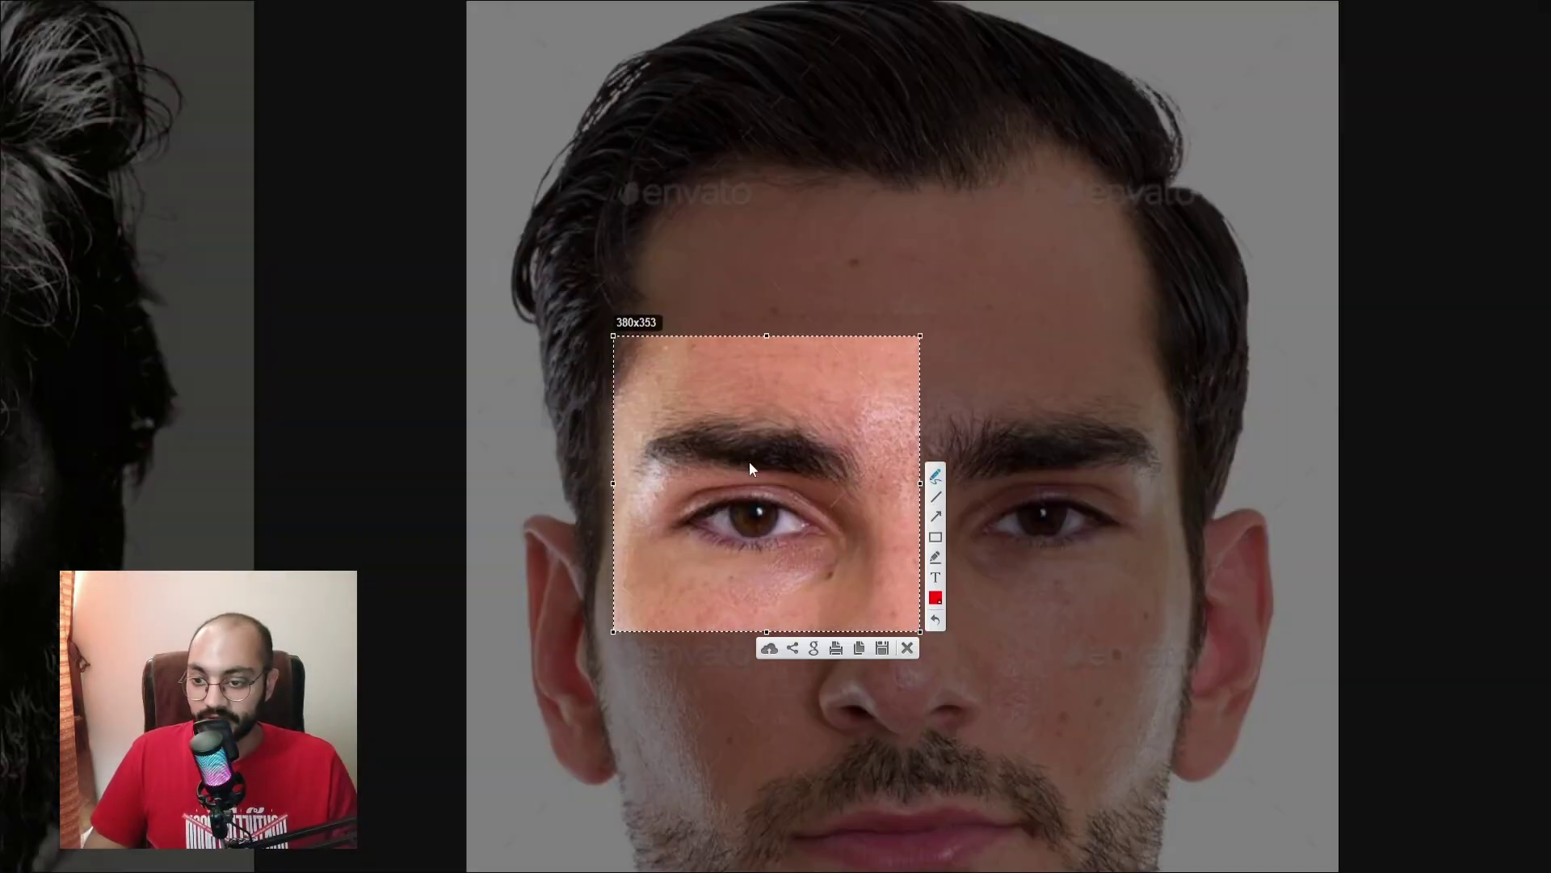
mouse_move(788, 480)
mouse_down()
mouse_move(774, 482)
mouse_move(801, 491)
mouse_up()
key(Escape)
scroll(804, 492, down, 4)
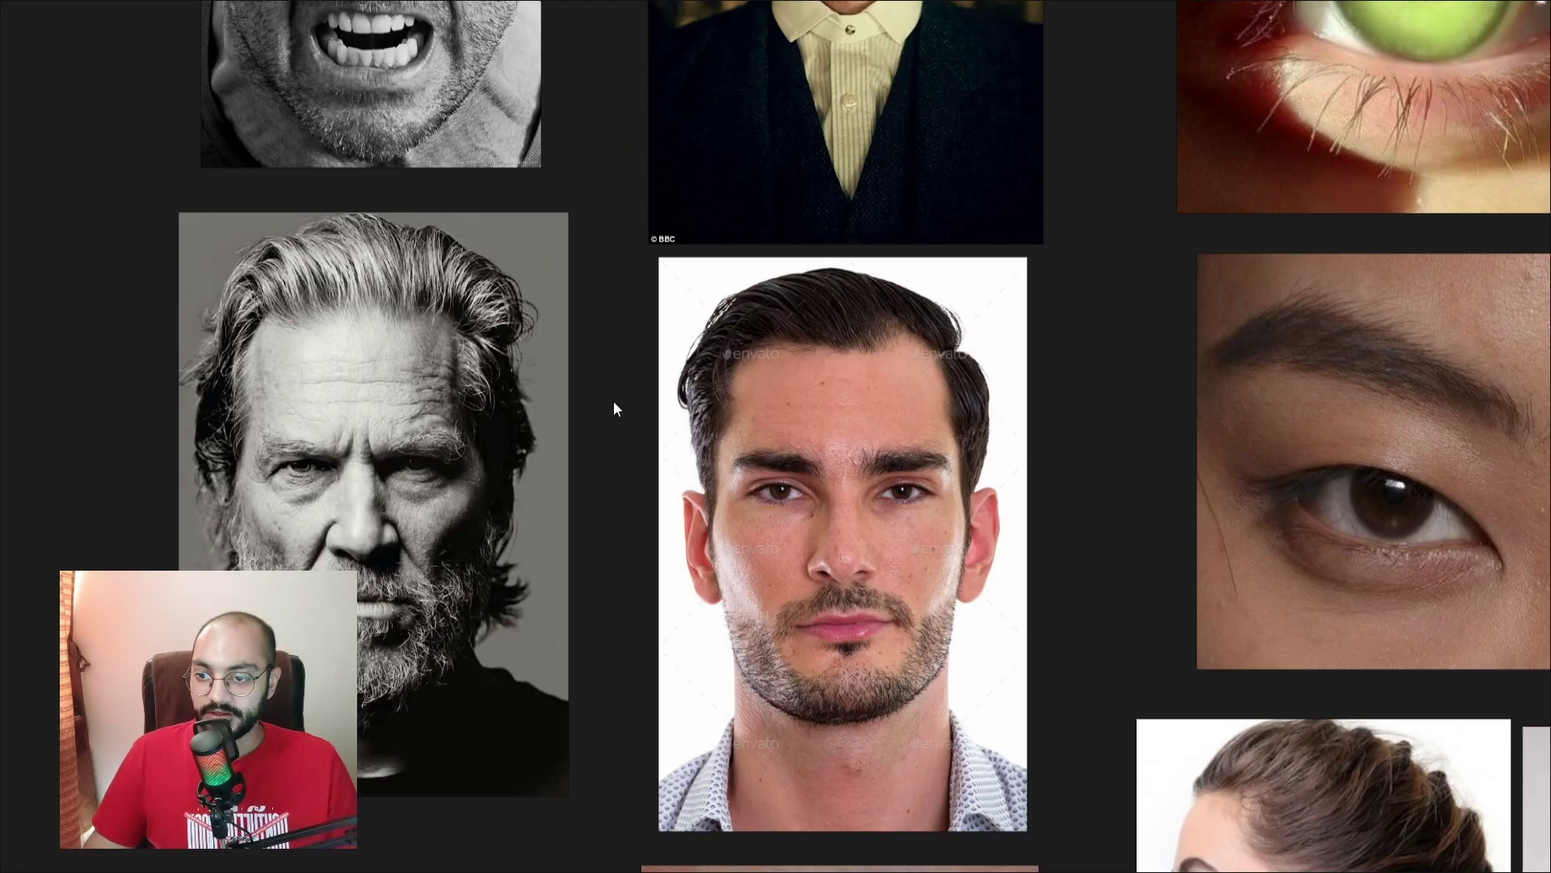
Step: Capture one eye and brow of the grey-bearded man, mark the upper eyelid in red, and discard the capture
middle_drag(363, 436, 691, 441)
scroll(691, 441, up, 1)
scroll(647, 388, up, 3)
key(Print)
drag(608, 289, 904, 581)
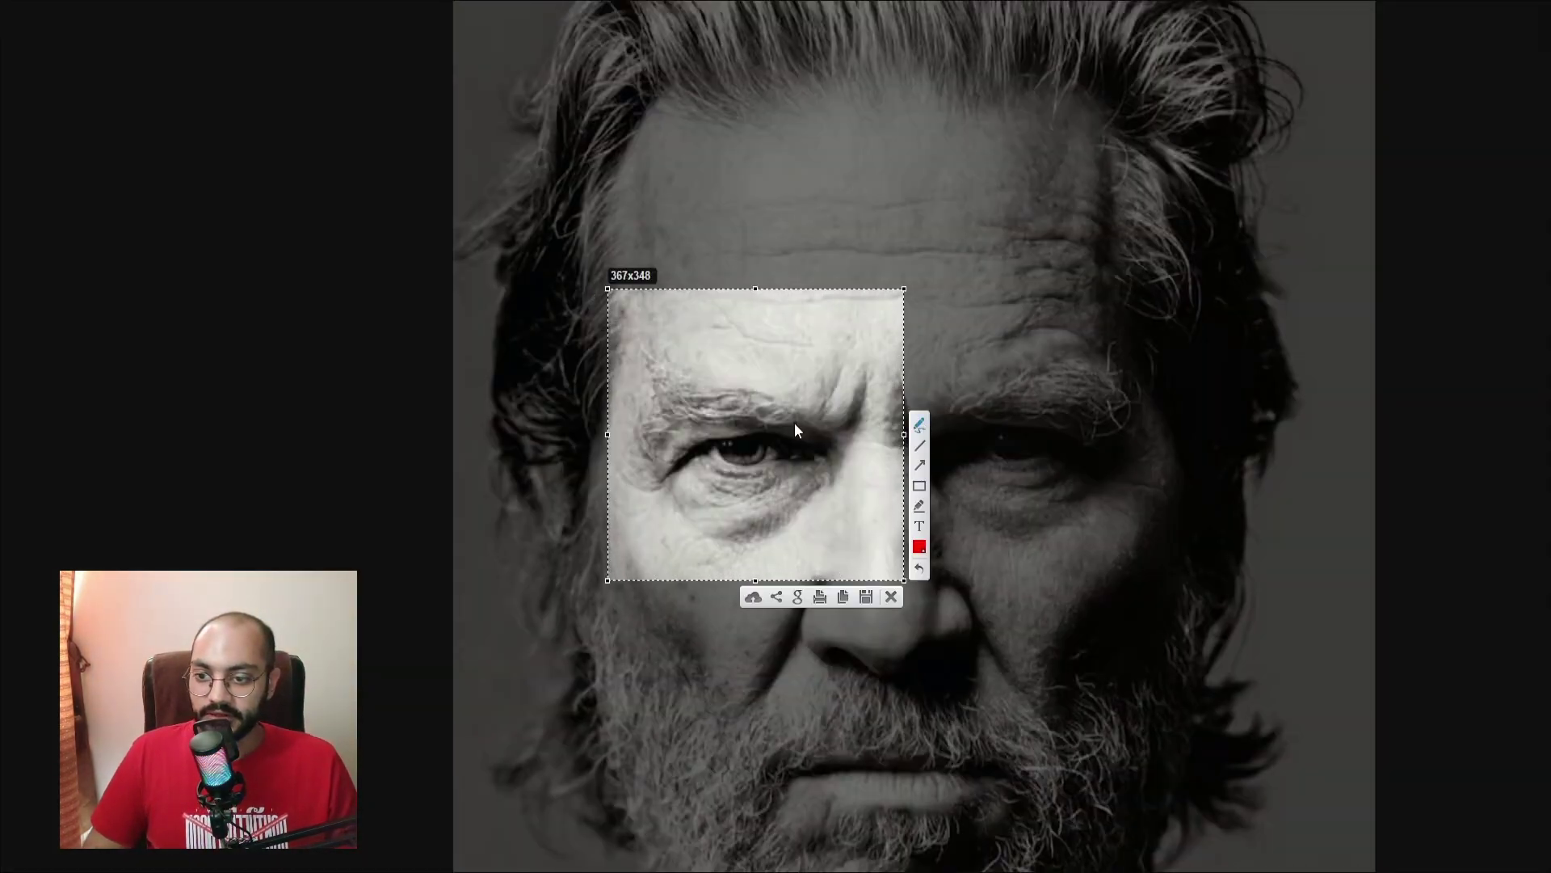
mouse_move(804, 438)
mouse_down()
mouse_move(712, 437)
mouse_move(799, 438)
mouse_up()
key(Escape)
scroll(871, 414, down, 5)
Step: Examine how the shouting man's brows press onto the eyes and survey the remaining eye and profile references
middle_drag(1005, 261, 967, 585)
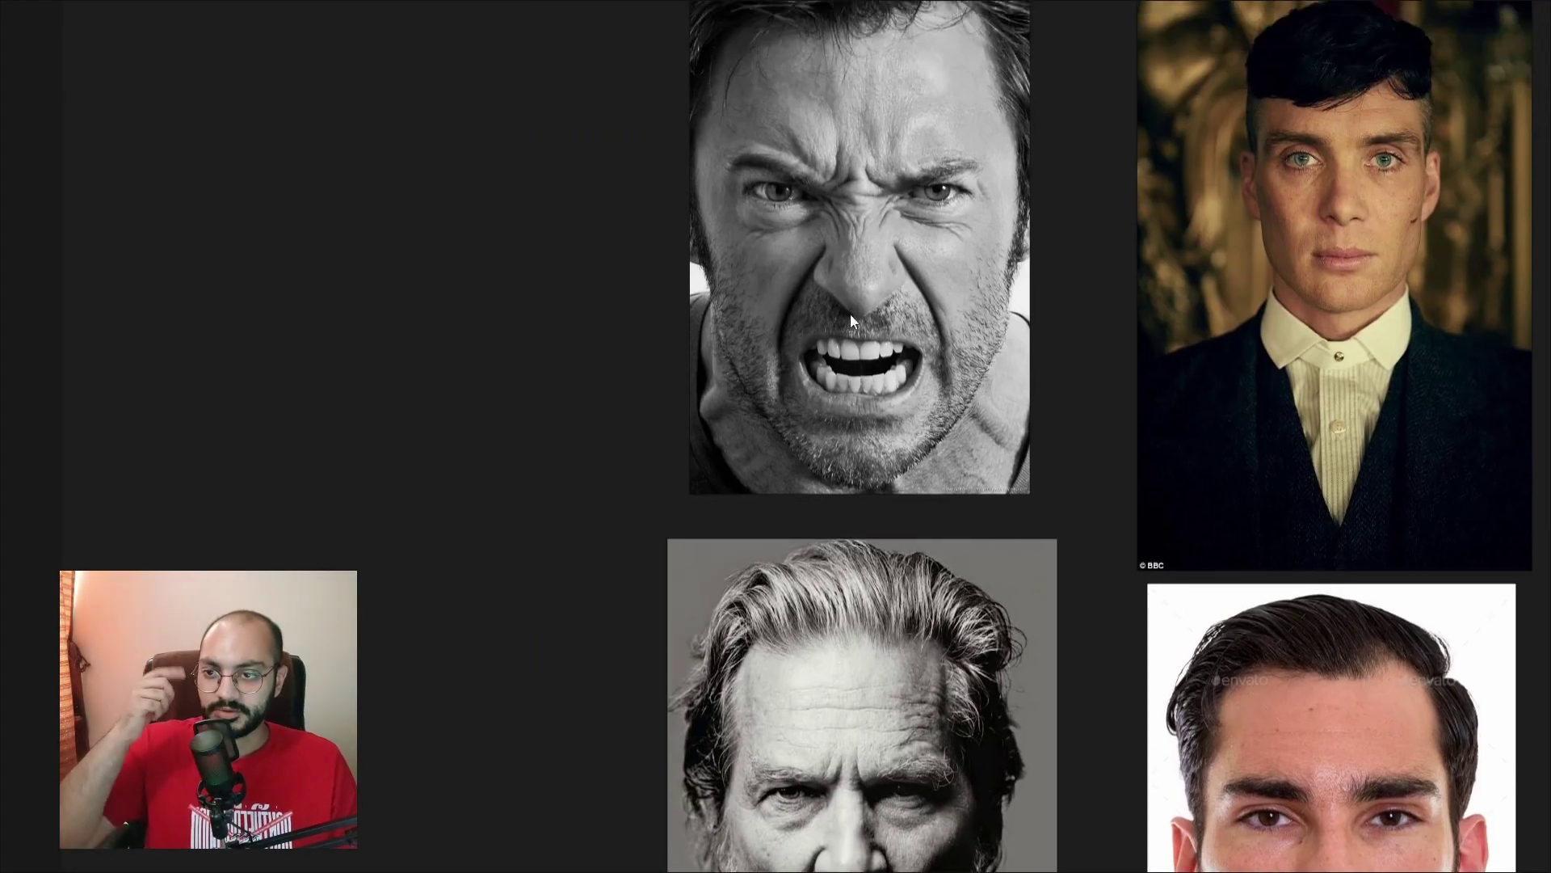
middle_drag(850, 310, 846, 373)
scroll(846, 373, up, 2)
ctrl+scroll(846, 372, up, 3)
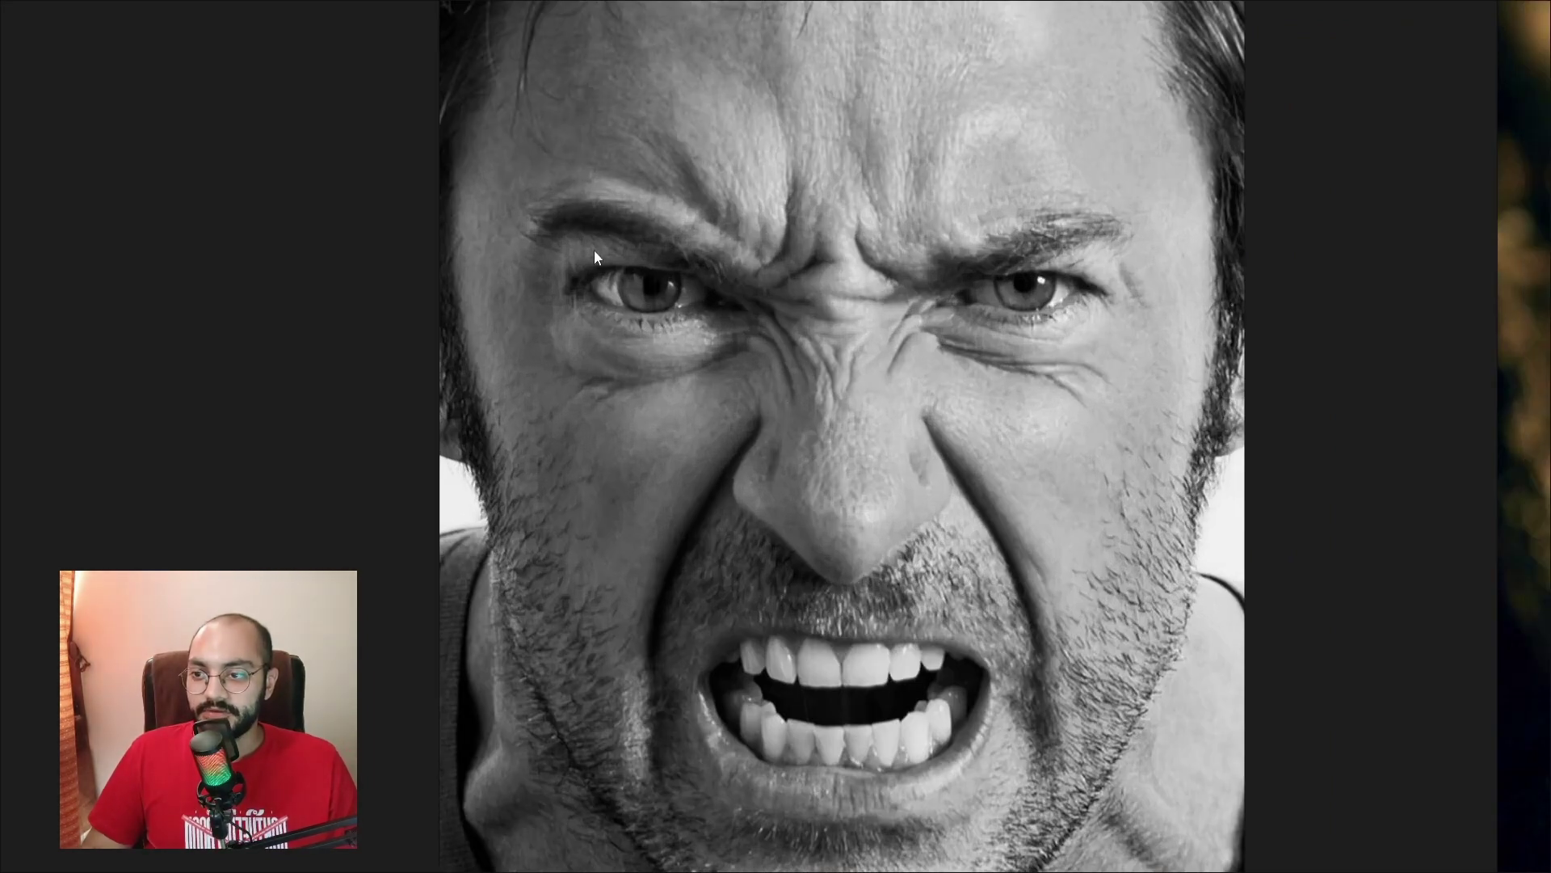
scroll(595, 249, down, 4)
middle_drag(1234, 561, 839, 463)
middle_drag(1221, 366, 1006, 565)
ctrl+scroll(1068, 317, down, 3)
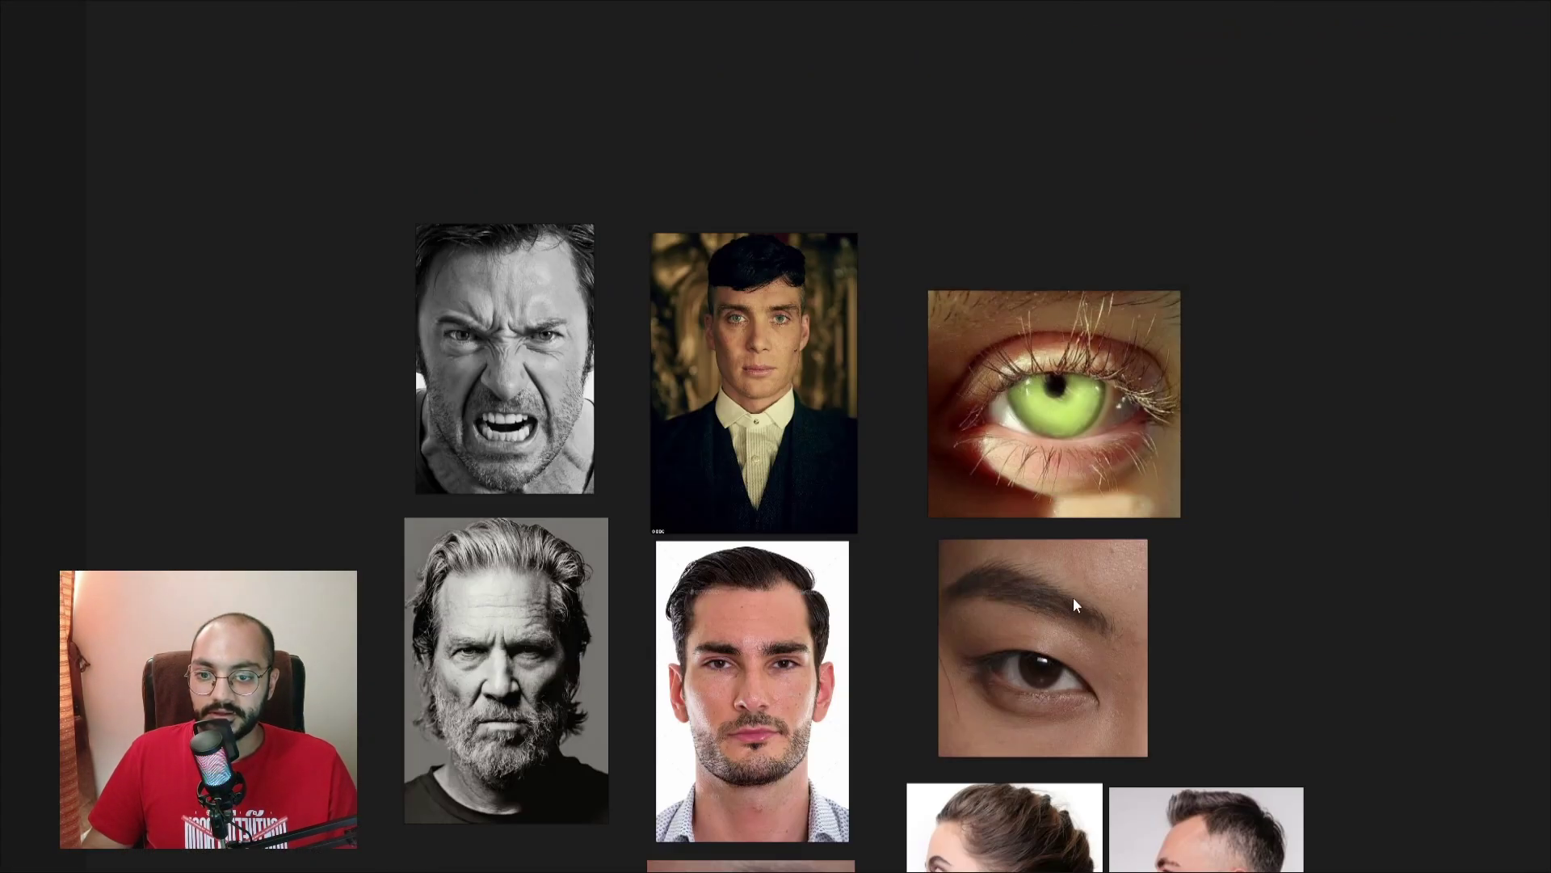
scroll(982, 396, down, 3)
scroll(983, 396, right, 1)
ctrl+scroll(996, 569, up, 3)
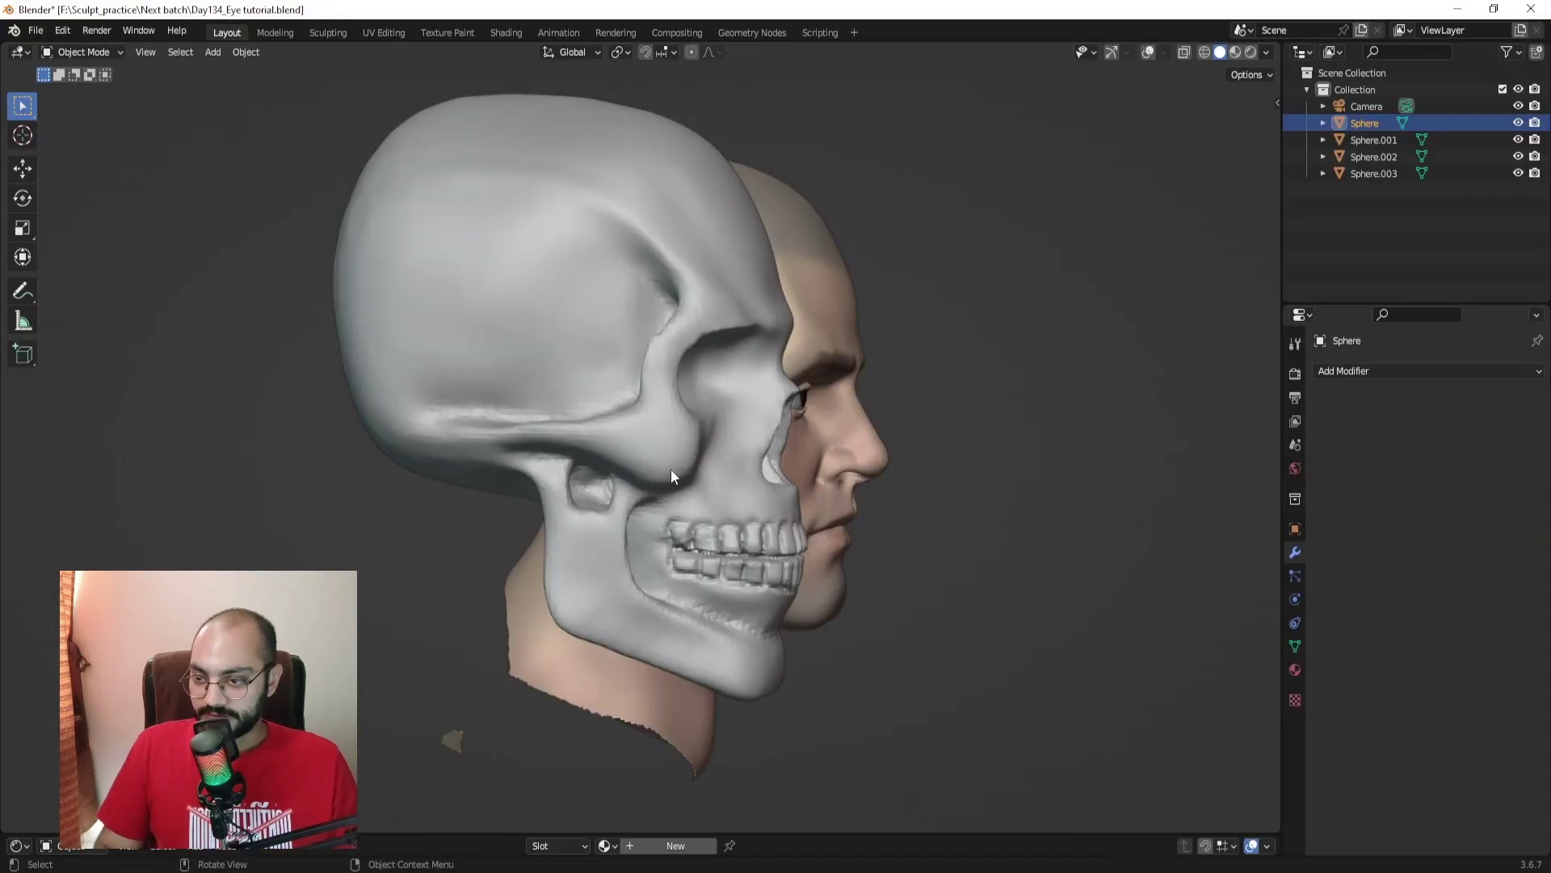
Step: Switch to Blender, capture the finished head's eye in side view, mark the slant from upper to lower lid, and discard the capture
middle_drag(670, 469, 708, 481)
click(805, 442)
key(KP_3)
scroll(805, 441, up, 5)
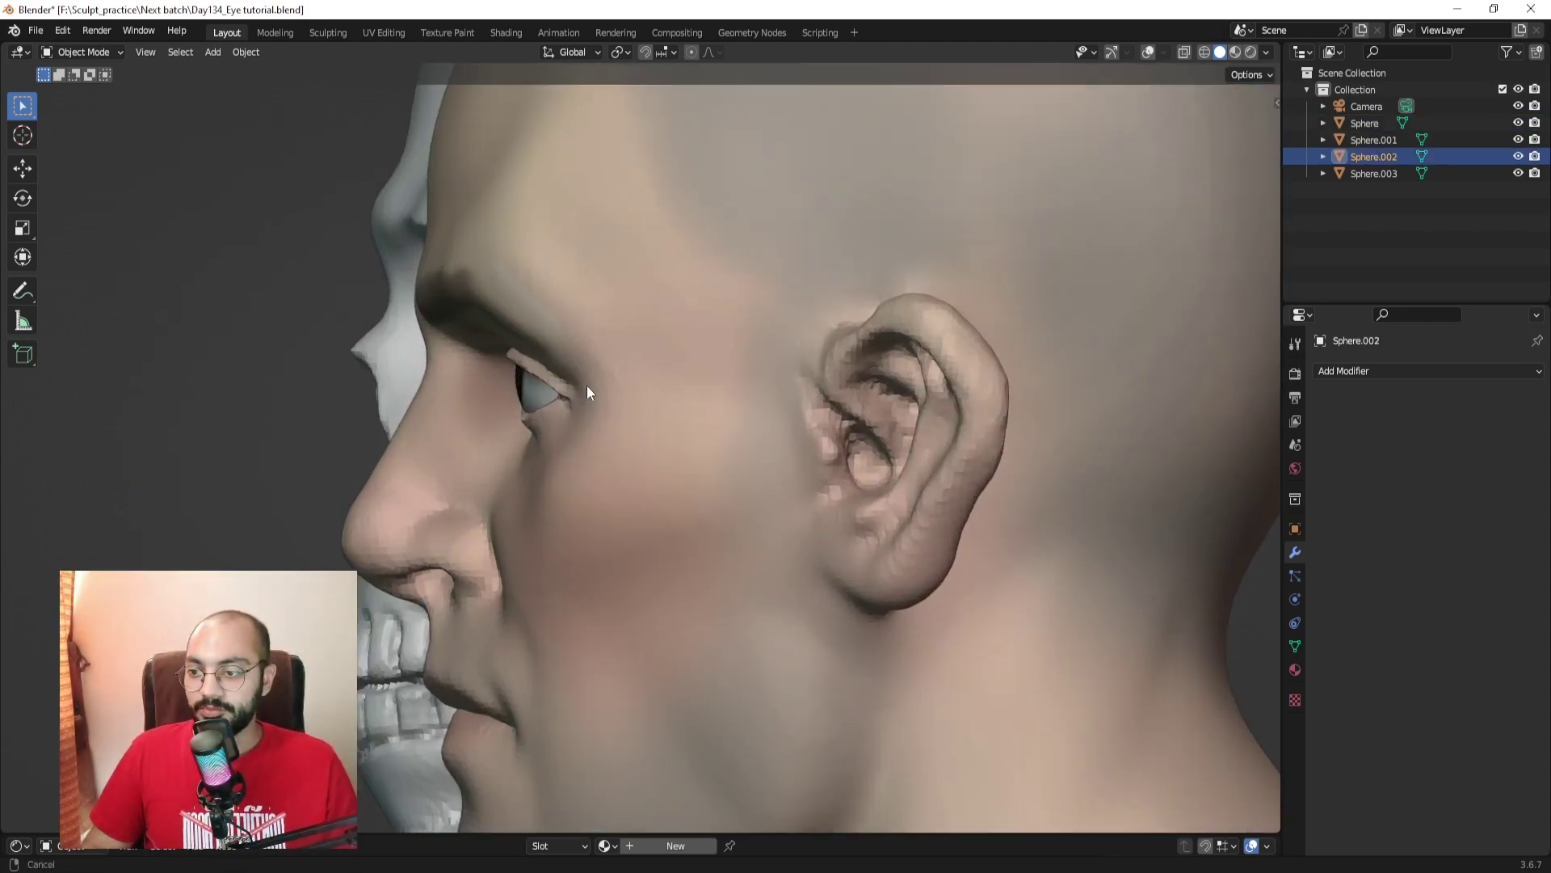
shift+middle_drag(586, 386, 723, 409)
key(Print)
drag(611, 228, 929, 622)
drag(712, 376, 736, 478)
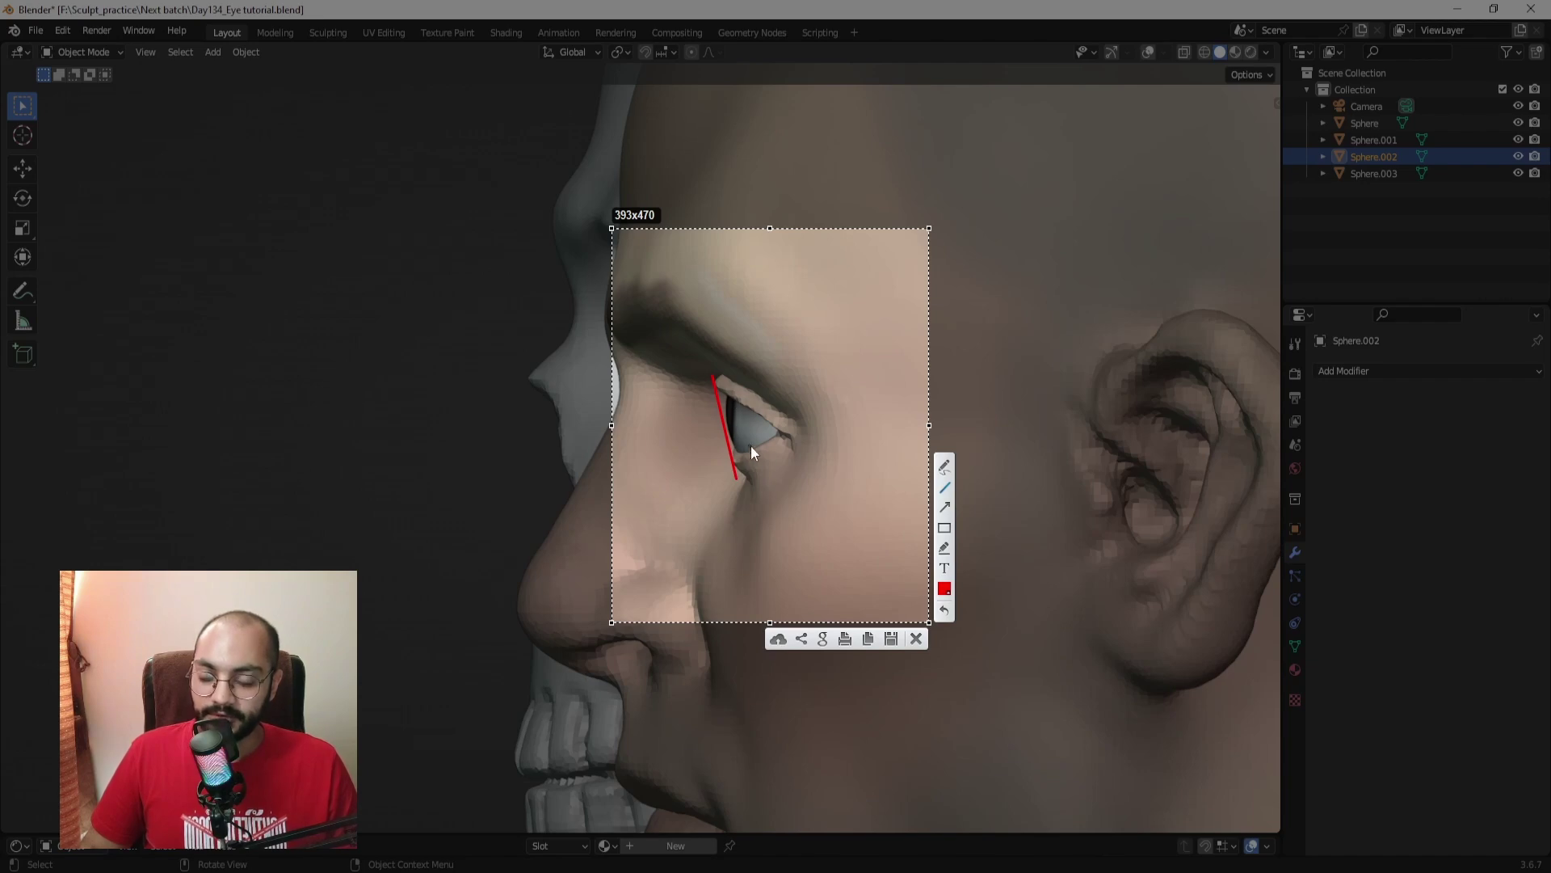
key(Escape)
Step: Select the finished head's eyeballs and move them along Y out in front of the face
mouse_move(748, 448)
middle_down()
mouse_move(742, 464)
mouse_move(905, 472)
mouse_move(732, 450)
mouse_move(713, 376)
mouse_move(617, 497)
mouse_move(630, 460)
mouse_move(653, 627)
mouse_move(737, 506)
mouse_move(901, 556)
middle_up()
click(629, 520)
middle_drag(780, 509, 461, 452)
middle_drag(629, 430, 864, 542)
key(g)
key(y)
click(1016, 558)
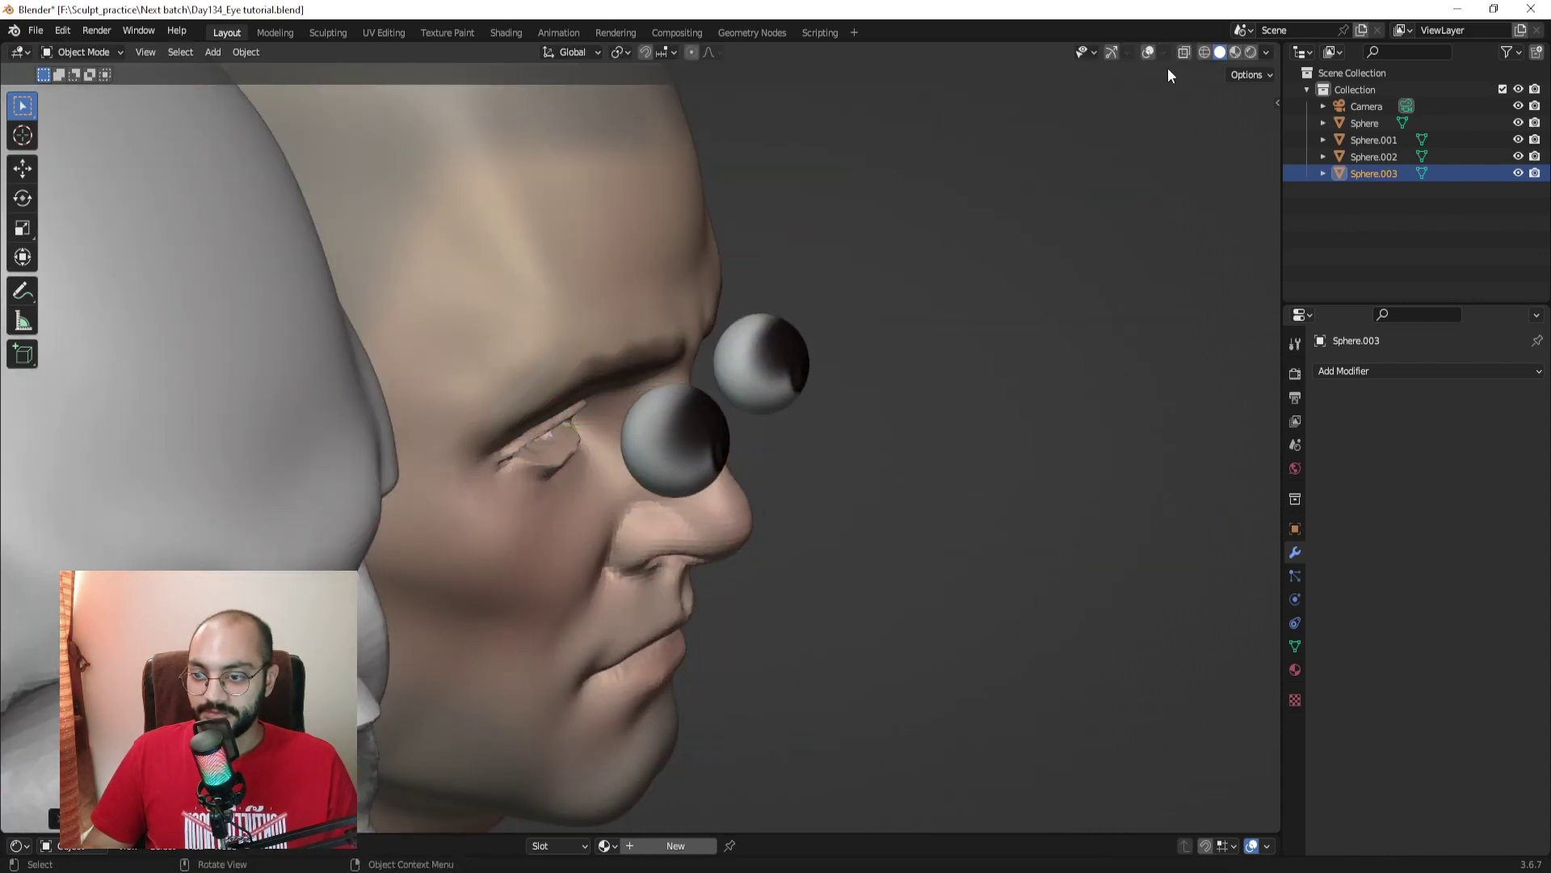
Step: Turn on the viewport overlays and gizmos while viewing the eyeballs in front of the face
click(1153, 51)
click(1113, 51)
middle_drag(959, 497, 635, 440)
Step: Capture the exposed eyeball beside the nose, sketch the eyelid curves across it, and discard the capture
key(Print)
drag(560, 263, 811, 654)
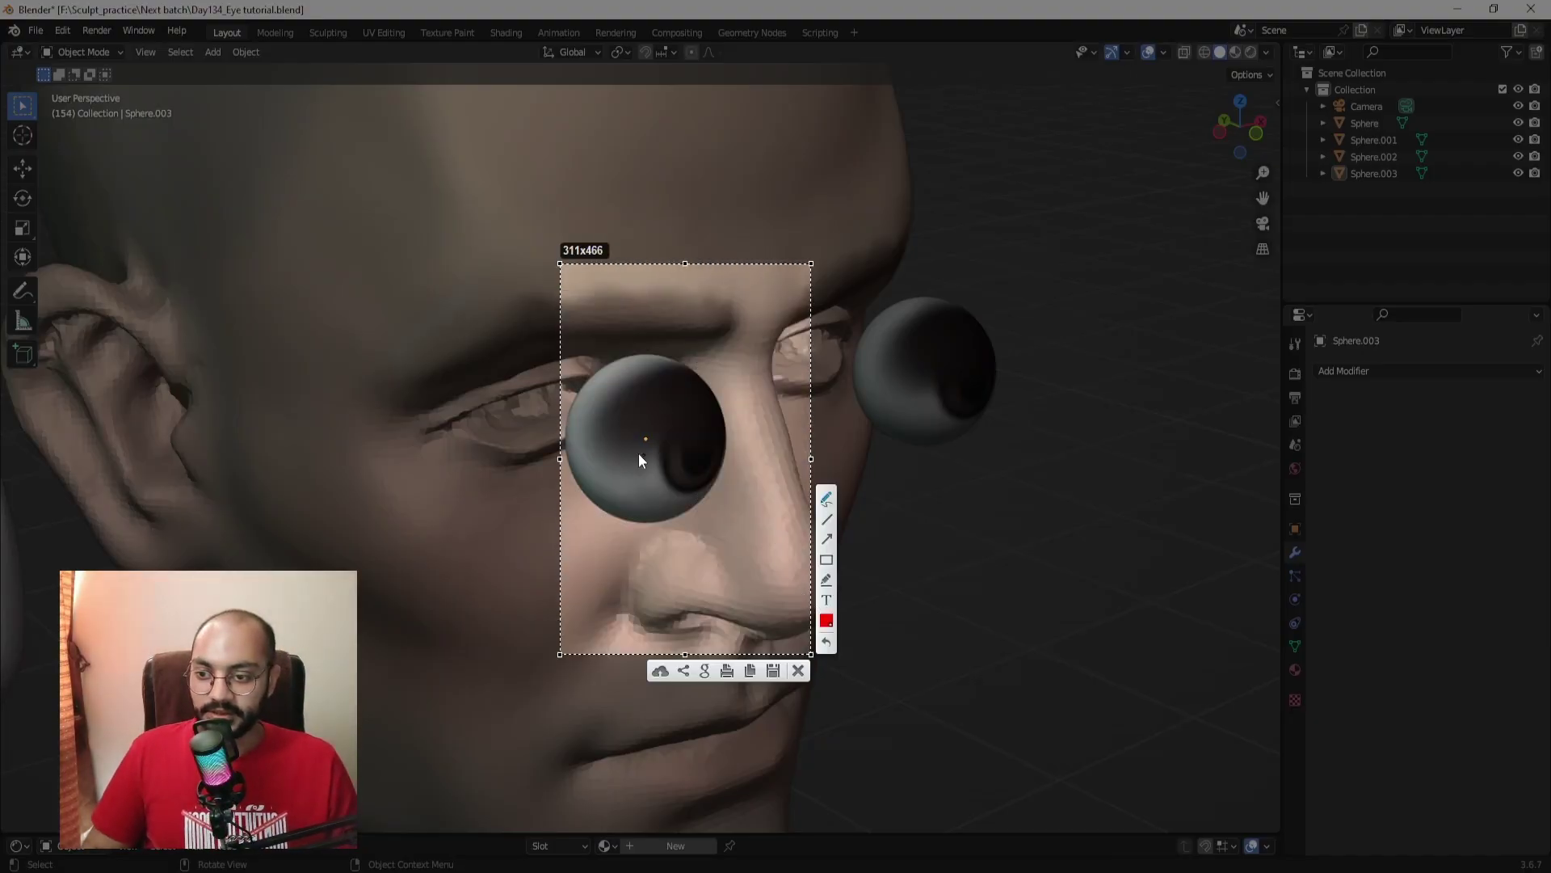
drag(580, 457, 676, 436)
drag(580, 456, 723, 475)
key(Escape)
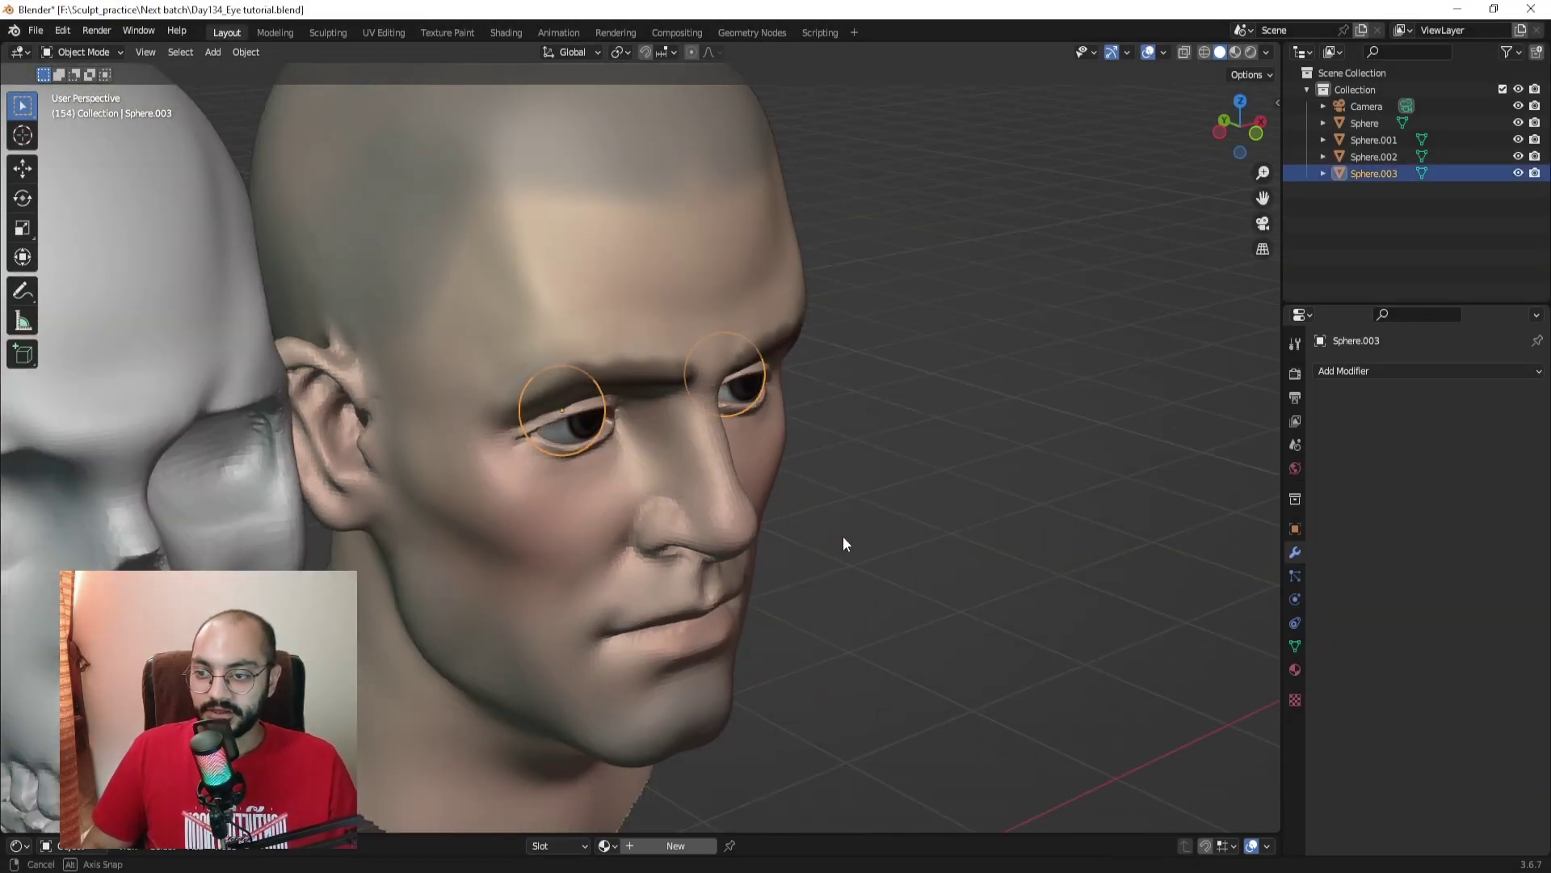
Step: Deselect the eyeballs and compare the finished head with the skull and the grey head from the front
middle_drag(842, 535, 778, 528)
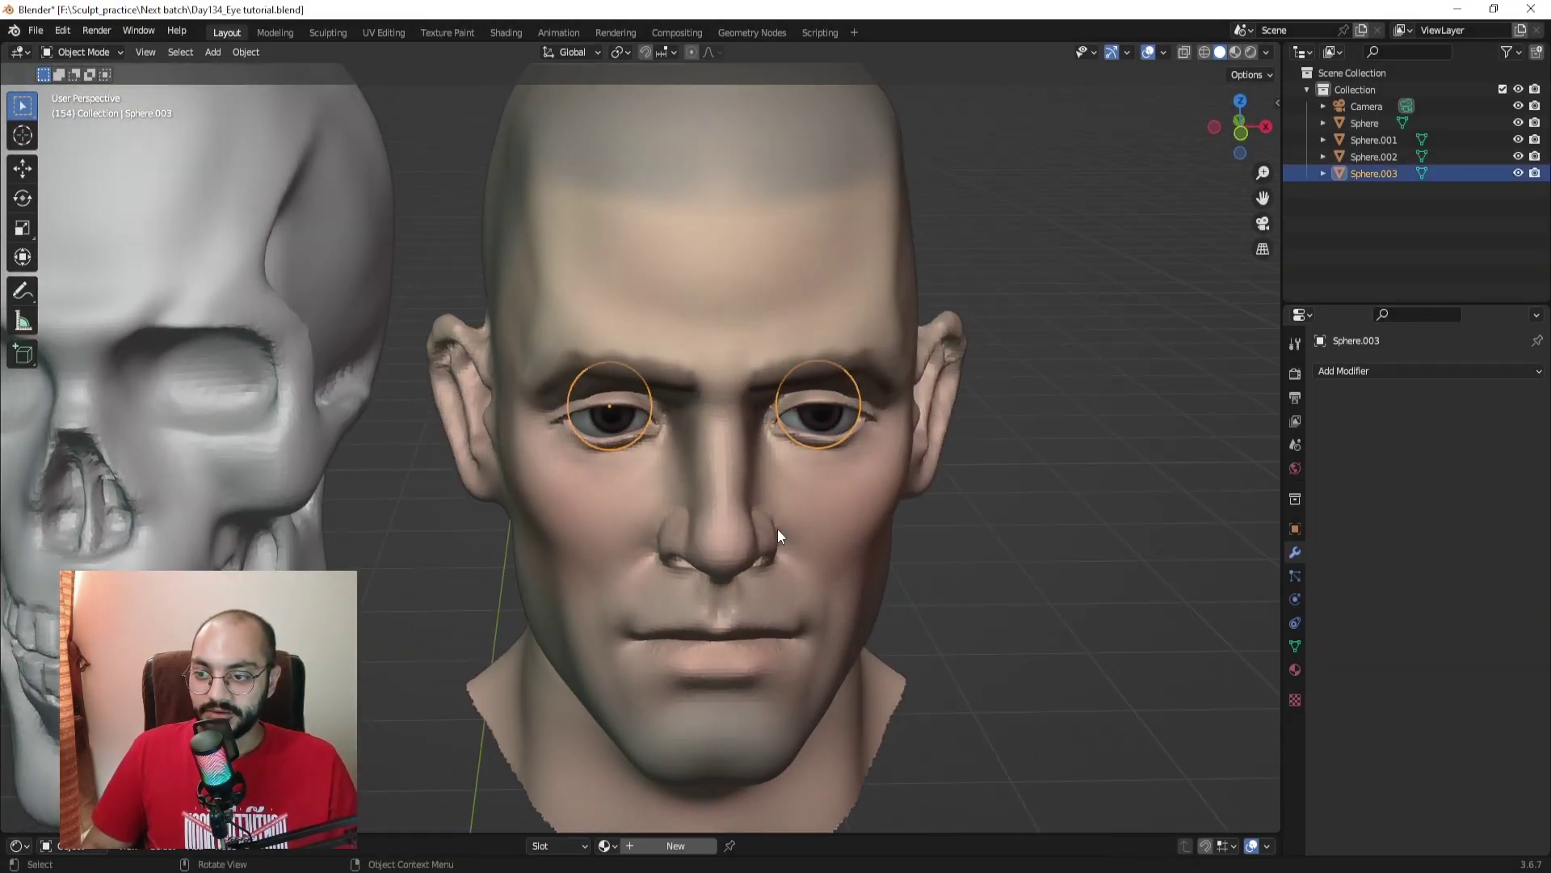
scroll(778, 528, down, 2)
click(903, 555)
scroll(820, 633, down, 2)
middle_drag(819, 632, 693, 510)
scroll(693, 511, down, 2)
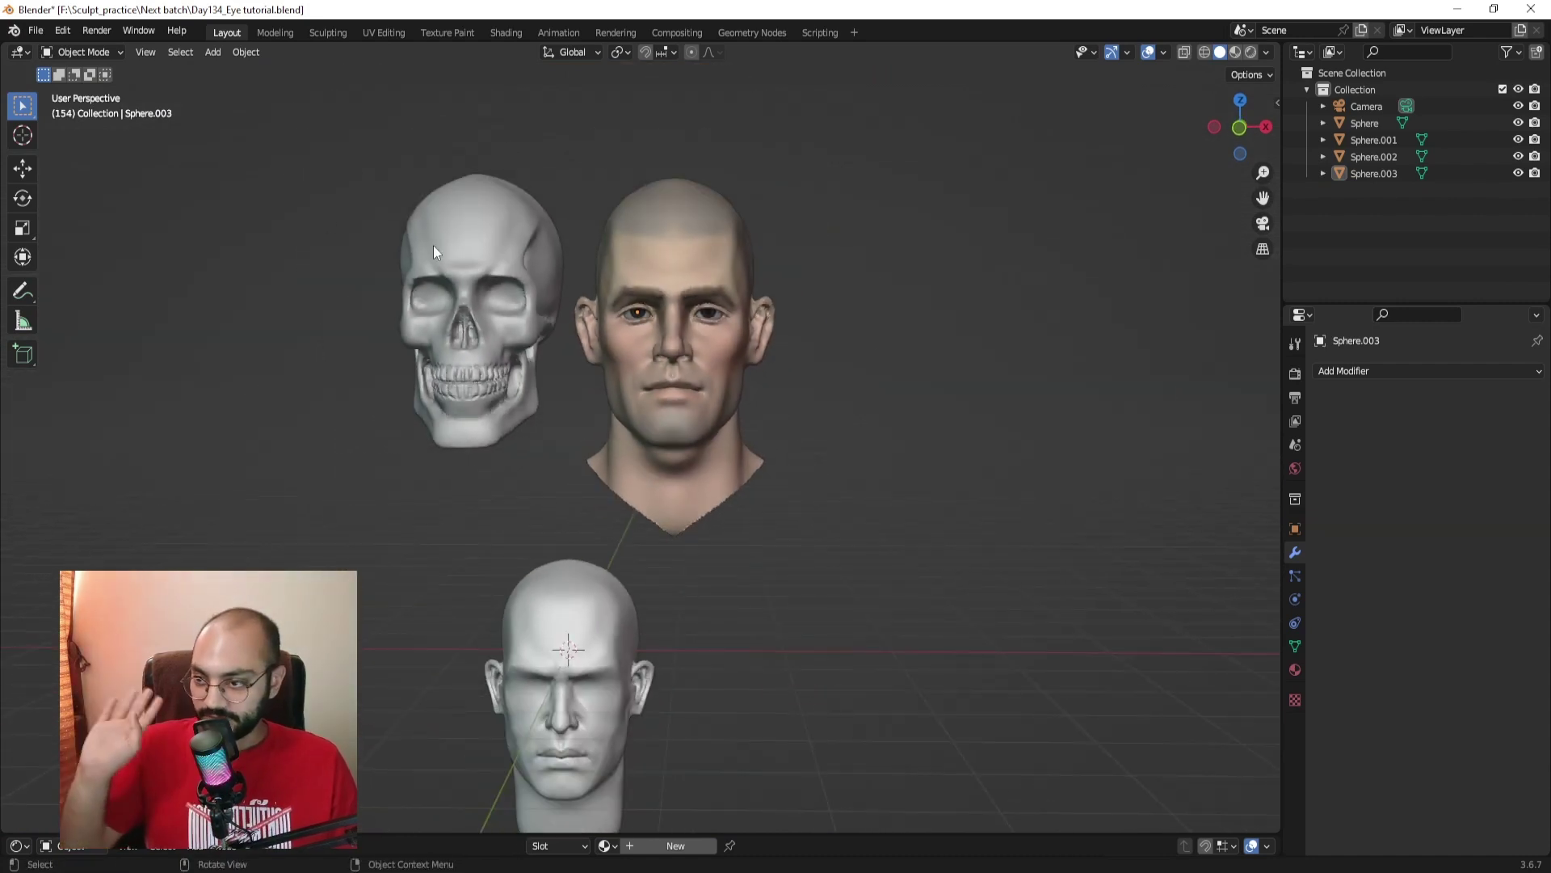
Step: Select the grey head and switch it to Sculpt Mode
shift+middle_drag(672, 646, 745, 491)
click(687, 569)
shift+middle_drag(756, 575, 779, 430)
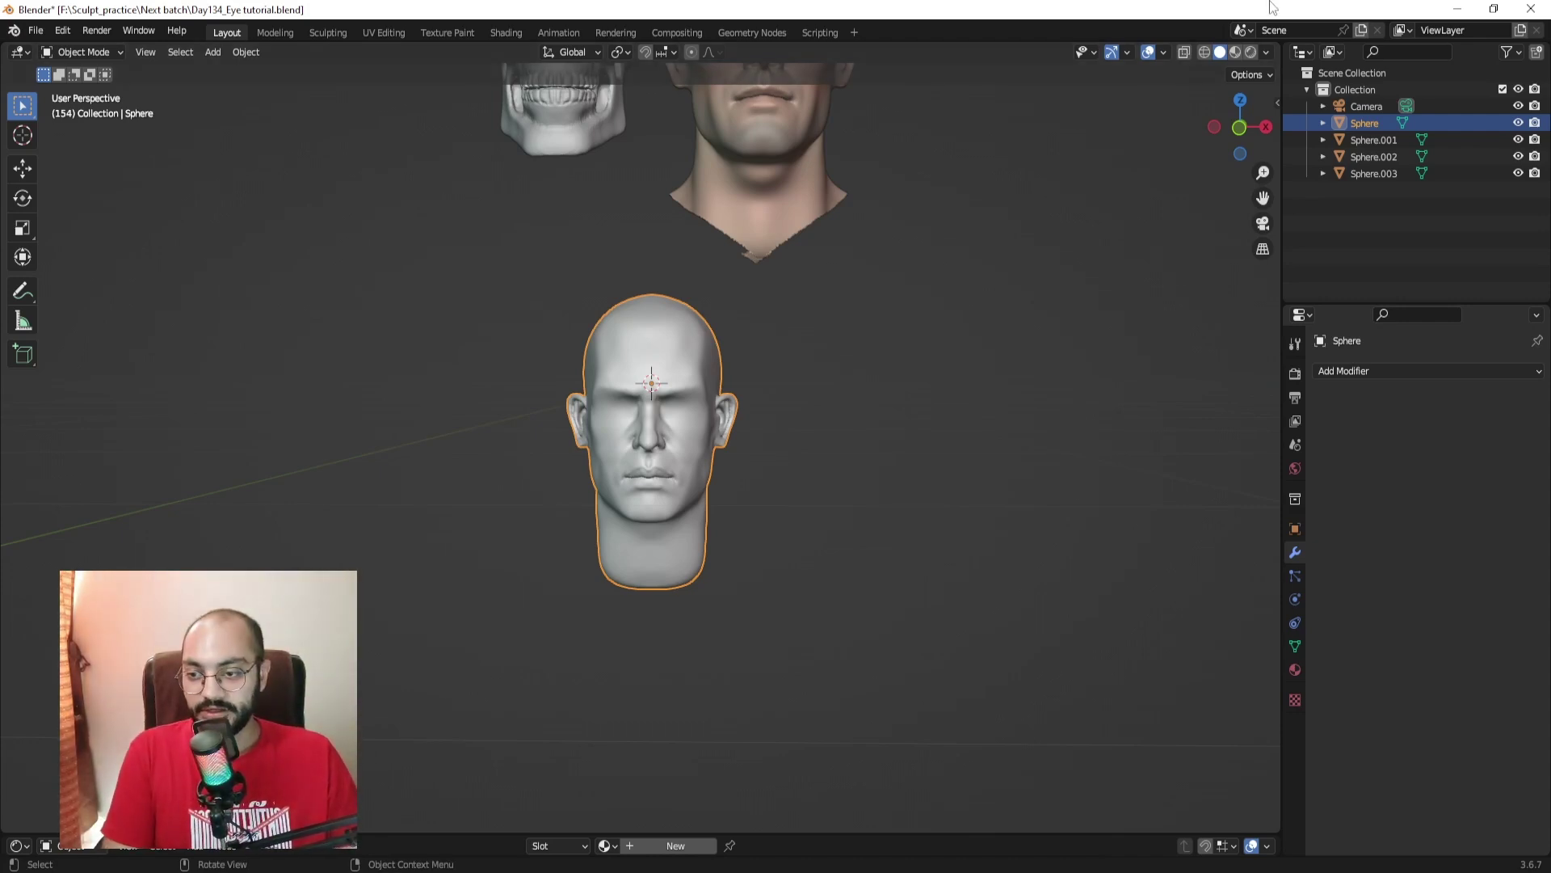
scroll(716, 331, up, 6)
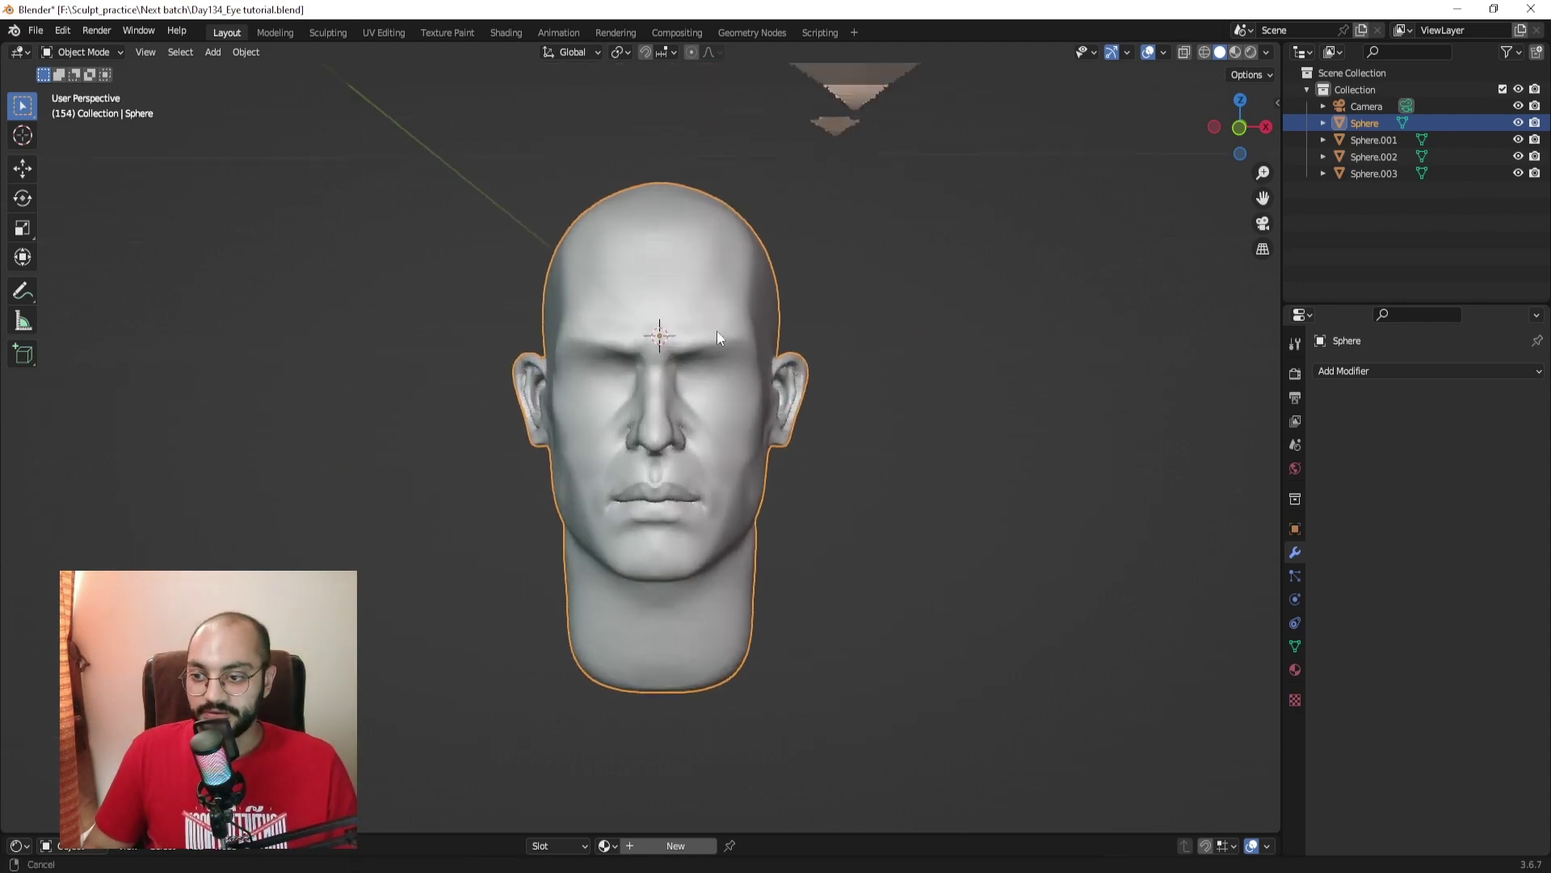
key(ctrl+Tab)
click(687, 446)
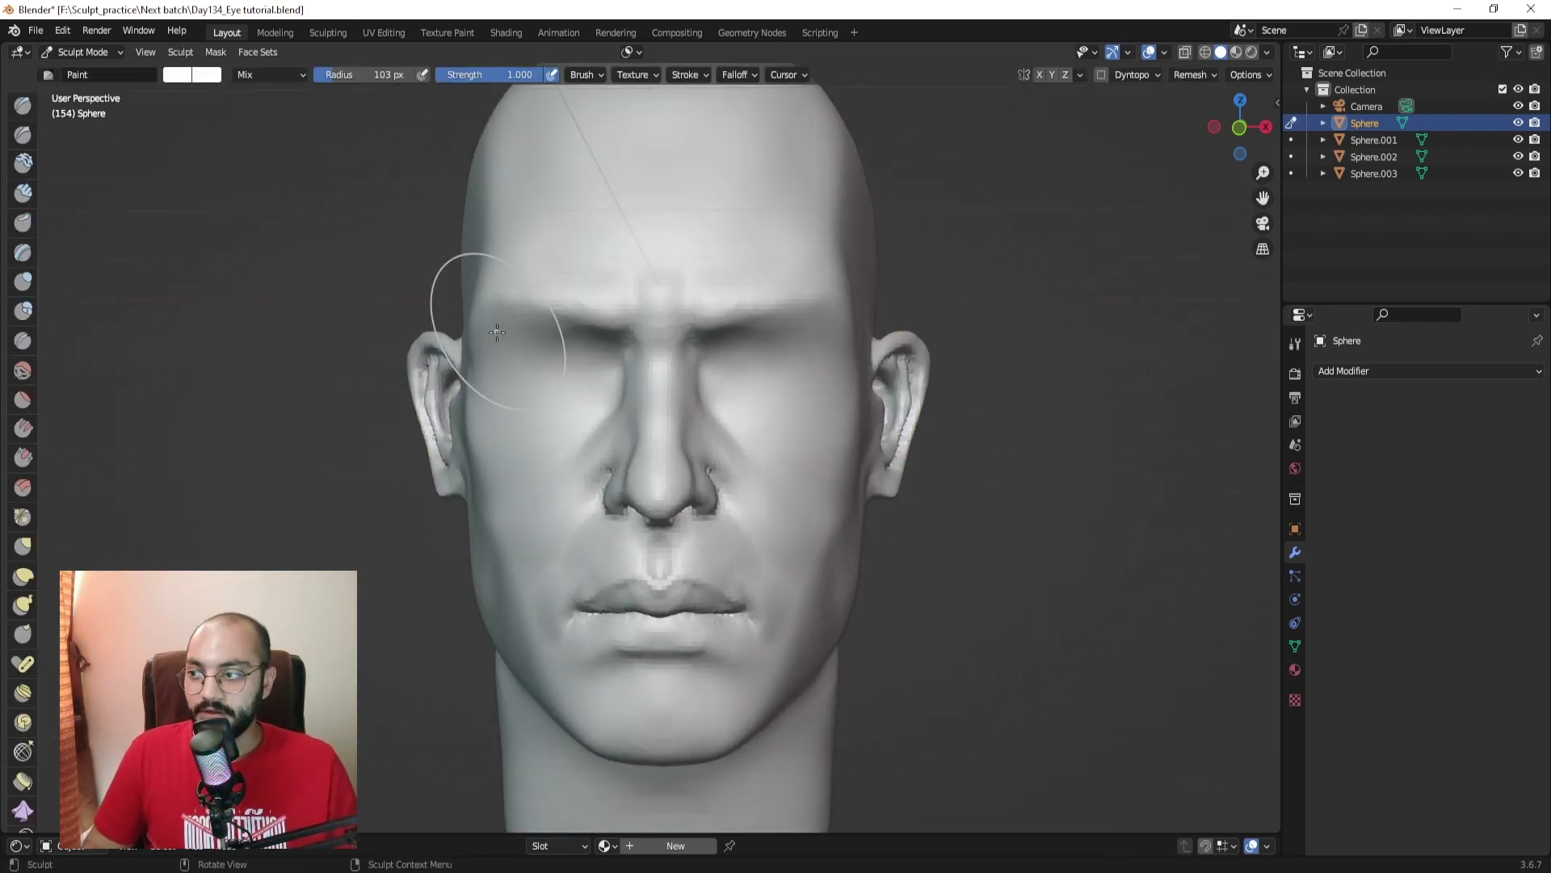
Step: Choose the Clay Strips brush and inspect the grey head's eye area from the side and front
click(22, 193)
middle_drag(492, 398, 615, 394)
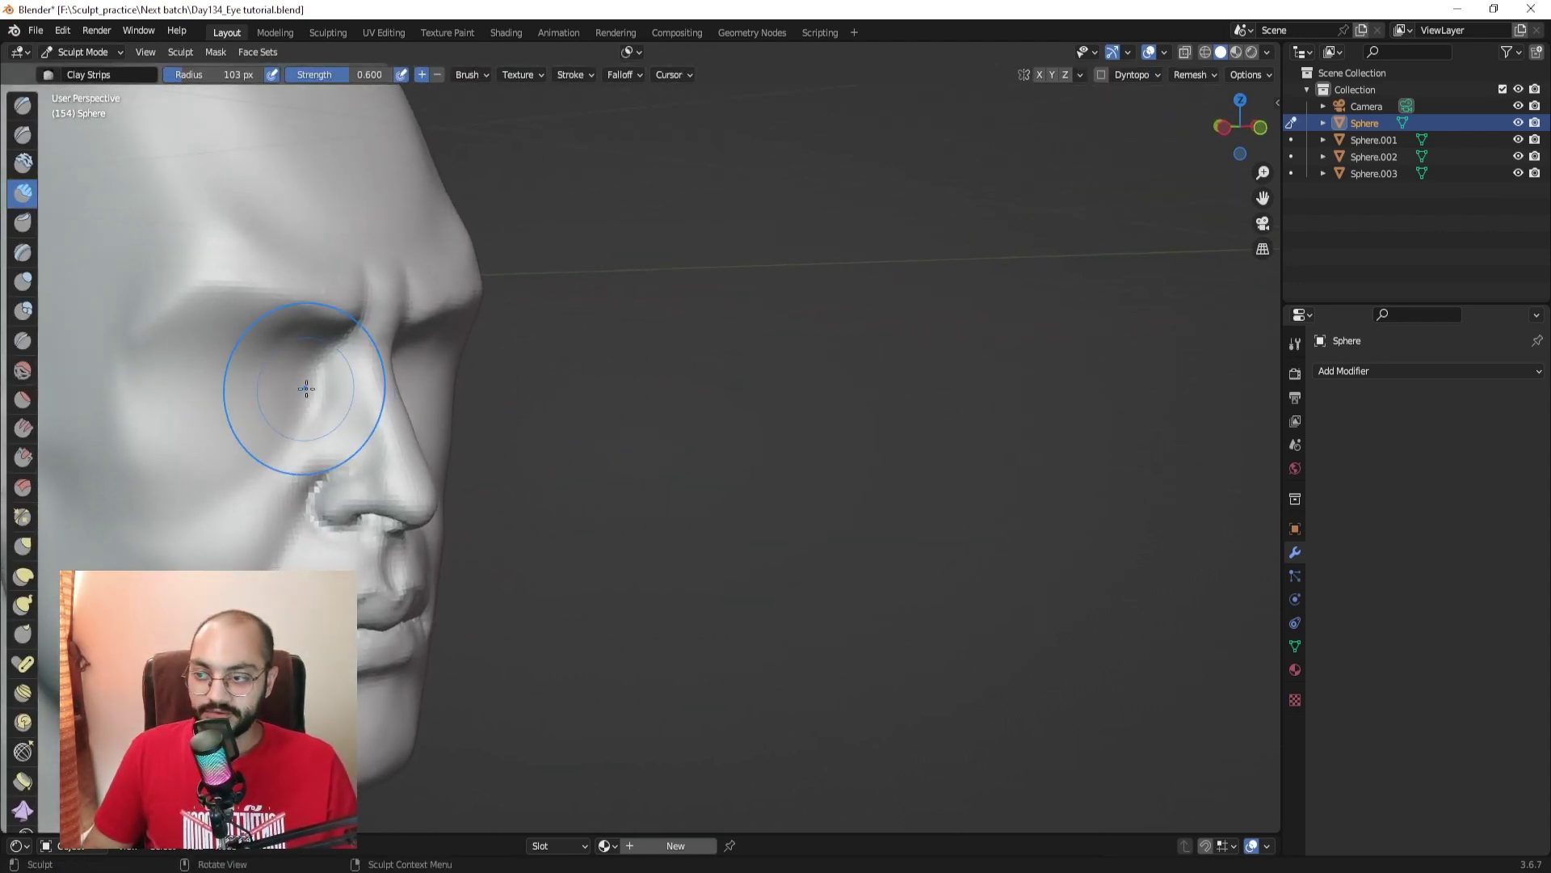
mouse_move(304, 380)
middle_down()
mouse_move(812, 379)
mouse_move(789, 426)
mouse_move(751, 412)
middle_up()
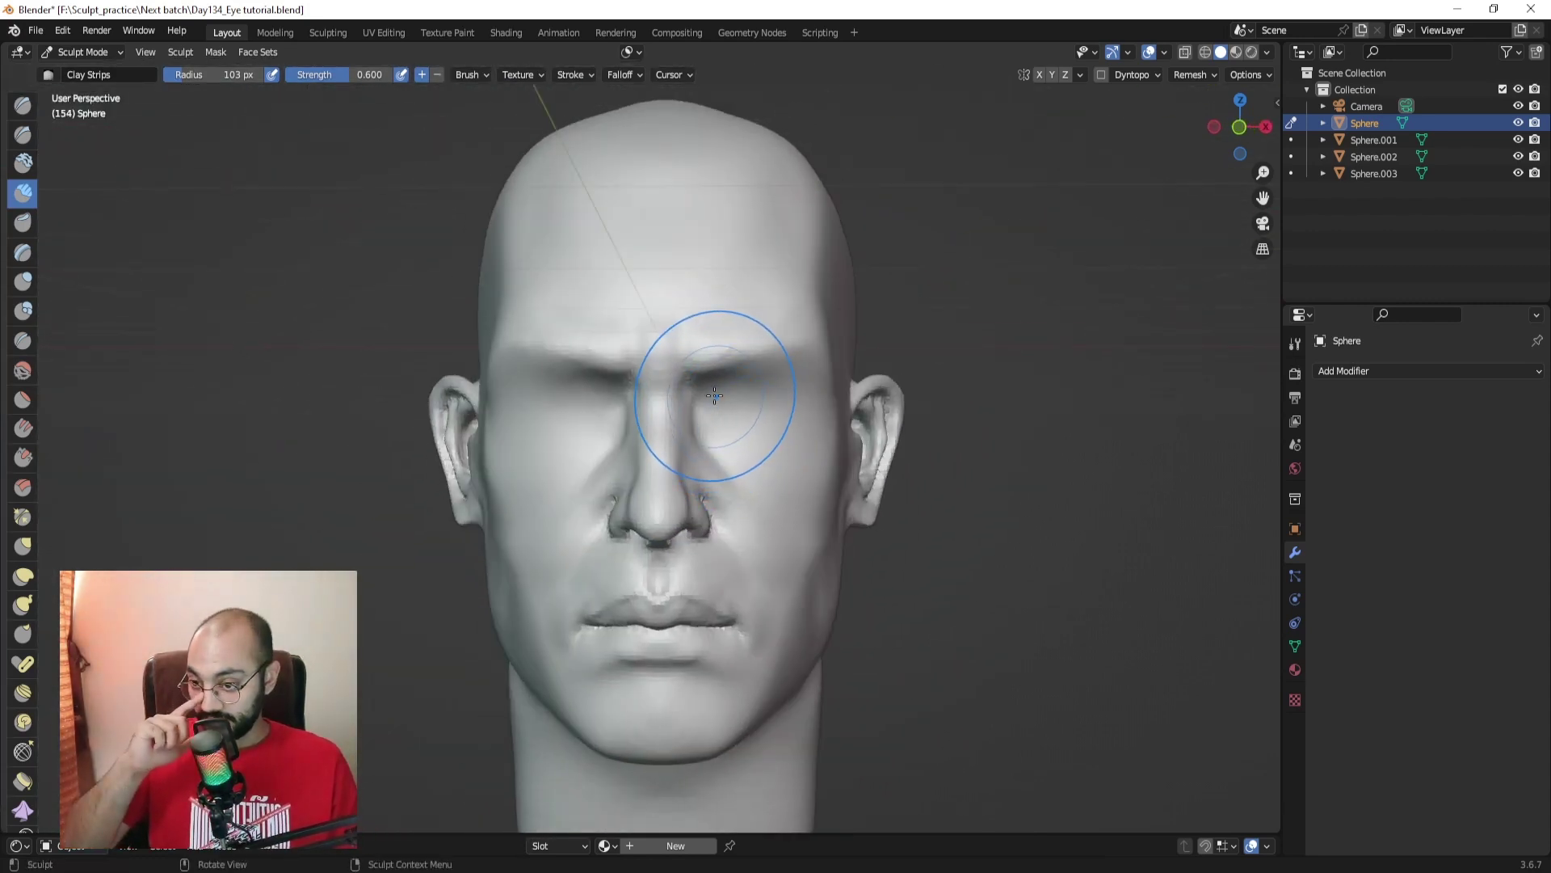
mouse_move(599, 437)
ctrl+middle_down()
mouse_move(606, 399)
mouse_move(681, 407)
ctrl+middle_up()
ctrl+middle_drag(622, 440, 617, 419)
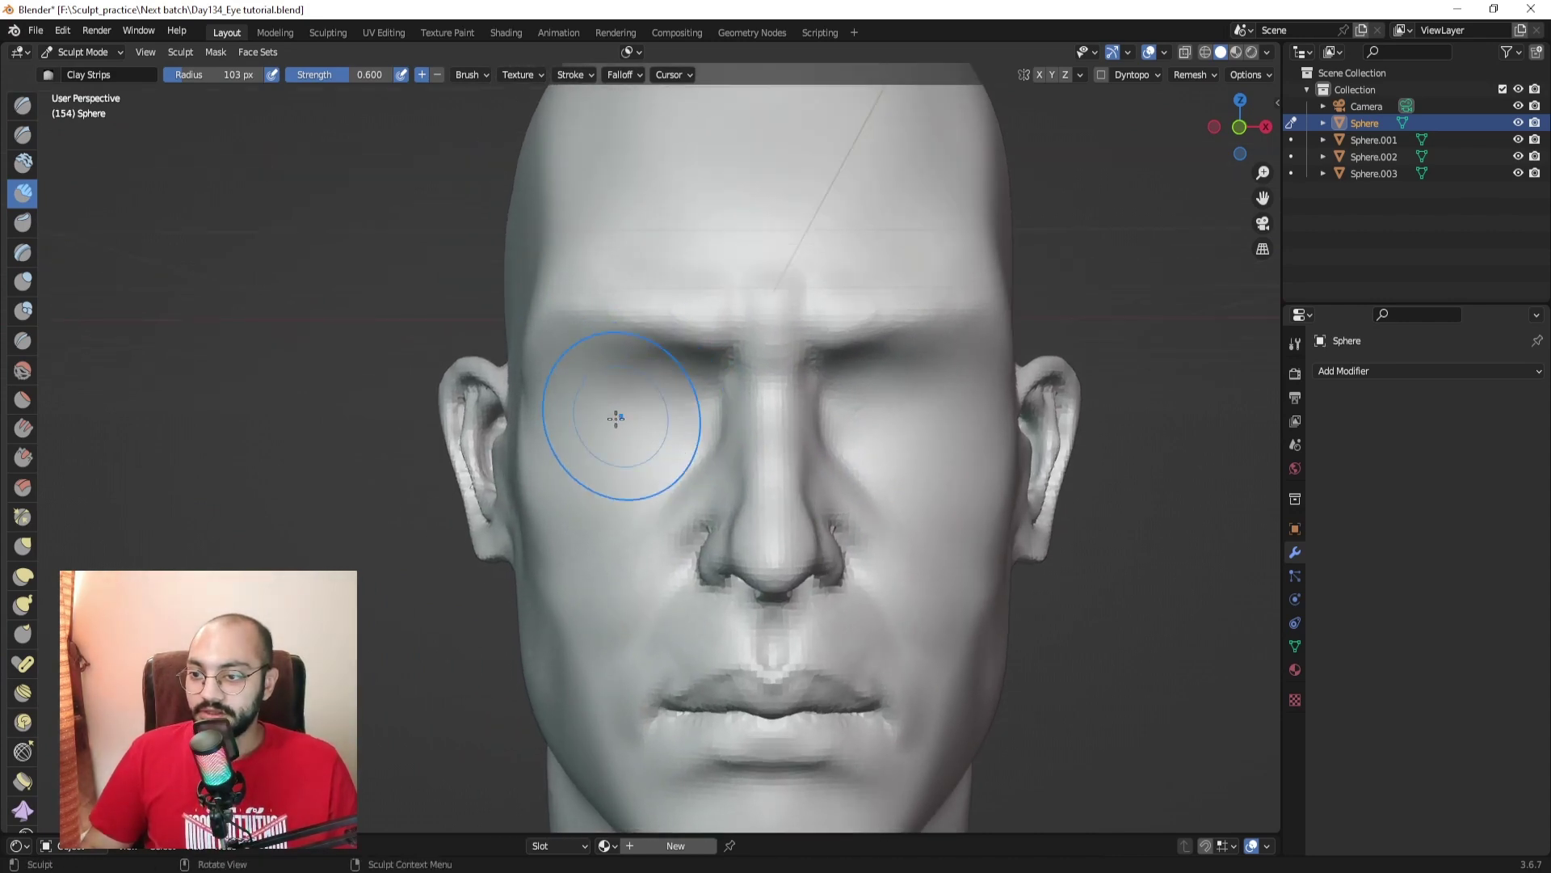
Step: Set the brush radius to 72 px, try a Clay Strips stroke over one eye area, and undo it
key(f)
click(592, 417)
drag(611, 416, 670, 392)
click(704, 366)
key(ctrl+z)
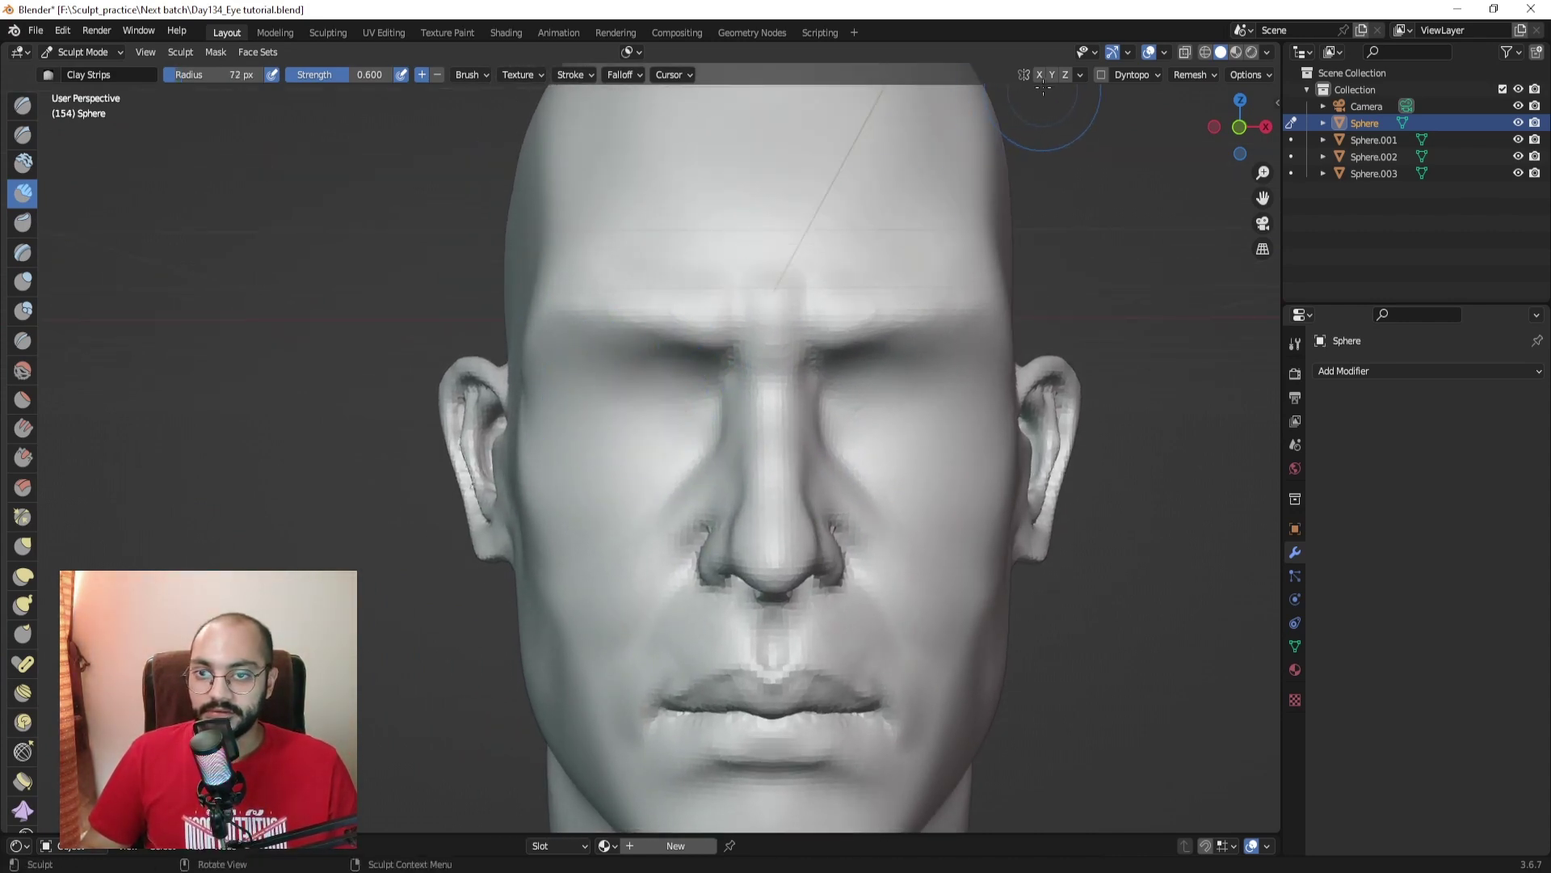
Step: Build up rounded eyeball mounds under both brows with X-mirrored Clay Strips strokes at a 93 px radius
shift+middle_drag(654, 359, 639, 346)
mouse_move(599, 402)
mouse_down()
mouse_move(620, 419)
mouse_move(606, 381)
mouse_move(617, 409)
mouse_move(591, 390)
mouse_up()
key(ctrl+z)
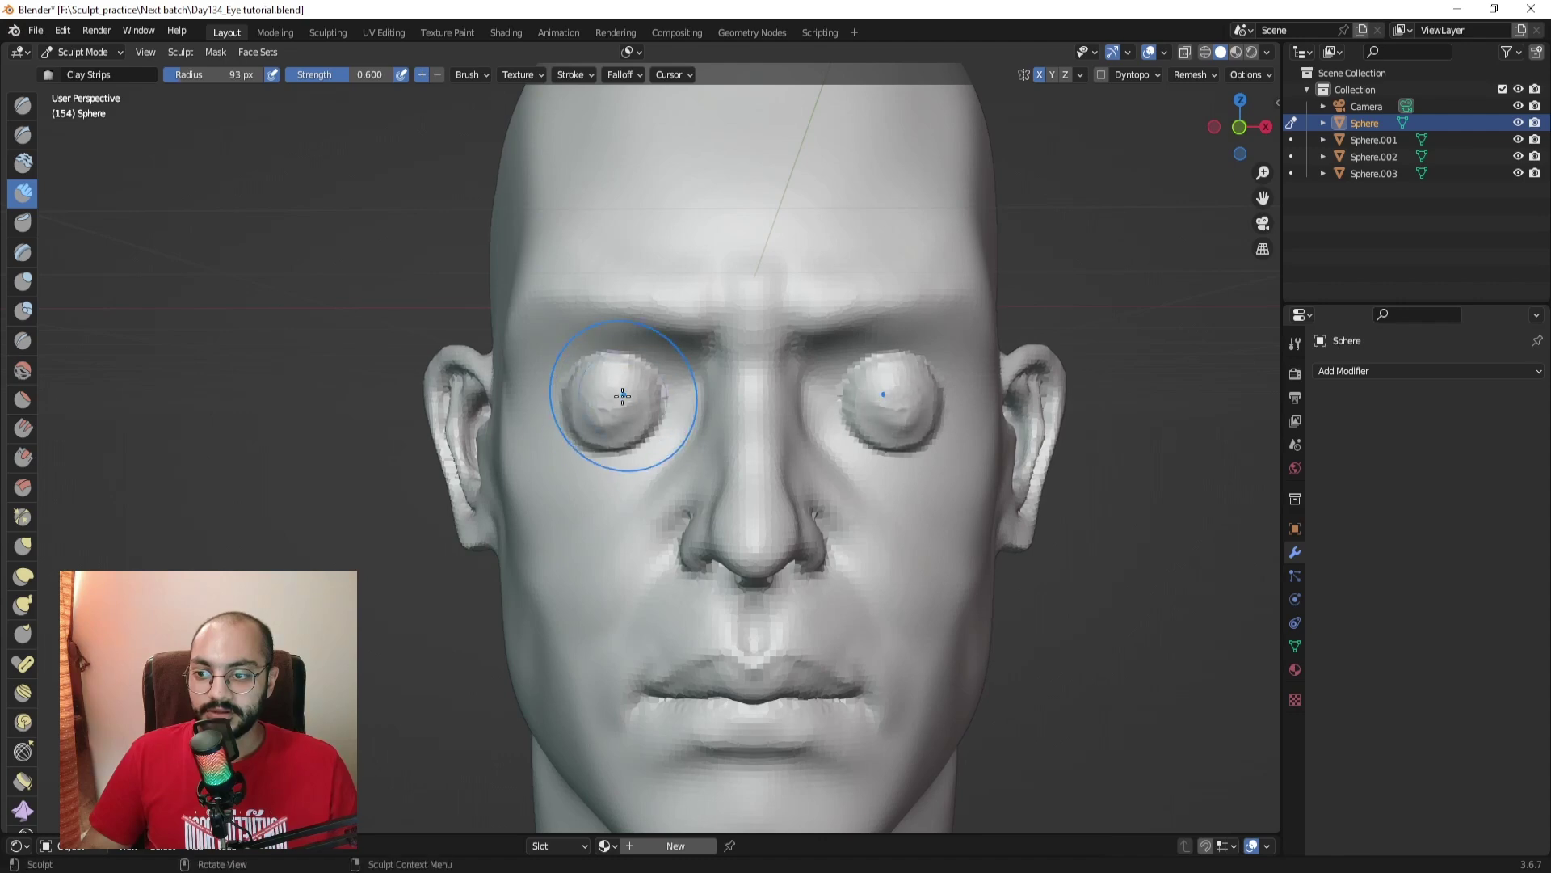
Step: Set the Clay Strips radius to 79 px and soften the eyeball mounds, checking their depth in right side view
mouse_move(582, 396)
middle_down()
mouse_move(762, 416)
mouse_move(622, 411)
mouse_move(520, 329)
mouse_move(623, 415)
mouse_move(610, 404)
mouse_move(803, 409)
mouse_move(523, 409)
mouse_move(792, 415)
mouse_move(716, 398)
mouse_move(811, 400)
mouse_move(759, 372)
middle_up()
key(f)
click(653, 408)
key(KP_3)
shift+middle_drag(540, 392, 585, 346)
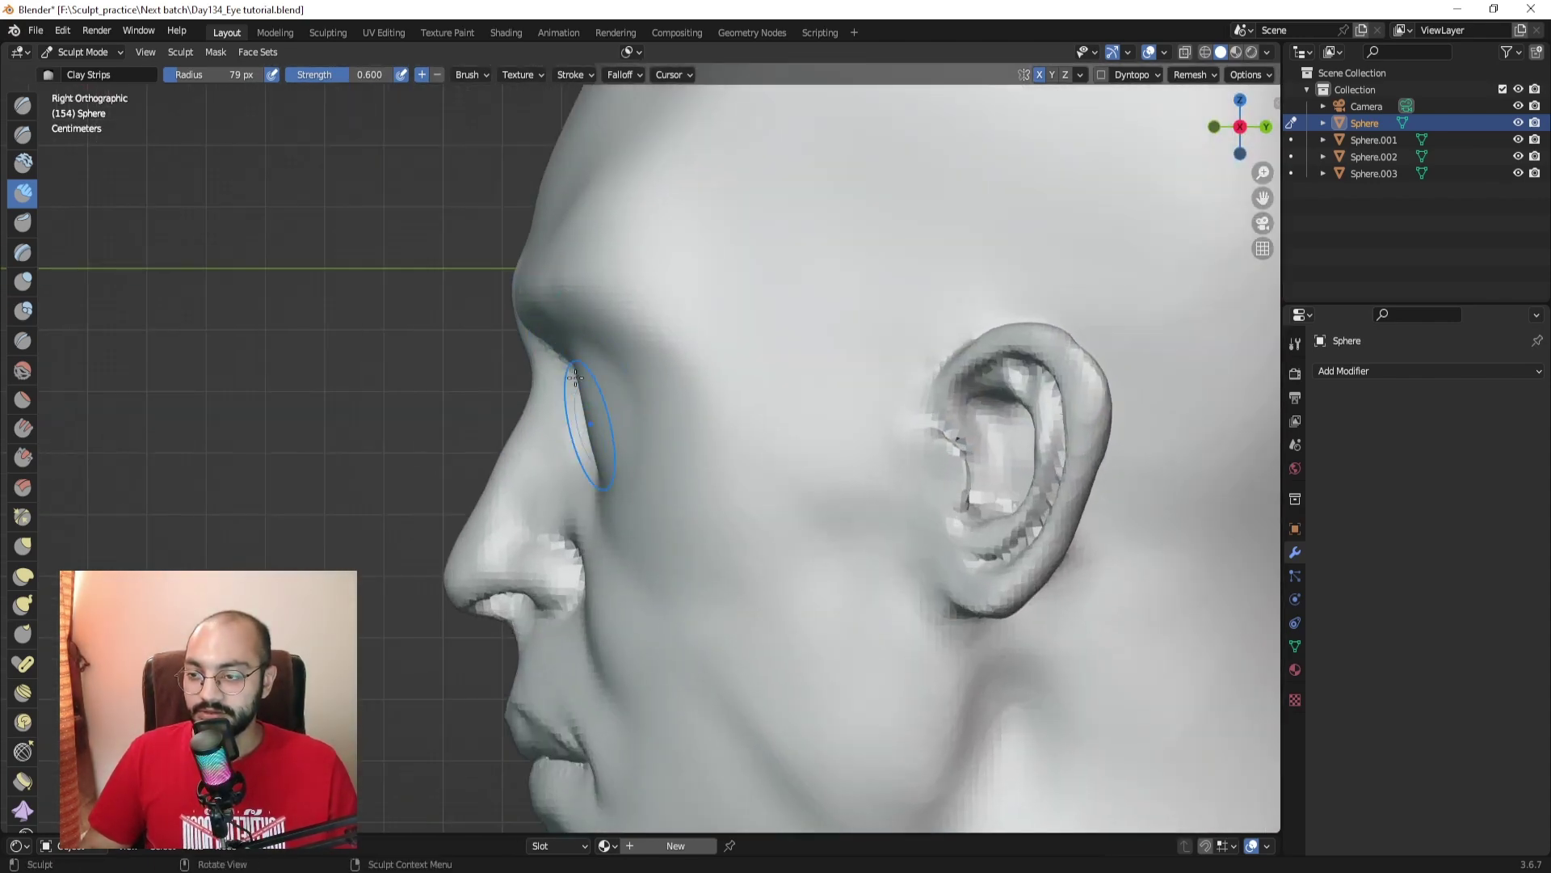
middle_drag(594, 484, 696, 356)
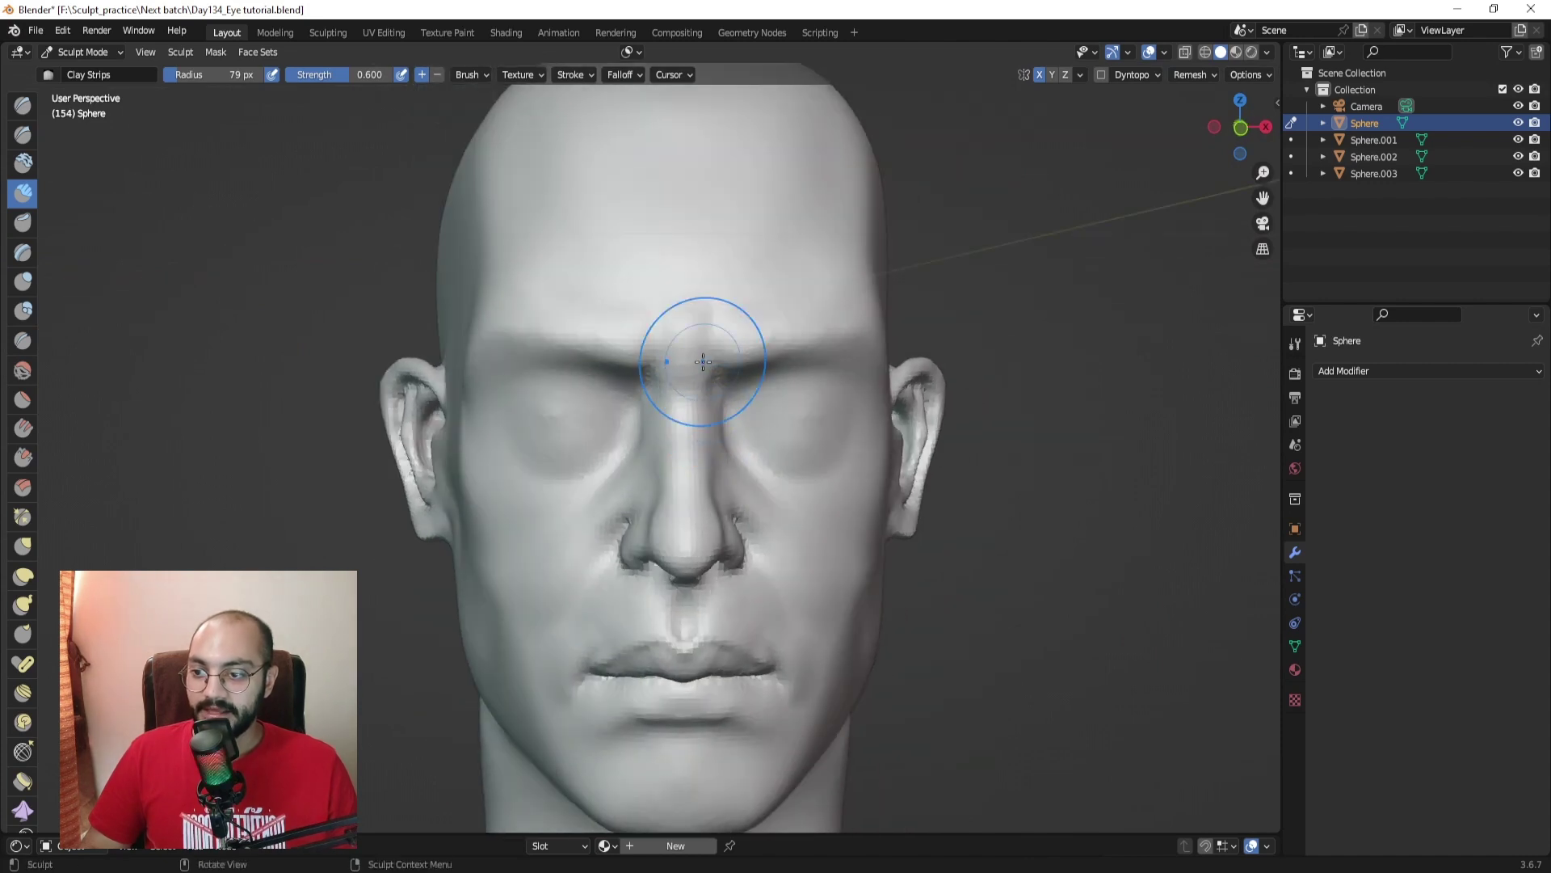
Step: Choose the Draw Sharp brush and start the Shortcut VUr key display
click(23, 135)
ctrl+middle_drag(542, 413, 571, 386)
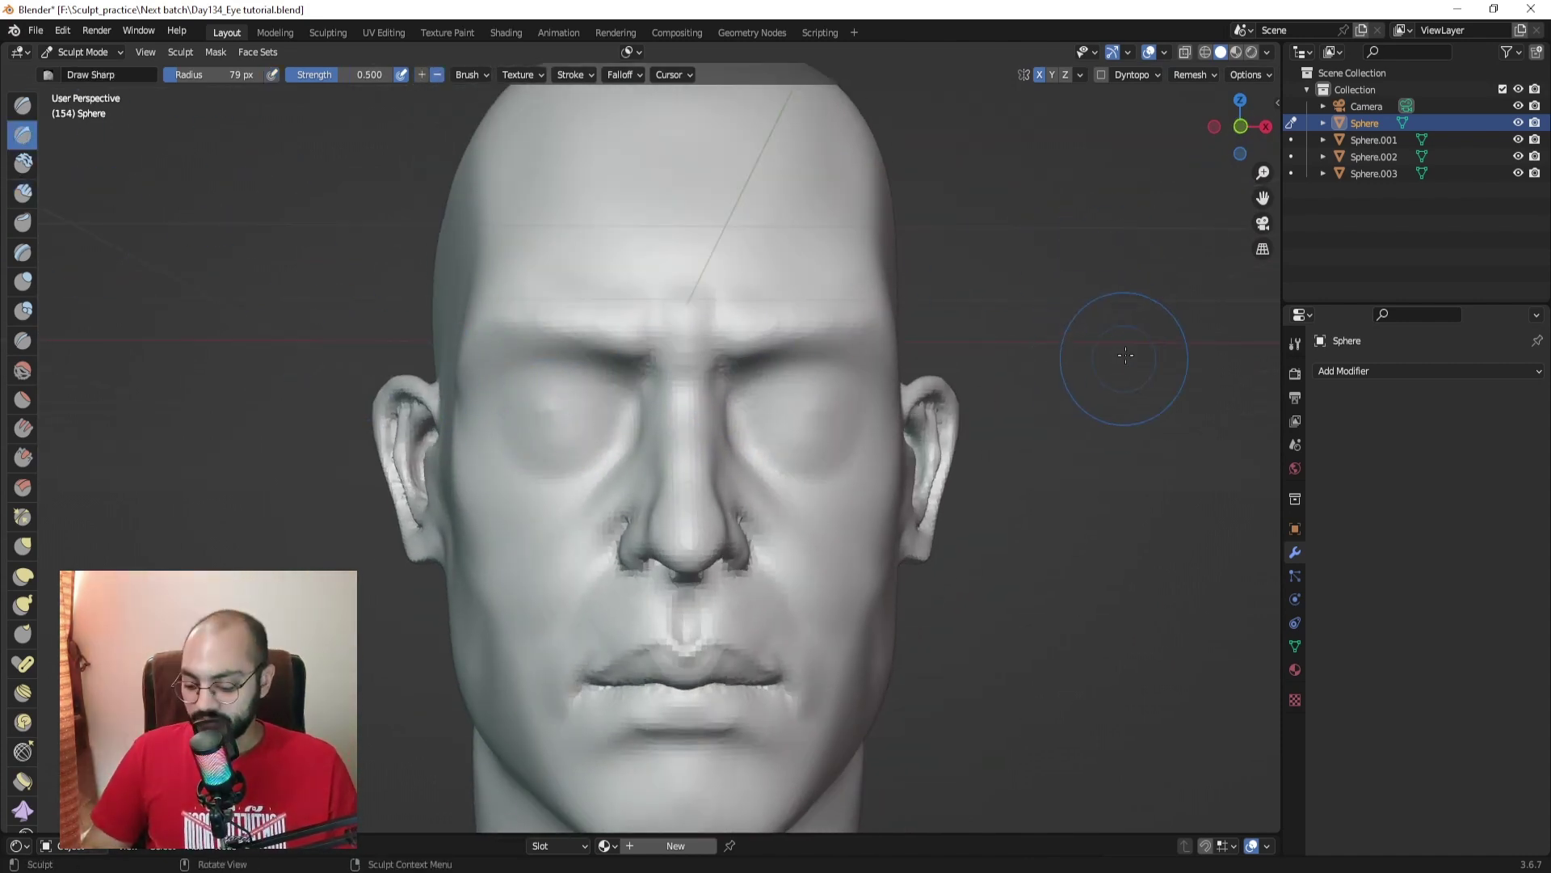
key(n)
click(1191, 122)
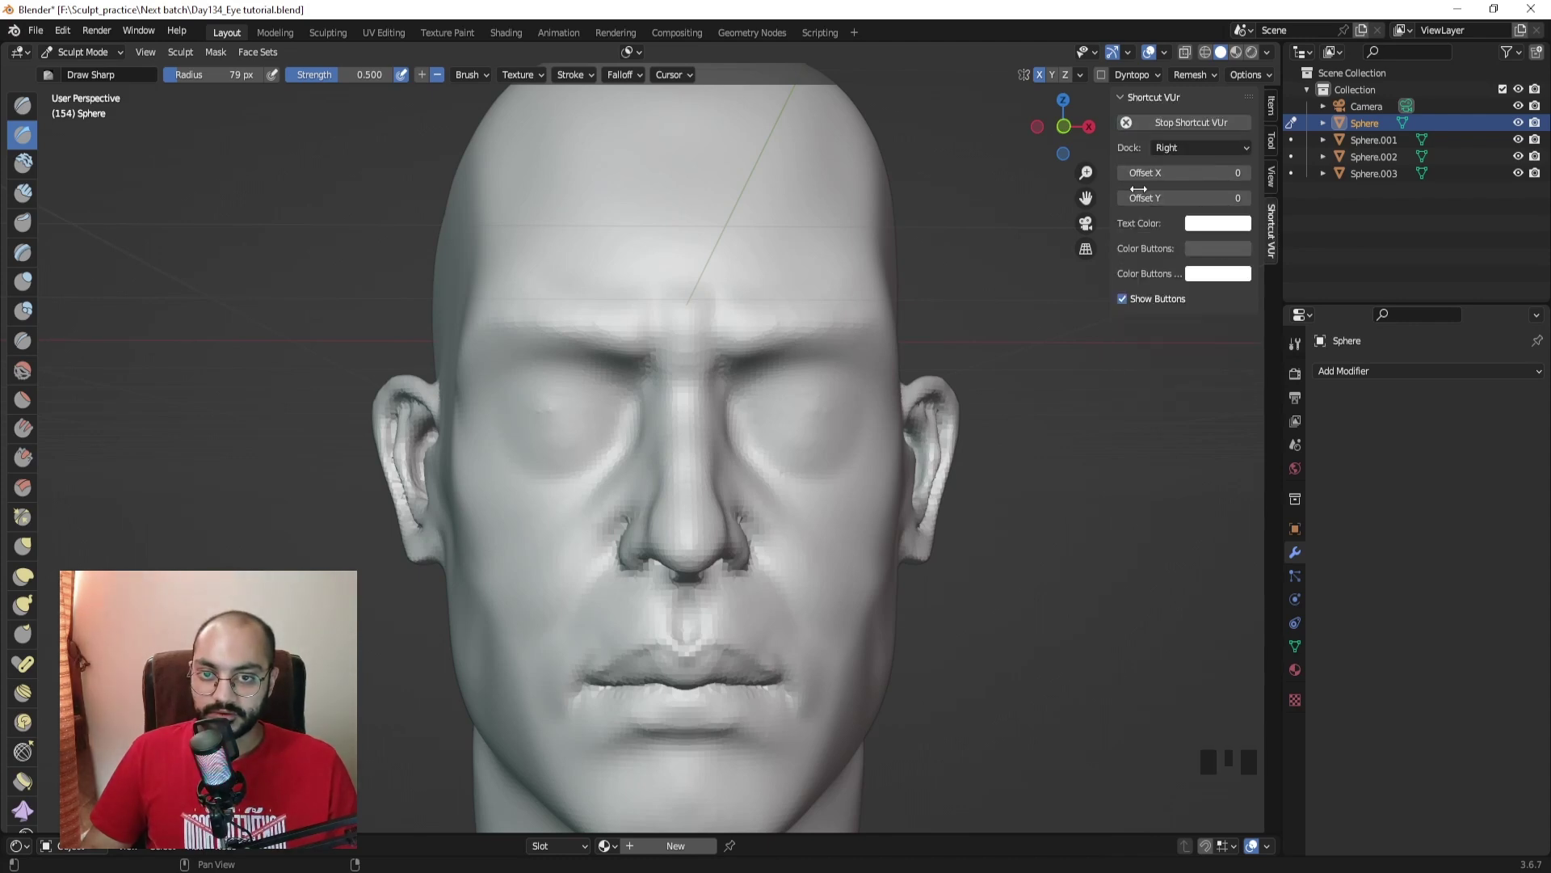
key(n)
Step: Set the Draw Sharp brush radius to 53 px
middle_drag(640, 450, 586, 391)
key(f)
click(518, 400)
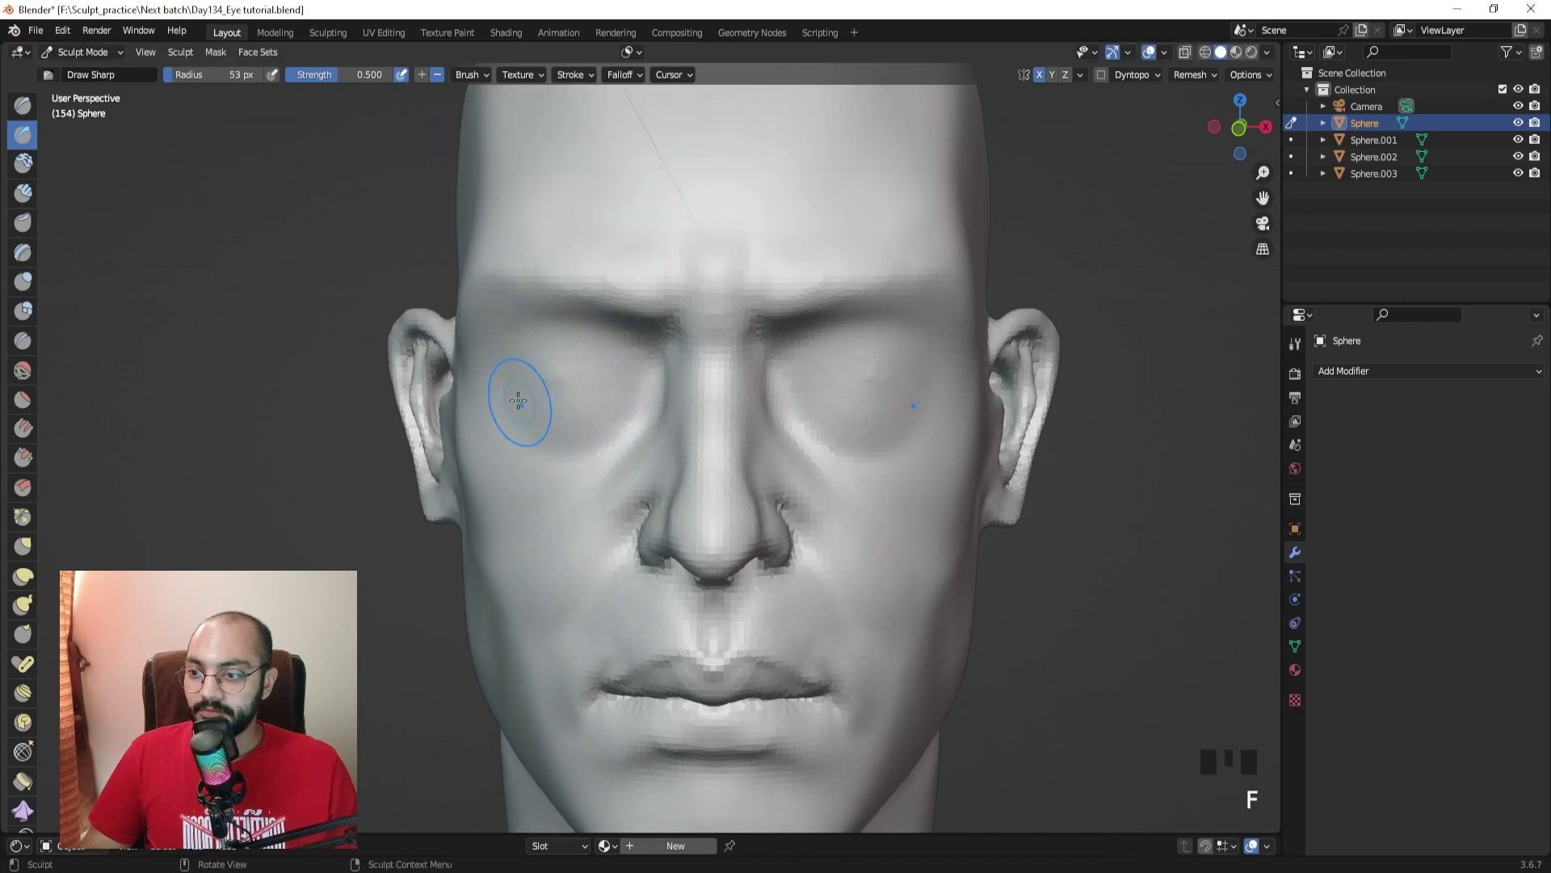
Step: Try carving a closed-lid crease across both eyeball mounds with Draw Sharp, and undo it
drag(535, 411, 628, 397)
drag(646, 393, 634, 395)
drag(642, 394, 630, 397)
drag(639, 394, 599, 403)
middle_drag(592, 404, 623, 403)
drag(618, 399, 569, 408)
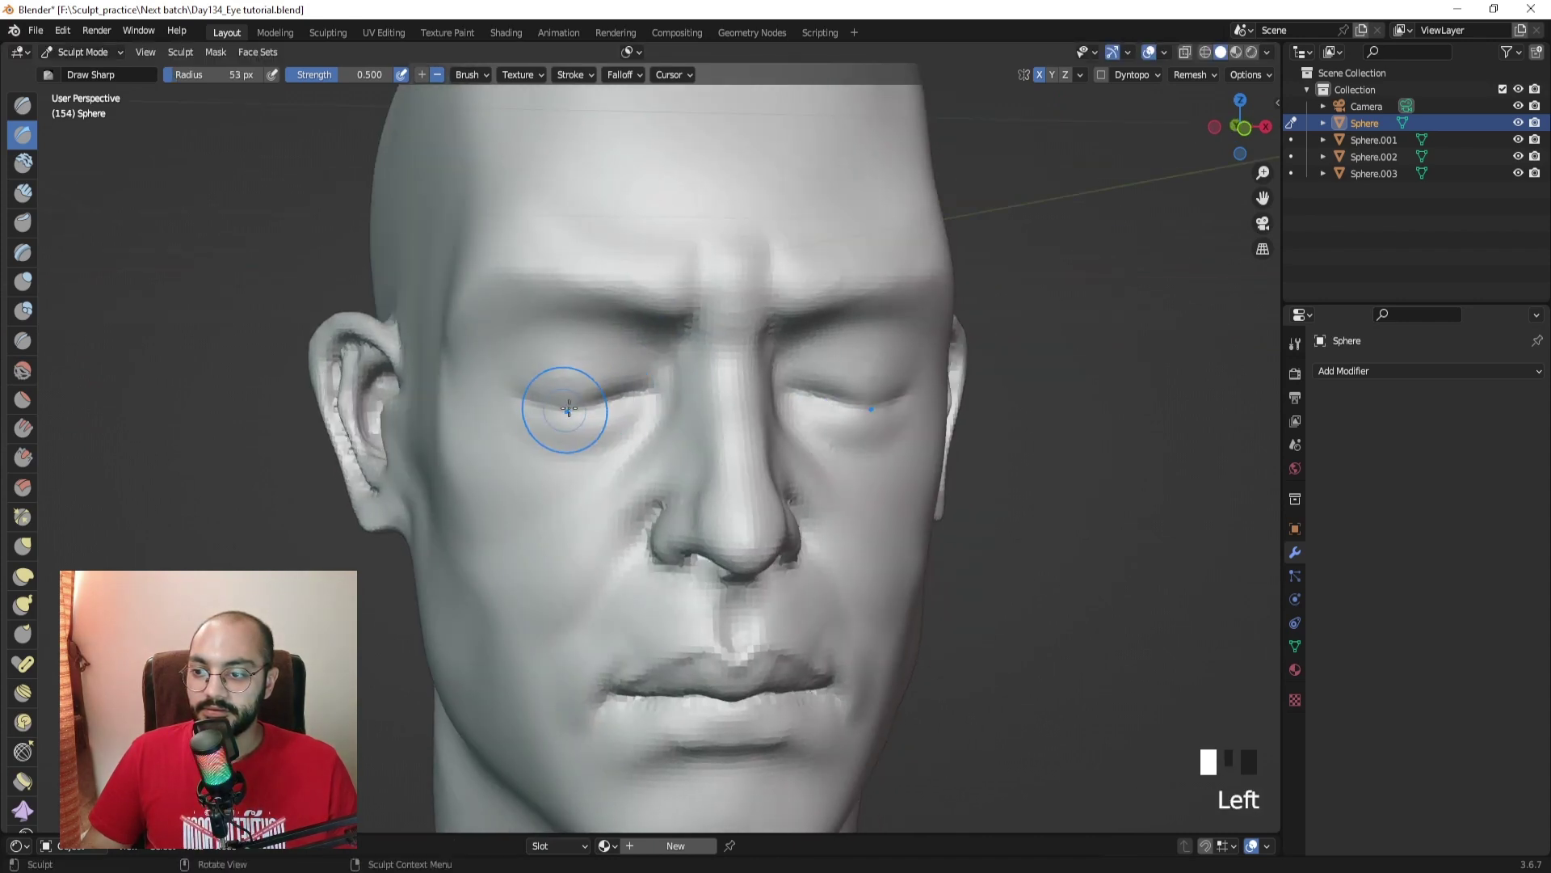
mouse_move(647, 349)
ctrl+middle_down()
mouse_move(744, 450)
mouse_move(709, 415)
mouse_move(760, 423)
mouse_move(693, 434)
mouse_move(665, 416)
ctrl+middle_up()
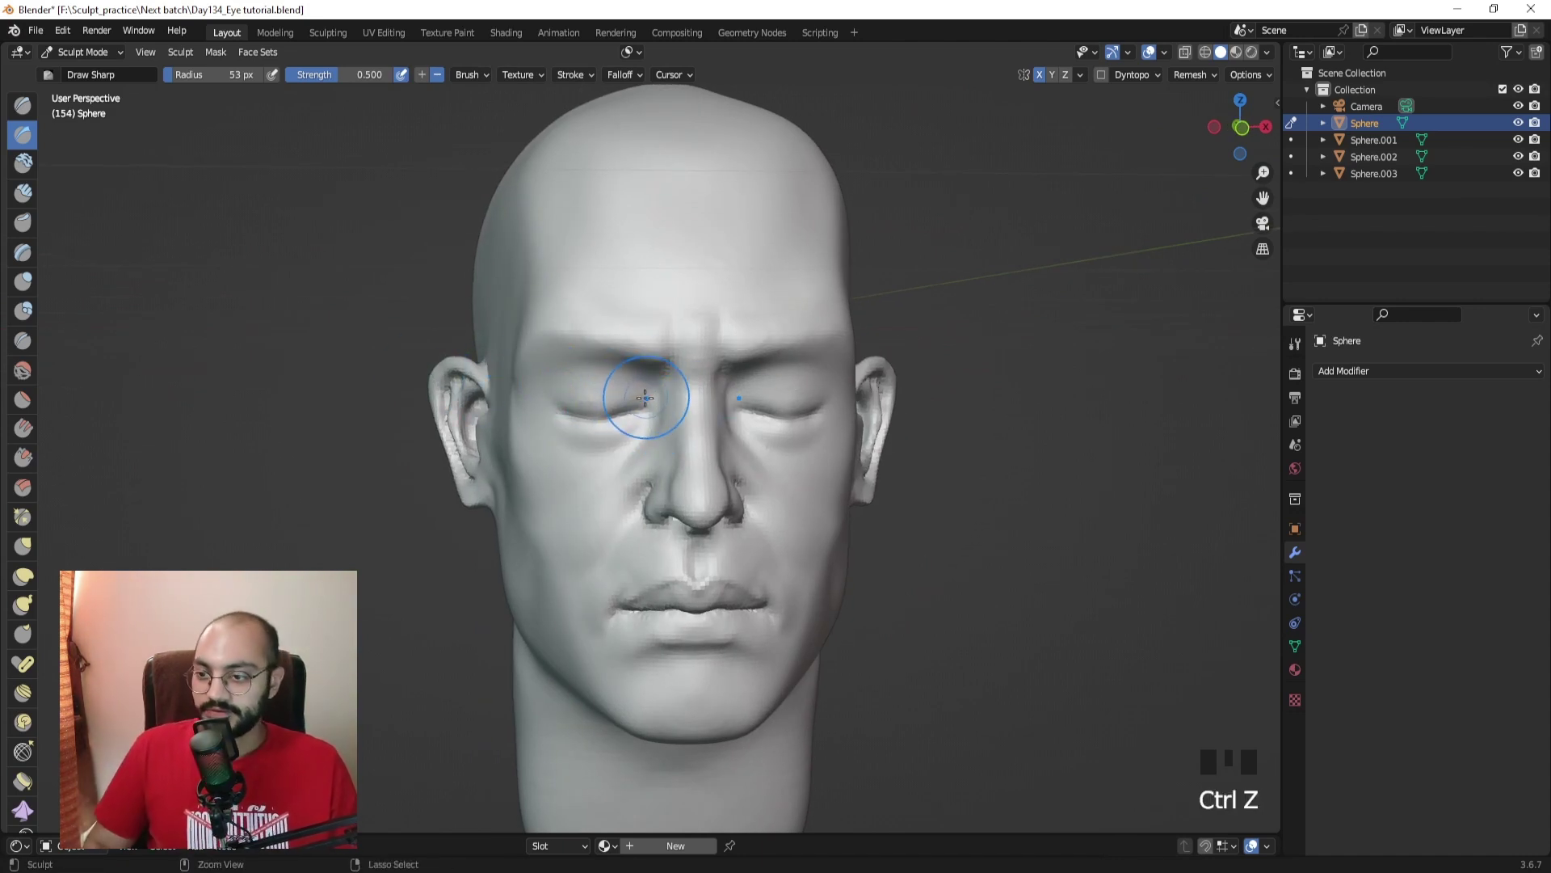
middle_drag(638, 404, 539, 382)
key(ctrl+z)
Step: Raise an arched upper-lid ridge over each eyeball mound with inverted Draw Sharp strokes at a 53 px radius
mouse_move(527, 389)
ctrl+mouse_down()
mouse_move(577, 359)
mouse_move(679, 374)
ctrl+mouse_up()
ctrl+click(679, 374)
ctrl+click(678, 374)
middle_drag(679, 374, 673, 378)
ctrl+drag(573, 395, 620, 401)
middle_drag(619, 401, 556, 389)
Step: Raise the lower-lid ridges with inverted Draw Sharp strokes, undoing the first pass and redrawing it at a 44 px radius
ctrl+drag(546, 391, 606, 428)
ctrl+drag(570, 410, 664, 436)
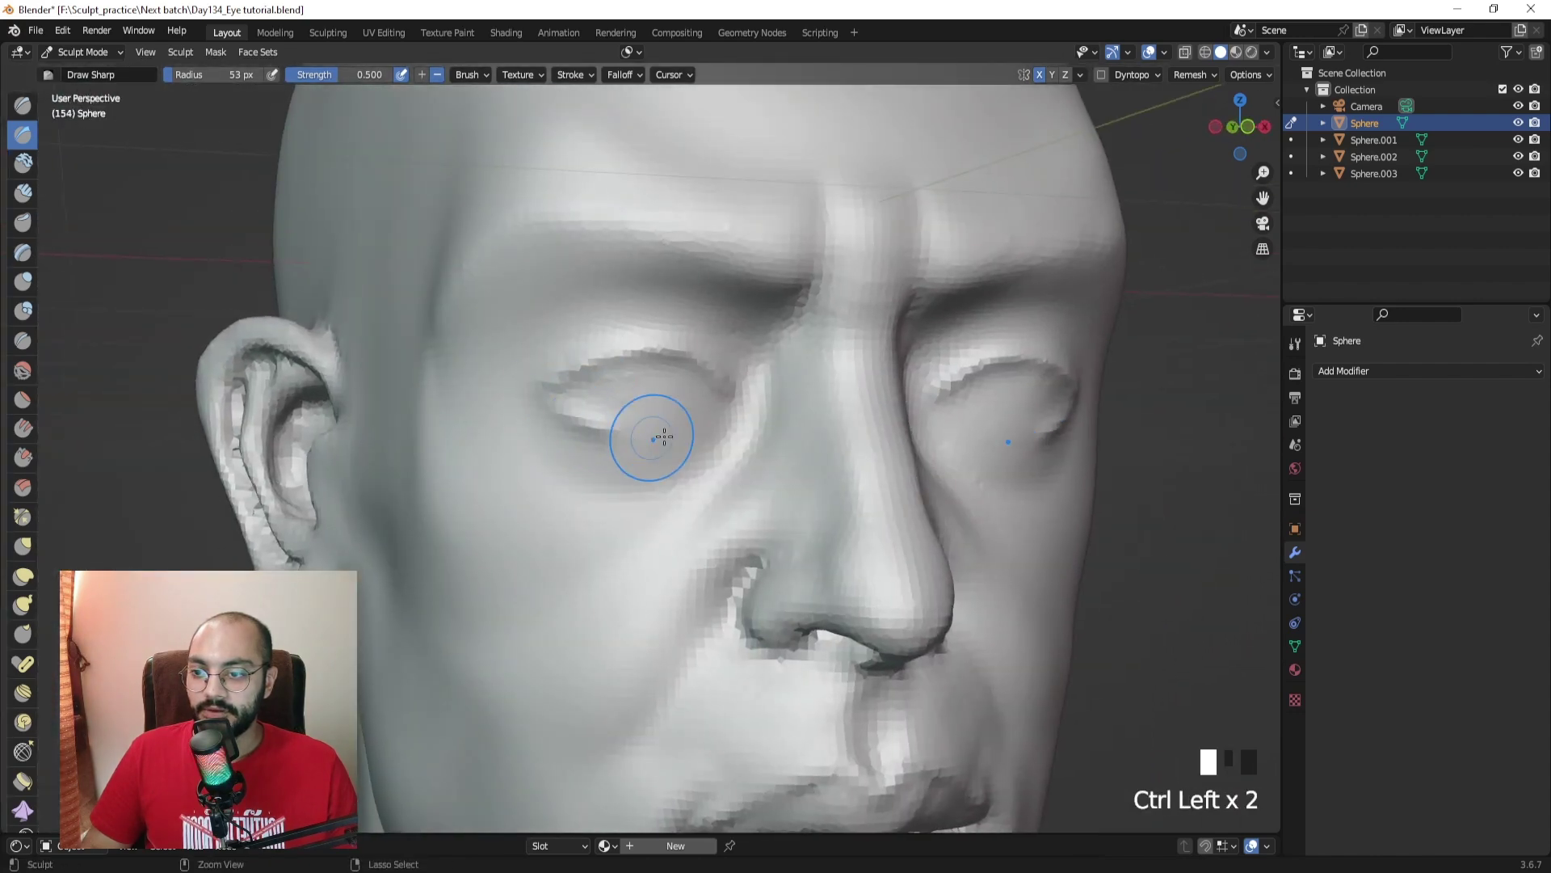
middle_drag(664, 436, 582, 423)
key(ctrl+z)
ctrl+drag(531, 400, 584, 435)
ctrl+drag(584, 435, 657, 424)
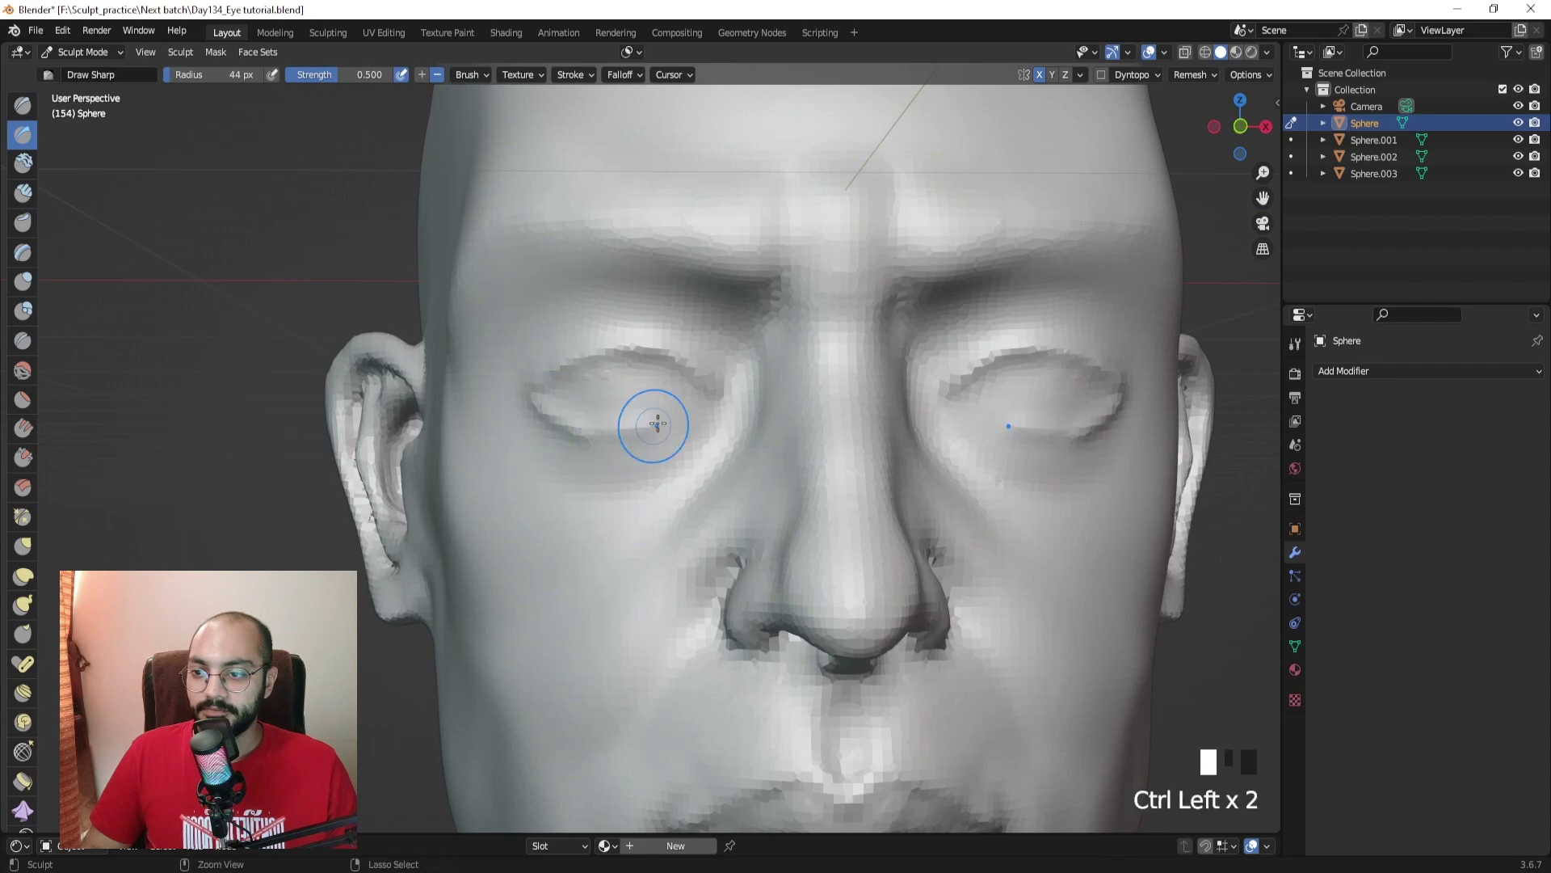
Step: Carve the eye openings inward between the upper and lower lids with mirrored Draw Sharp strokes, using a brush down to 40 px
ctrl+middle_drag(683, 391, 671, 357)
mouse_move(635, 415)
mouse_down()
mouse_move(582, 433)
mouse_move(675, 429)
mouse_up()
key(f)
click(561, 428)
mouse_move(674, 429)
mouse_down()
mouse_move(662, 446)
mouse_move(684, 404)
mouse_move(697, 422)
mouse_move(634, 452)
mouse_move(699, 424)
mouse_move(626, 411)
mouse_up()
key(f)
click(671, 433)
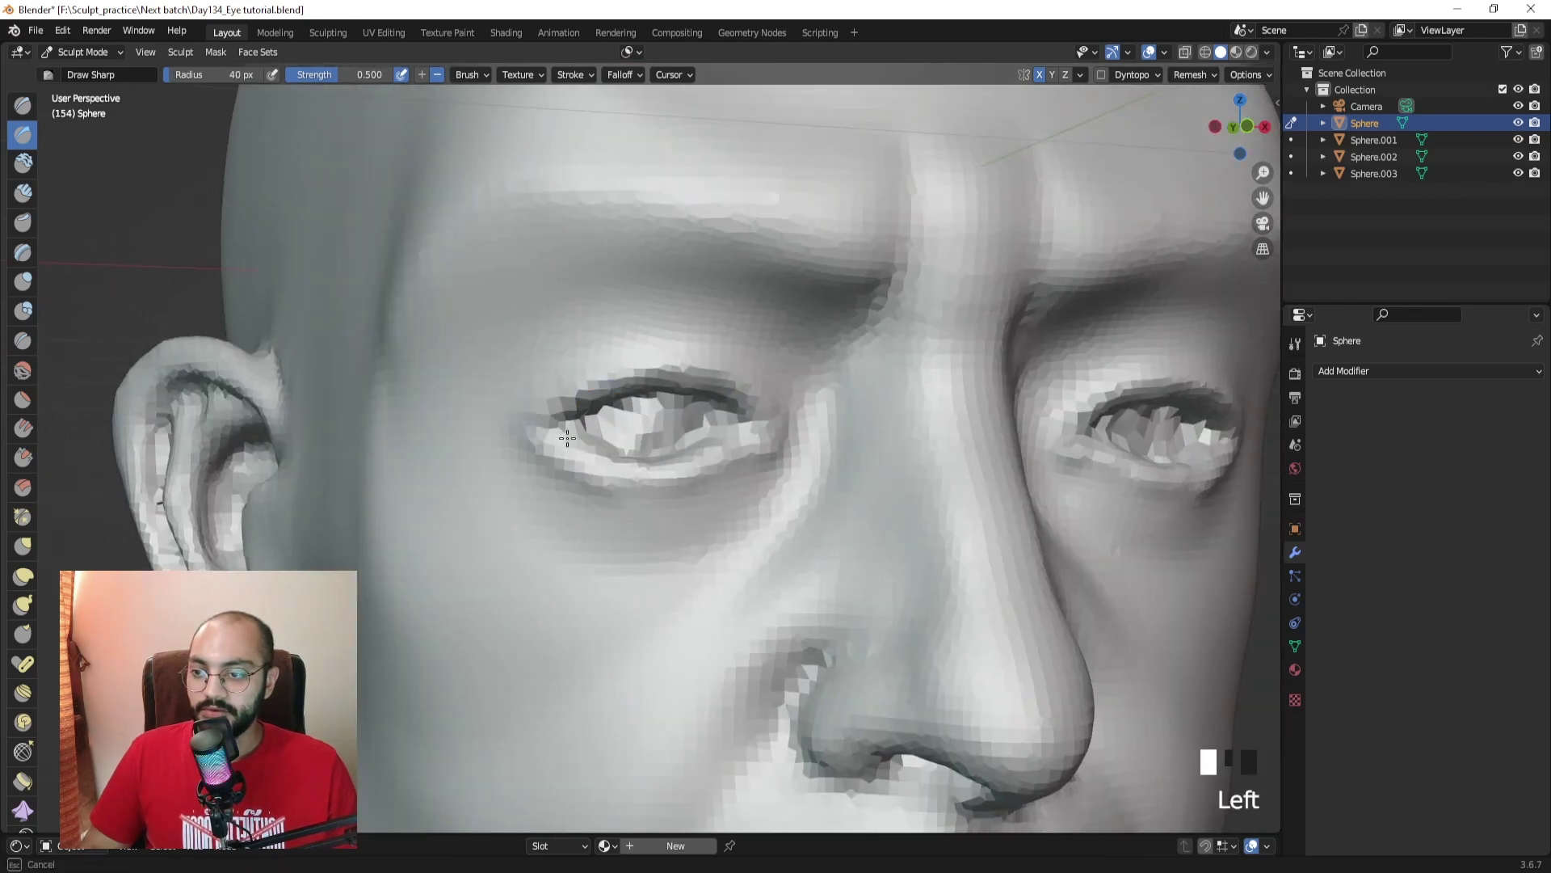
Step: Deepen the hollows inside the eye openings with Draw Sharp strokes at 77 px and 99 px radii
key(f)
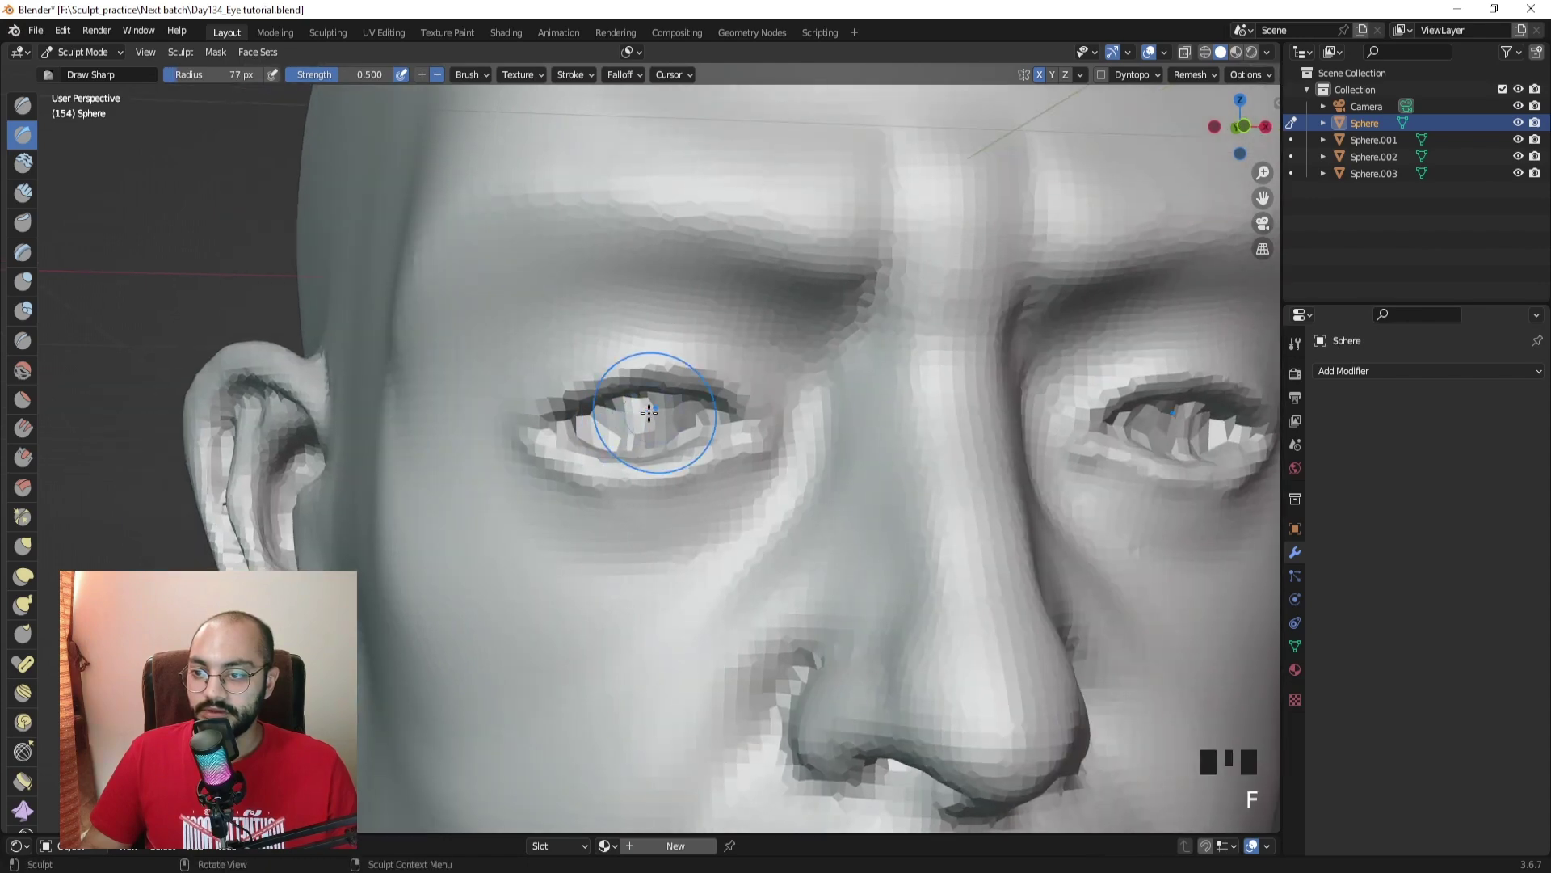
click(658, 409)
drag(638, 416, 703, 416)
key(f)
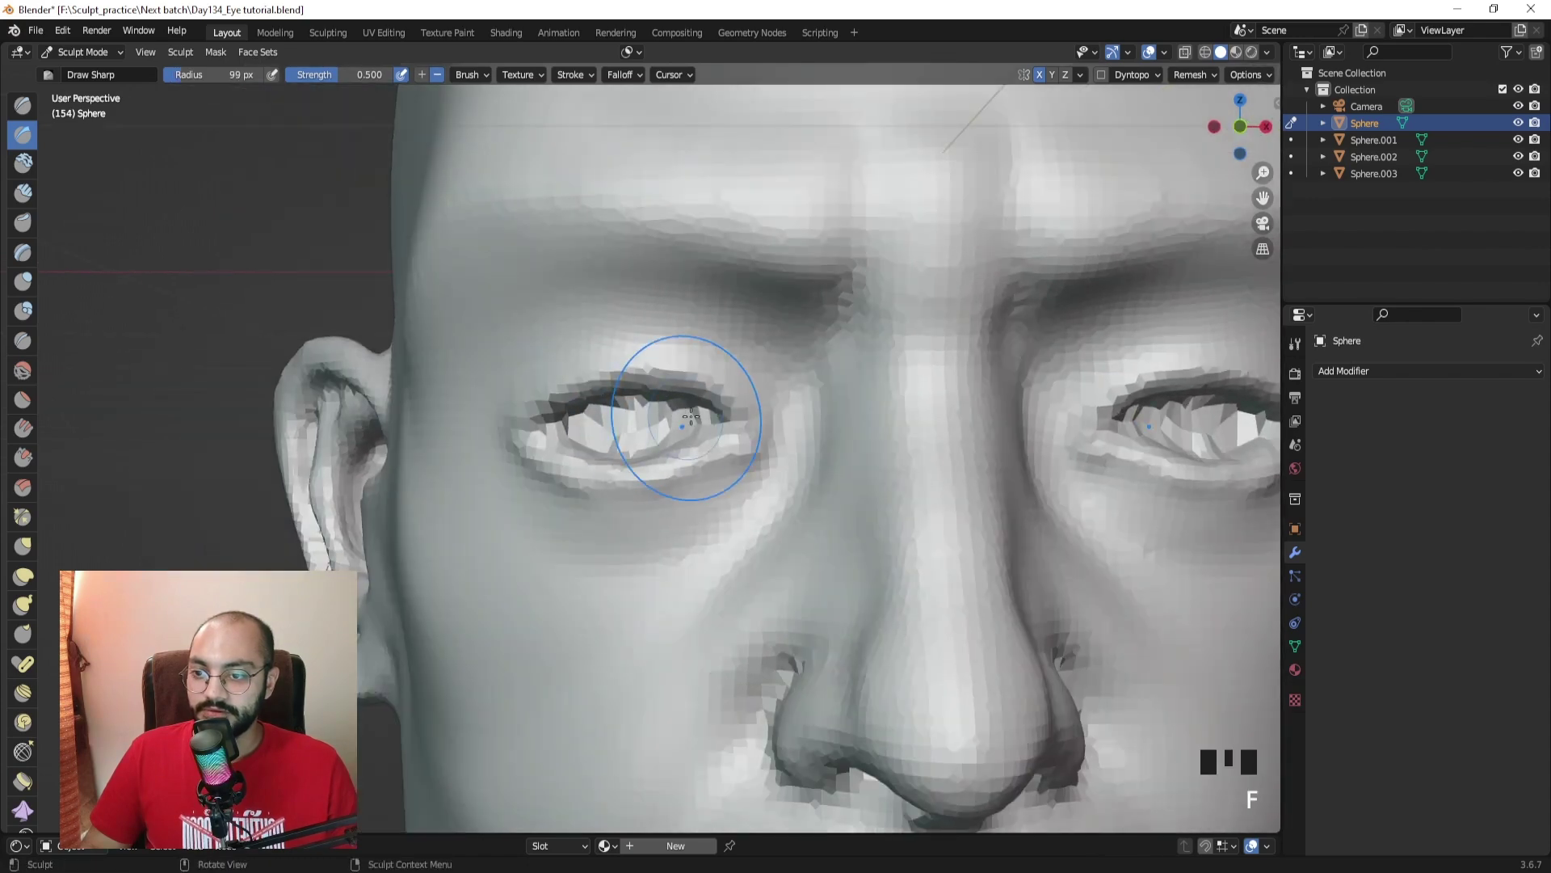
click(697, 420)
drag(696, 421, 716, 444)
Step: Carve the hollows out toward both eye corners with smaller Draw Sharp strokes, reducing the radius to 34 px
key(f)
click(716, 444)
mouse_move(711, 436)
mouse_down()
mouse_move(634, 413)
mouse_move(551, 426)
mouse_up()
drag(551, 427, 695, 429)
key(f)
click(614, 430)
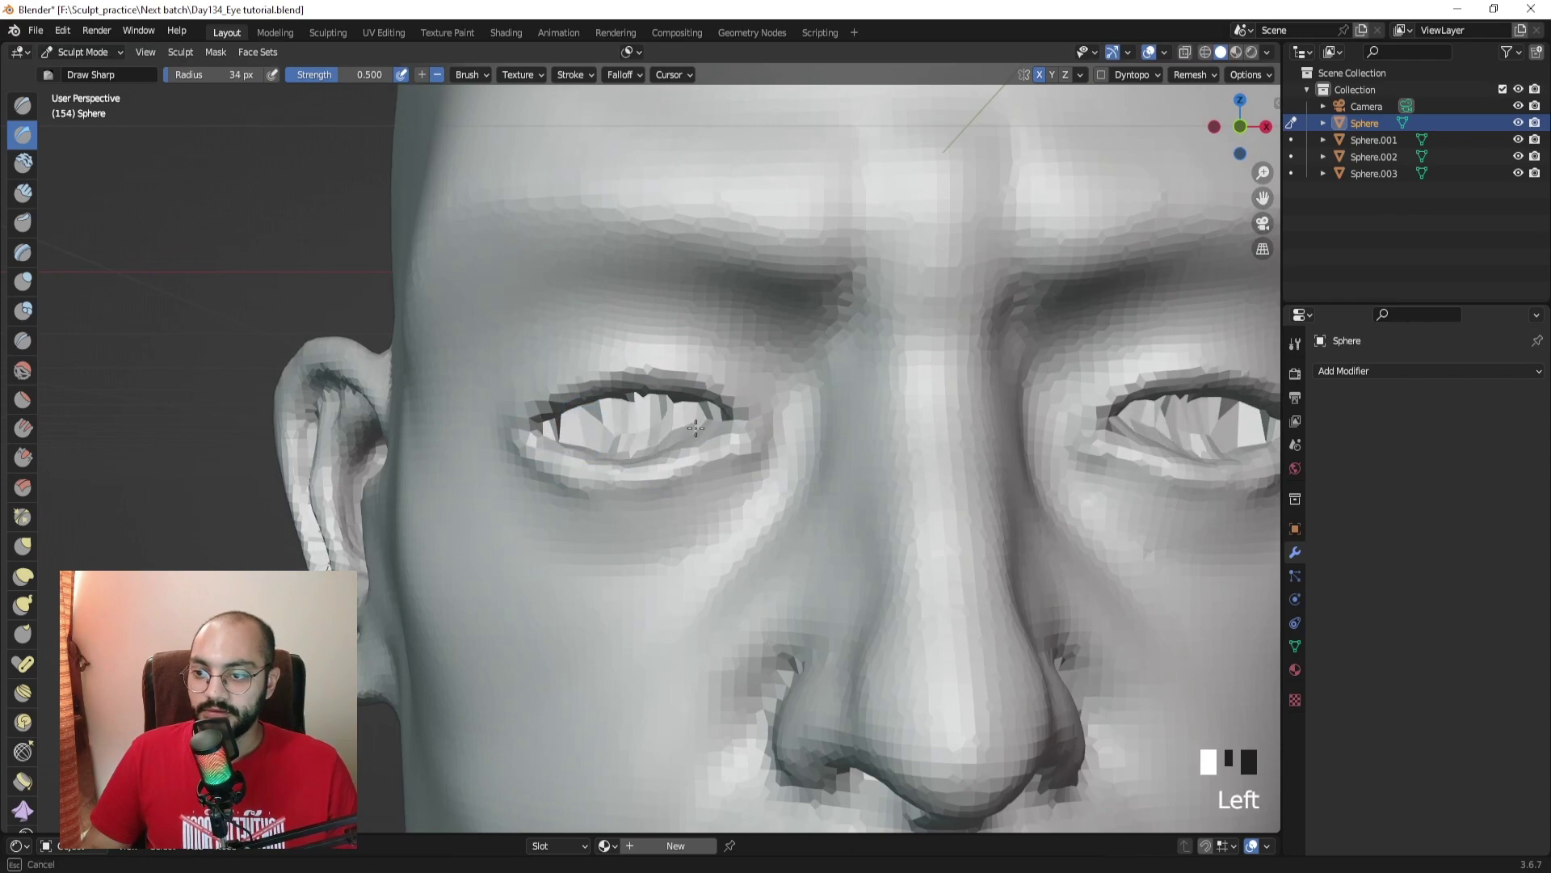
Step: Switch to Object Mode, add a UV sphere for the eyeball, and shade it smooth
mouse_move(705, 426)
ctrl+middle_down()
mouse_move(710, 506)
mouse_move(807, 495)
ctrl+middle_up()
key(ctrl+Tab)
key(shift+a)
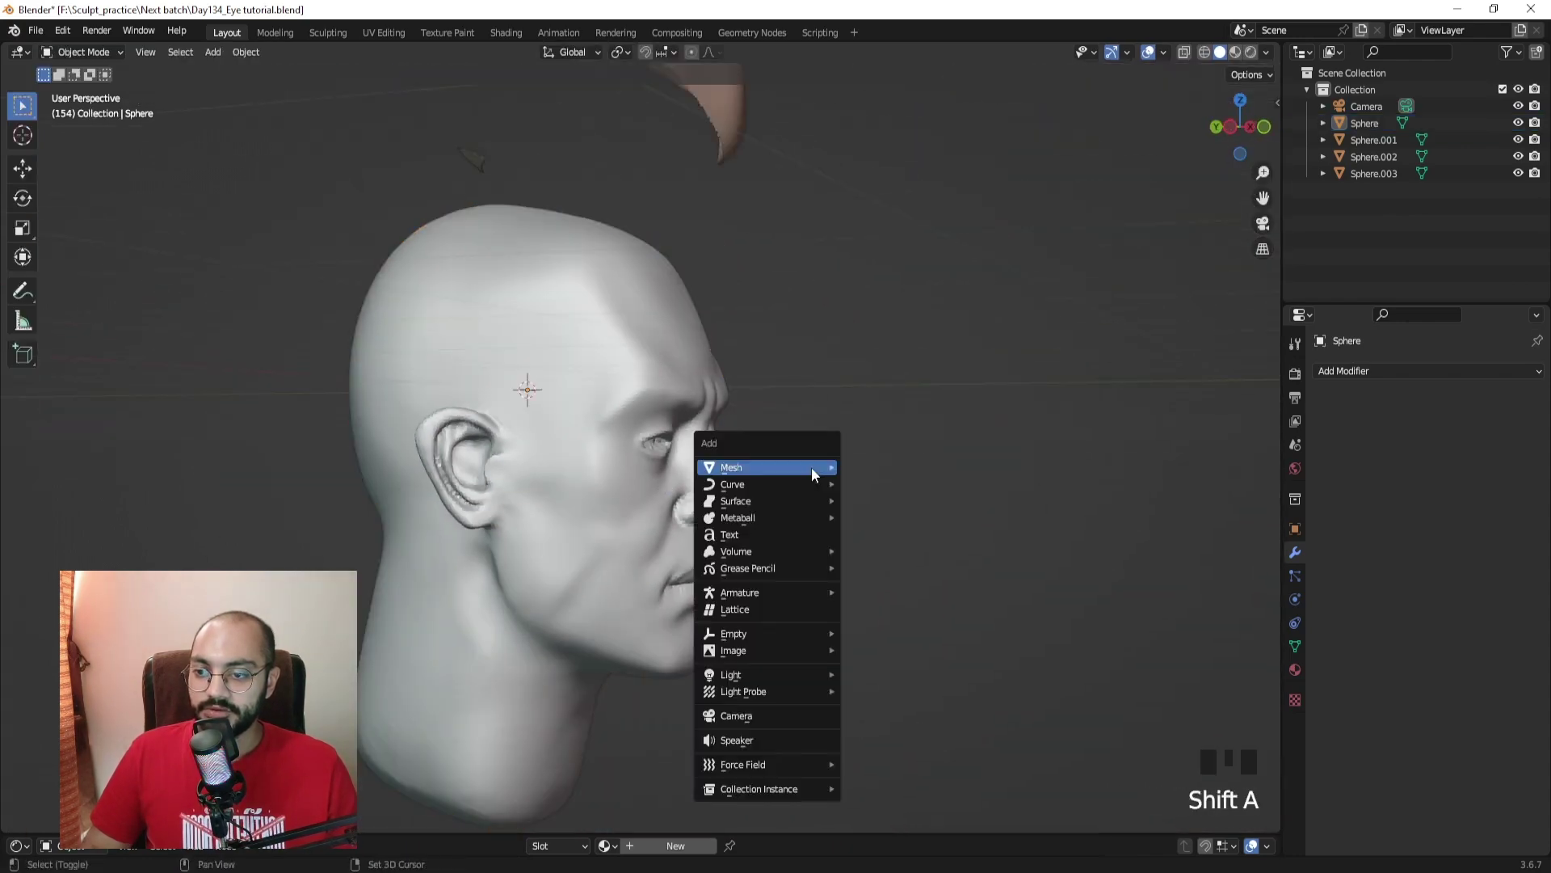
mouse_move(811, 467)
click(892, 520)
middle_drag(892, 514, 755, 488)
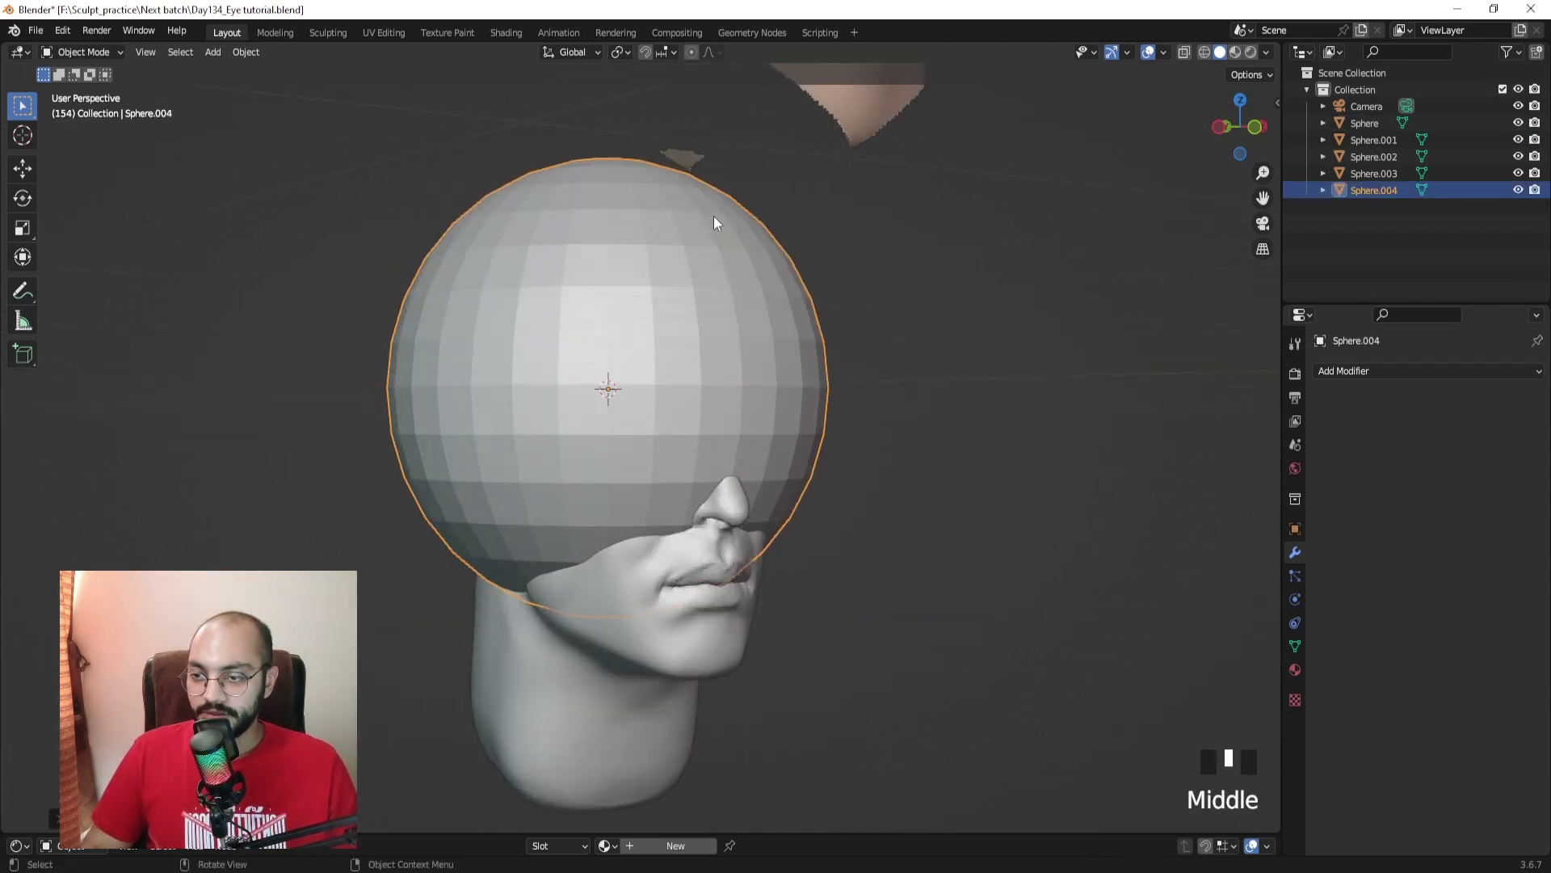
right_click(653, 265)
click(643, 239)
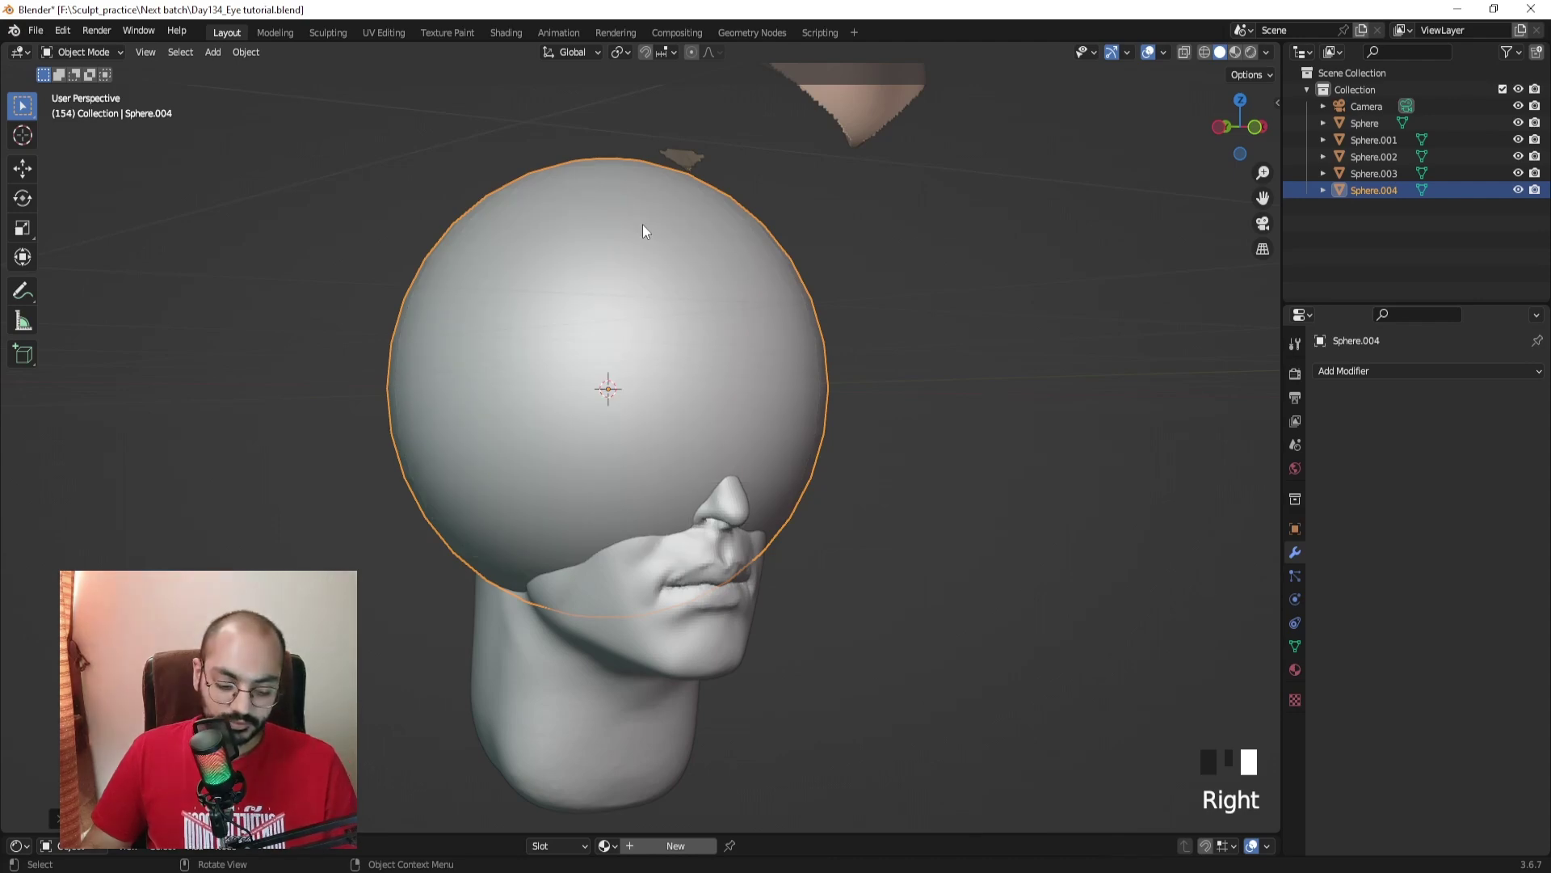
Step: Scale the sphere down to eyeball size and centre it on one eye opening in front orthographic view
key(KP_1)
ctrl+middle_drag(642, 224, 821, 377)
key(KP_5)
key(s)
click(759, 333)
key(g)
click(709, 478)
ctrl+middle_drag(708, 483, 667, 408)
key(s)
click(669, 414)
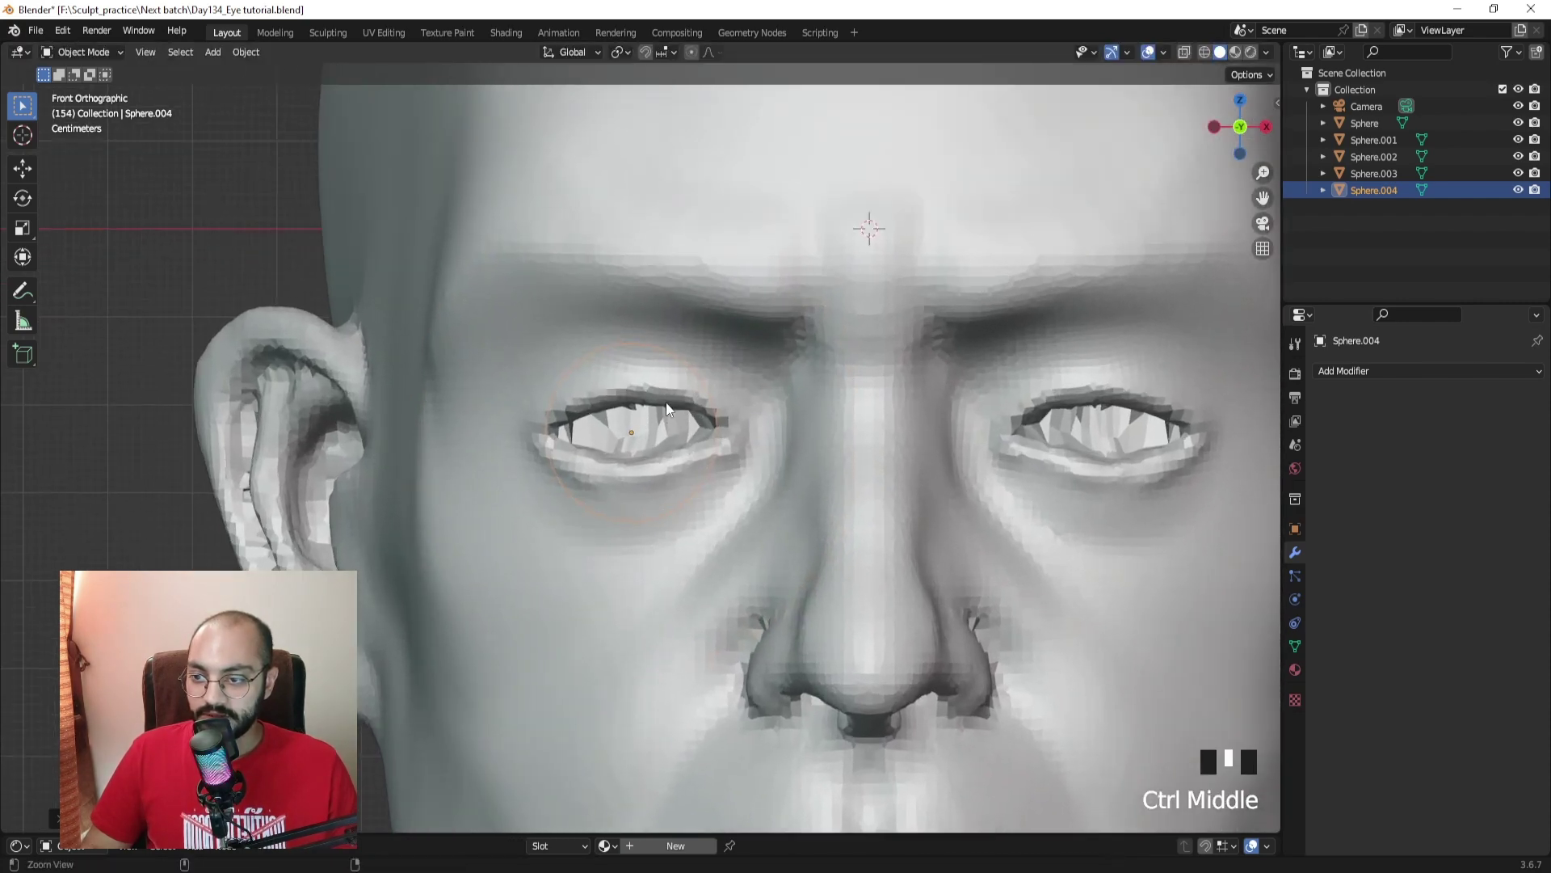
key(s)
click(696, 439)
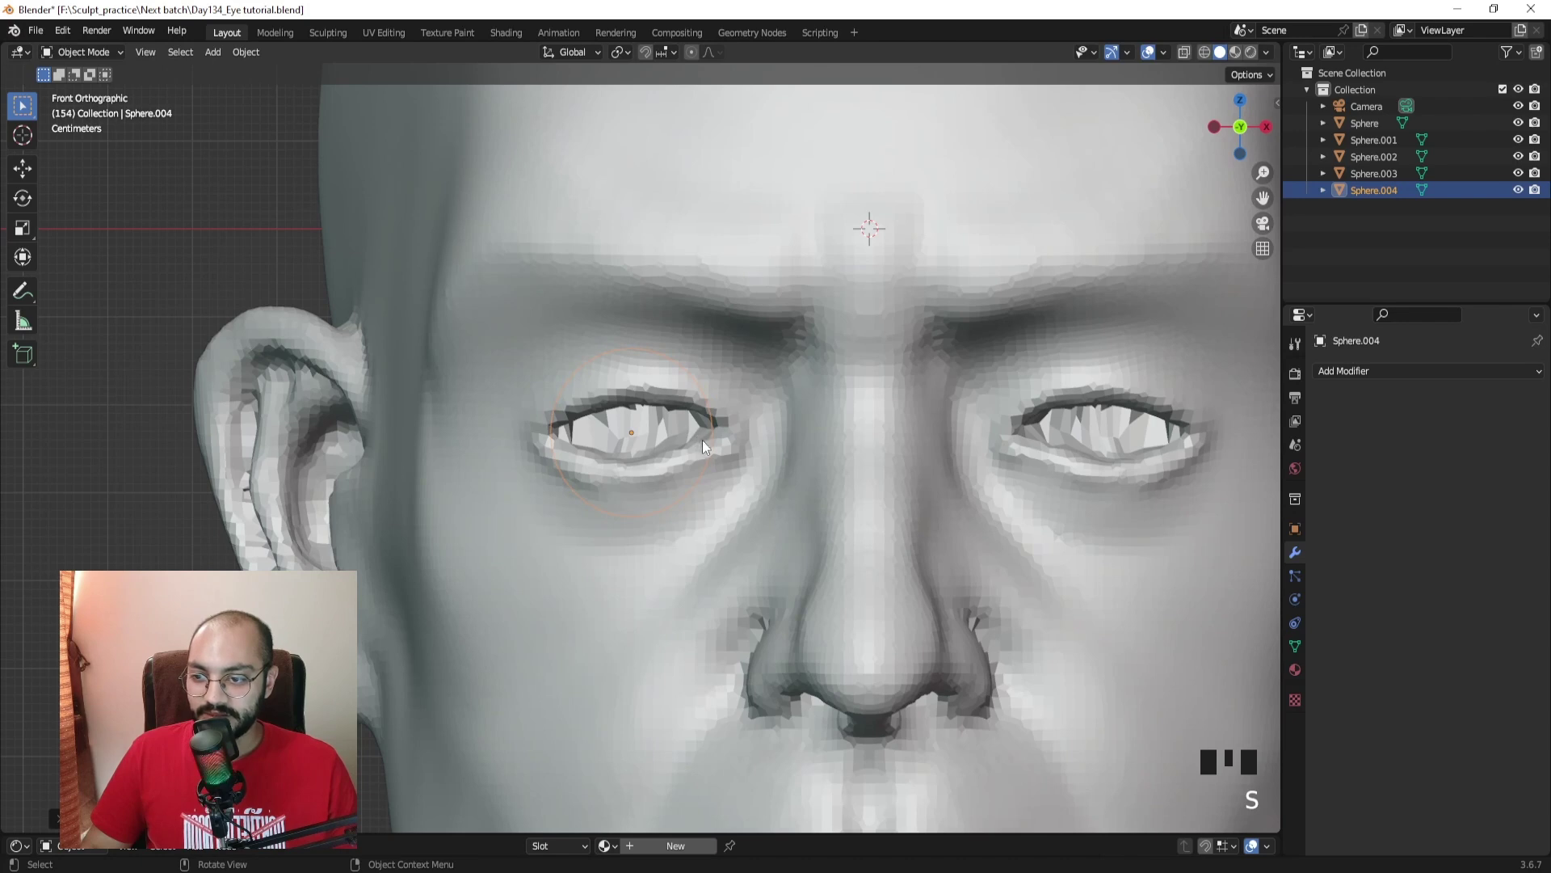
Step: Compare the eye-opening width with the eyeball diameter using red and green lines on a screen capture, and discard it
key(Print)
drag(463, 303, 830, 541)
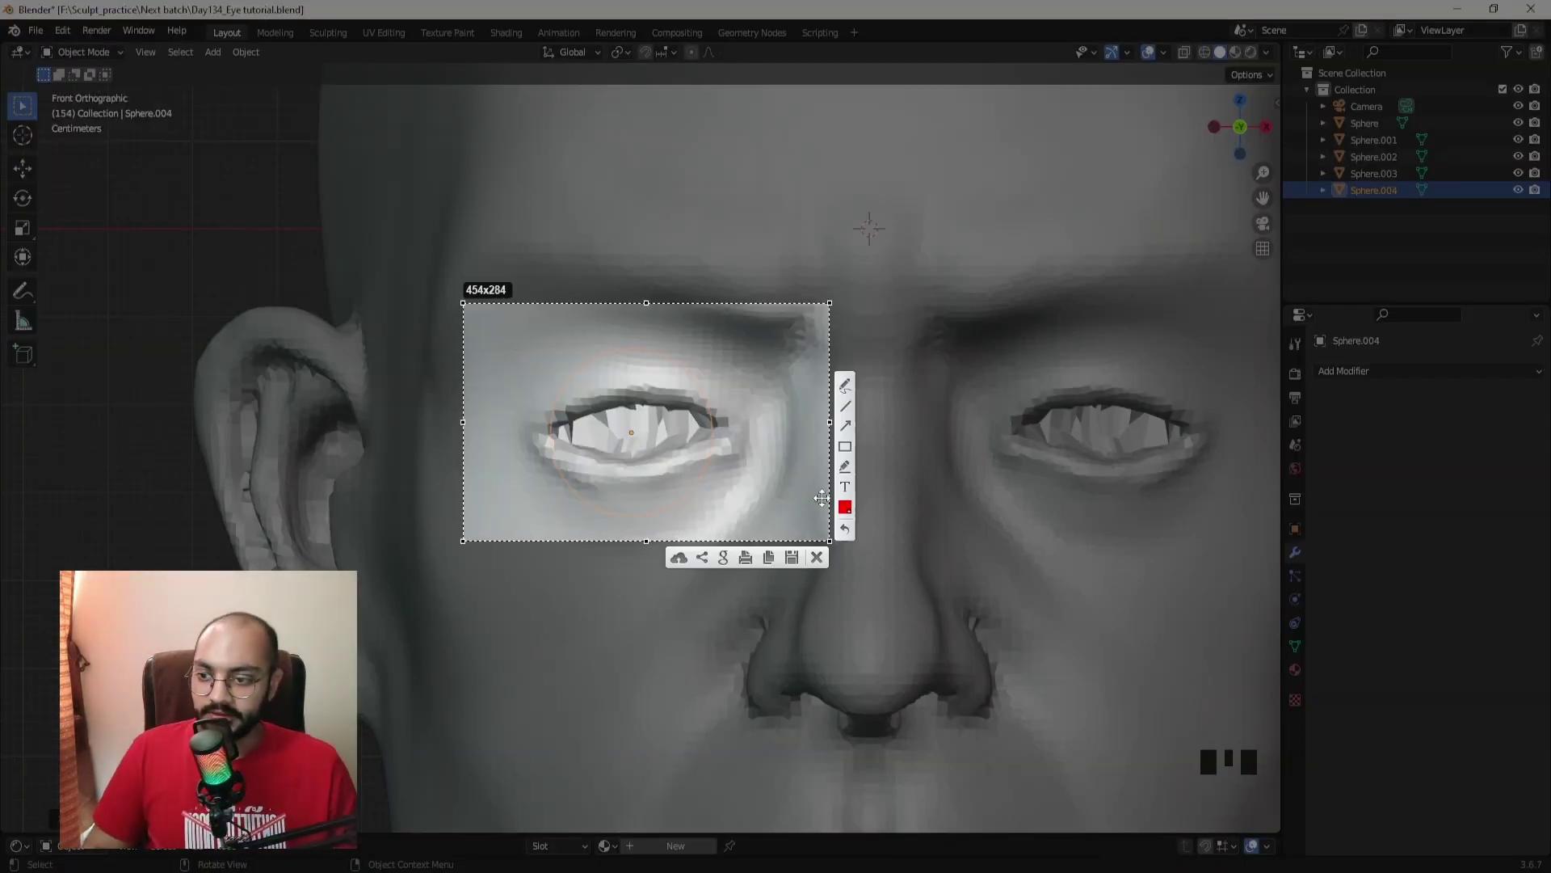
drag(532, 429, 738, 435)
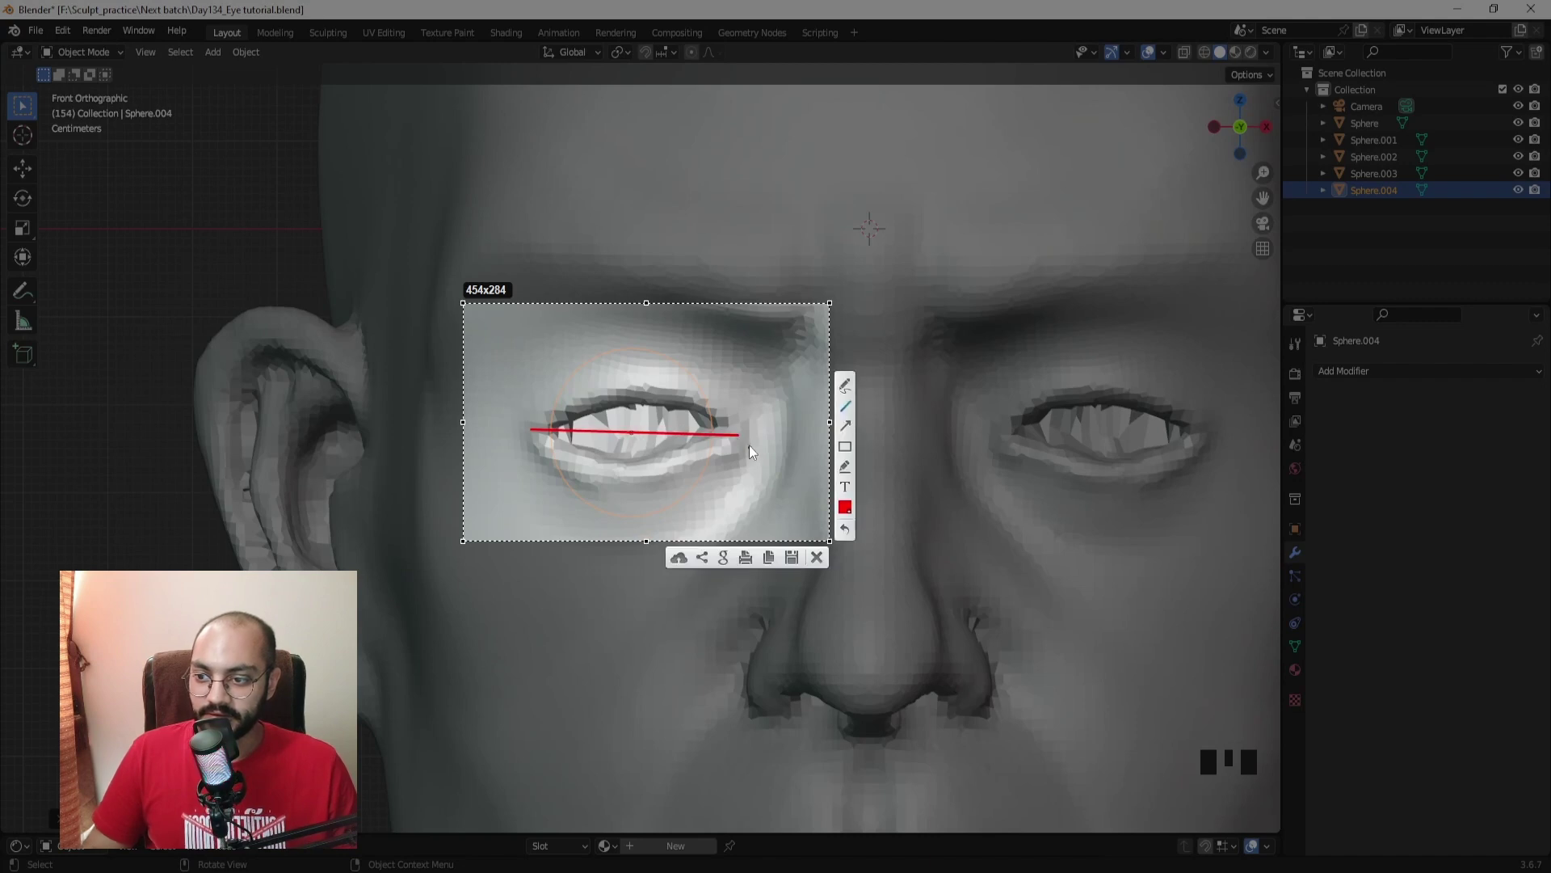
click(844, 507)
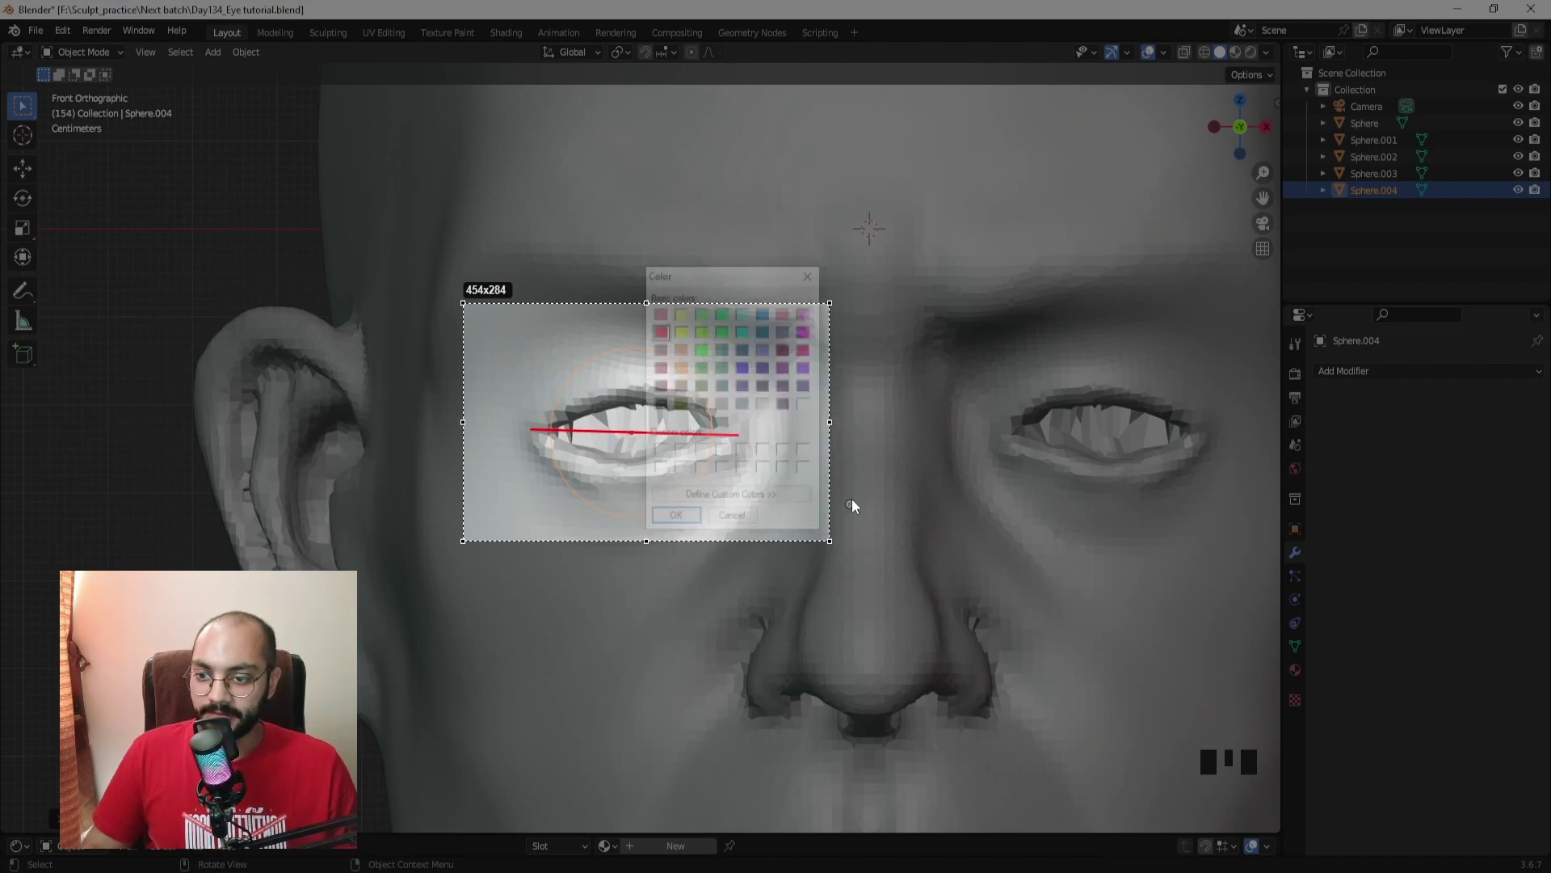
click(675, 522)
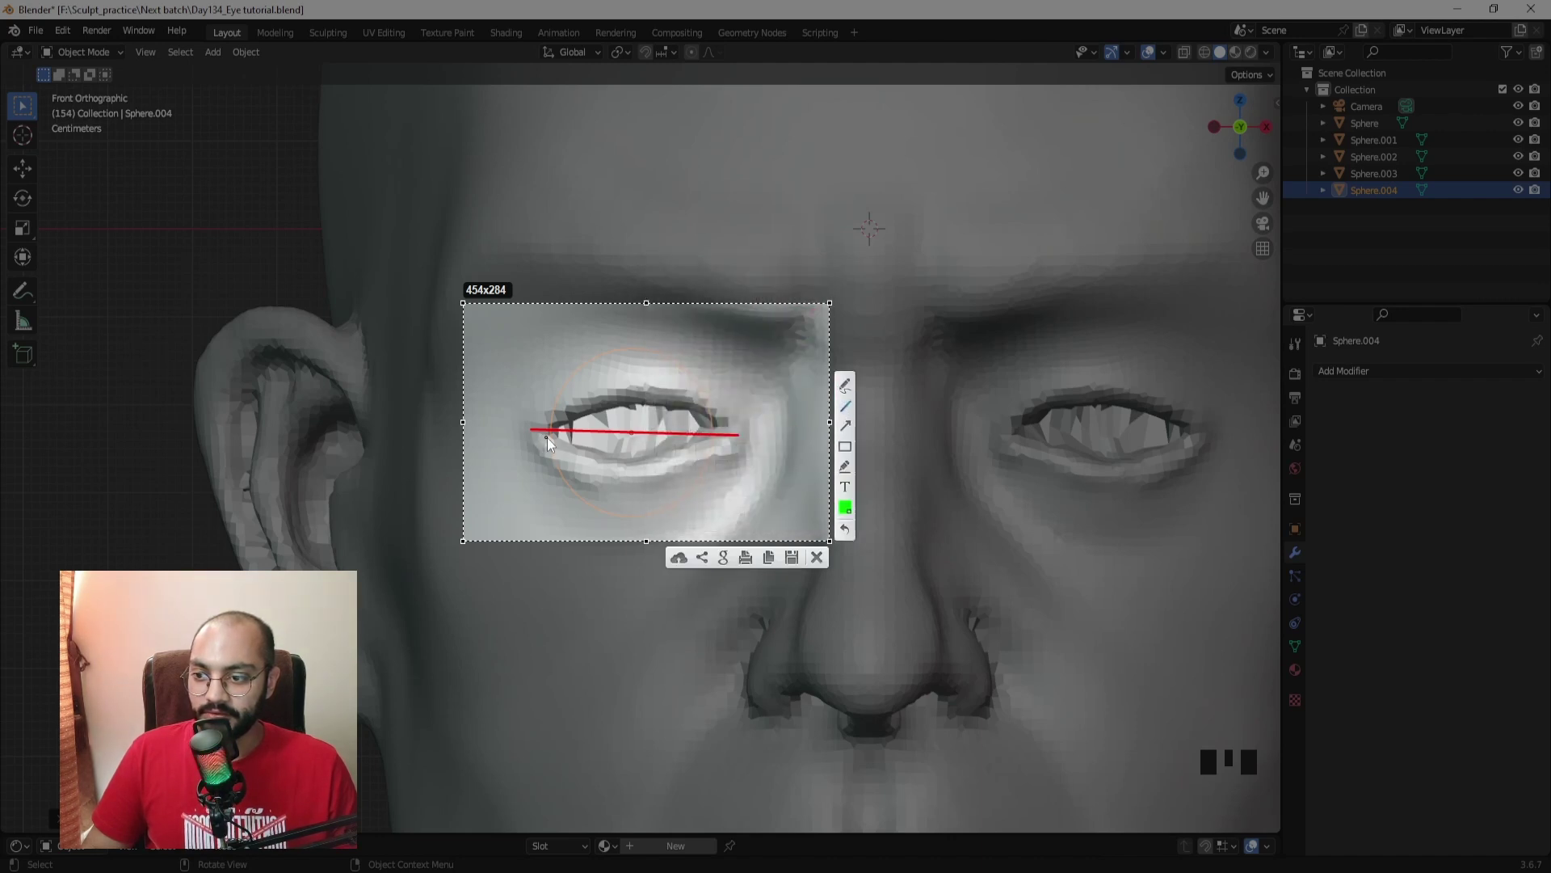
drag(551, 438, 716, 446)
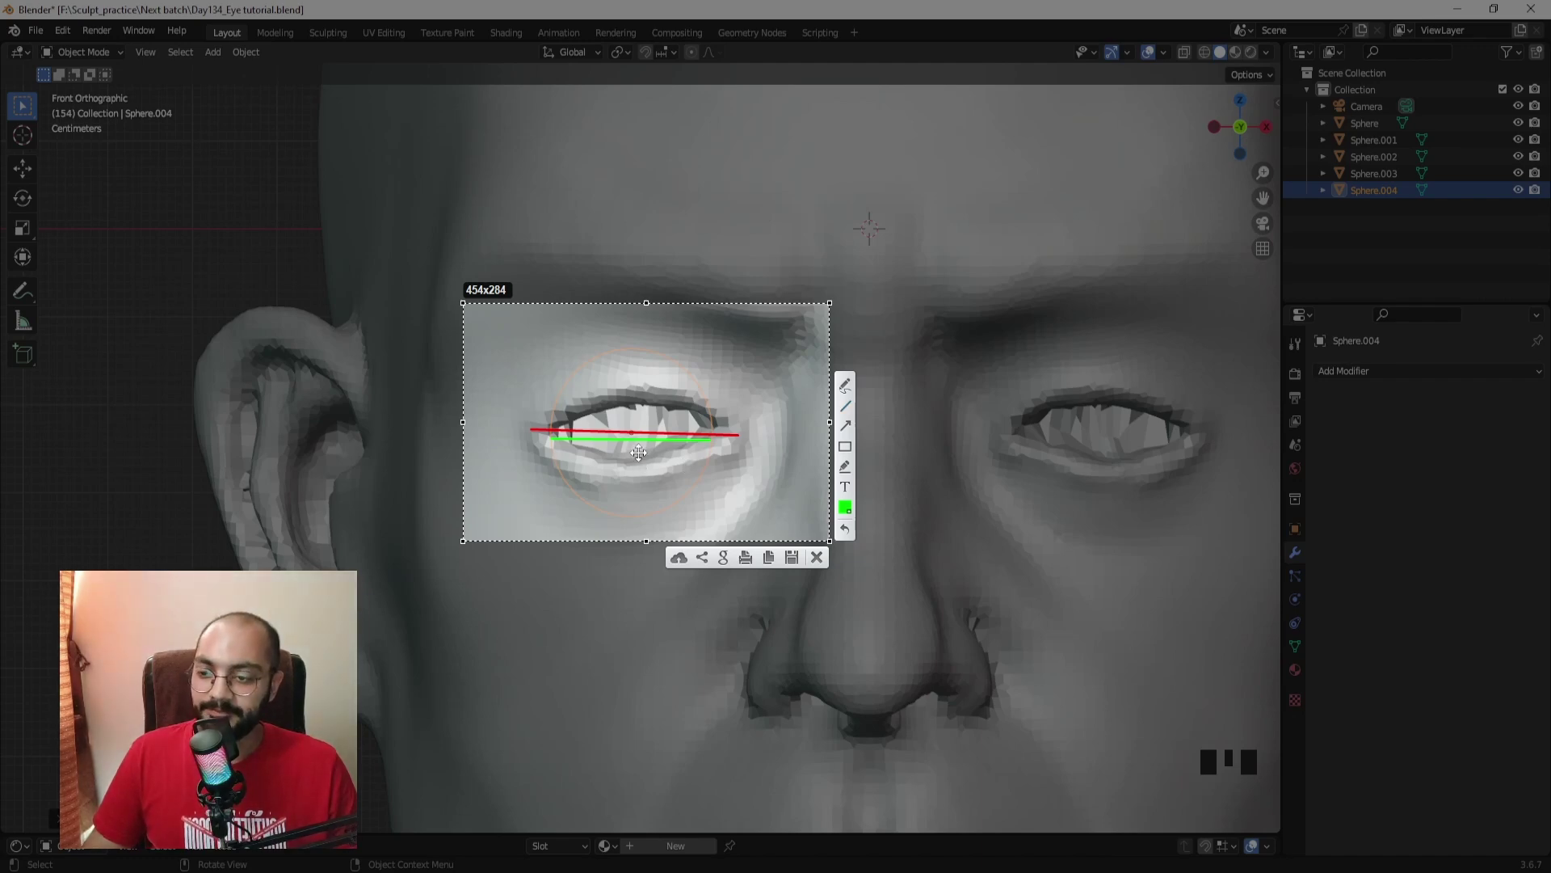
key(Escape)
Step: Move the eyeball sphere forward into the eye opening in left orthographic view
middle_drag(633, 433, 564, 441)
key(ctrl+KP_3)
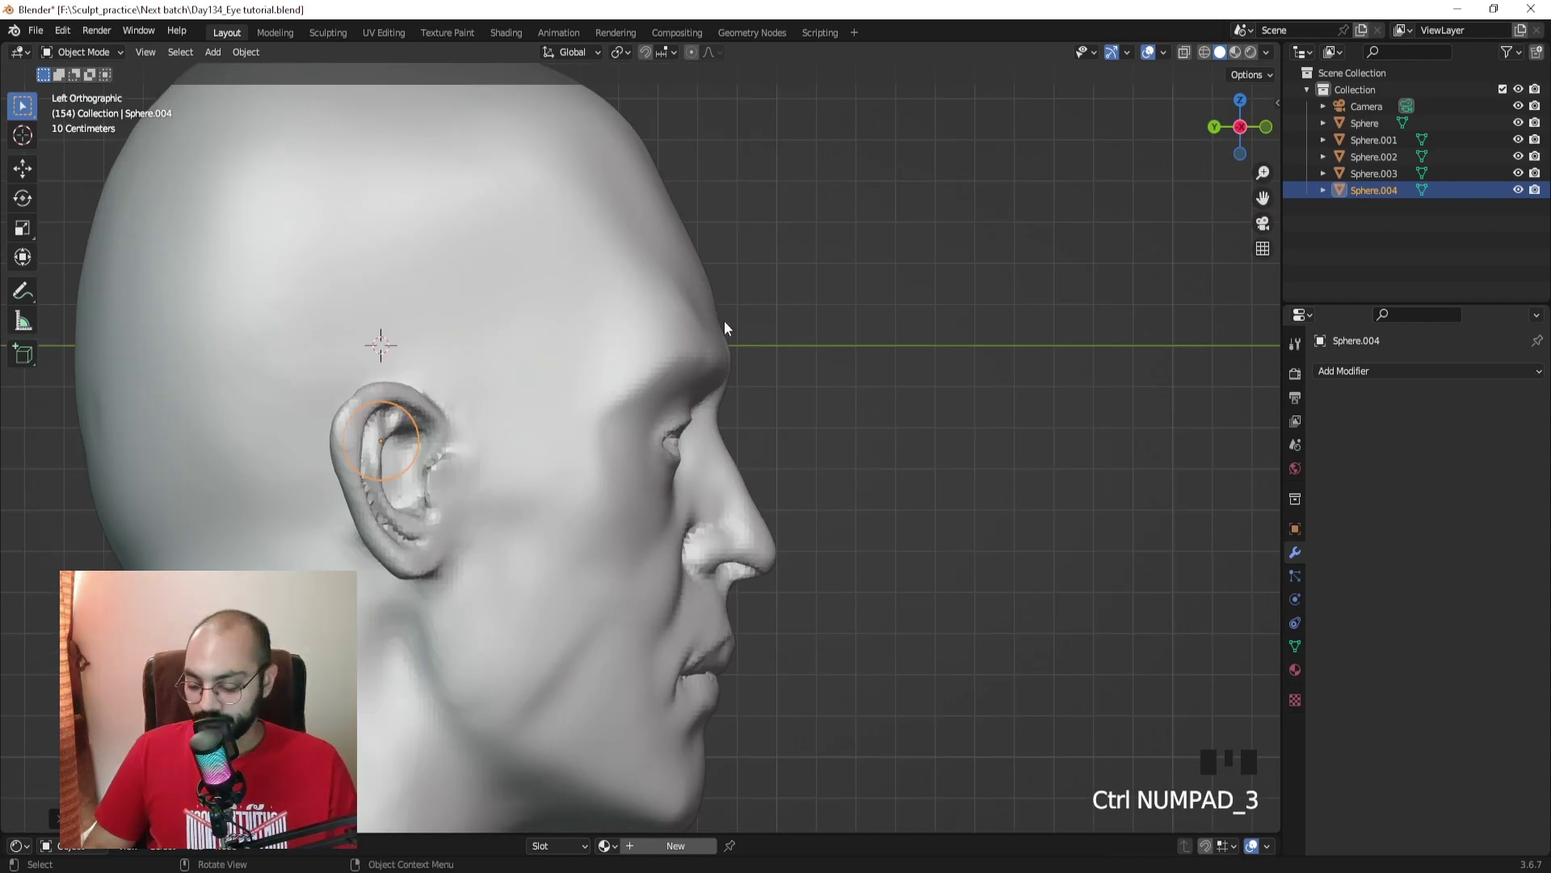
key(g)
click(988, 353)
ctrl+middle_drag(966, 307, 967, 235)
shift+middle_drag(787, 420, 709, 364)
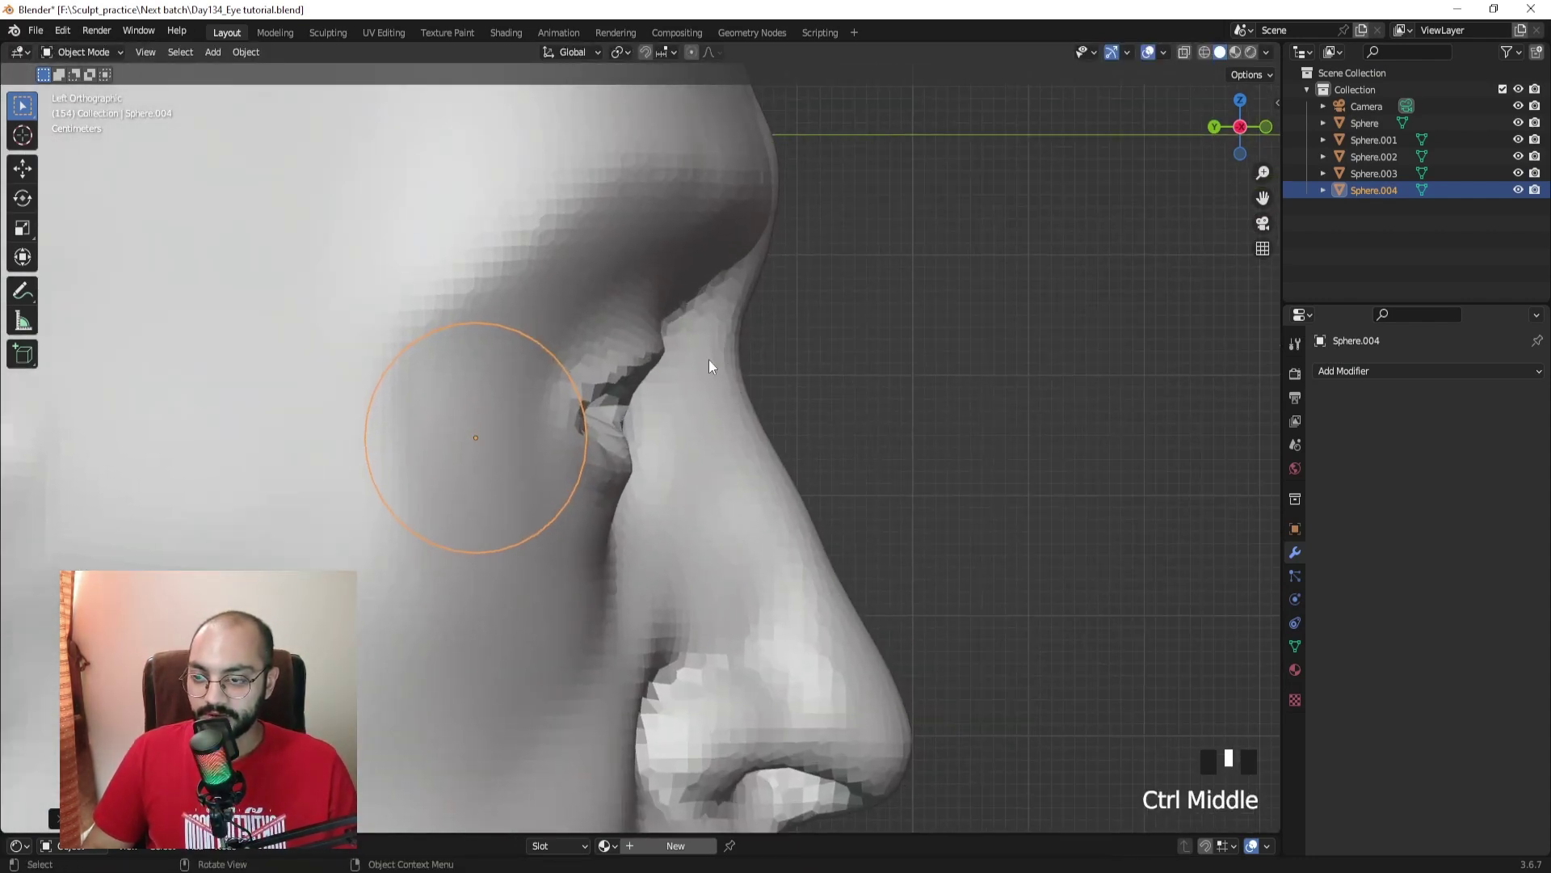
key(g)
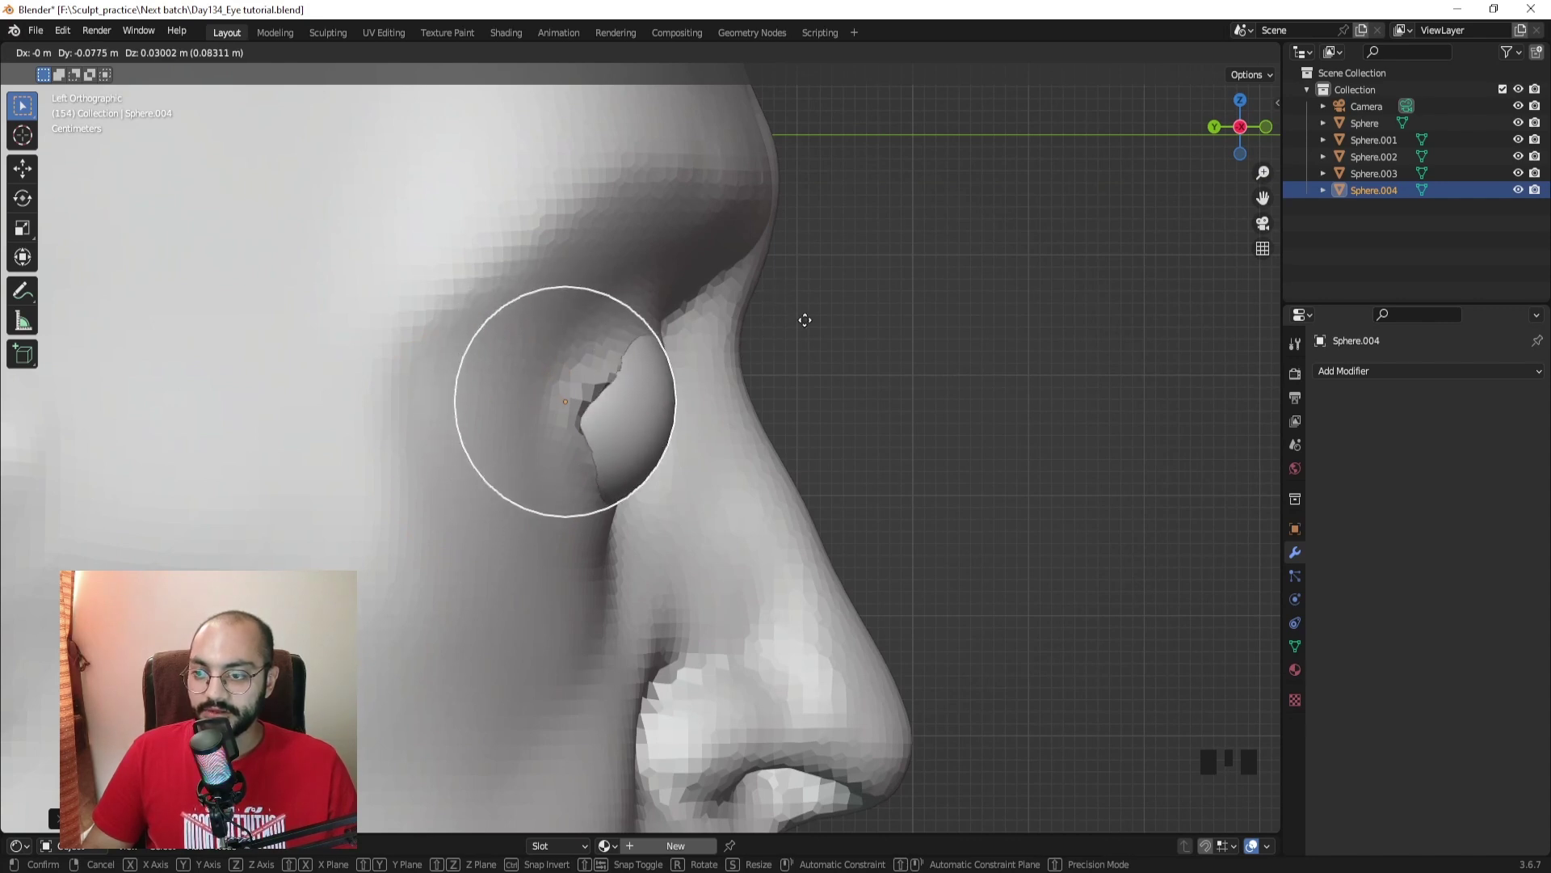
click(800, 330)
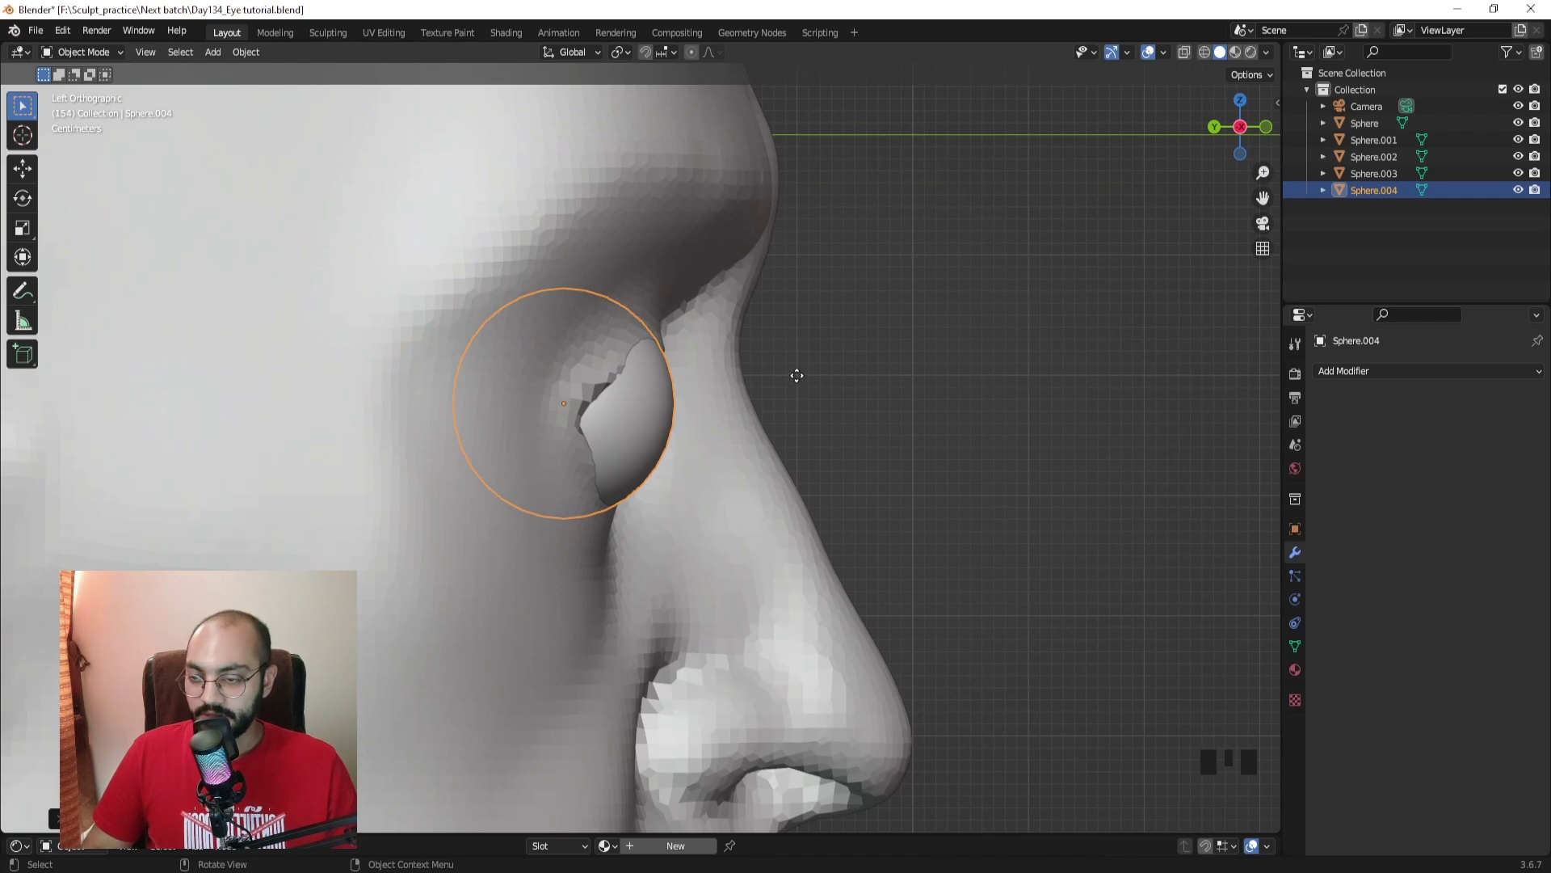
Step: Shift the eyeball up and slightly back so it sits behind the lids in side view
key(g)
click(780, 343)
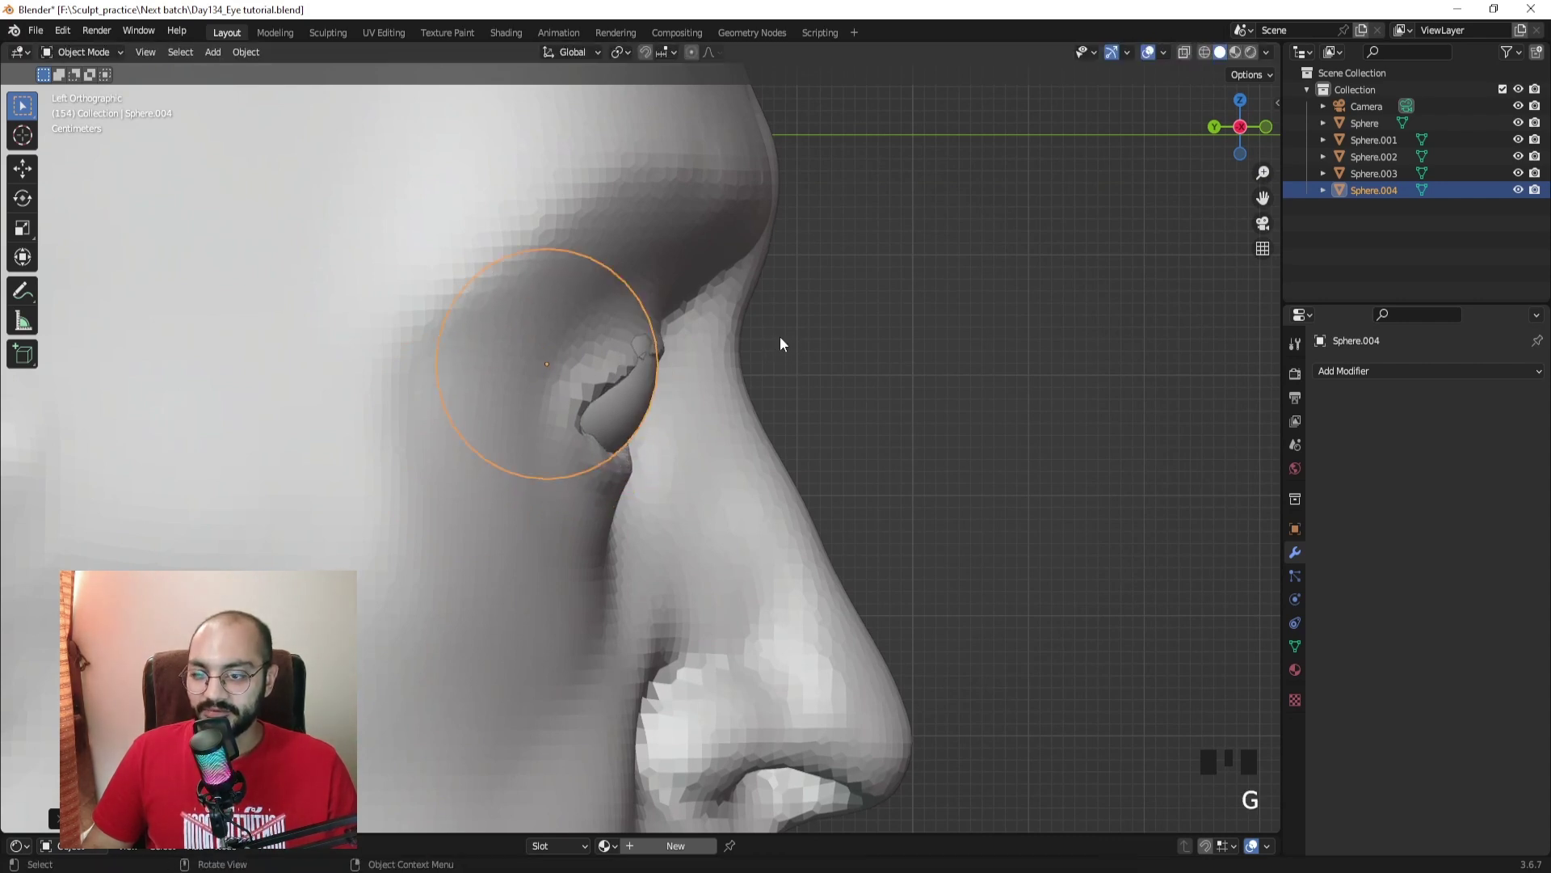
key(g)
click(745, 346)
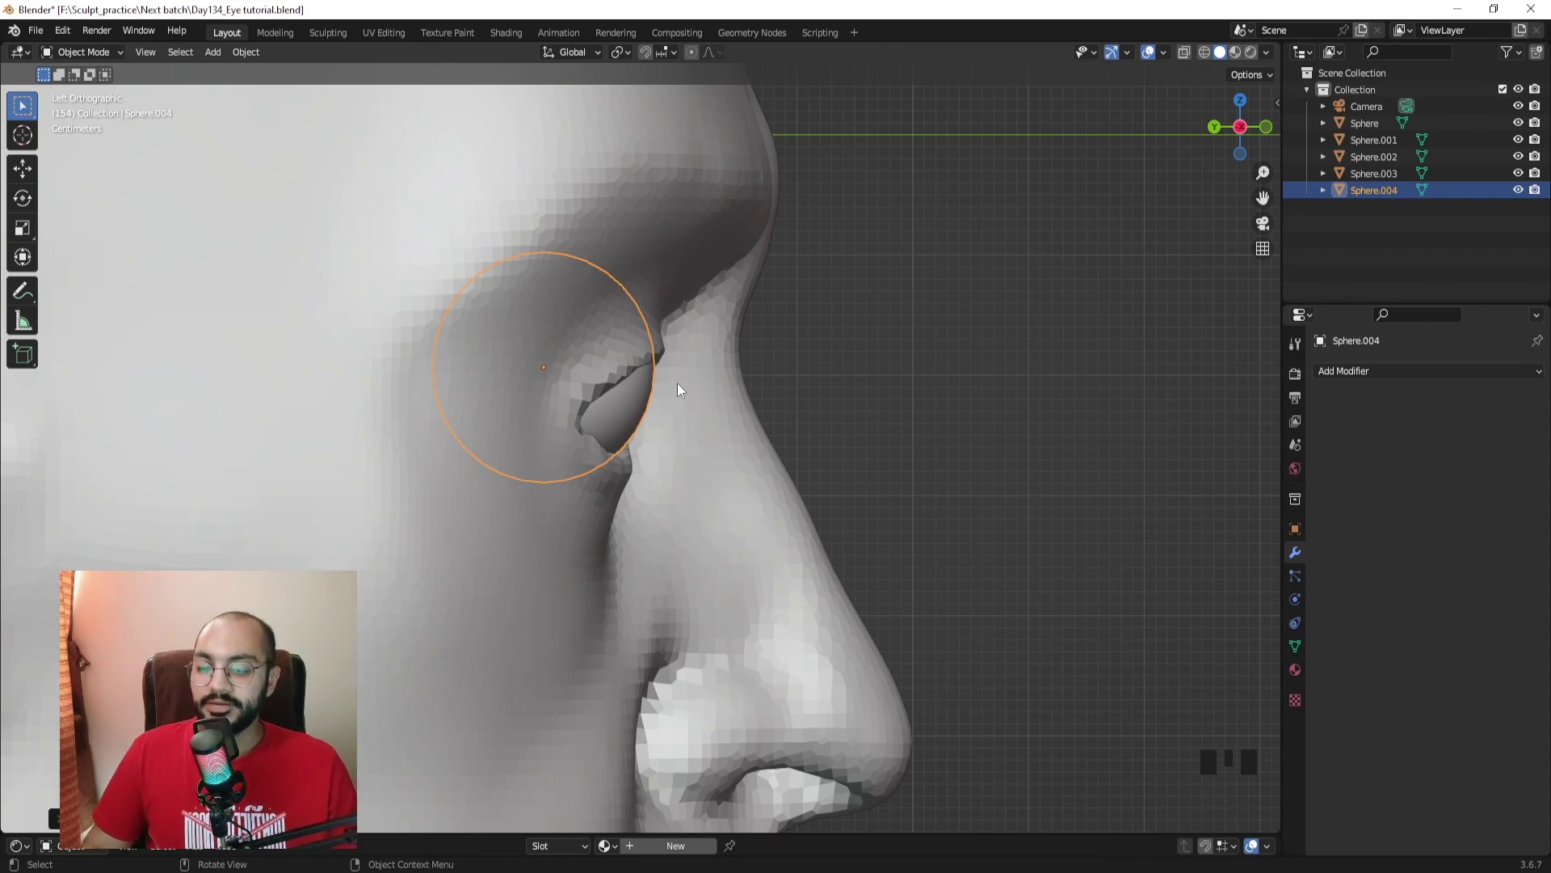
Step: Mark the slope from upper to lower lid with a green line on a side-view screen capture, and copy the capture
key(Print)
drag(429, 217, 760, 558)
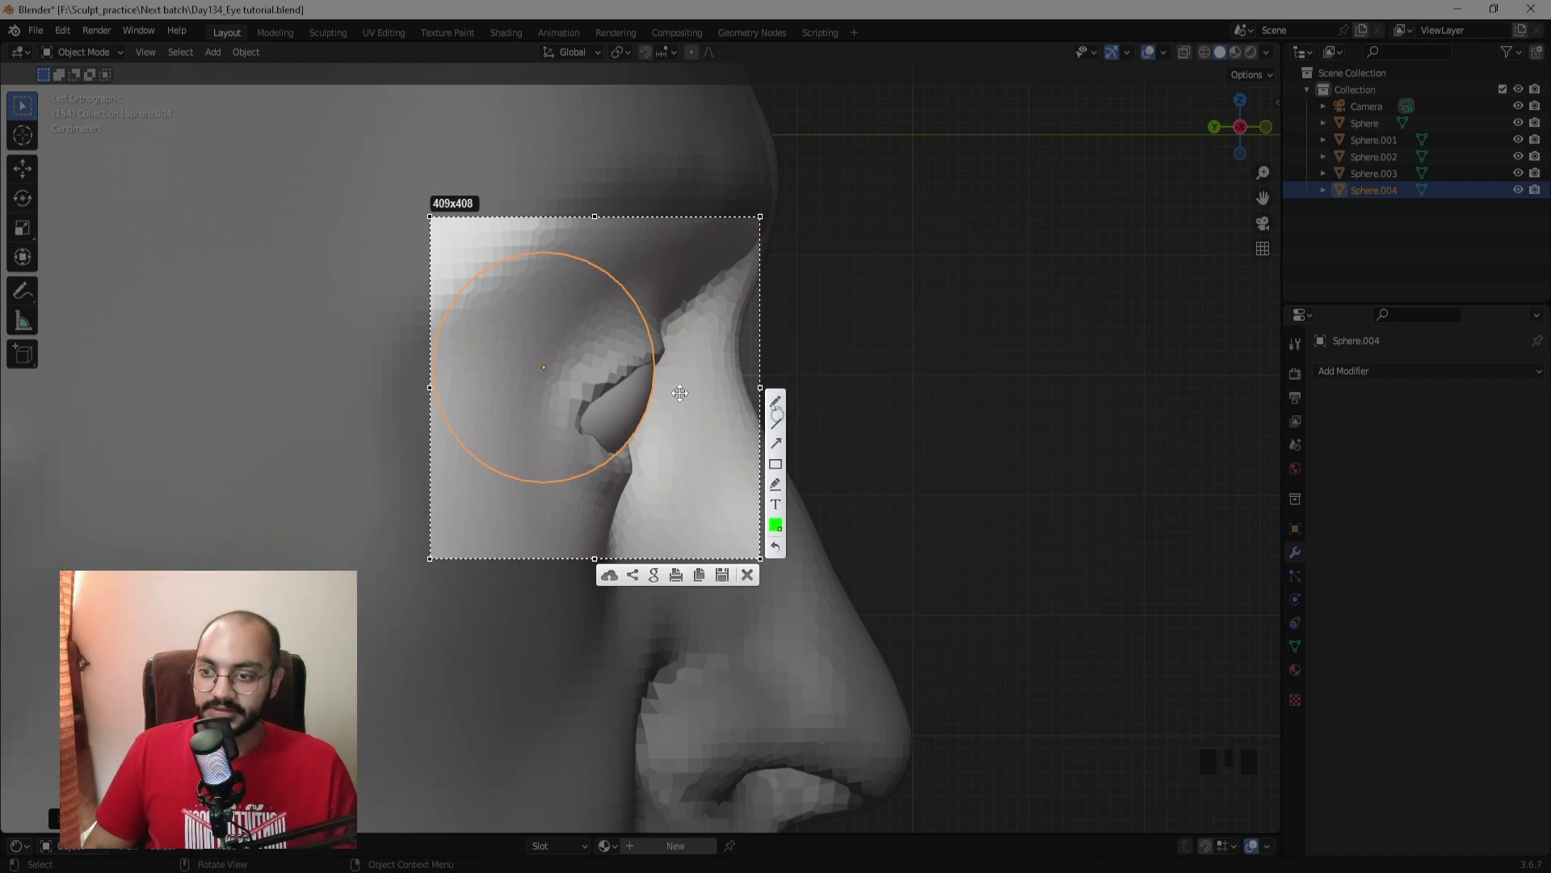
click(776, 421)
drag(677, 335, 621, 496)
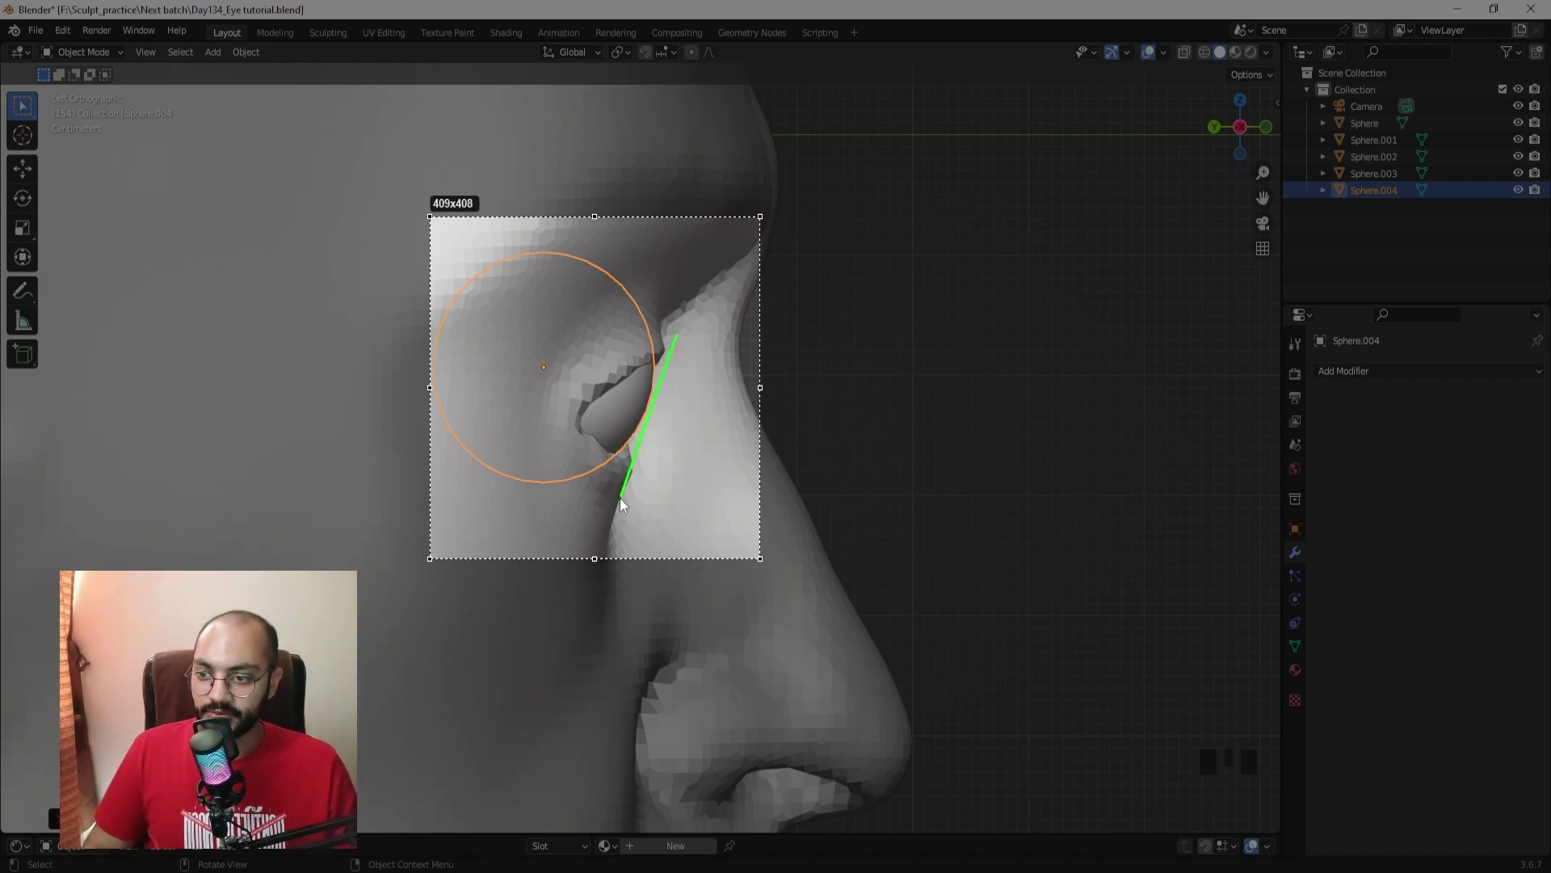
key(ctrl+c)
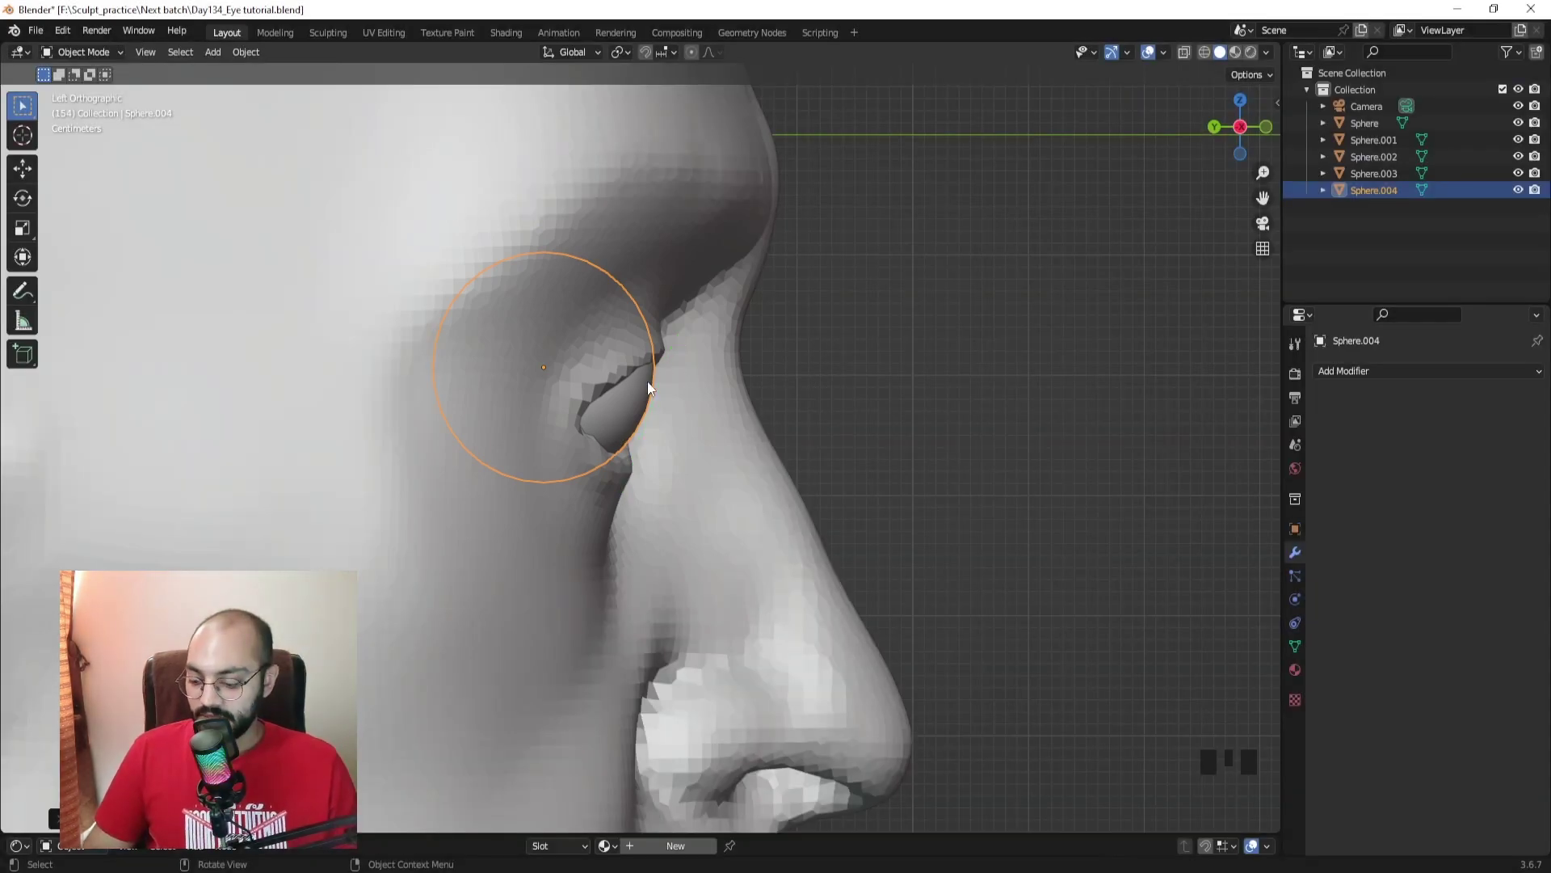
Step: Try moving the eyeball lower and farther forward between the lids, and undo the move
key(g)
click(587, 406)
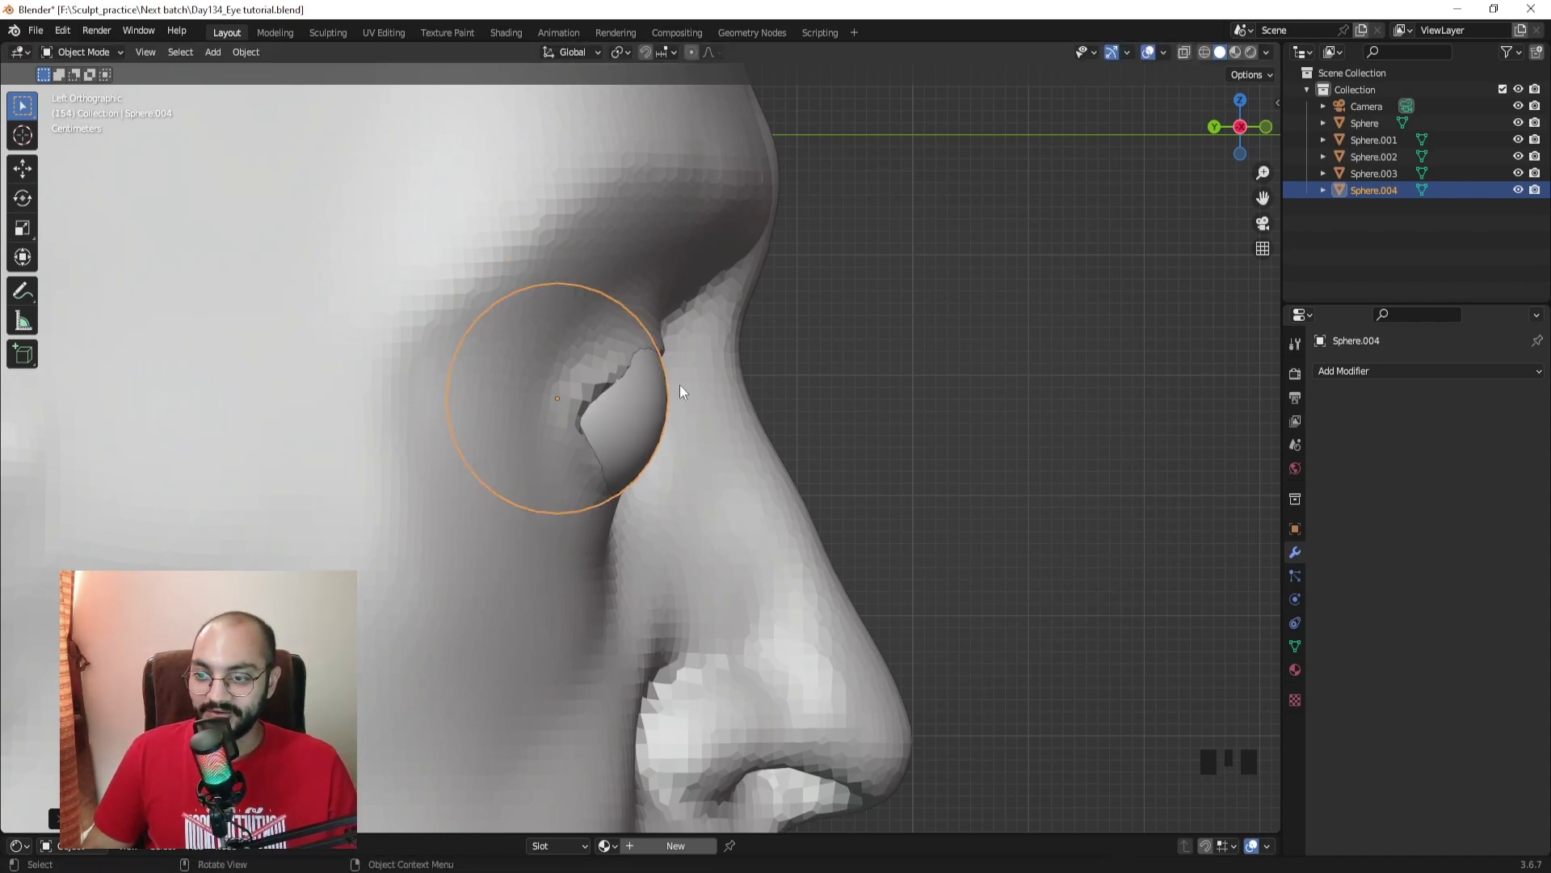
key(ctrl+z)
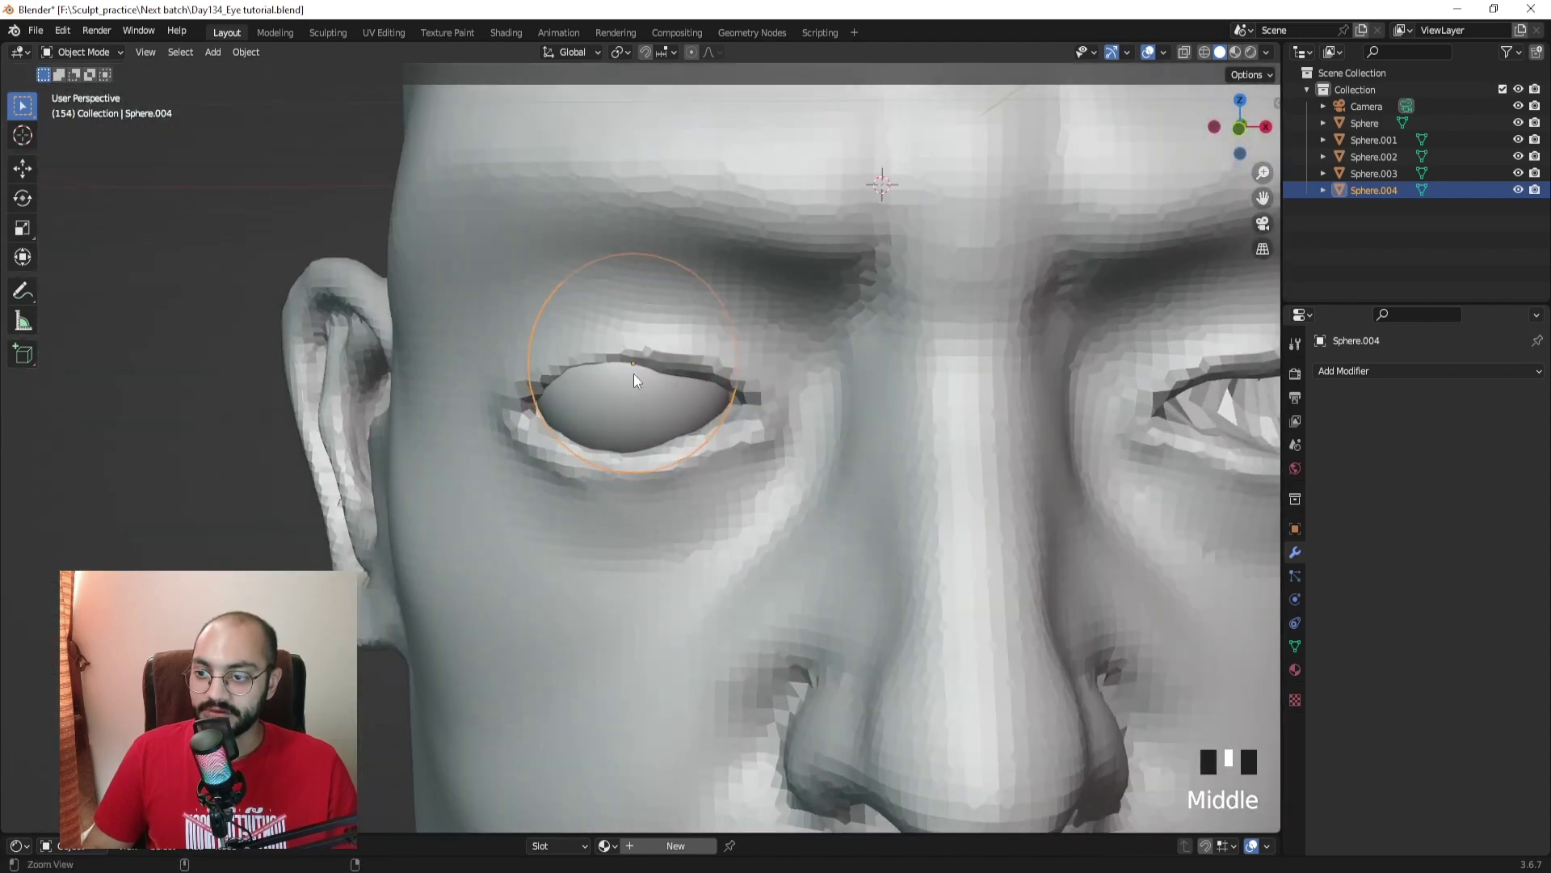
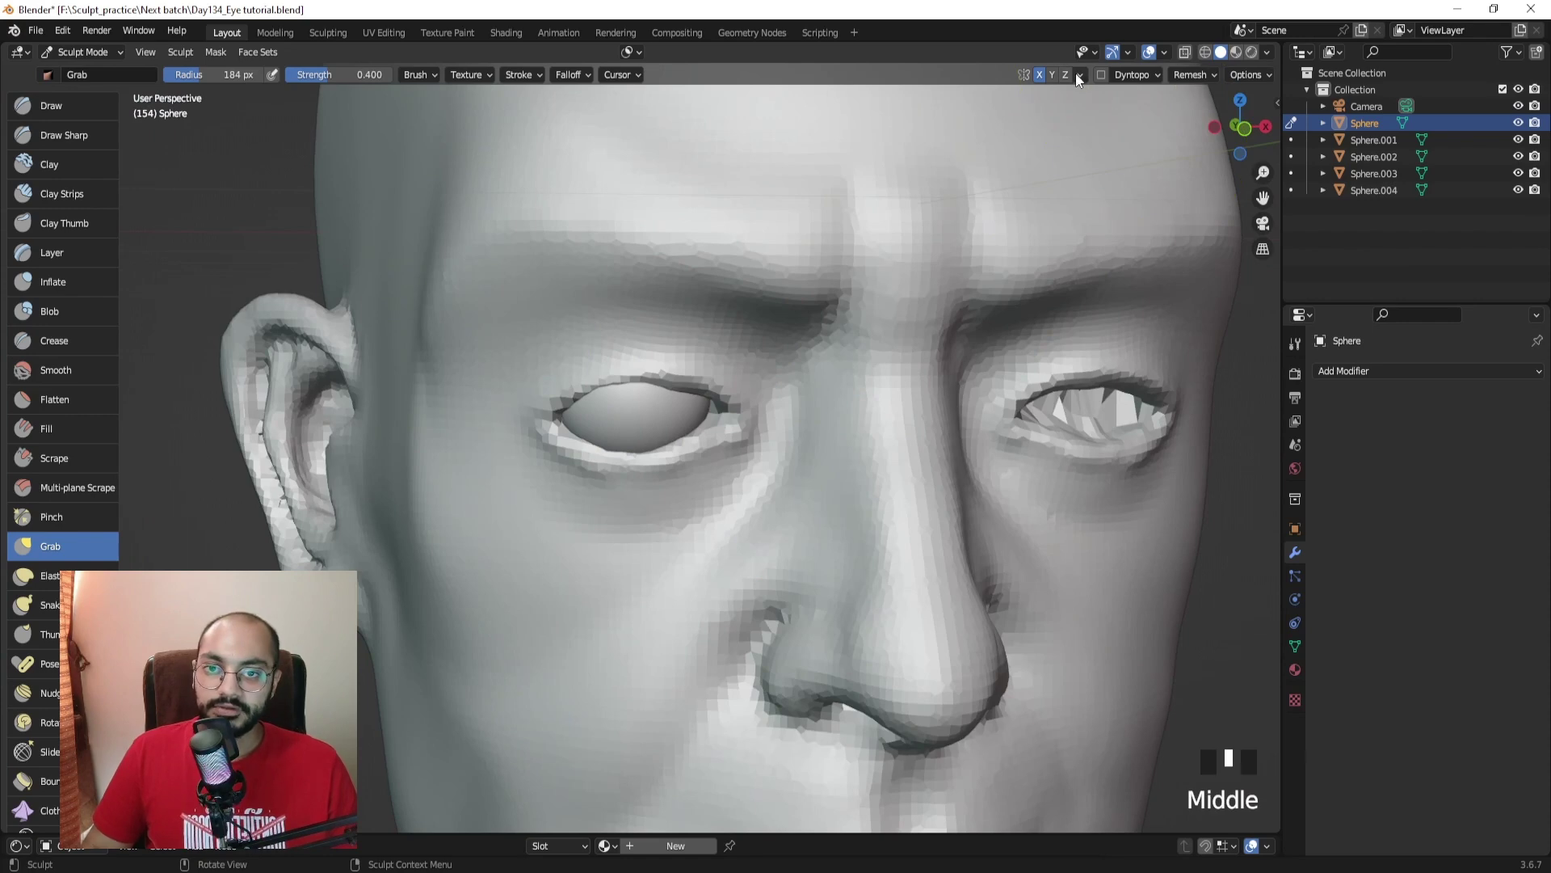
Step: Check the sculpt symmetry options, try a Grab stroke above the inner eye corner, and undo it
click(1079, 75)
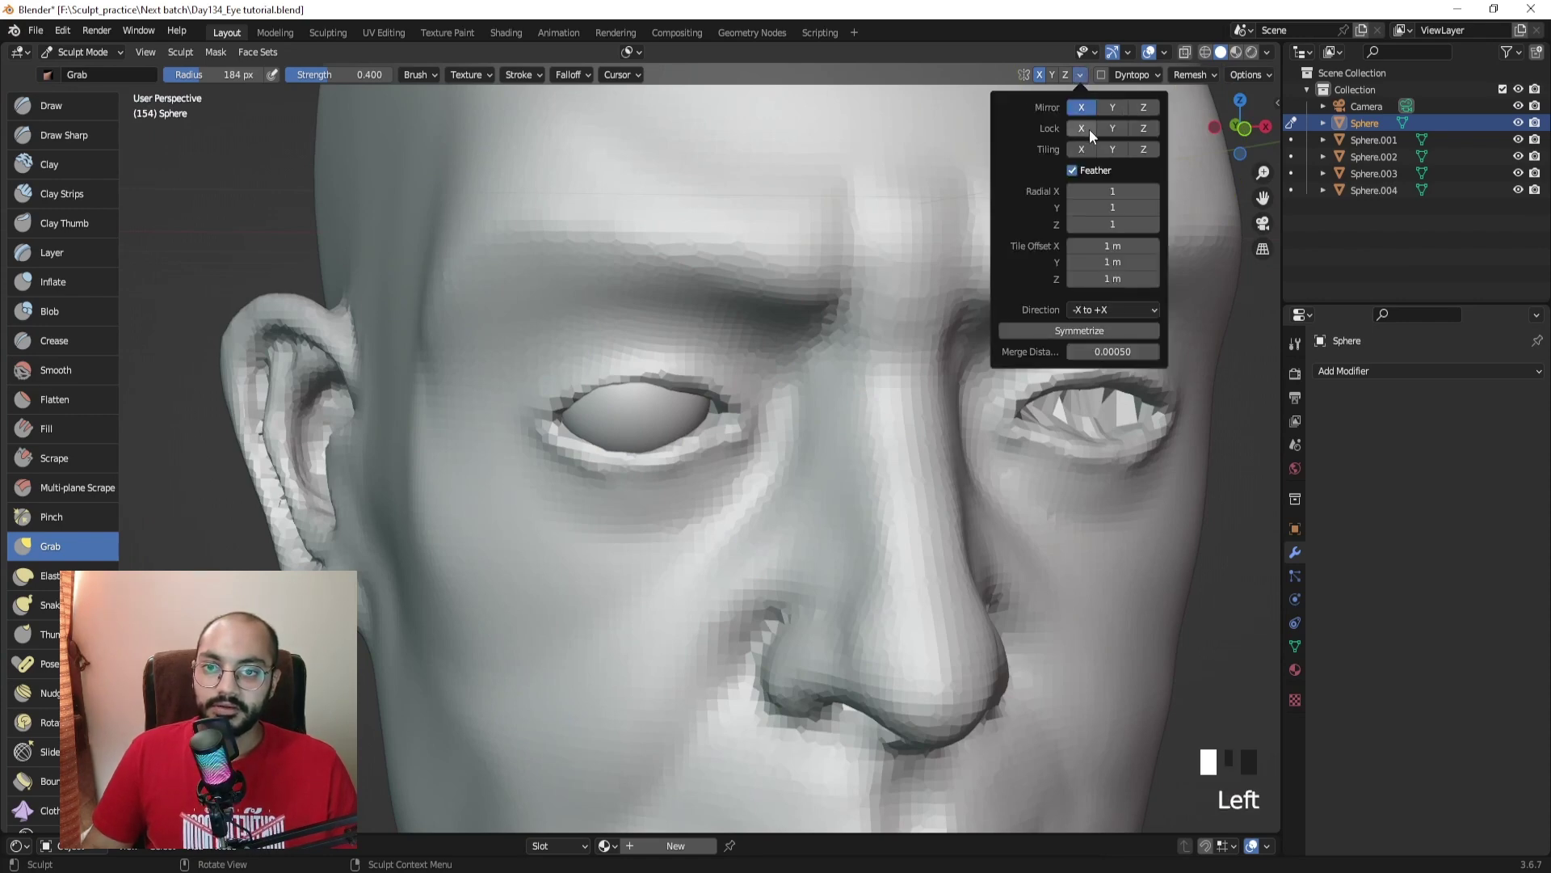
middle_drag(928, 220, 692, 373)
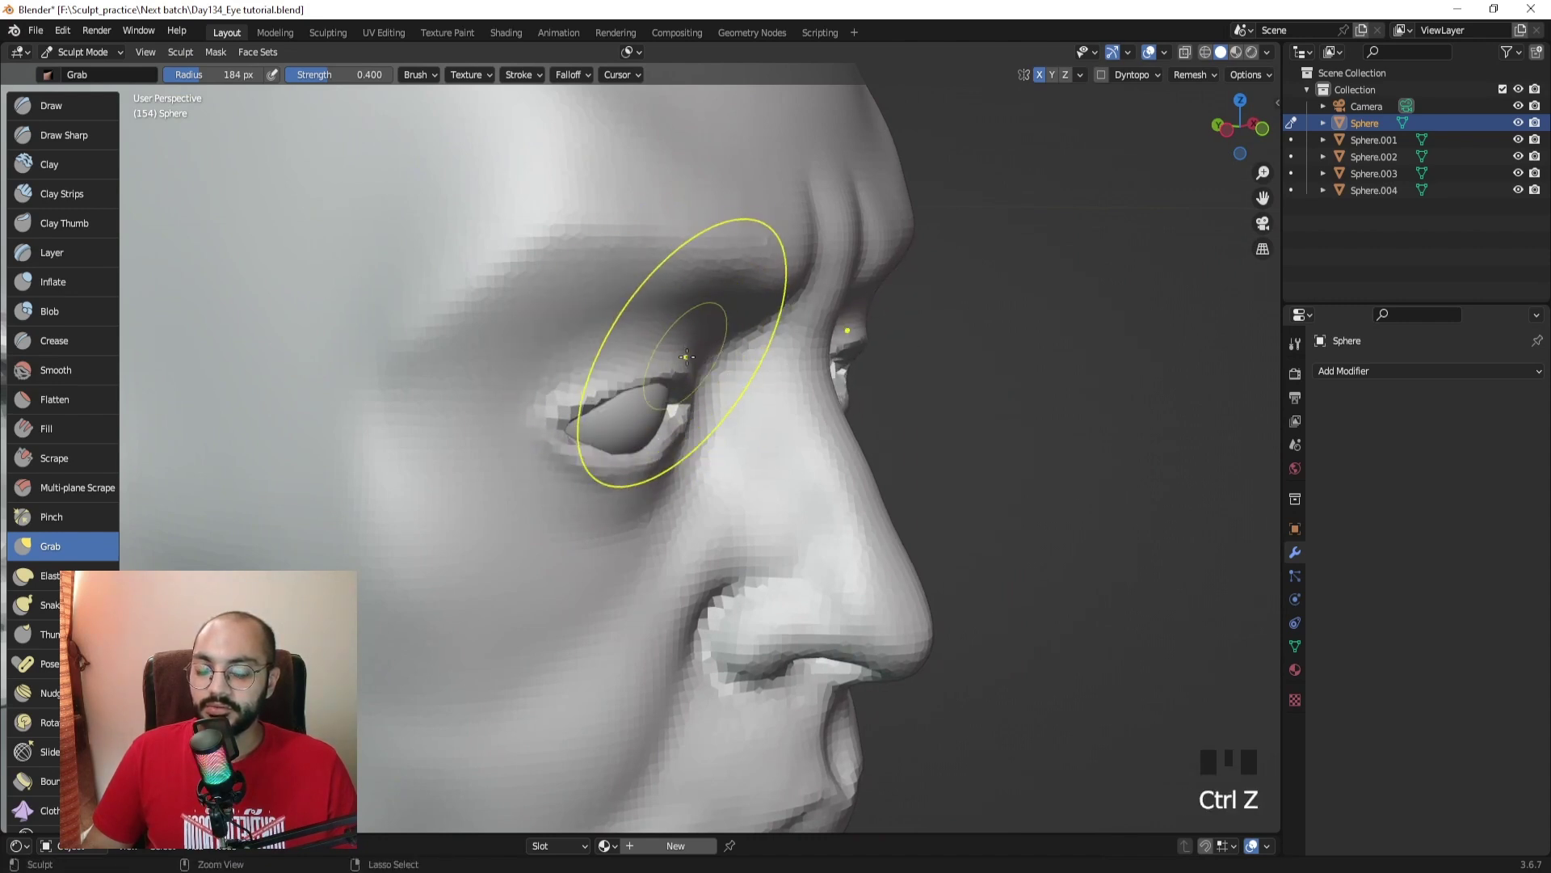
drag(686, 356, 649, 387)
key(ctrl+z)
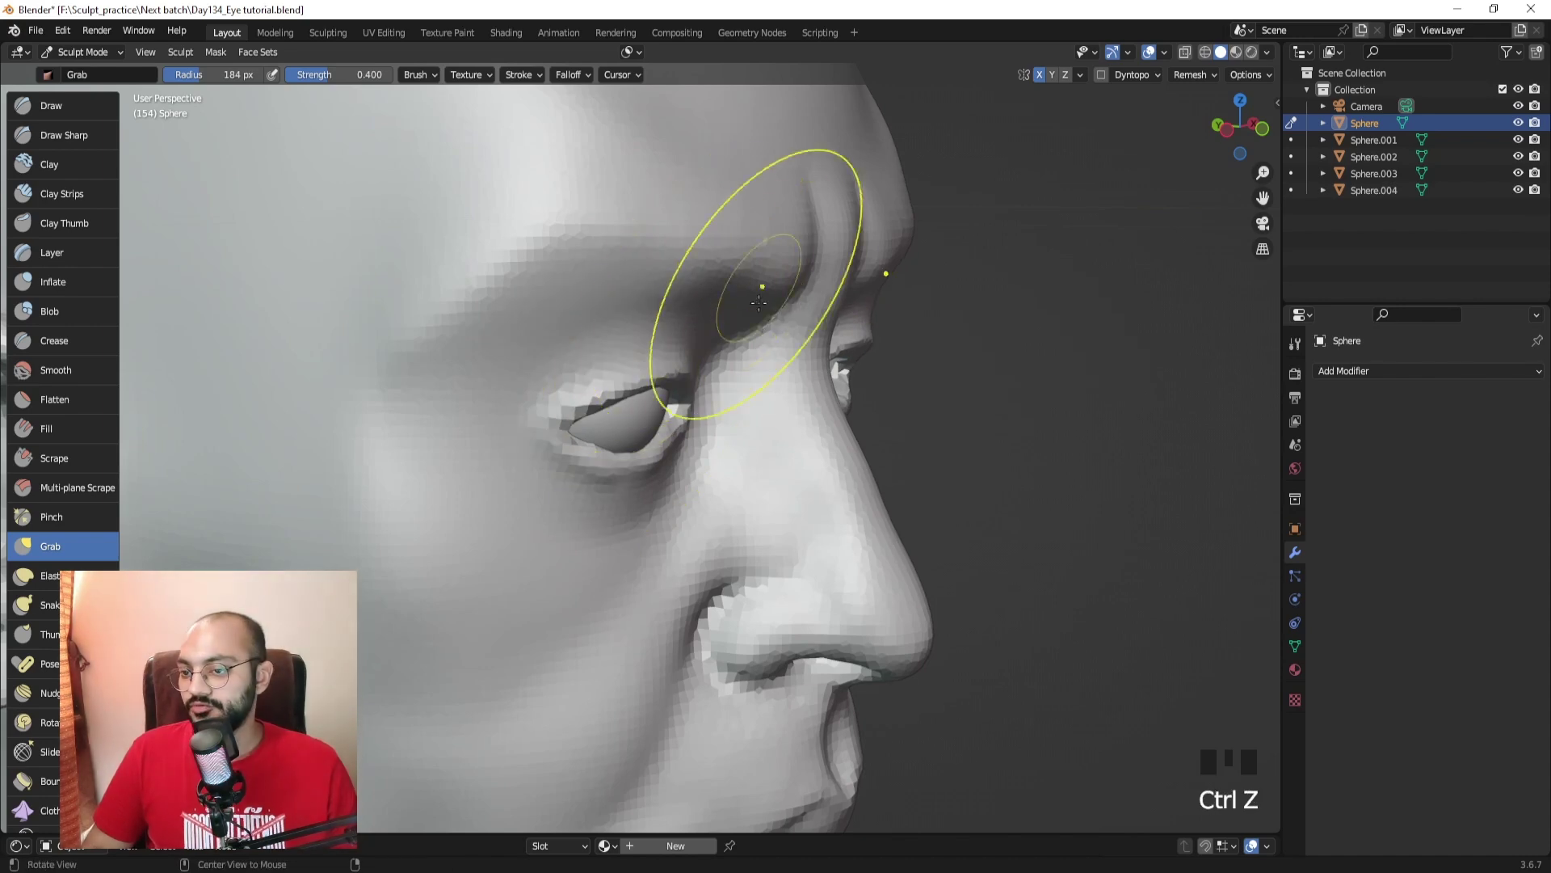
Step: Curve the upper lid's rim around the eyeball with Grab strokes at its middle, outer and inner parts, viewed from below
middle_drag(732, 307, 629, 334)
mouse_move(640, 395)
ctrl+middle_down()
mouse_move(638, 303)
mouse_move(623, 356)
mouse_move(651, 368)
mouse_move(642, 380)
ctrl+middle_up()
key(f)
click(721, 364)
key(f)
click(615, 410)
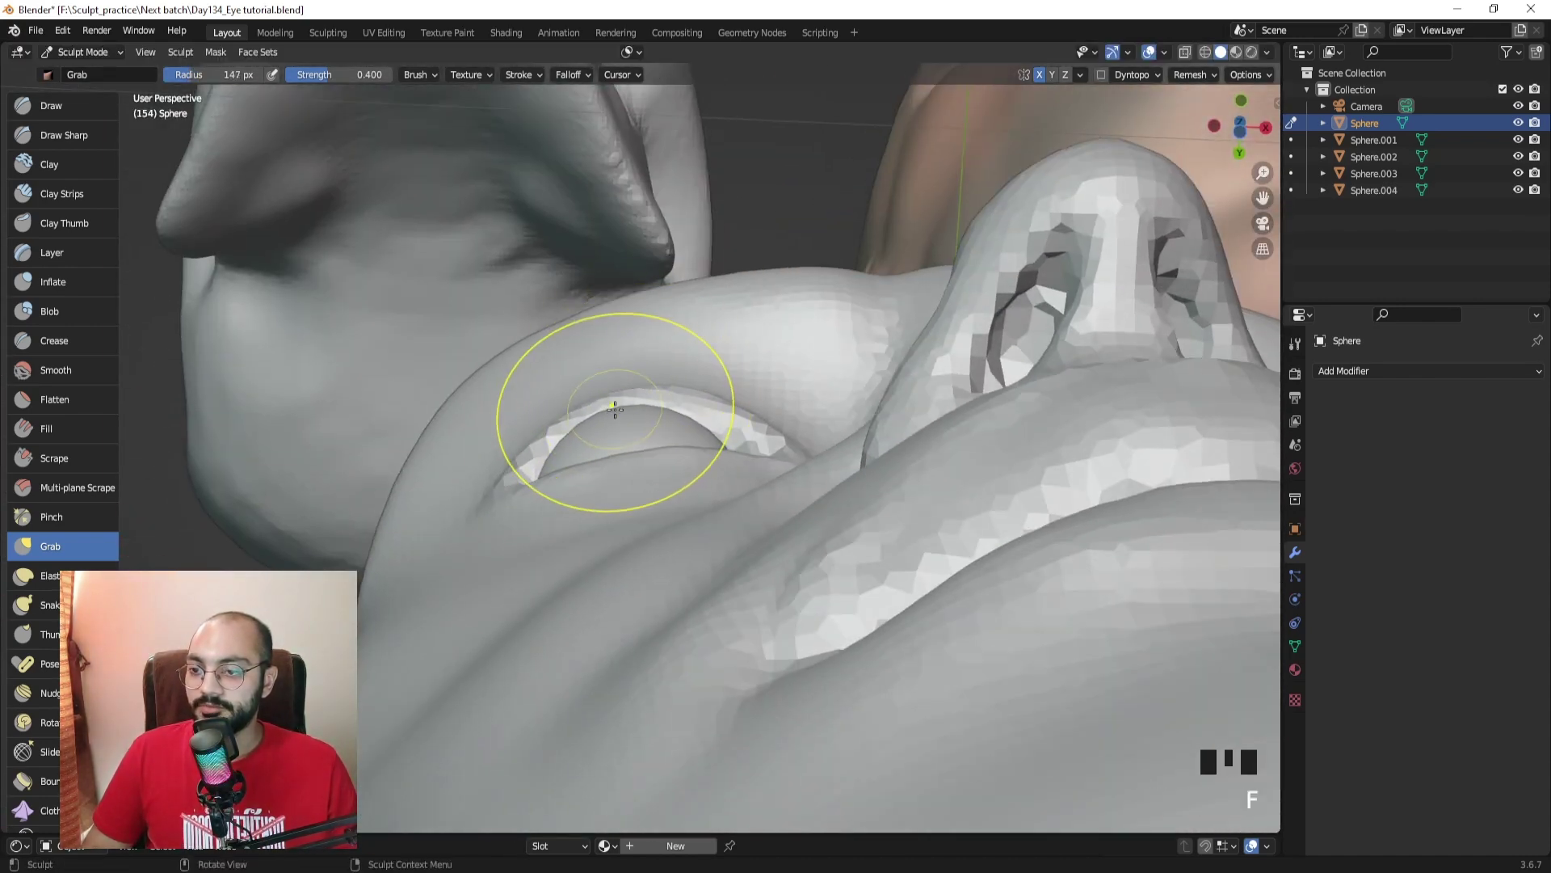
drag(687, 383, 685, 377)
drag(570, 425, 568, 419)
key(f)
click(696, 408)
drag(715, 416, 697, 385)
key(f)
middle_drag(583, 419, 745, 428)
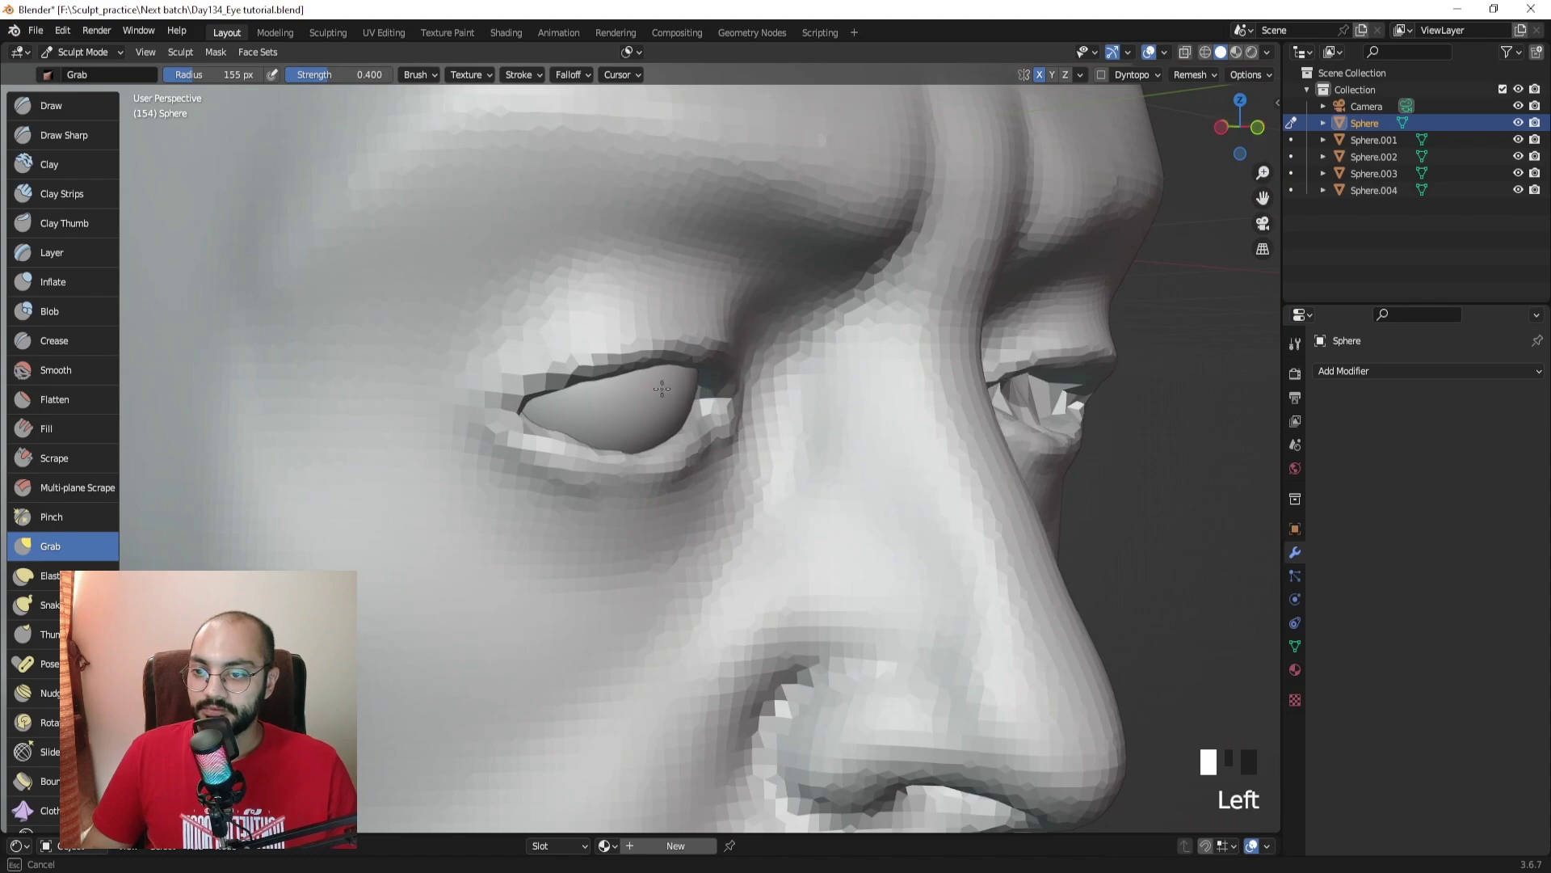
Step: Nudge the inner eye corner and the middle of the lid edge with larger Grab strokes, viewed from below
middle_drag(662, 388, 520, 480)
key(f)
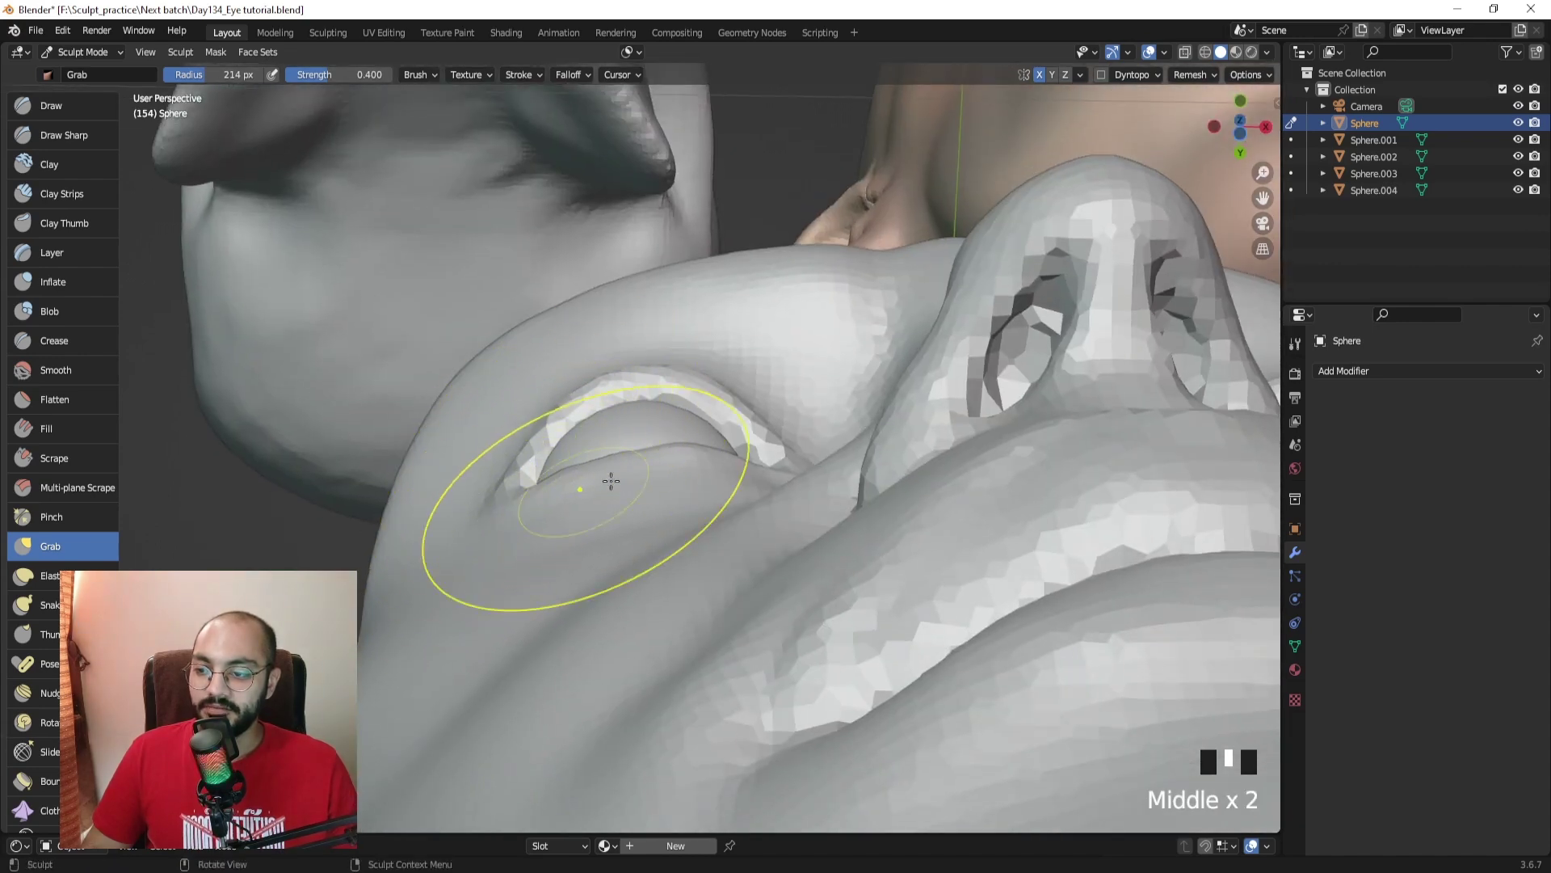
middle_drag(687, 467, 719, 459)
middle_drag(727, 458, 760, 449)
drag(775, 450, 782, 442)
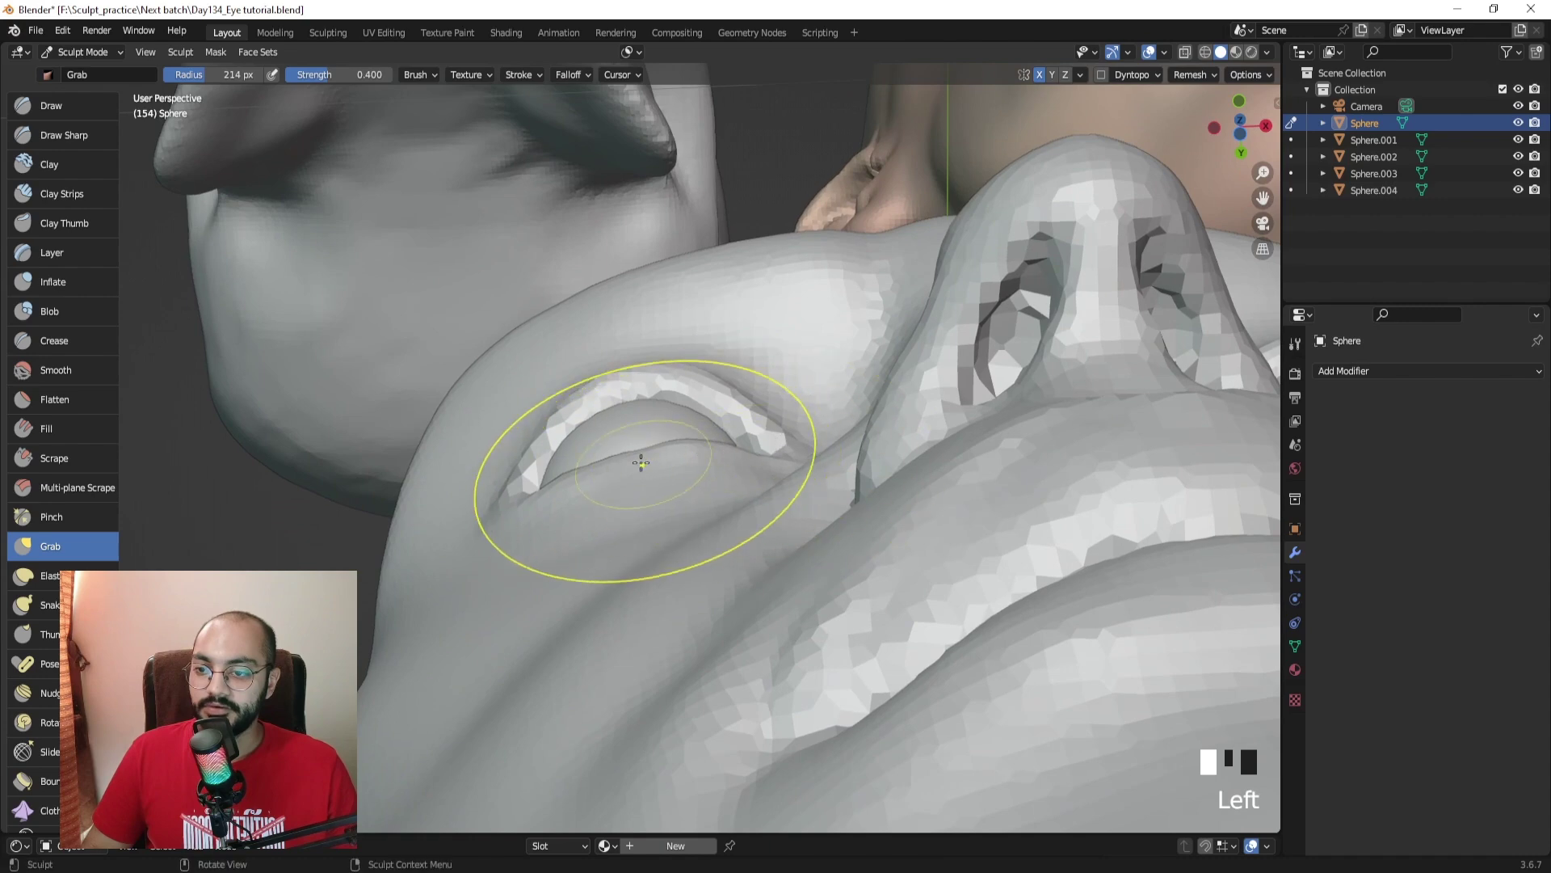
drag(641, 462, 635, 451)
mouse_move(635, 450)
middle_down()
mouse_move(651, 502)
mouse_move(614, 481)
middle_up()
Step: Shape the lower lid's curve toward its outer corner with smaller Grab strokes, viewed from above the brow
key(f)
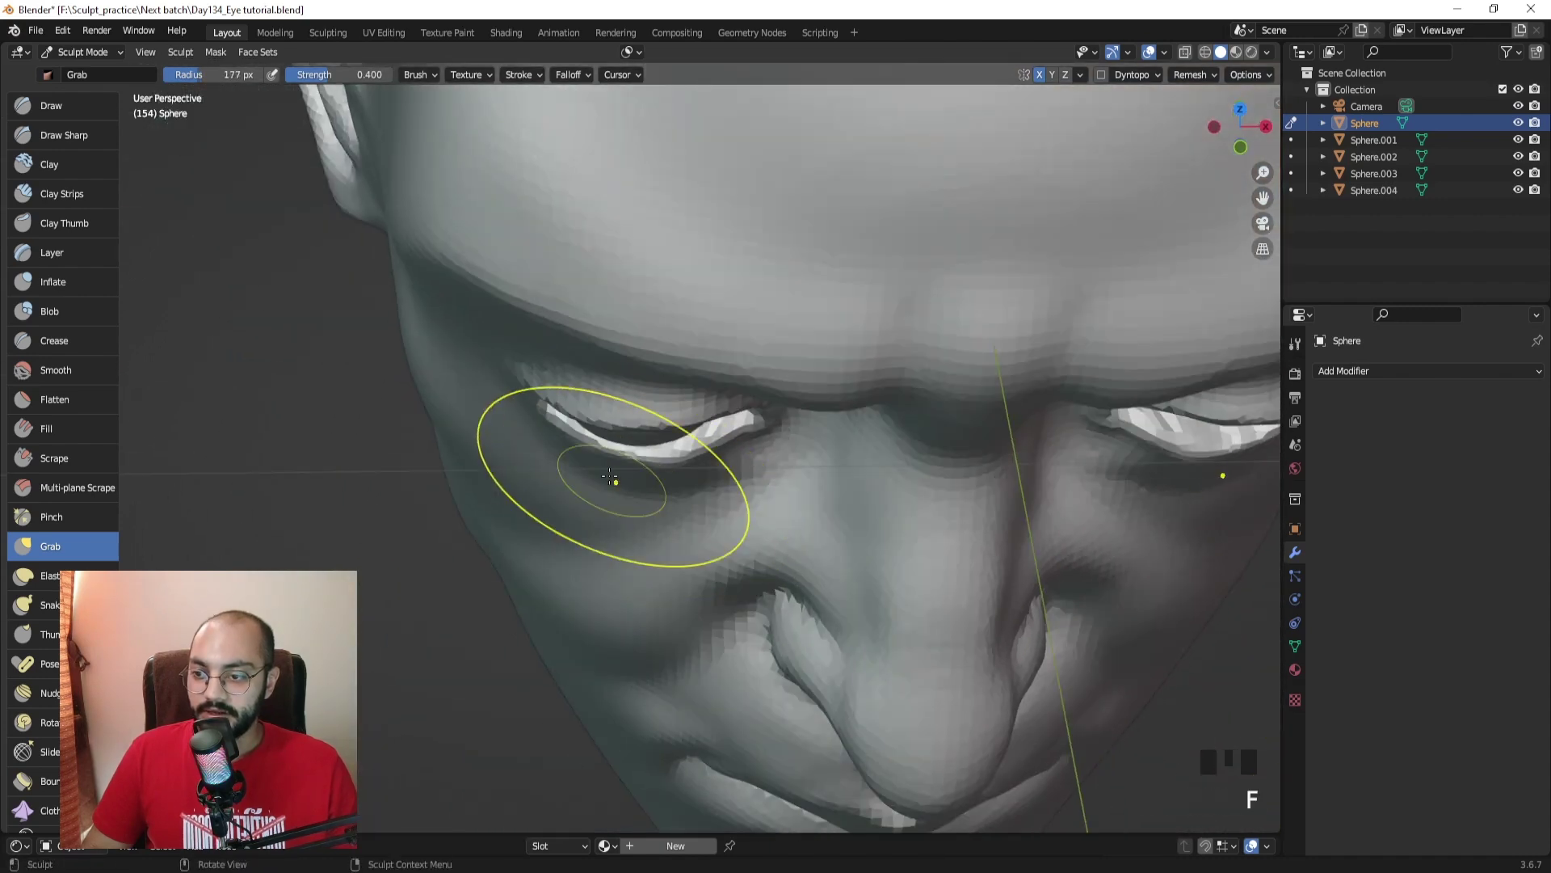
drag(609, 477, 608, 465)
ctrl+middle_drag(614, 477, 617, 451)
key(f)
click(710, 478)
drag(614, 477, 577, 465)
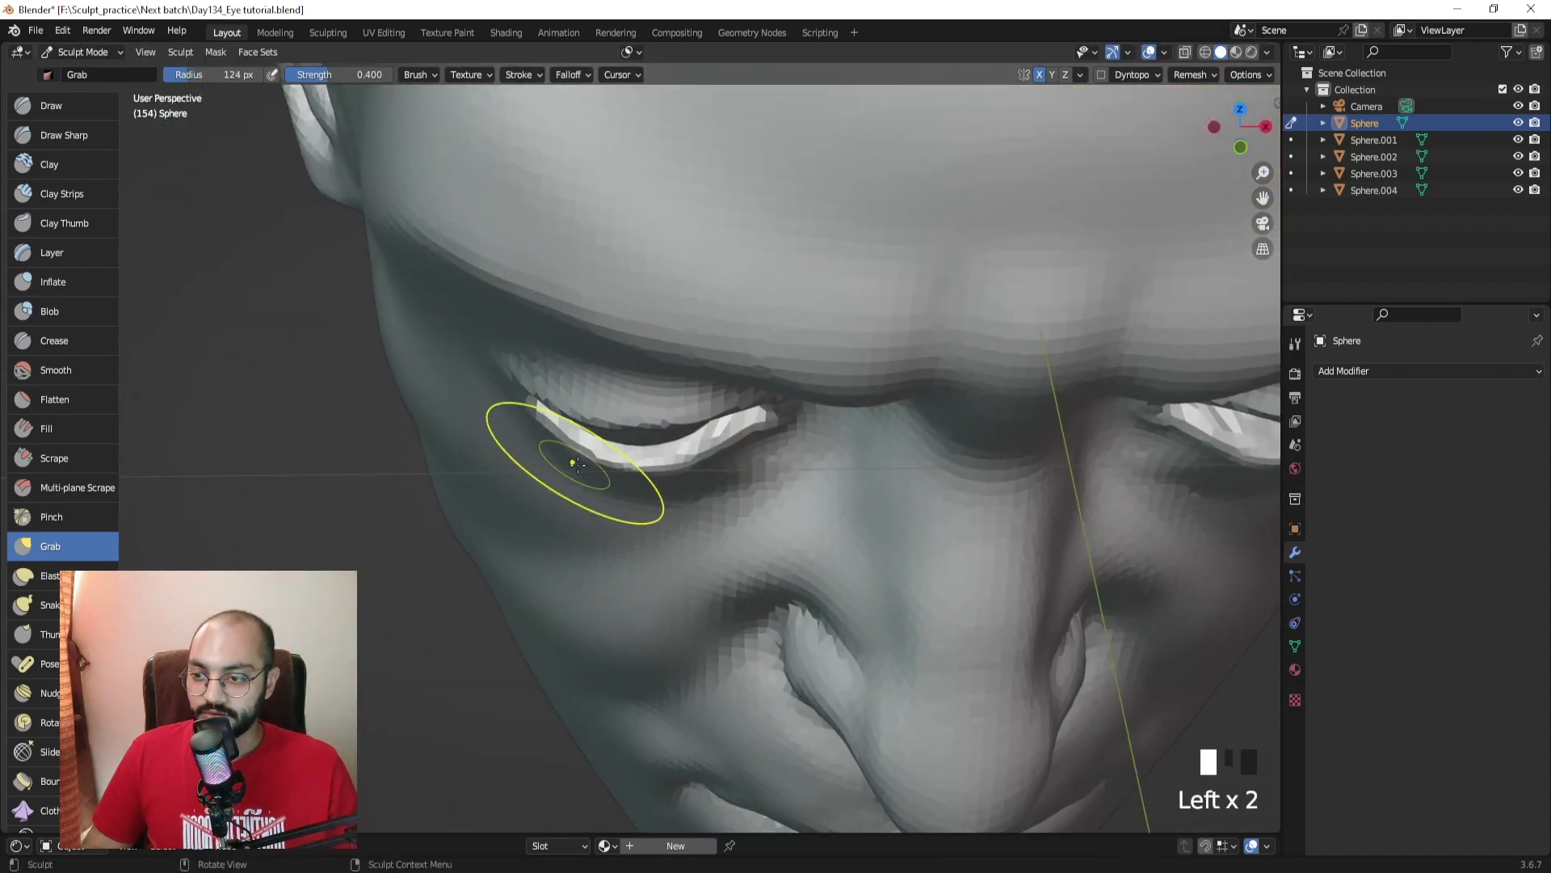
ctrl+middle_drag(575, 463, 647, 473)
key(f)
click(788, 426)
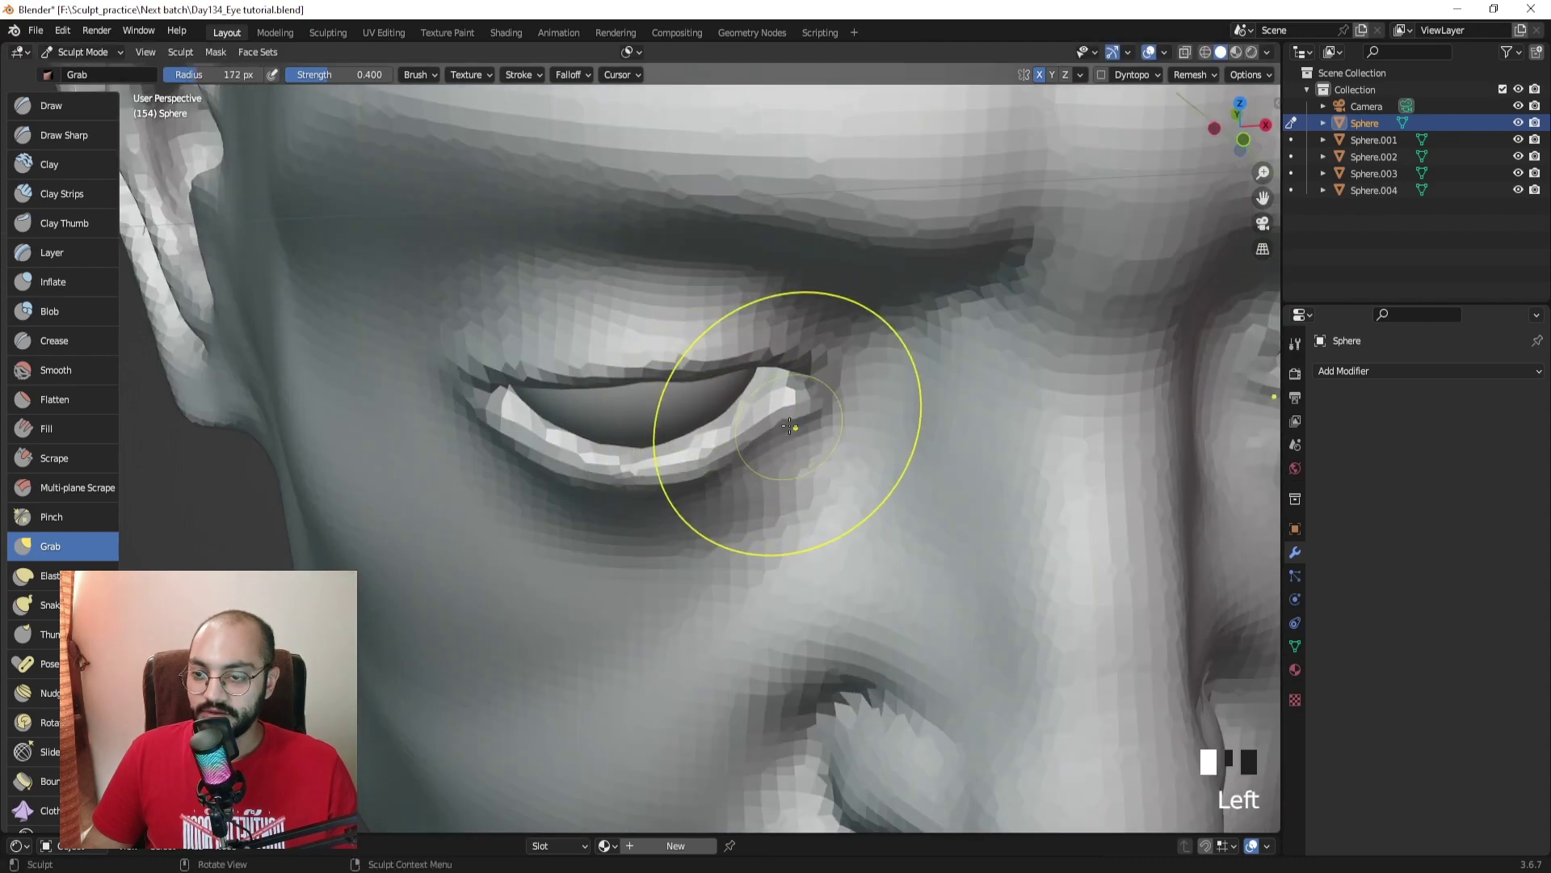
key(f)
middle_drag(711, 382, 762, 360)
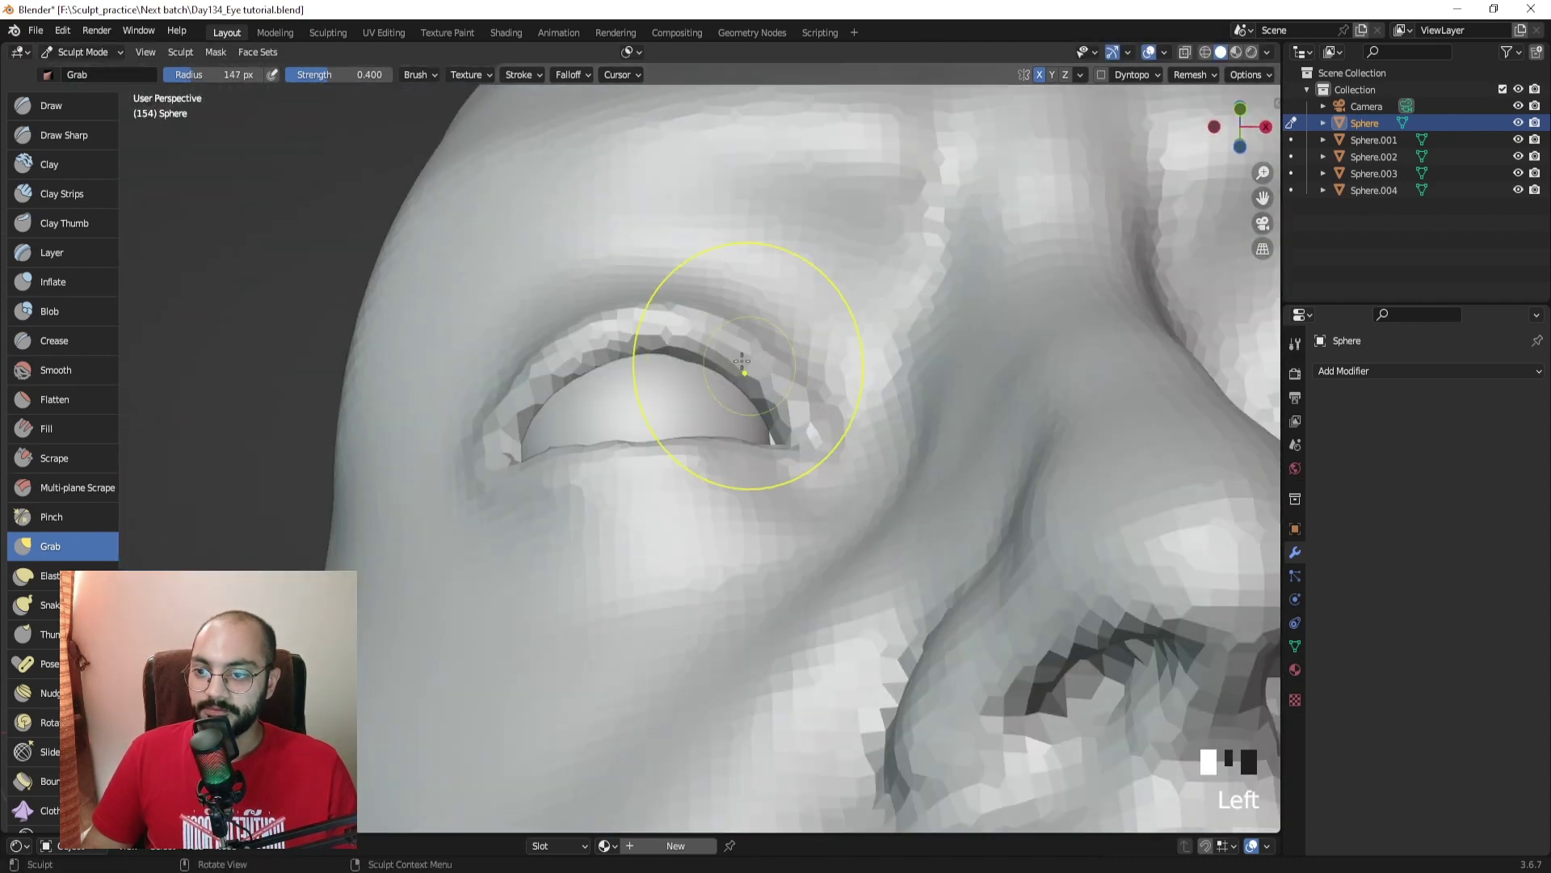
Step: Review the whole face from the front and set the head's sculpt symmetry to mirror on X and Z
ctrl+middle_drag(665, 332, 768, 440)
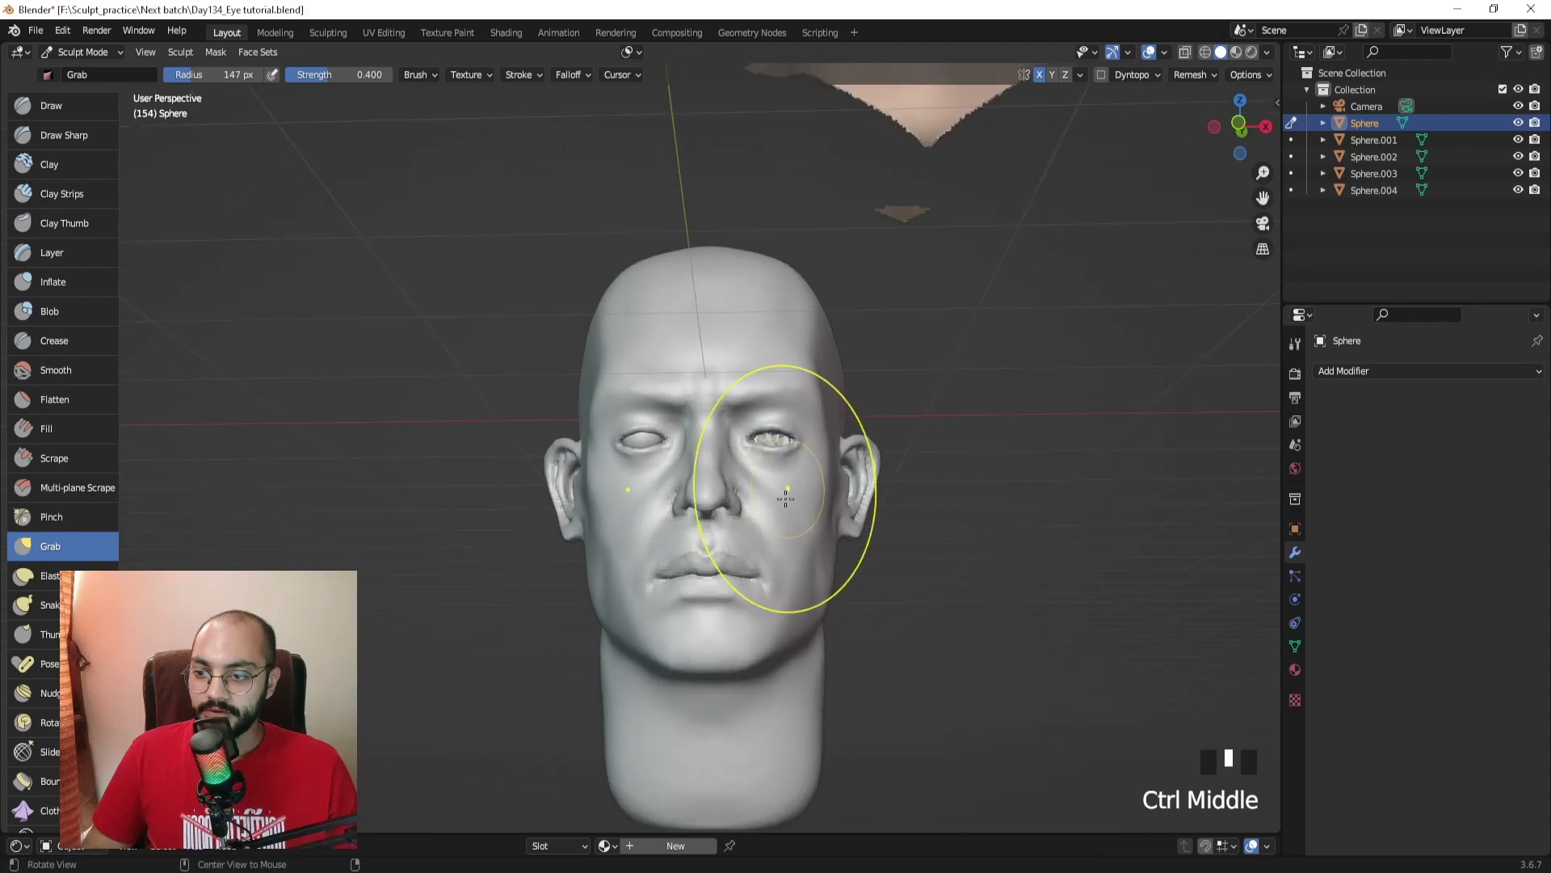
key(ctrl+Tab)
ctrl+middle_drag(904, 380, 673, 391)
click(660, 448)
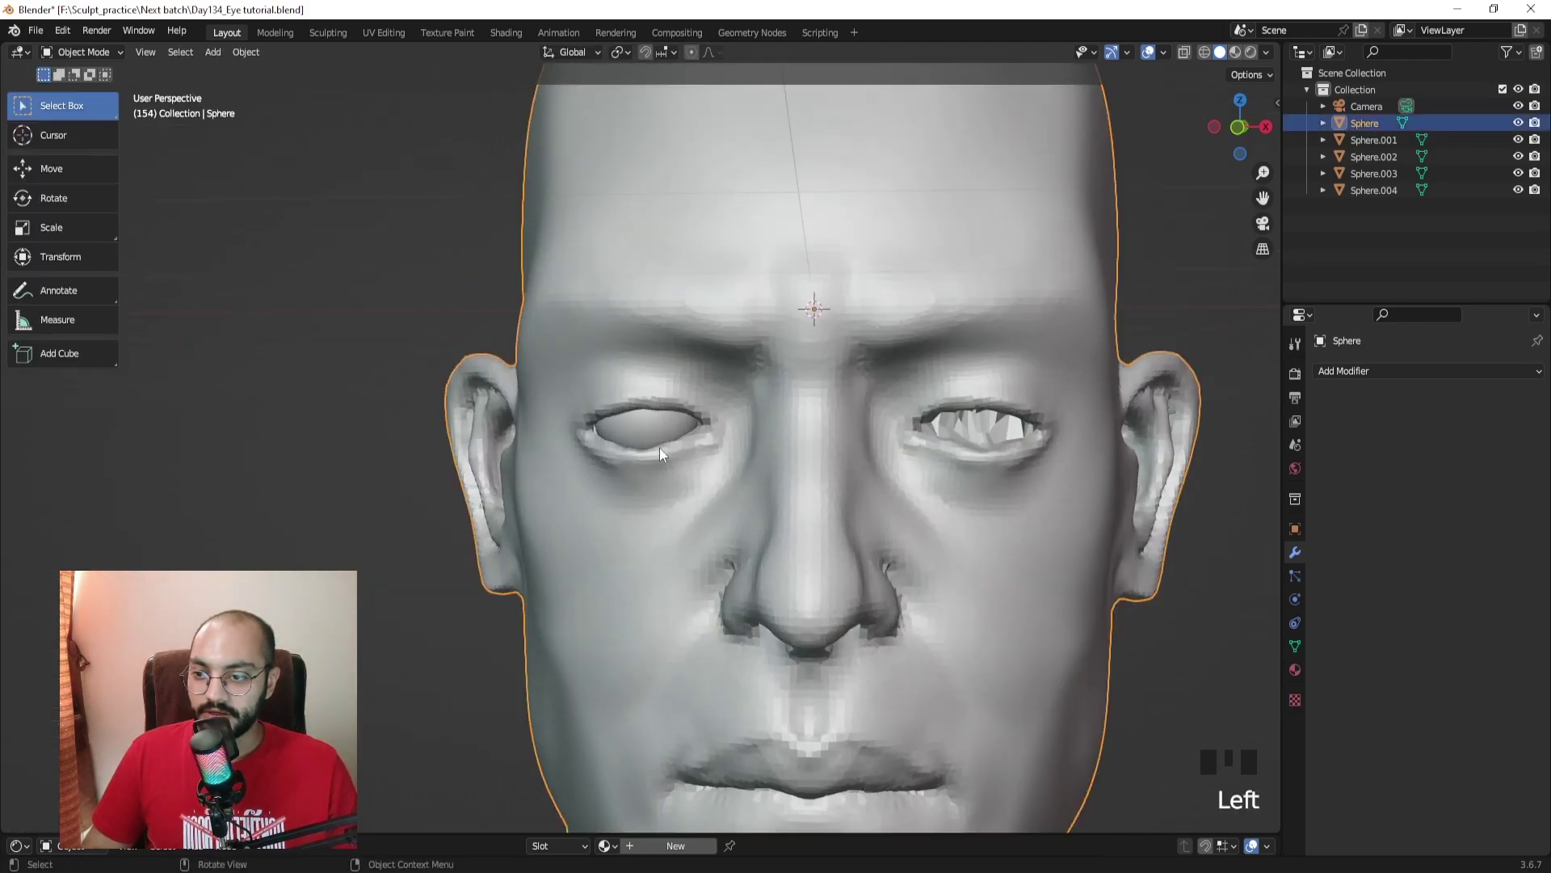
key(ctrl+Tab)
click(681, 497)
click(1081, 75)
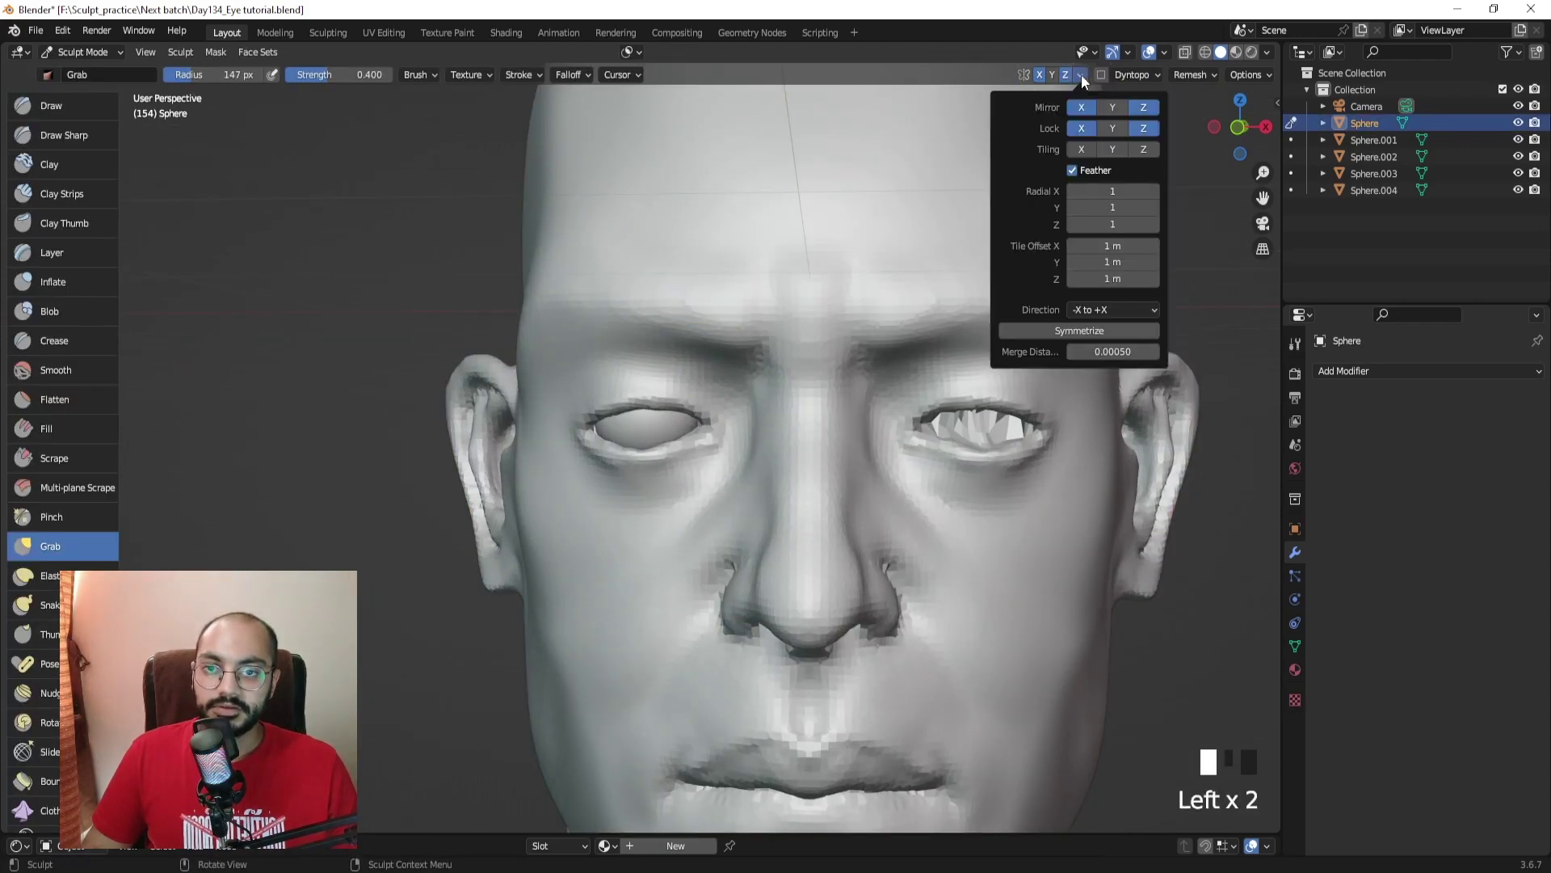
Step: Open the eye by raising the outer part and middle of the upper lid with Grab strokes in front view
scroll(714, 366, up, 3)
mouse_move(679, 353)
middle_down()
mouse_move(647, 339)
mouse_move(616, 385)
middle_up()
key(KP_1)
scroll(711, 408, up, 2)
drag(553, 409, 568, 350)
key(f)
click(693, 399)
drag(659, 366, 660, 337)
key(f)
click(624, 357)
drag(576, 396, 565, 385)
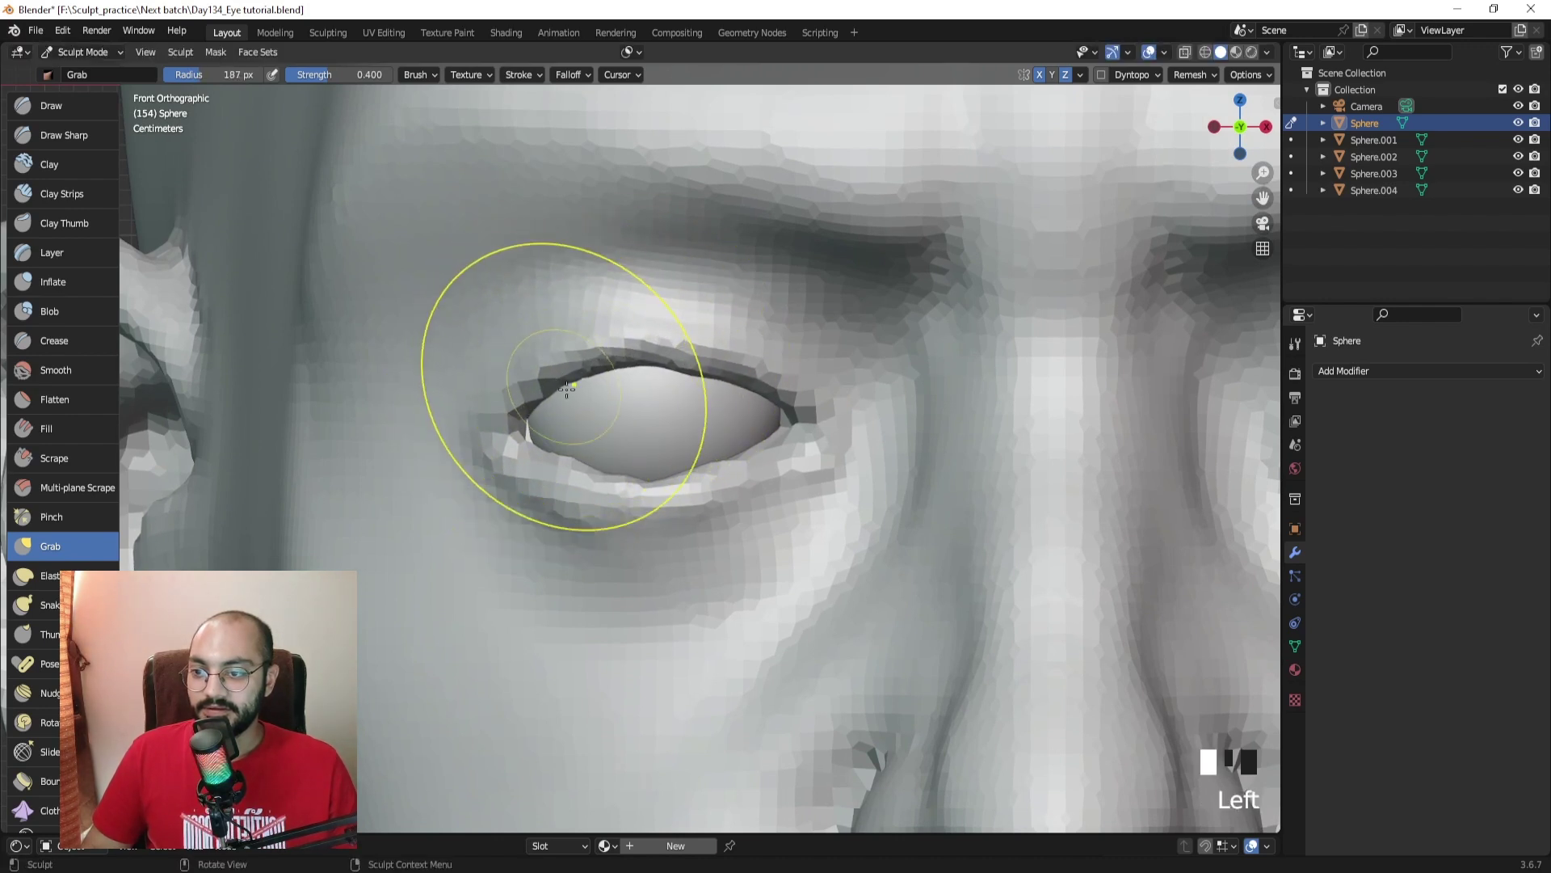
Step: Refine the upper lid's arch with small upward Grab strokes at its middle and outer edge in front view
drag(680, 384, 683, 368)
key(f)
click(674, 370)
key(f)
click(646, 363)
key(f)
click(606, 374)
drag(540, 399, 535, 389)
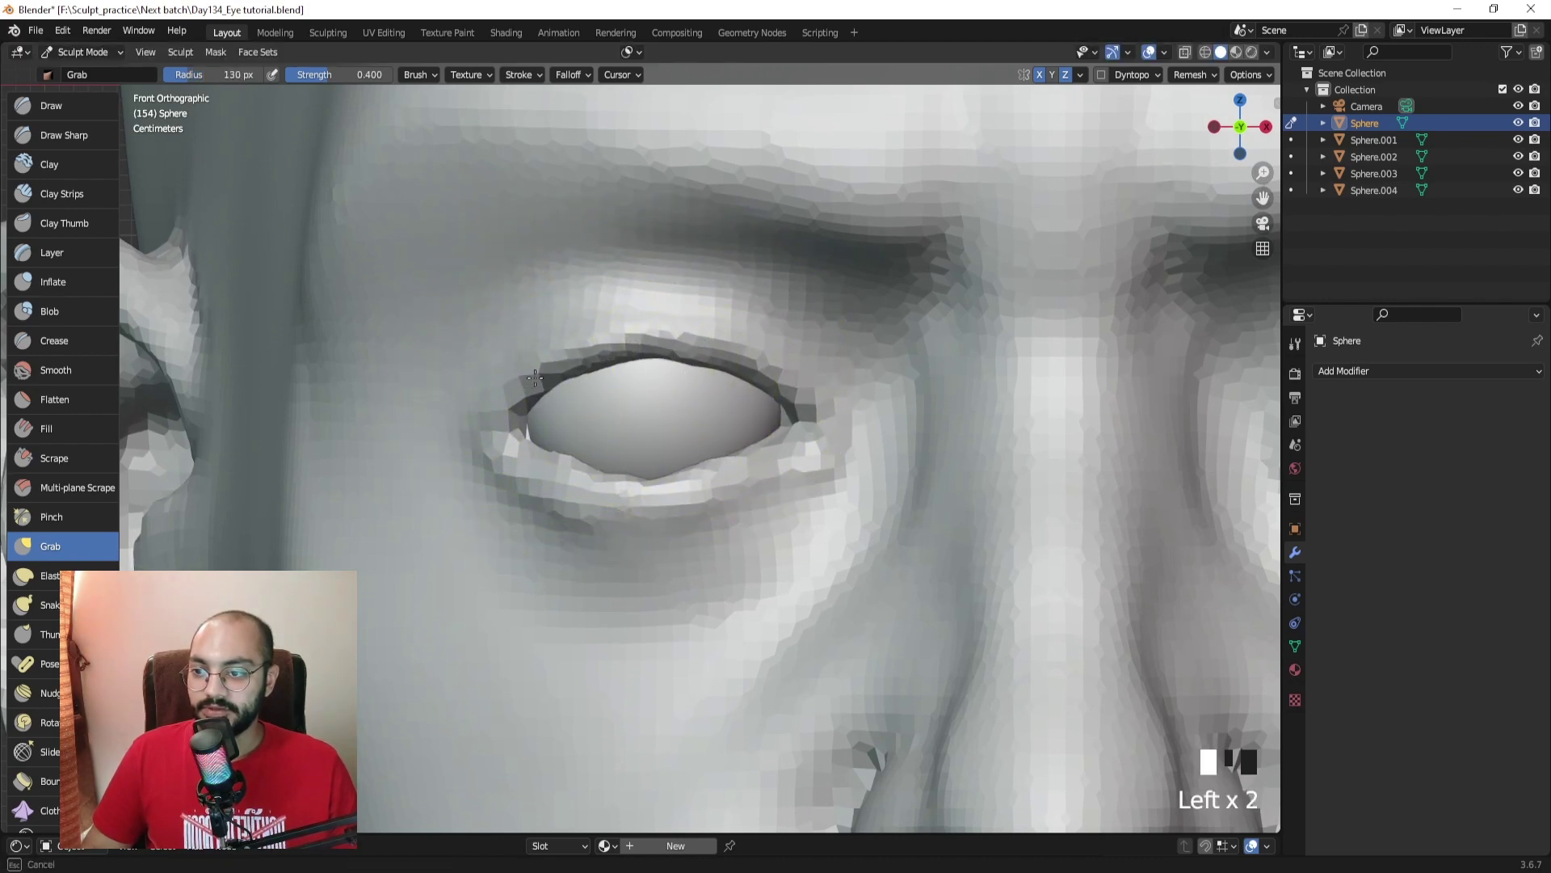
key(f)
click(579, 381)
drag(673, 383, 675, 375)
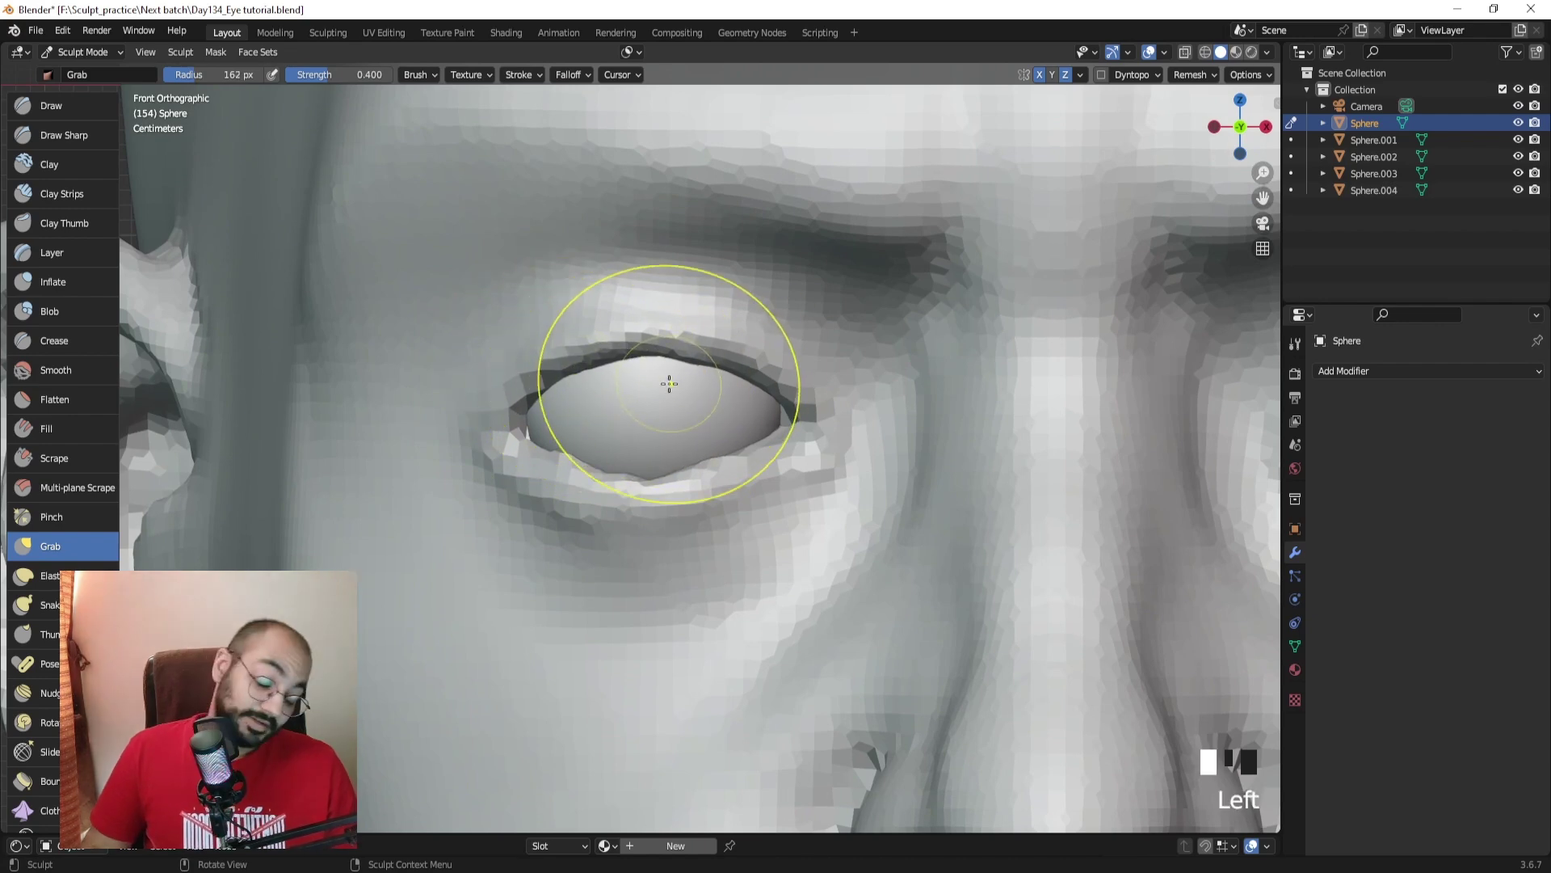
Step: Lift the middle of the upper lid in a slightly turned view and shift its peak toward the nose
key(f)
click(697, 446)
key(f)
click(577, 443)
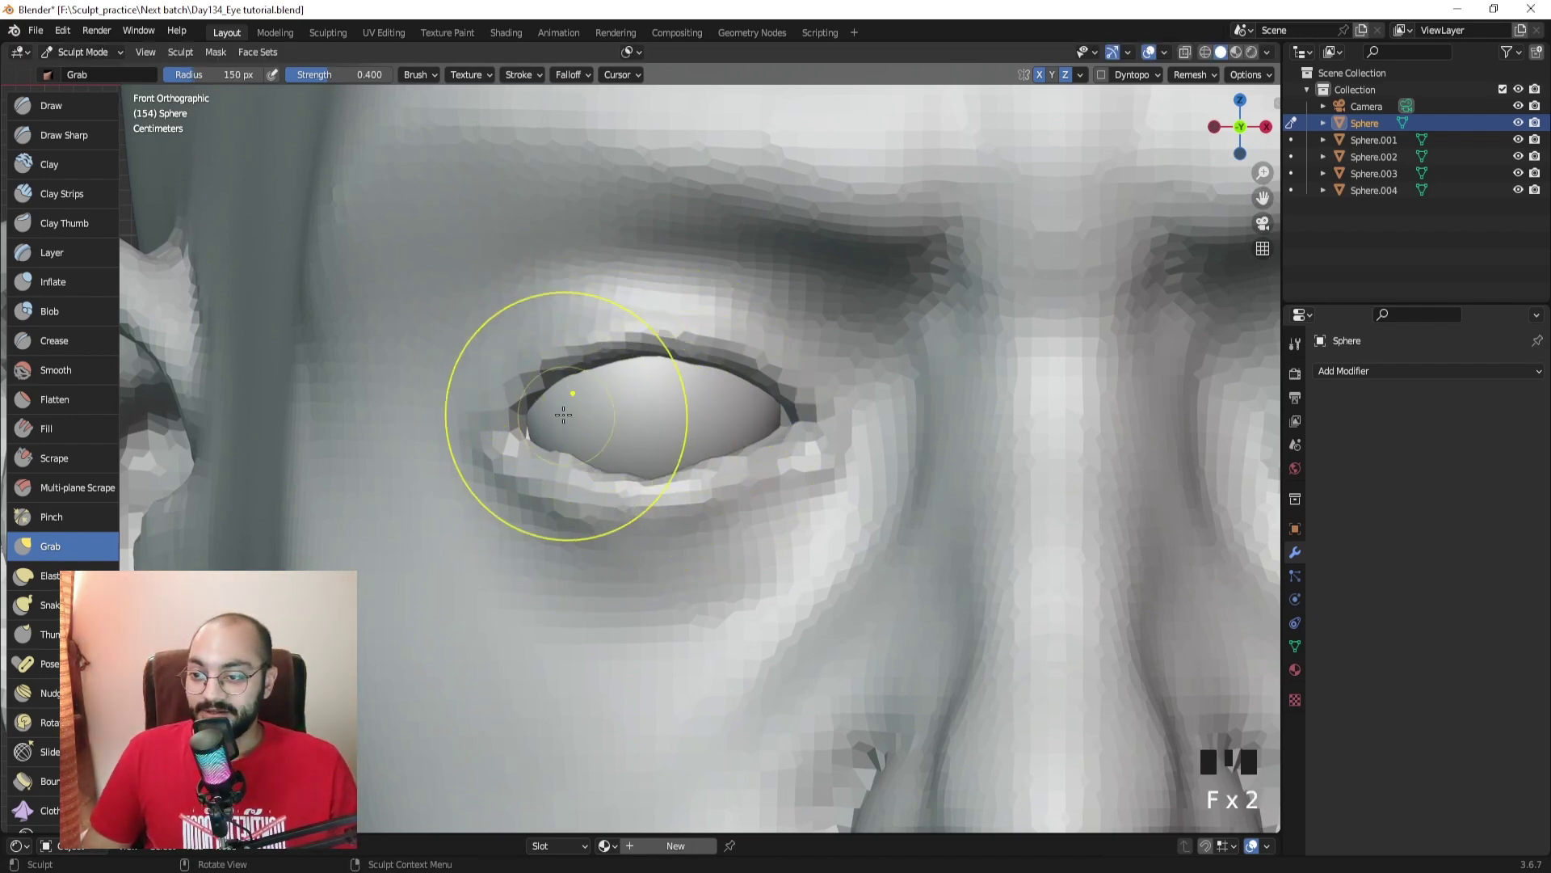
middle_drag(703, 401, 711, 400)
drag(688, 364, 678, 346)
middle_drag(678, 347, 700, 368)
key(f)
click(710, 367)
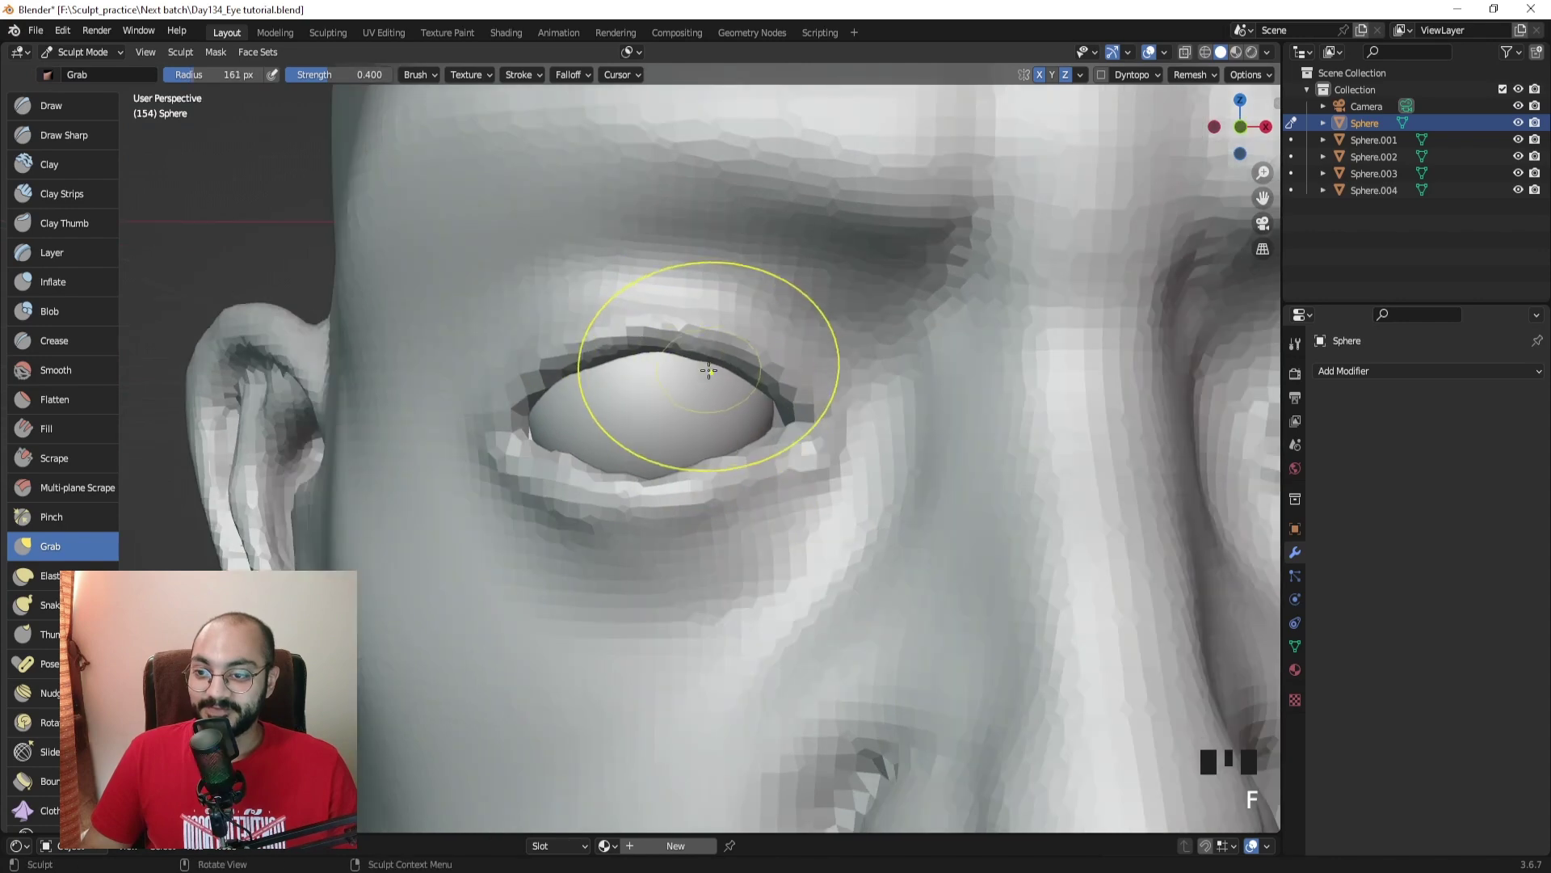
mouse_move(682, 370)
mouse_down()
mouse_move(662, 358)
mouse_move(699, 368)
mouse_up()
Step: Compare the eye's front view with the eyes in the reference portraits
key(KP_1)
key(f)
click(697, 367)
key(f)
click(830, 367)
key(f)
click(634, 366)
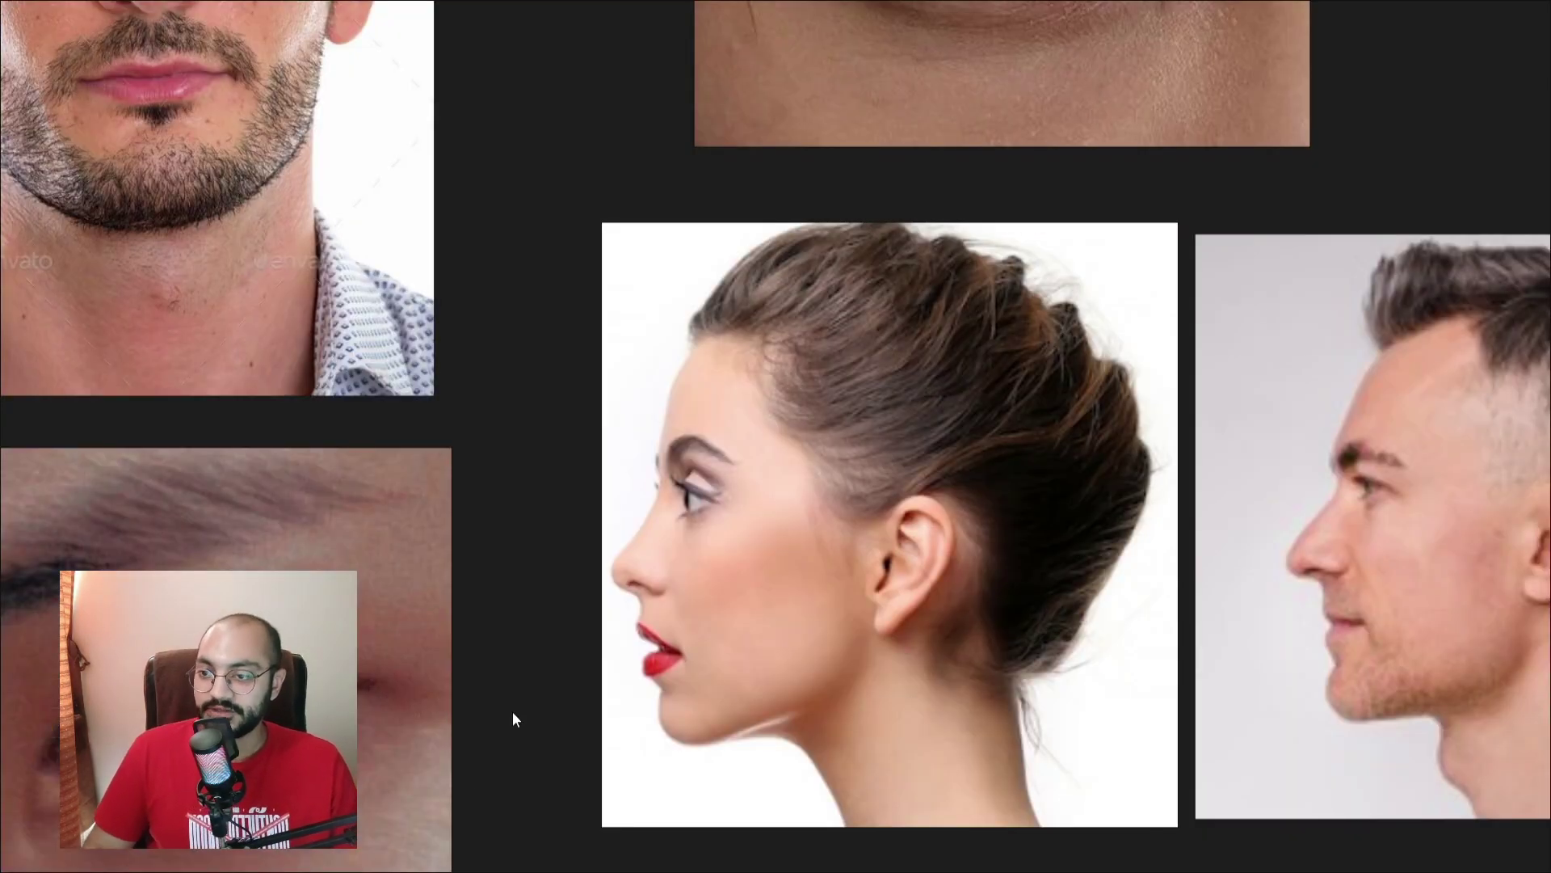
alt+drag(433, 496, 691, 629)
alt+drag(229, 200, 732, 483)
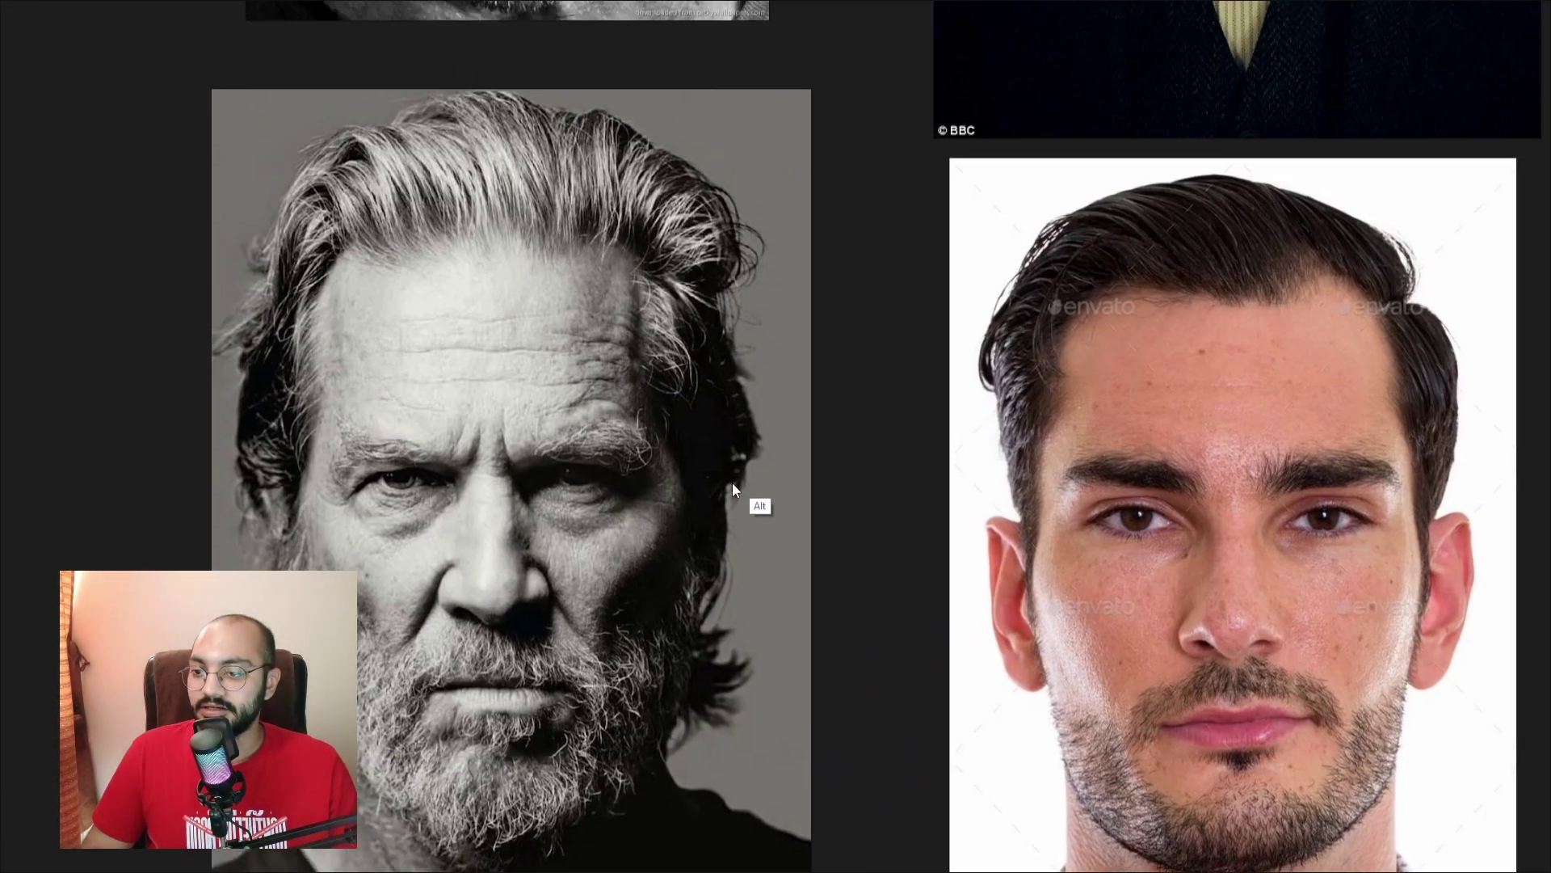
alt+drag(1096, 217, 666, 577)
middle_drag(549, 8, 705, 396)
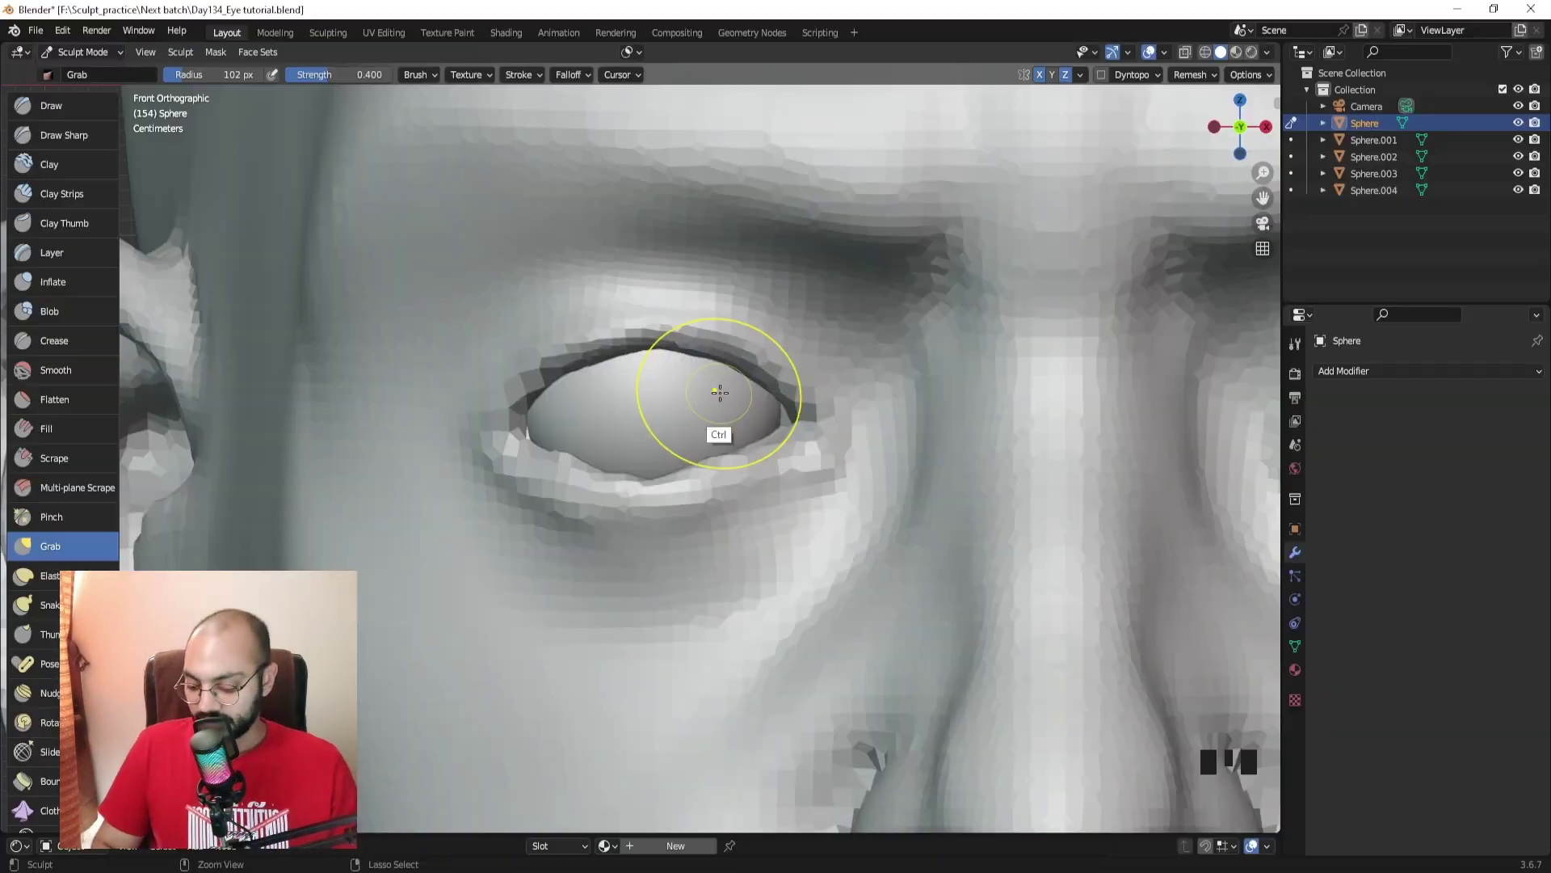
Step: Adjust the outer upper lid and raise the lower lid's middle and outer part with Grab strokes in front view
key(f)
click(749, 395)
click(592, 361)
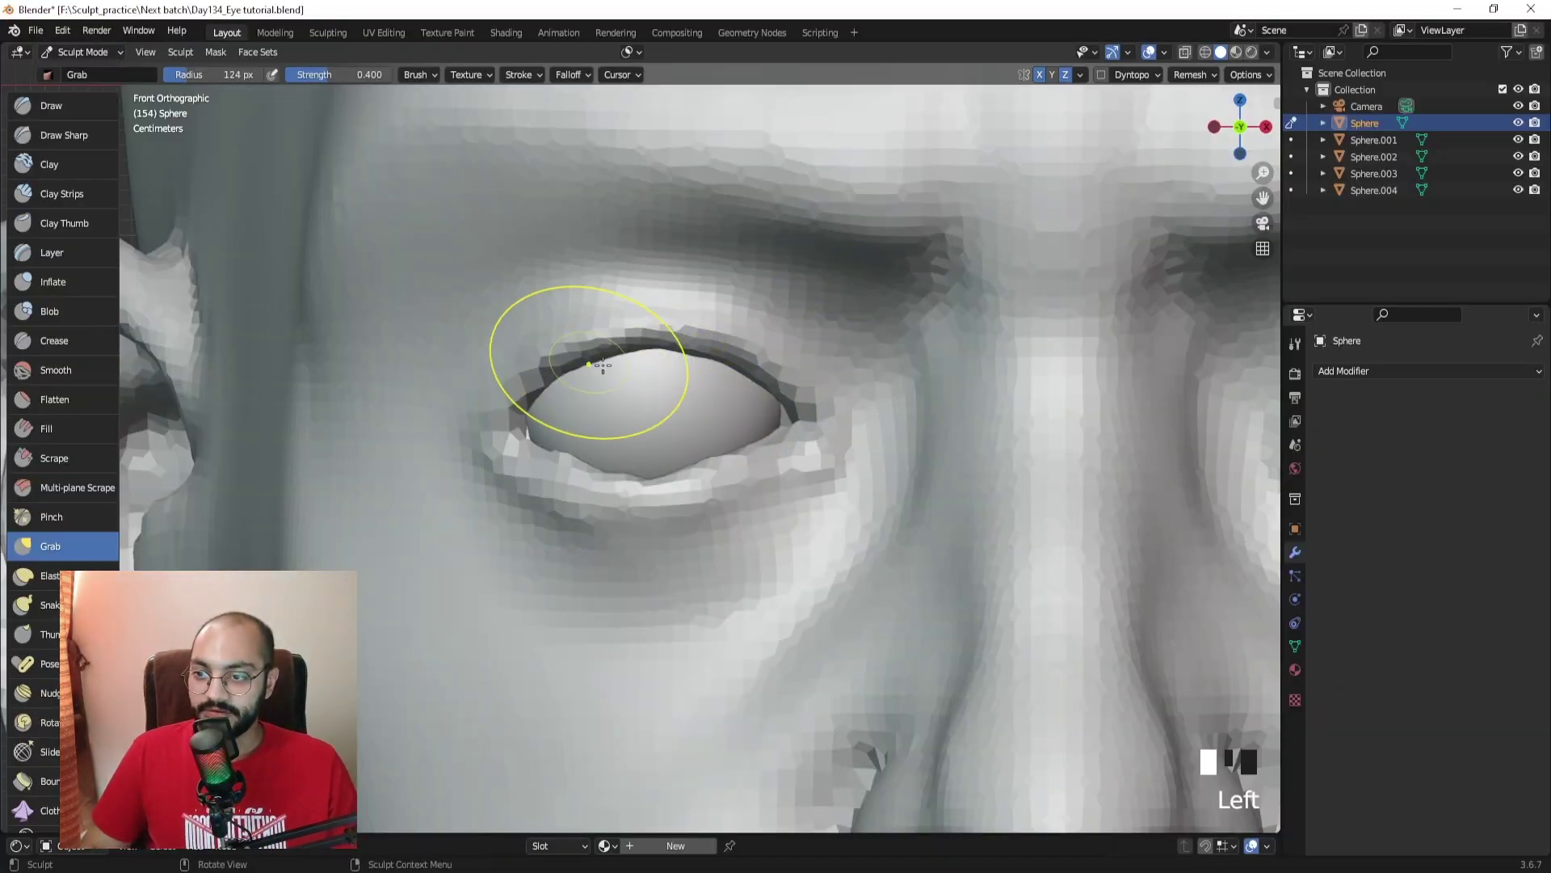
key(f)
click(757, 385)
key(f)
click(641, 512)
drag(645, 507, 649, 492)
key(f)
drag(585, 536, 603, 493)
Step: Adjust the middle of the lower lid with the Grab brush from above so it wraps the eyeball
mouse_move(606, 495)
middle_down()
mouse_move(662, 541)
mouse_move(749, 533)
middle_up()
key(f)
click(737, 533)
key(f)
click(617, 481)
mouse_move(649, 495)
ctrl+alt+mouse_down()
mouse_move(648, 457)
mouse_move(595, 468)
mouse_move(669, 459)
ctrl+alt+mouse_up()
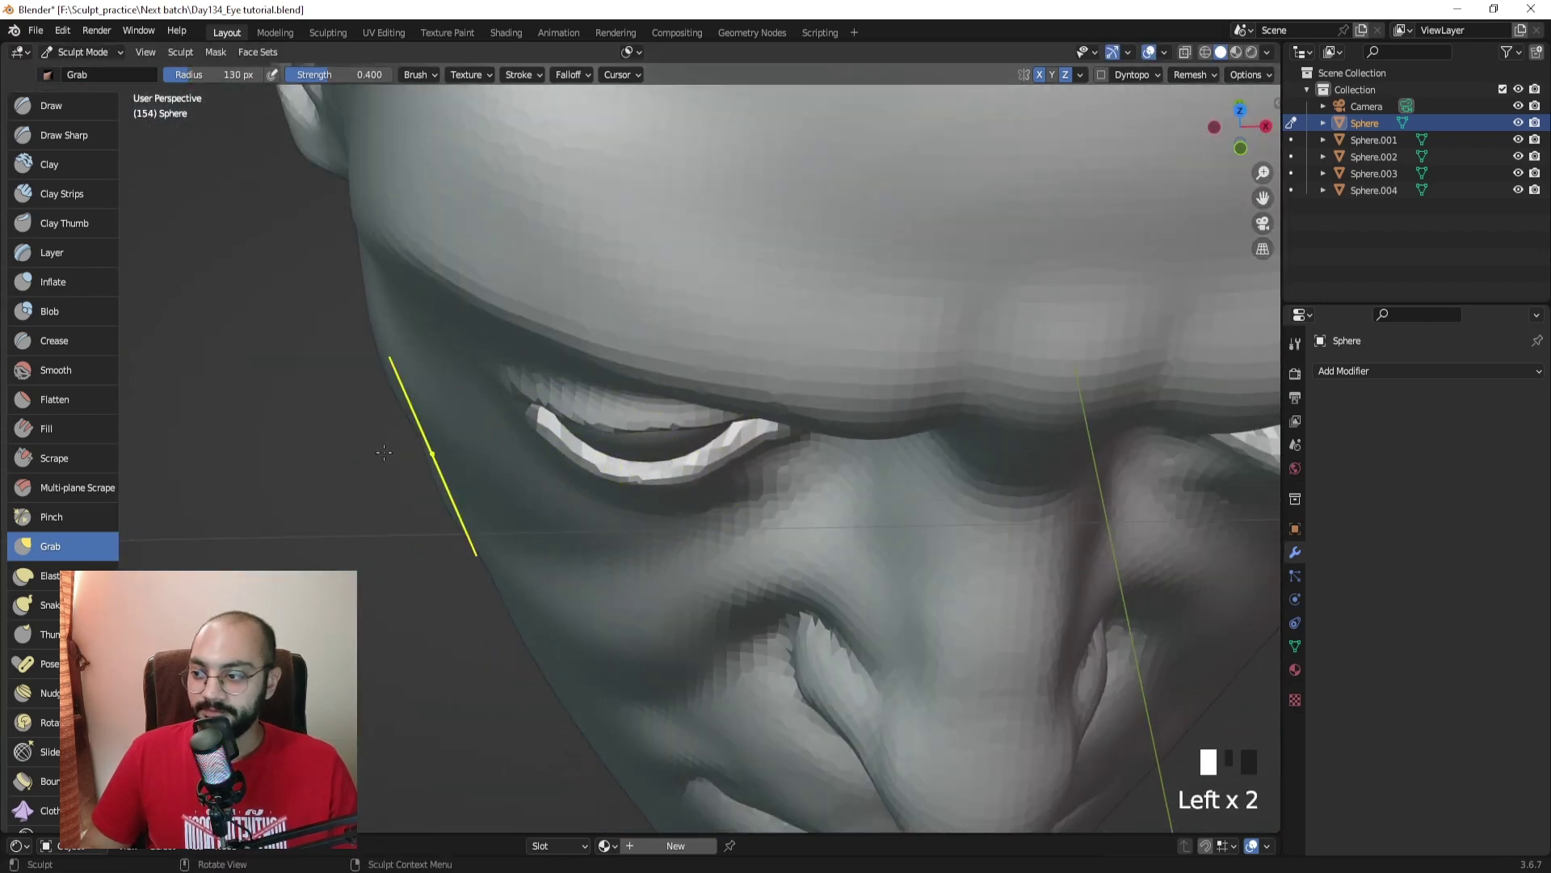
Step: Flatten the lower and upper lid rims with the Scrape brush, undoing one stroke on the lower rim
click(54, 459)
mouse_move(647, 452)
ctrl+middle_down()
mouse_move(671, 484)
mouse_move(772, 436)
ctrl+middle_up()
key(f)
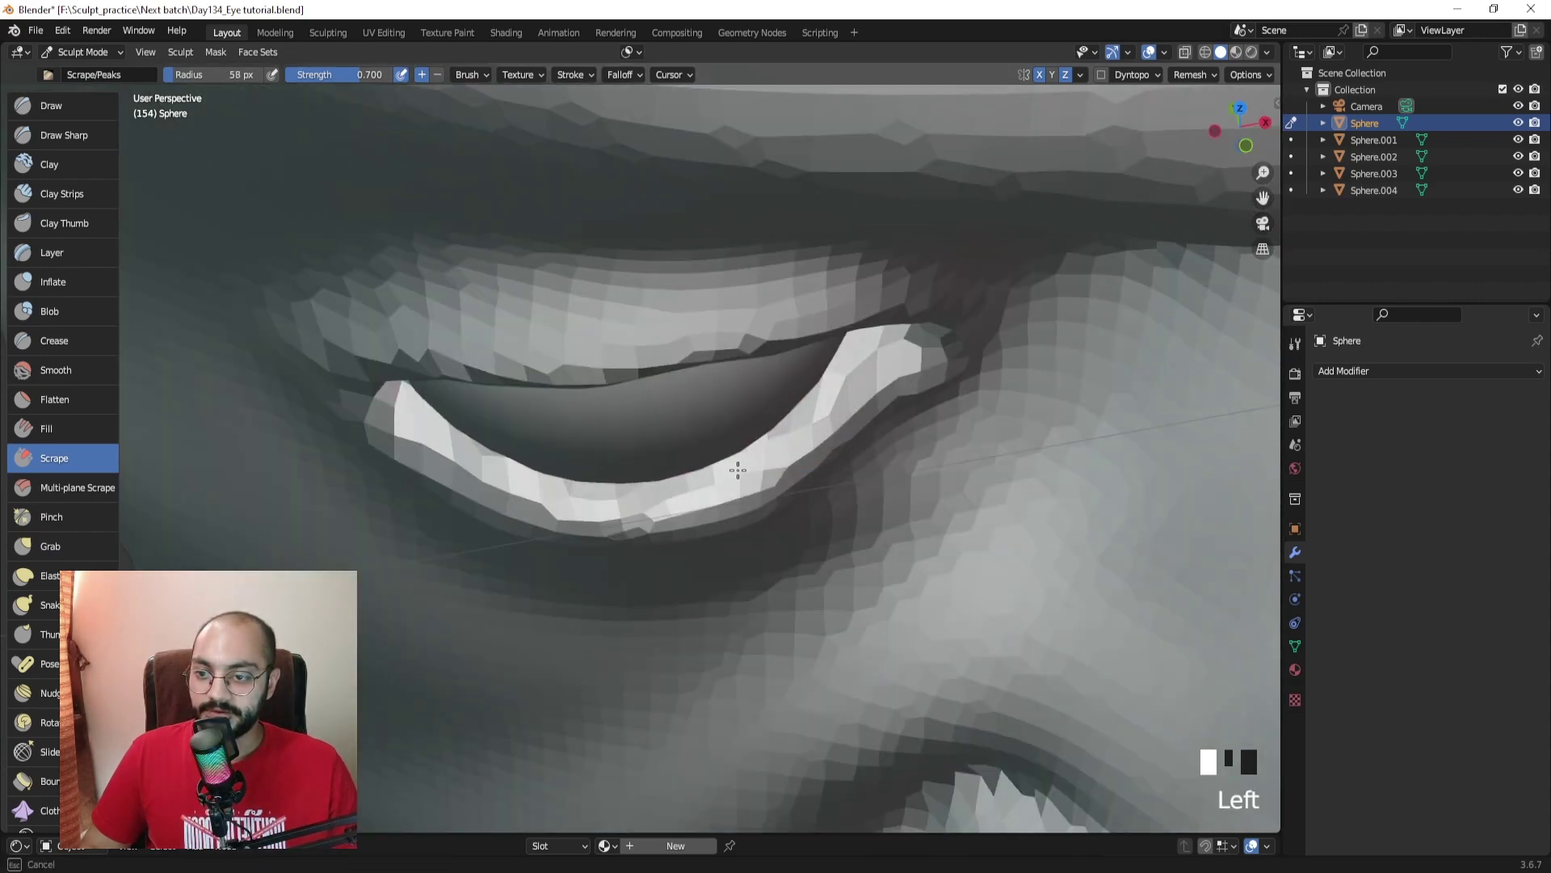
drag(681, 495, 461, 464)
mouse_move(522, 469)
middle_down()
mouse_move(544, 332)
mouse_move(519, 450)
middle_up()
key(ctrl+z)
key(f)
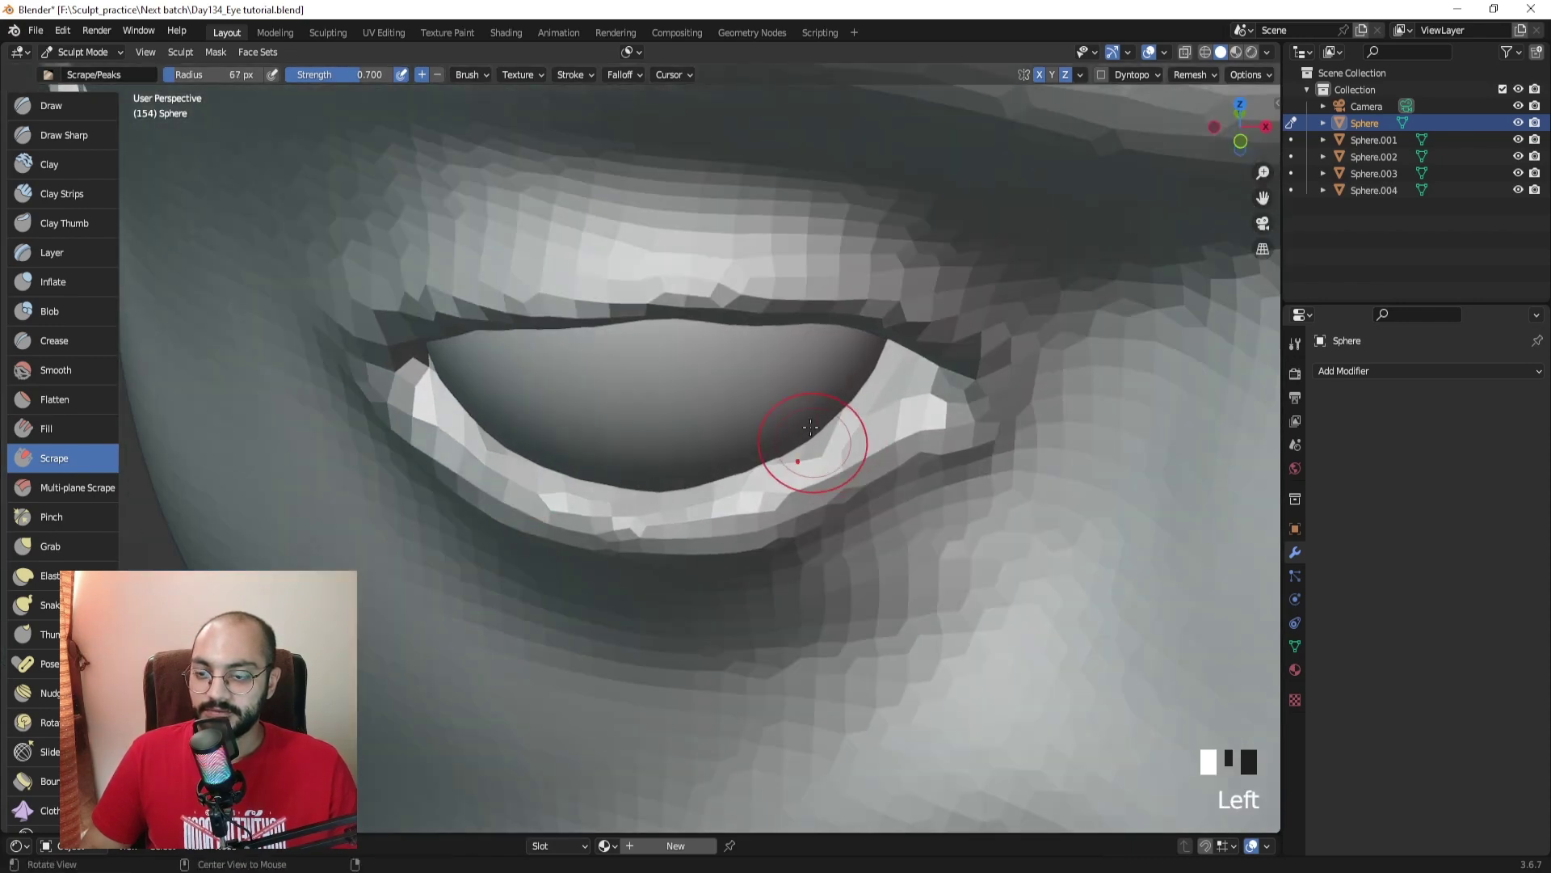
middle_drag(811, 426, 734, 338)
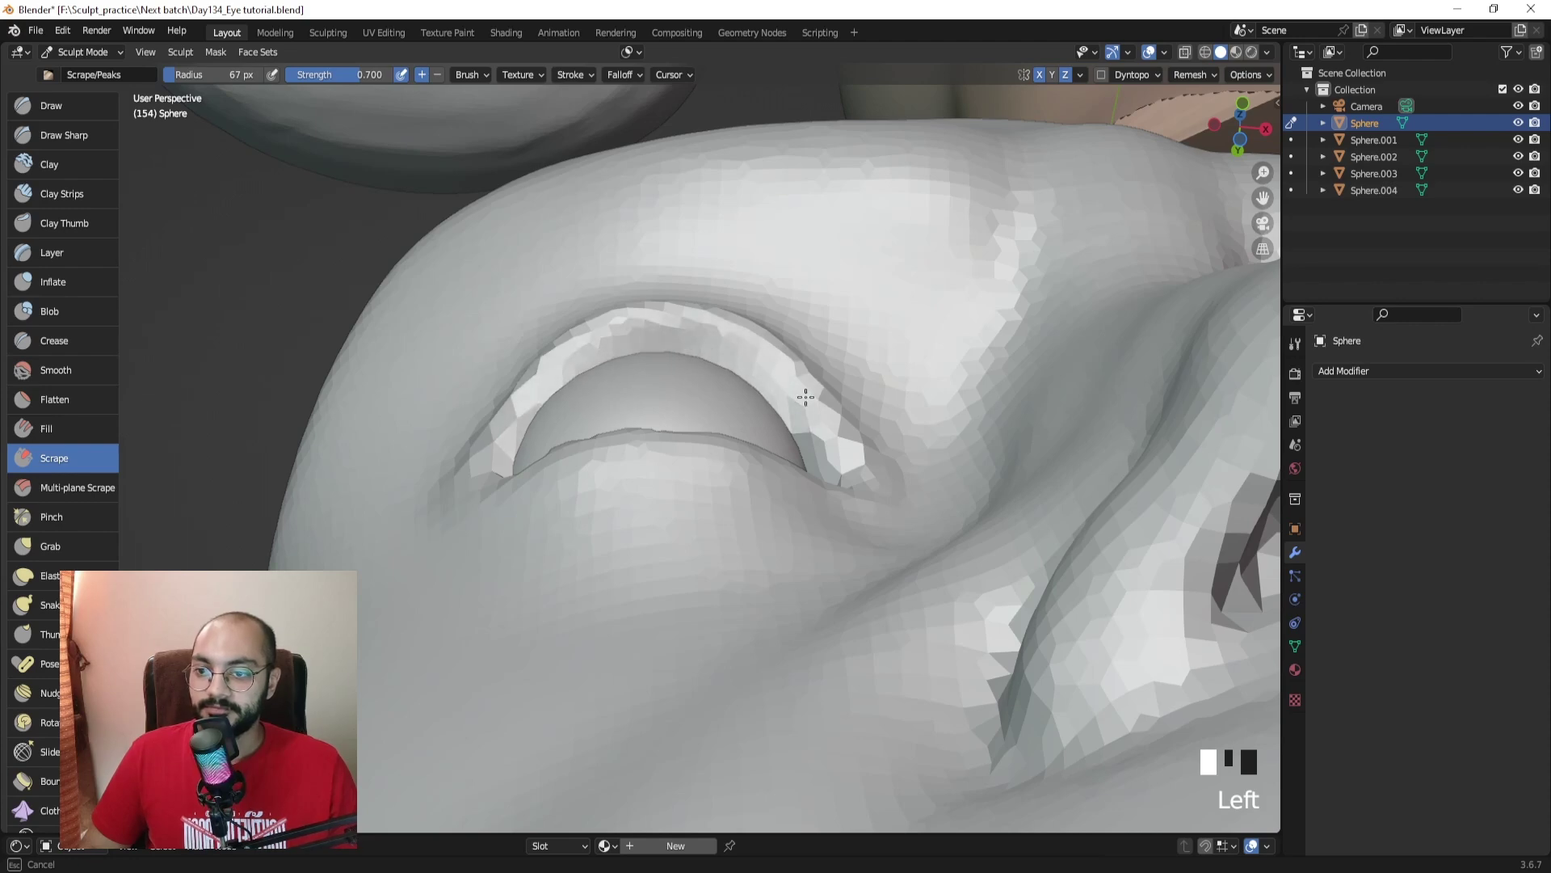
mouse_move(747, 340)
middle_down()
mouse_move(754, 495)
mouse_move(755, 462)
mouse_move(1040, 546)
mouse_move(1014, 530)
mouse_move(1074, 451)
mouse_move(1010, 448)
middle_up()
Step: Add a Mirror modifier on the X axis to the eyeball in Object Mode, using the head Sphere as mirror object
key(ctrl+Tab)
click(1041, 546)
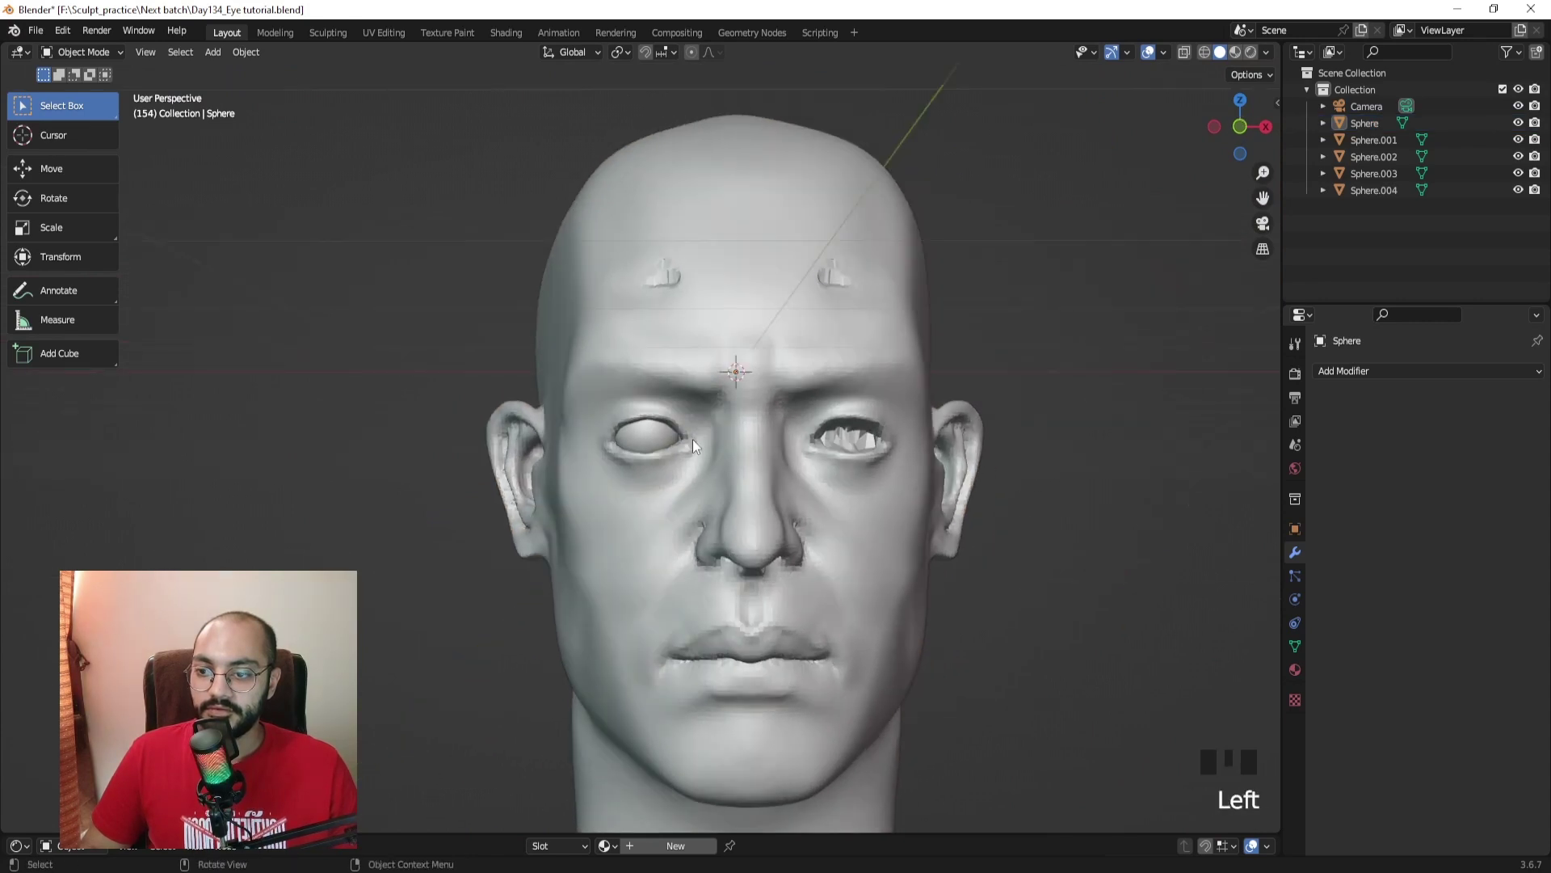
click(628, 432)
click(1348, 371)
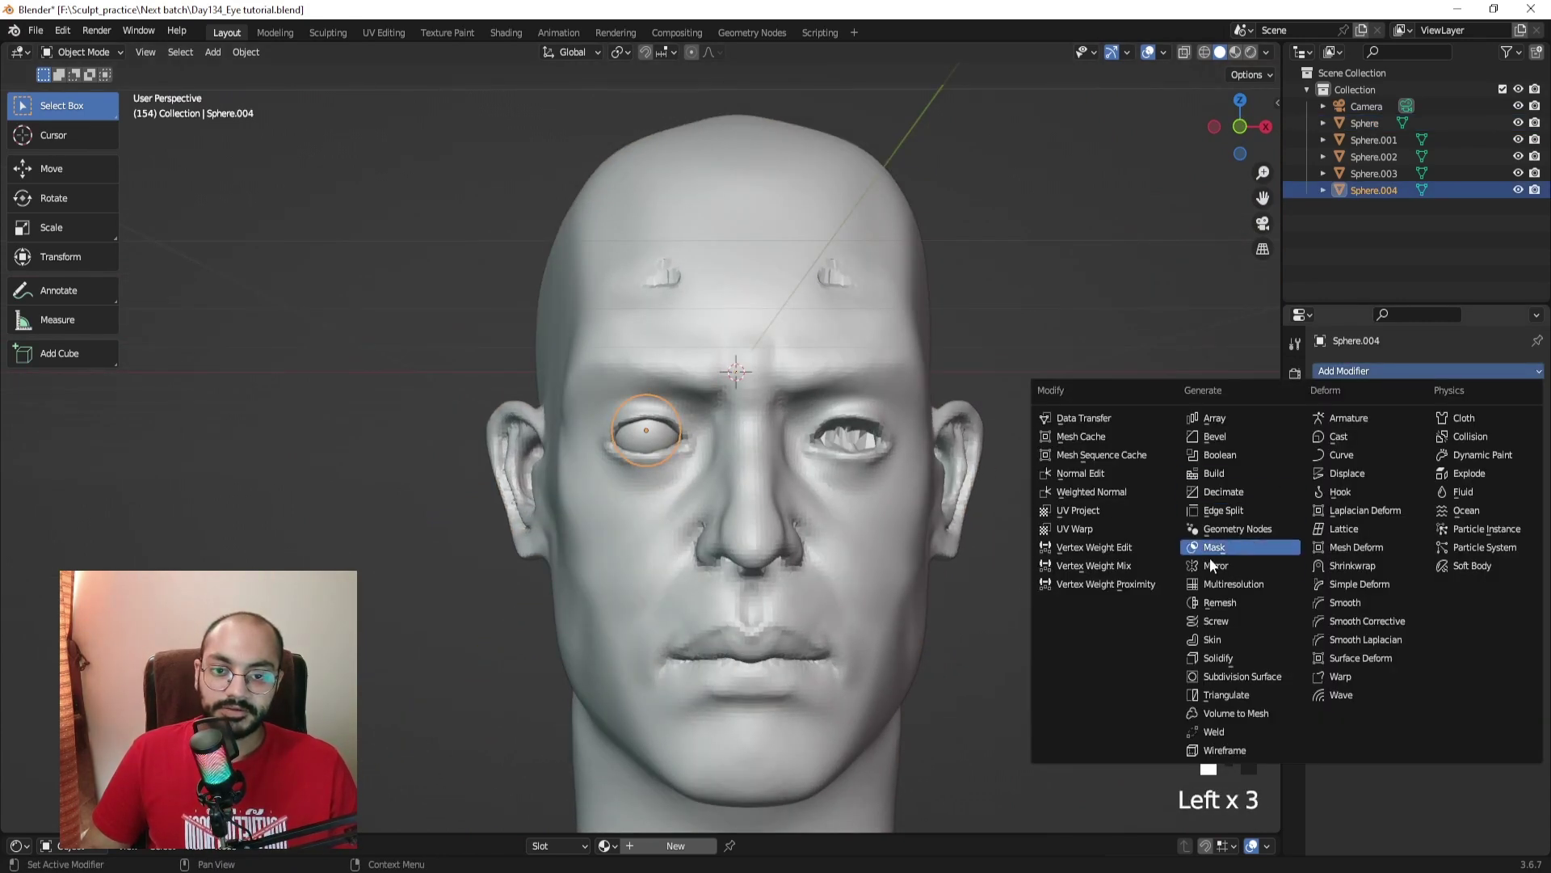
click(1210, 549)
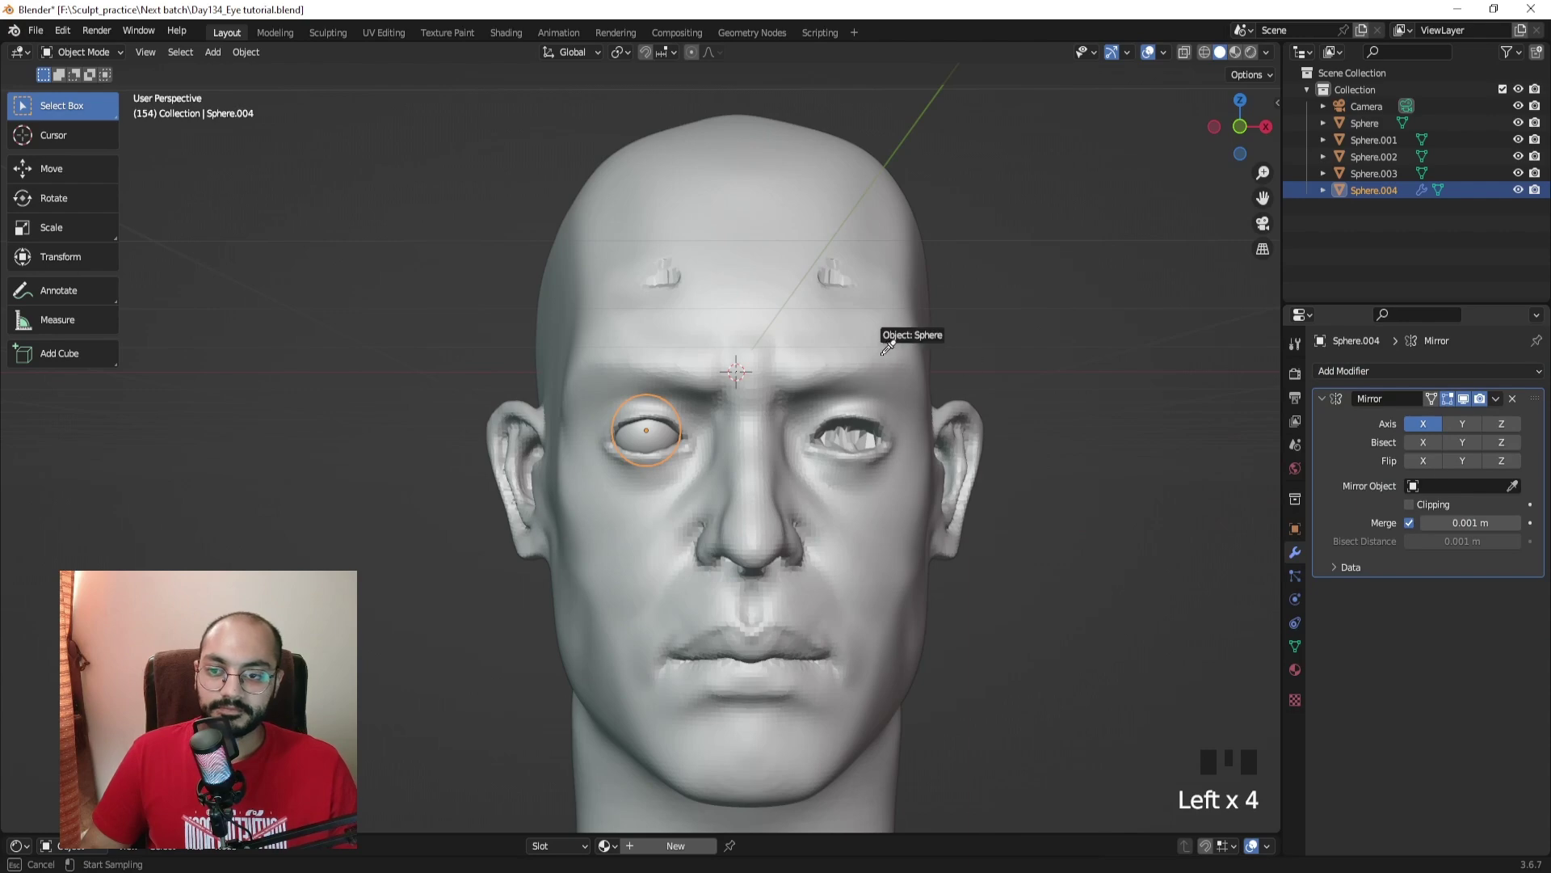
click(883, 353)
click(1014, 426)
ctrl+middle_drag(874, 430, 832, 346)
ctrl+middle_drag(710, 394, 679, 364)
drag(646, 360, 603, 328)
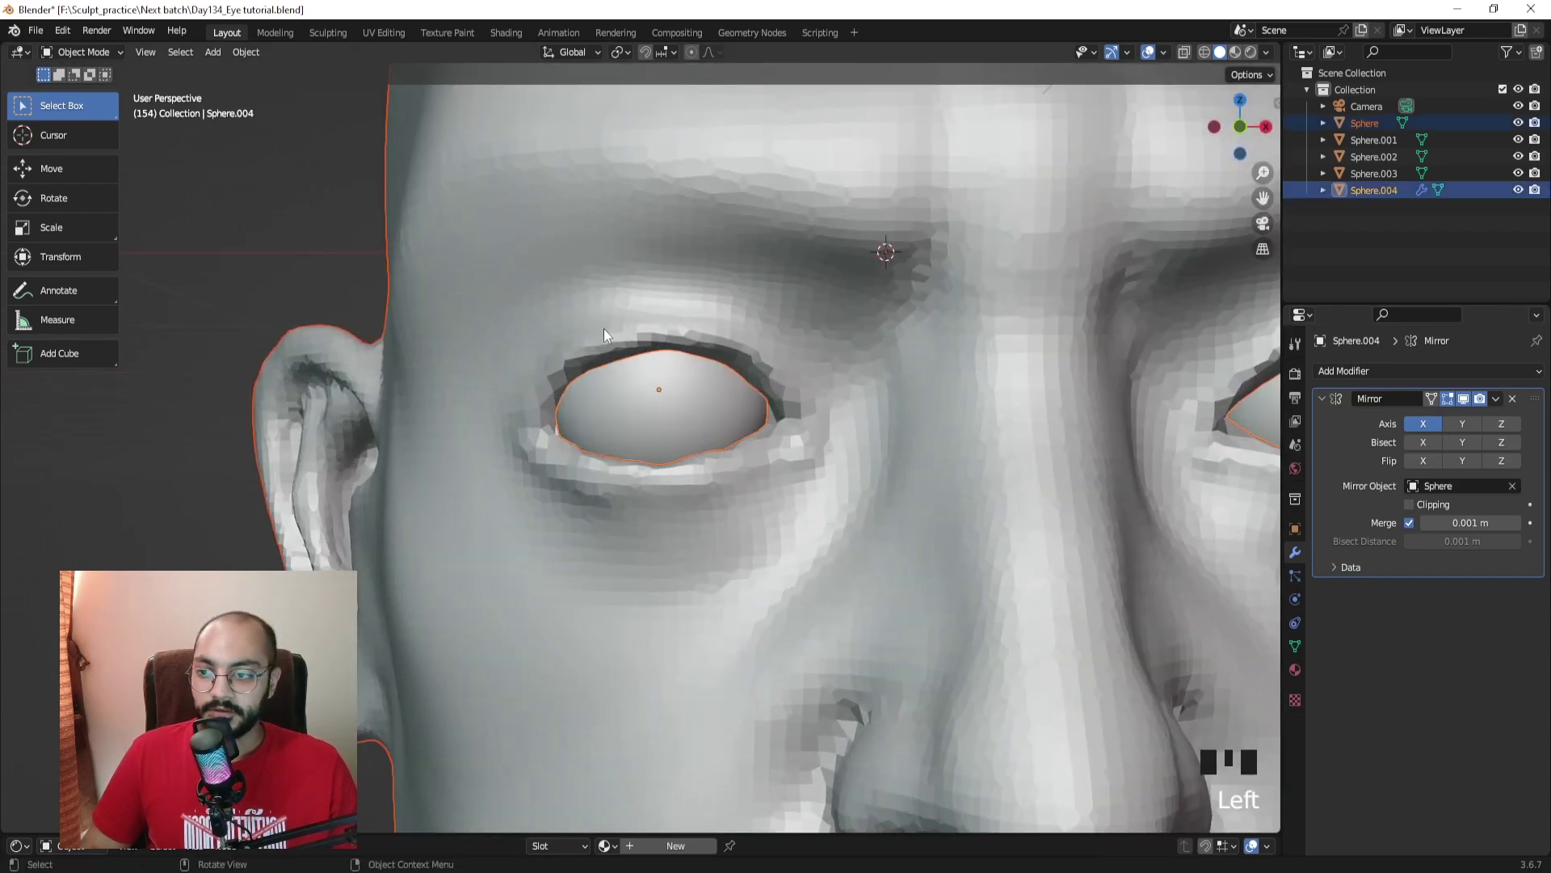
key(ctrl+Tab)
middle_drag(604, 328, 641, 399)
key(r)
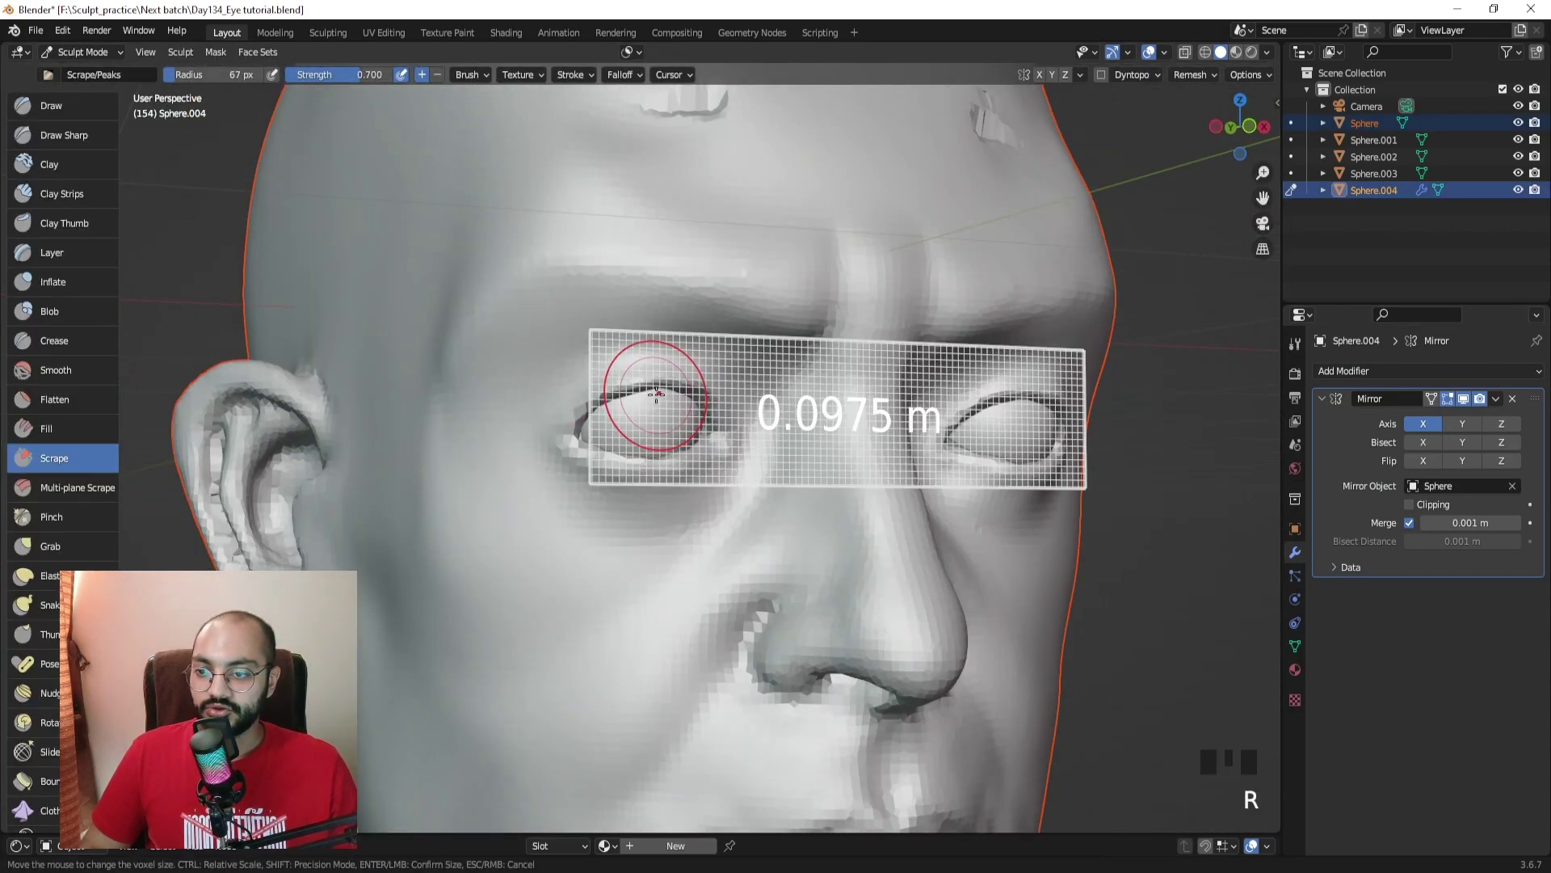
click(651, 368)
key(ctrl+Tab)
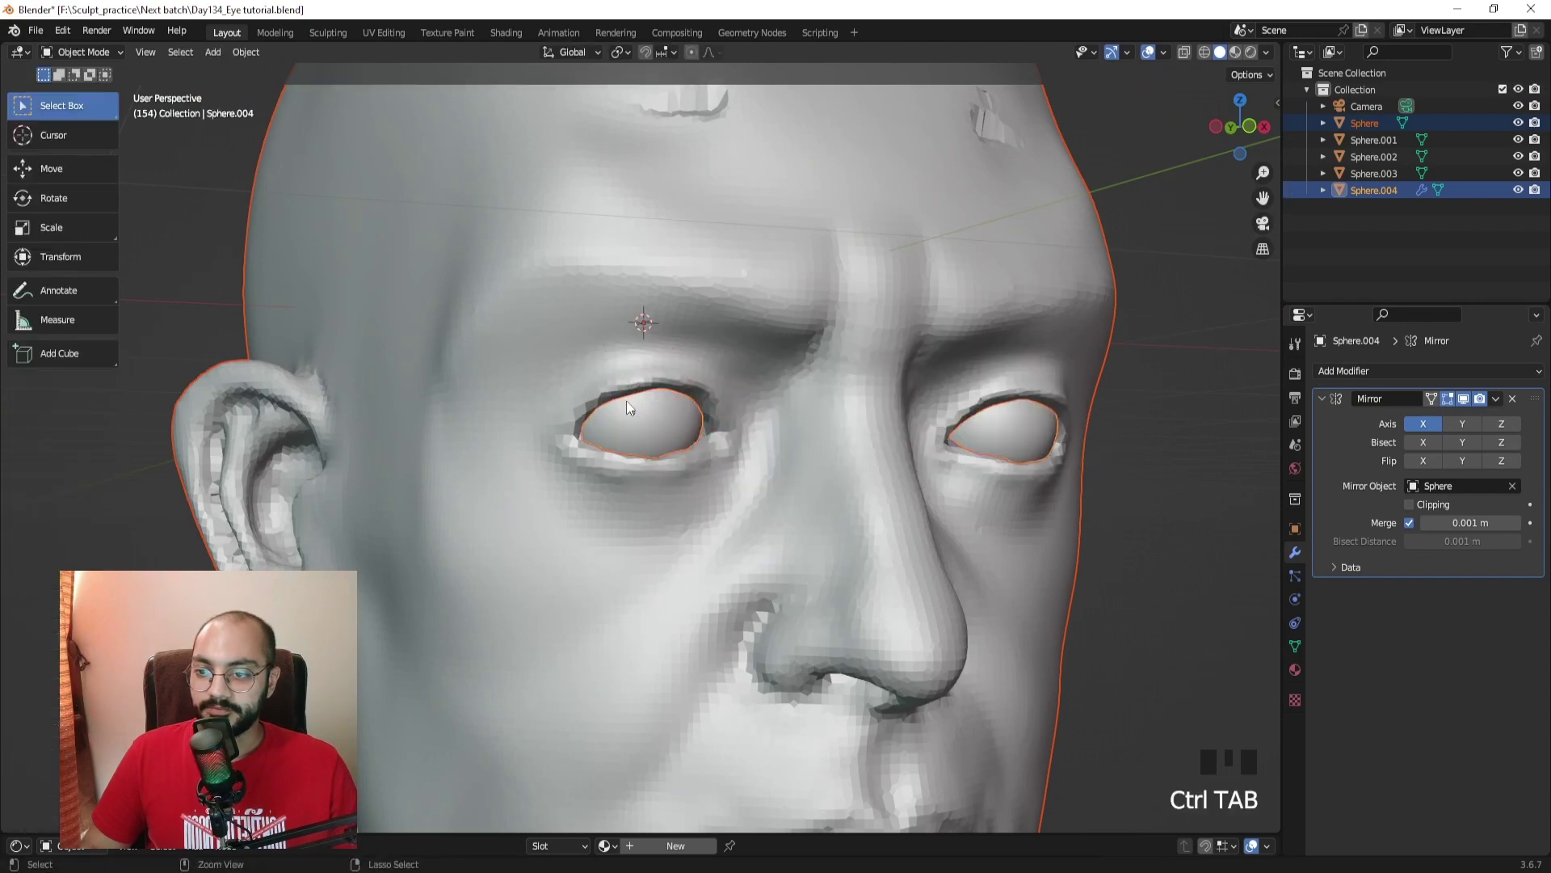
Step: Select the head and remesh it twice in Sculpt Mode, each time with a finer voxel size
click(709, 355)
key(ctrl+Tab)
key(r)
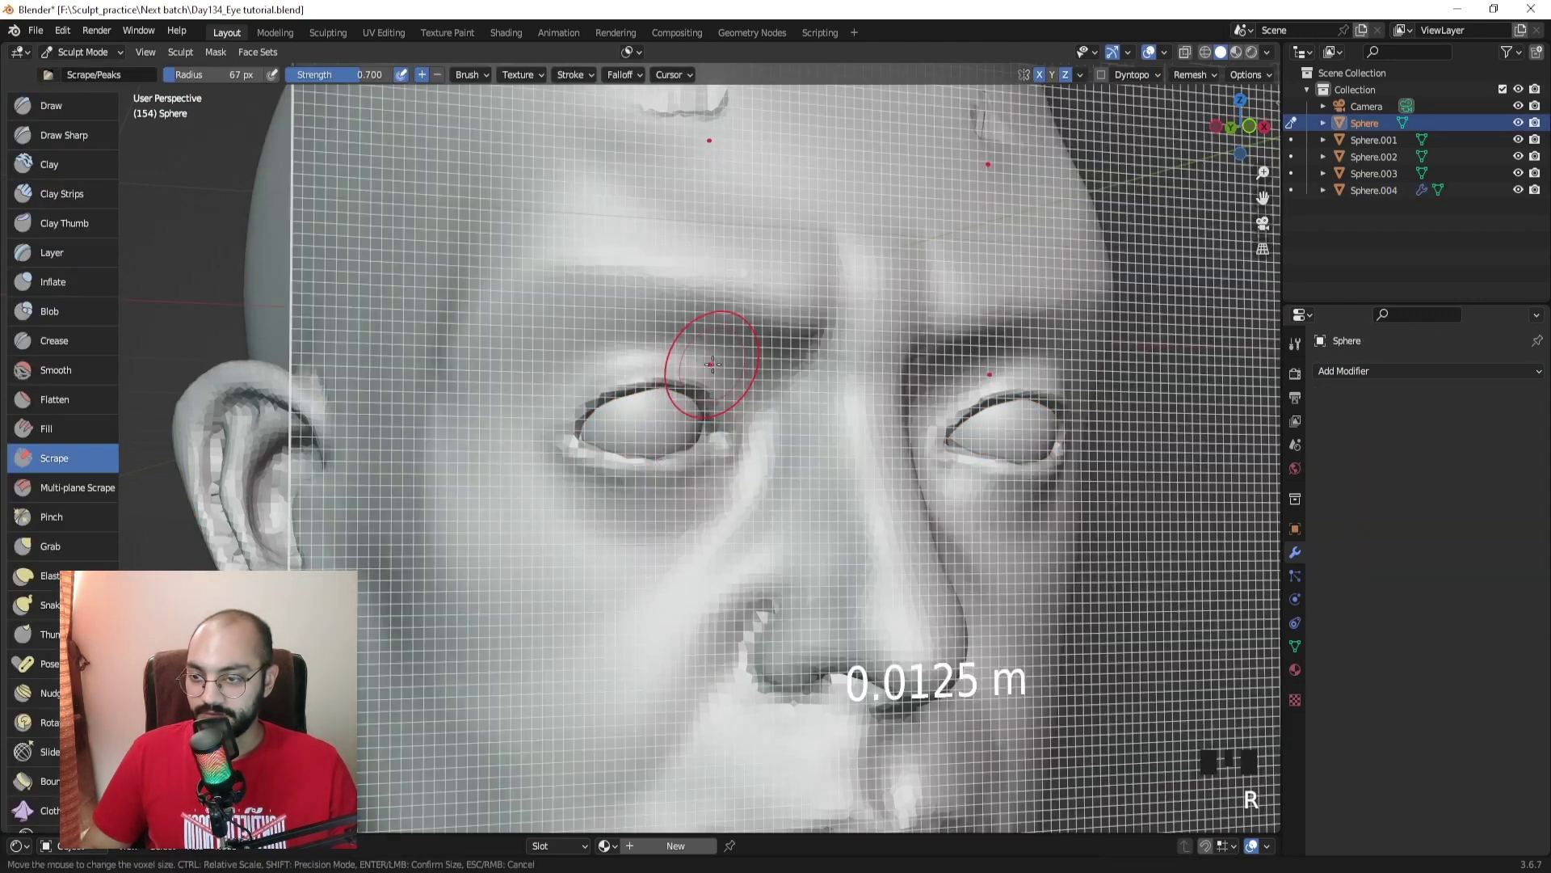
click(710, 370)
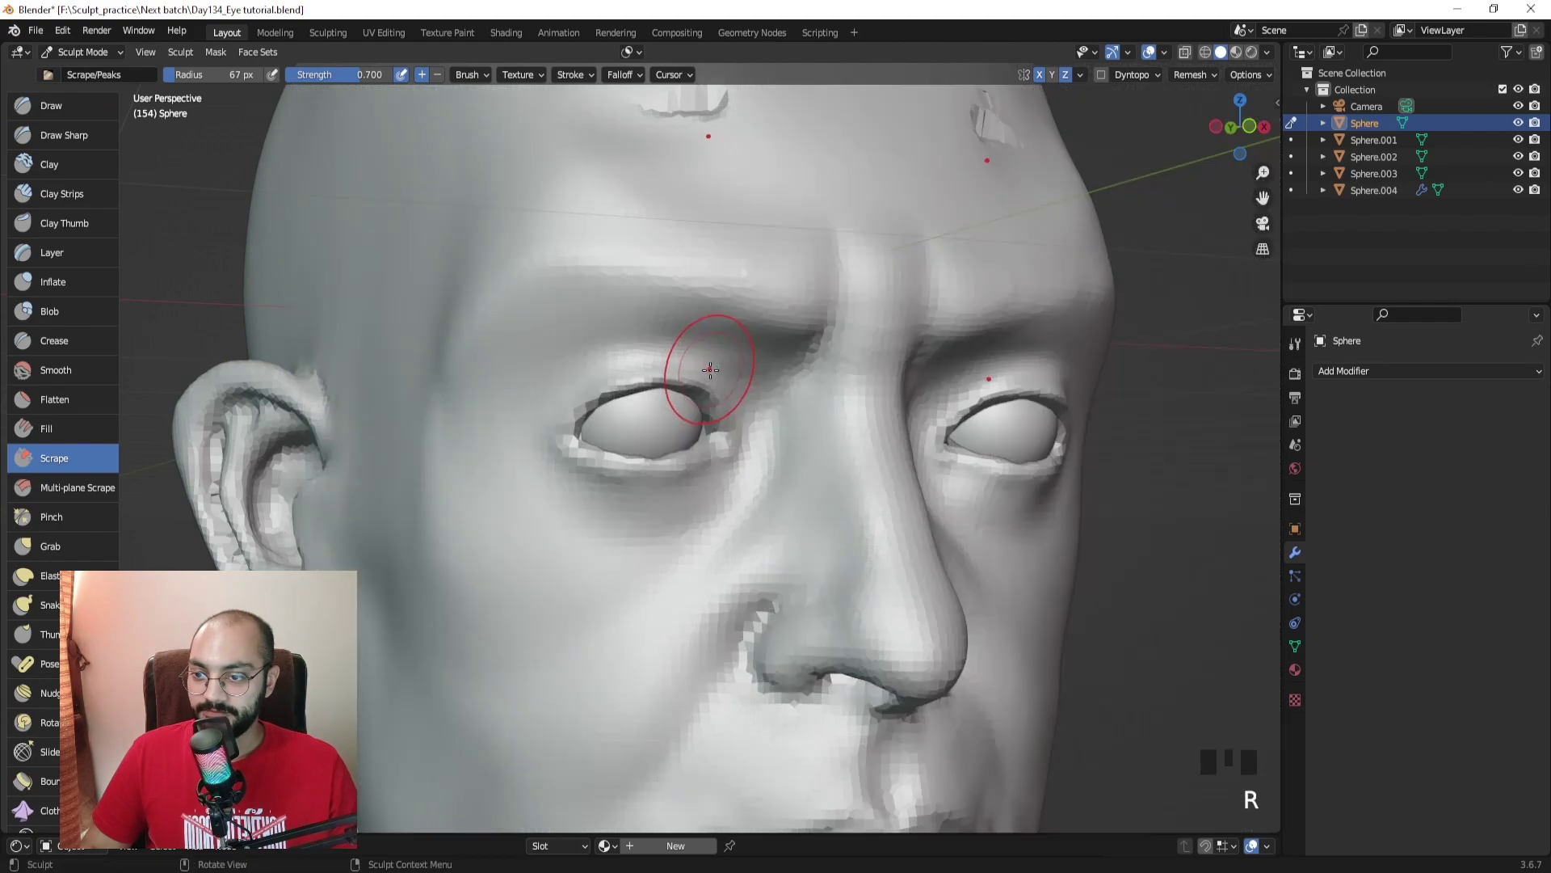
key(ctrl+r)
alt+drag(715, 373, 689, 374)
key(r)
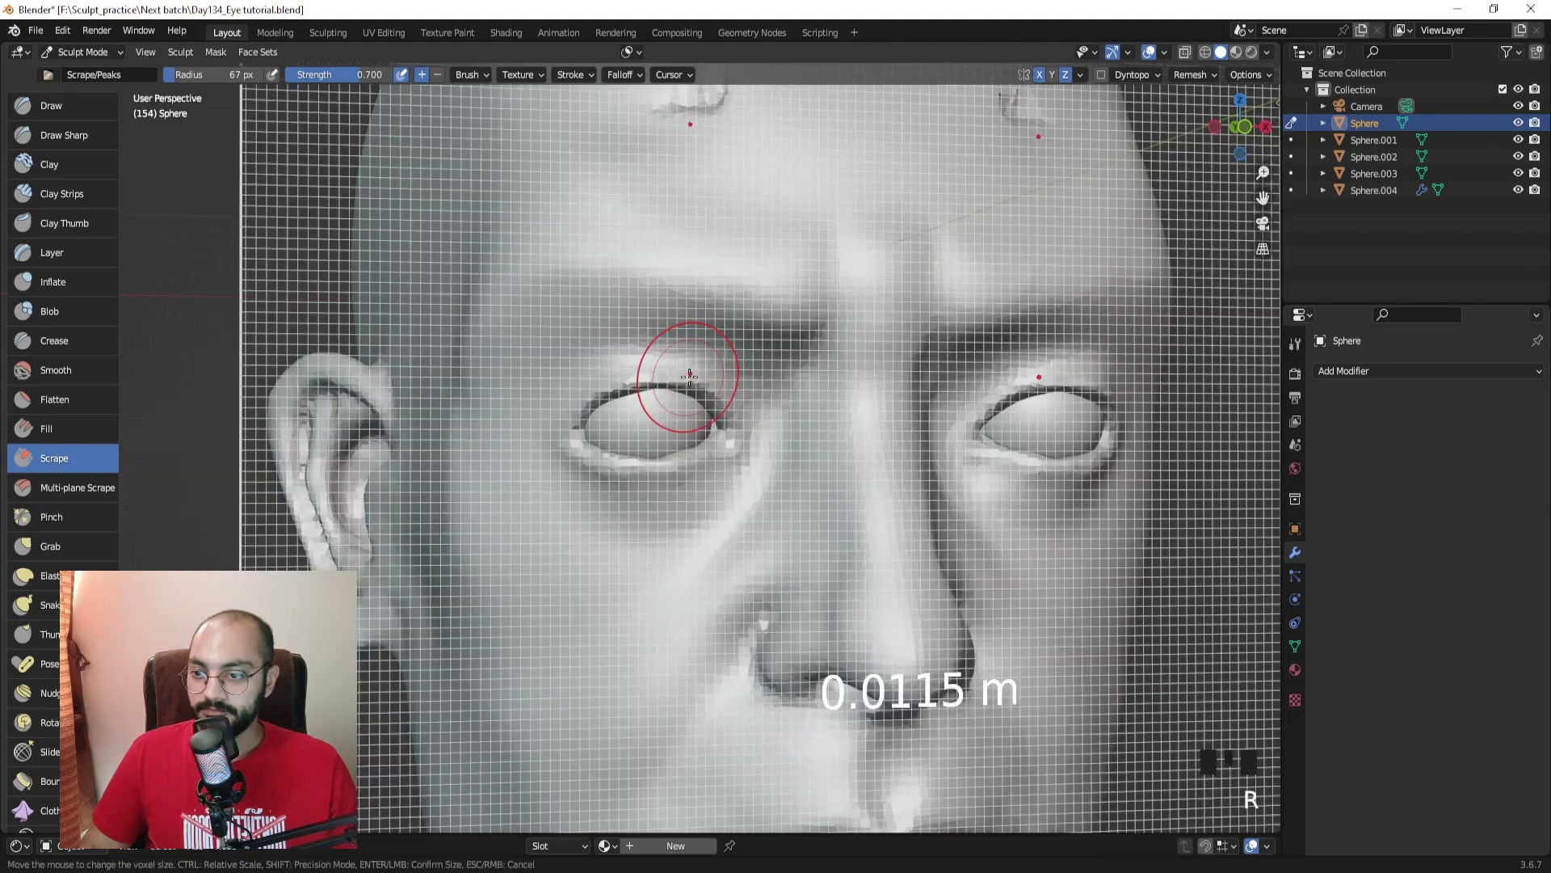
click(687, 380)
key(ctrl+r)
Step: Carve a crease outward from the eye's outer corner with the Draw Sharp brush in subtract mode at a 63 px radius
middle_drag(687, 383, 644, 361)
middle_drag(486, 375, 279, 197)
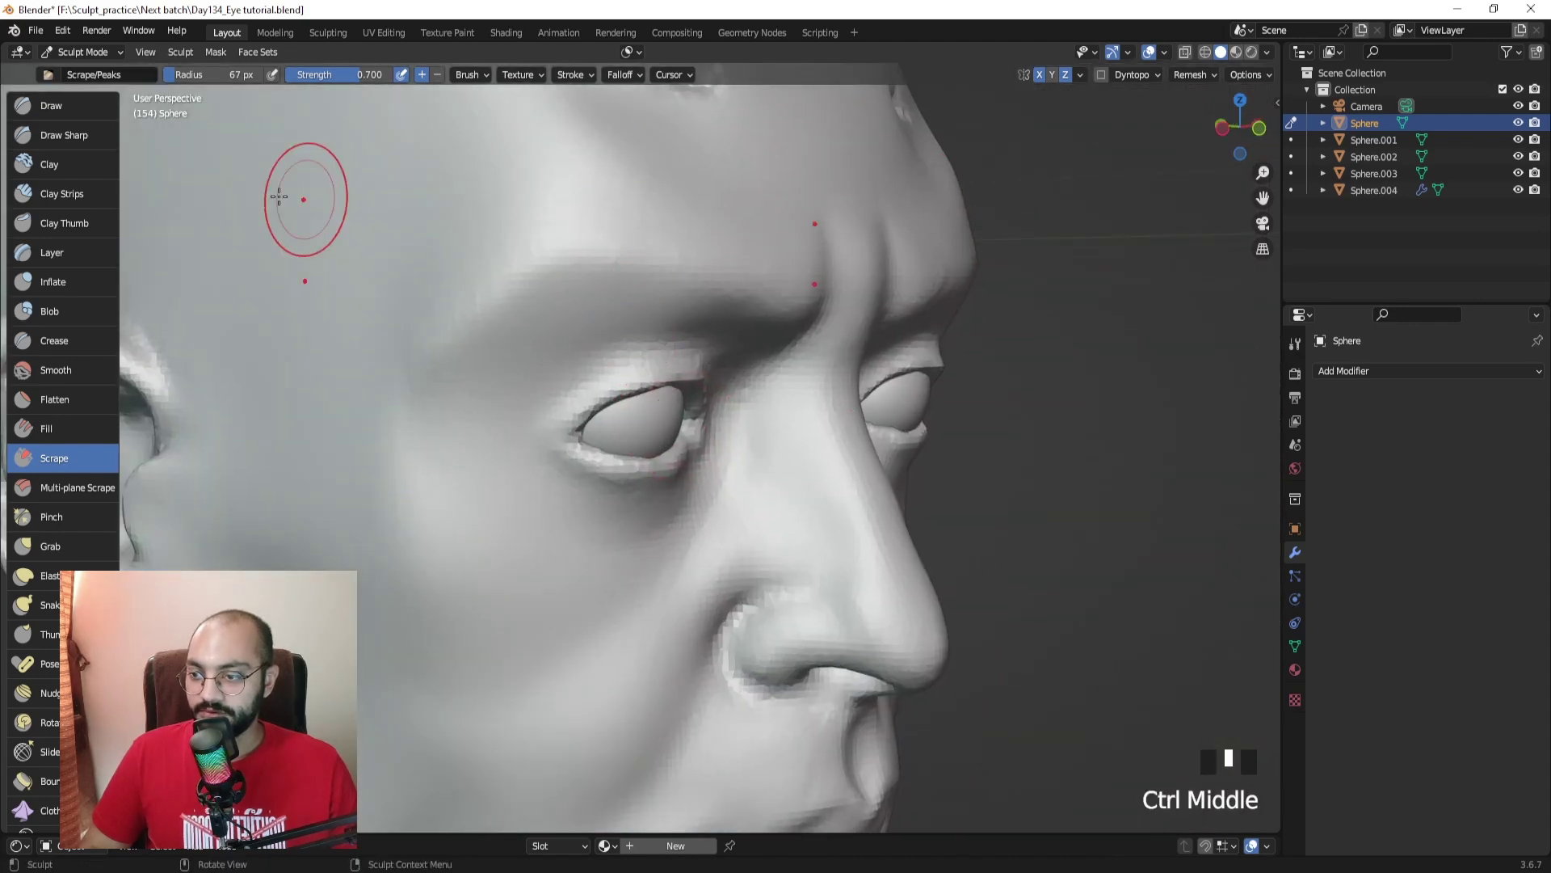
click(64, 135)
mouse_move(484, 371)
ctrl+middle_down()
mouse_move(502, 336)
mouse_move(627, 395)
mouse_move(666, 373)
mouse_move(651, 332)
mouse_move(665, 388)
ctrl+middle_up()
ctrl+drag(599, 414, 609, 404)
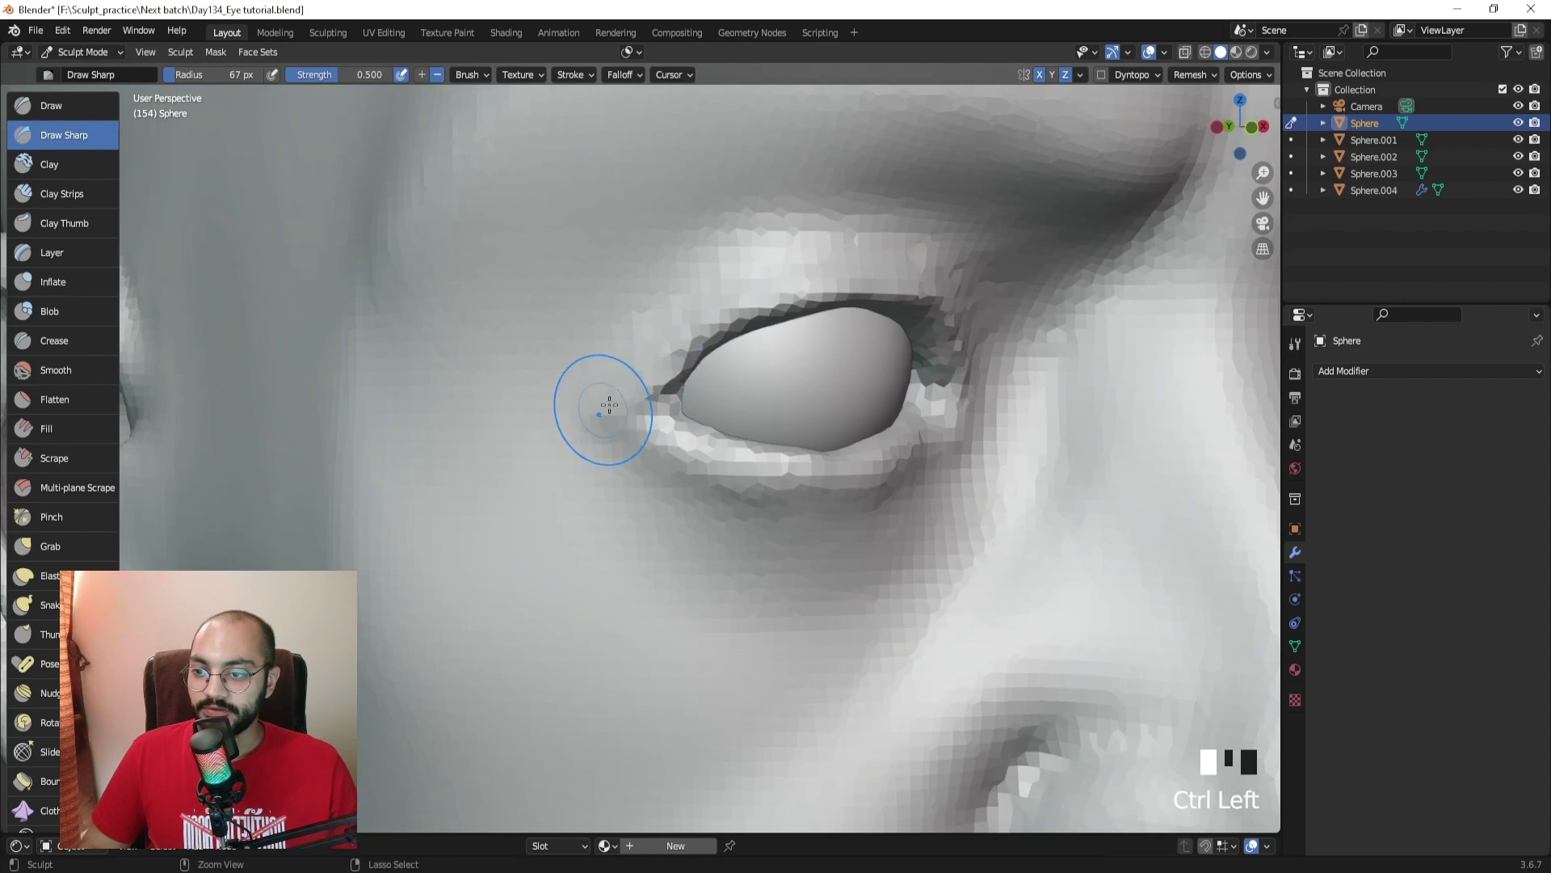
key(f)
click(618, 405)
middle_drag(619, 404, 637, 412)
drag(671, 394, 622, 421)
drag(652, 411, 614, 425)
drag(646, 413, 608, 428)
drag(639, 418, 618, 437)
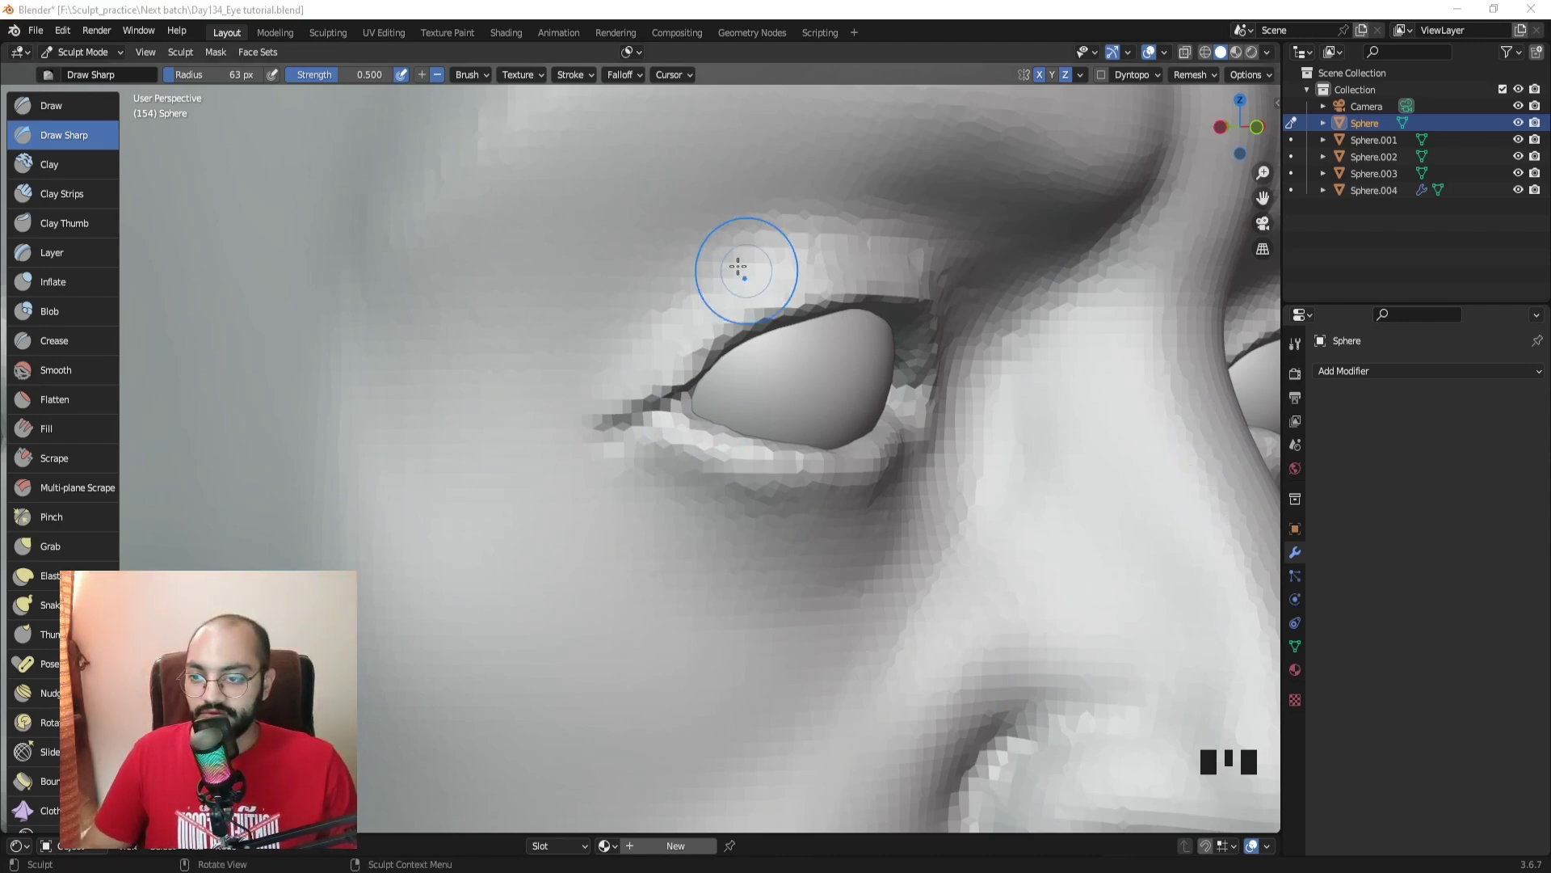
Step: Reduce the brush radius to 52 px and smooth the crease at the eye's outer corner
mouse_move(653, 327)
middle_down()
mouse_move(694, 382)
mouse_move(675, 381)
mouse_move(682, 398)
middle_up()
key(f)
click(688, 401)
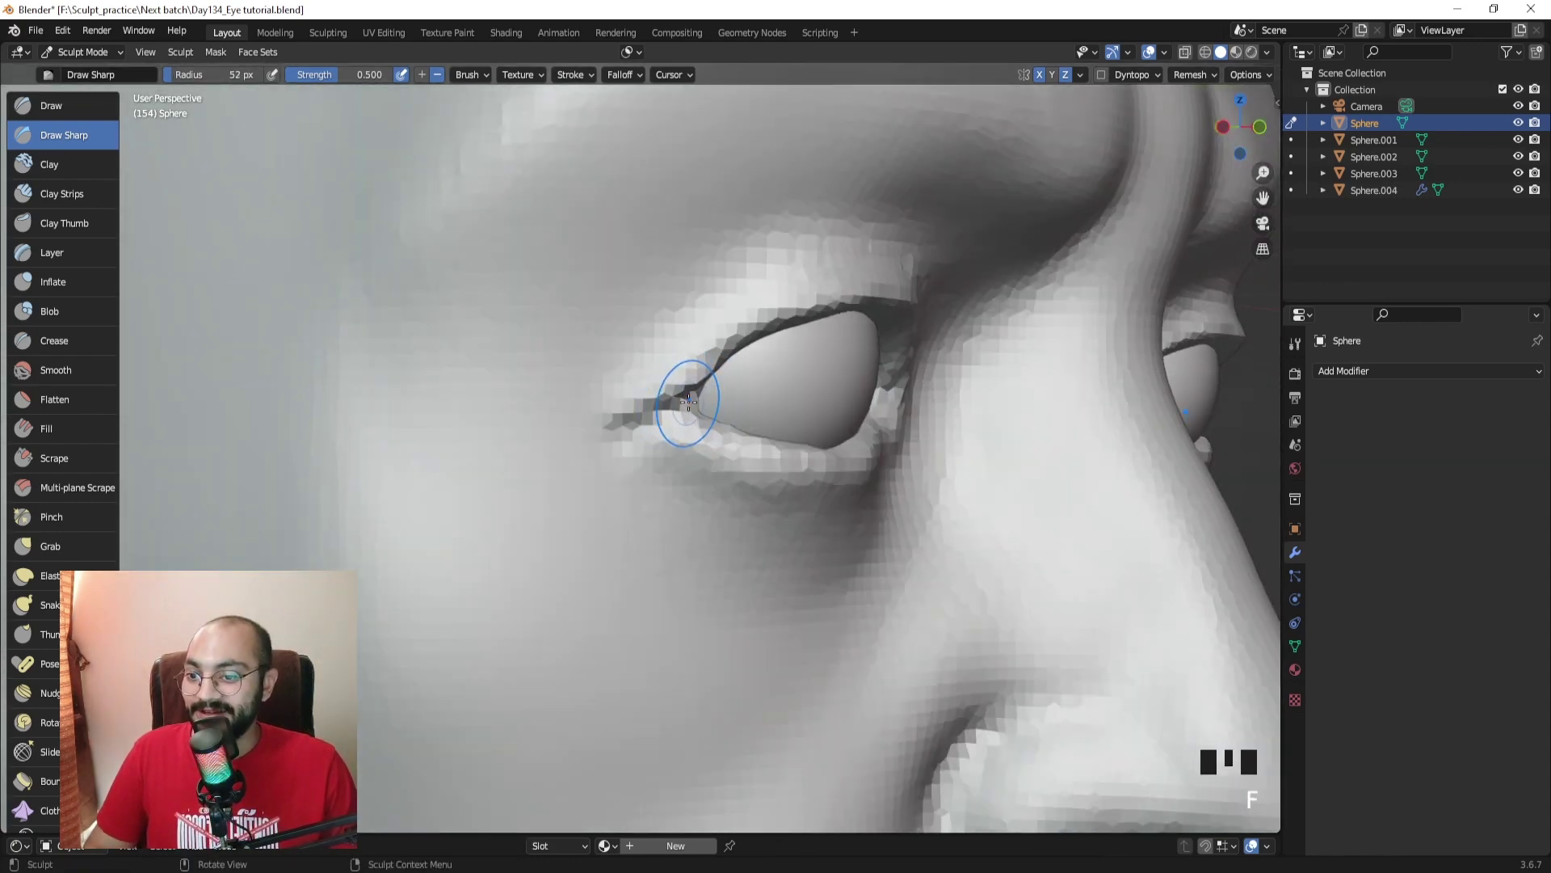
shift+drag(662, 411, 637, 429)
middle_drag(613, 421, 667, 325)
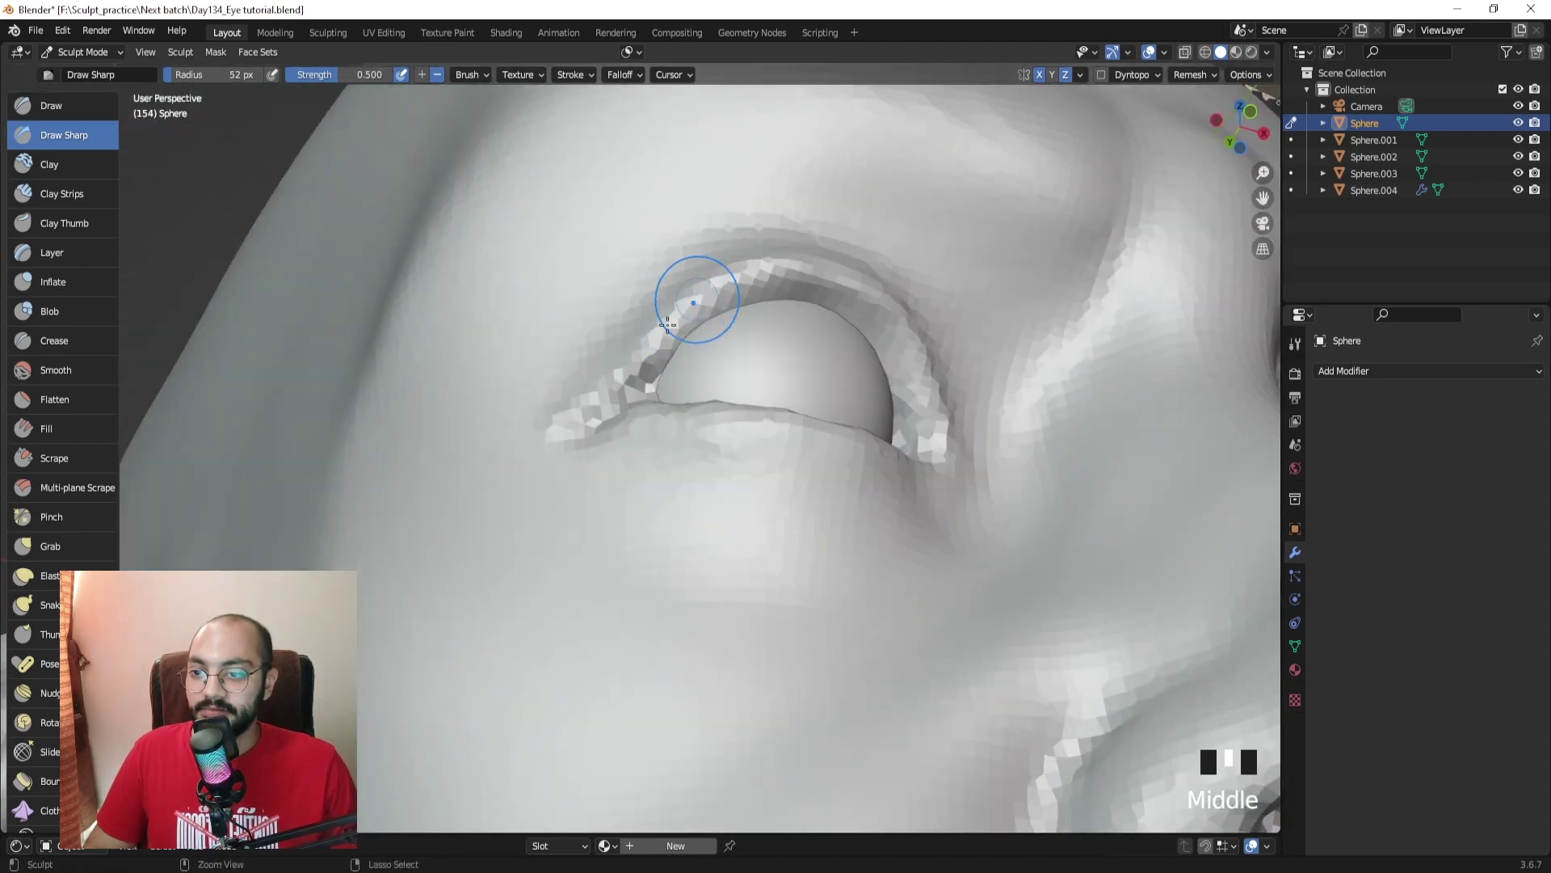
Step: Reshape the outer corner of the lids in side view with the Grab brush at about 71 px, smoothing where they meet
mouse_move(623, 402)
middle_down()
mouse_move(644, 425)
mouse_move(717, 435)
middle_up()
key(g)
key(f)
key(f)
click(710, 412)
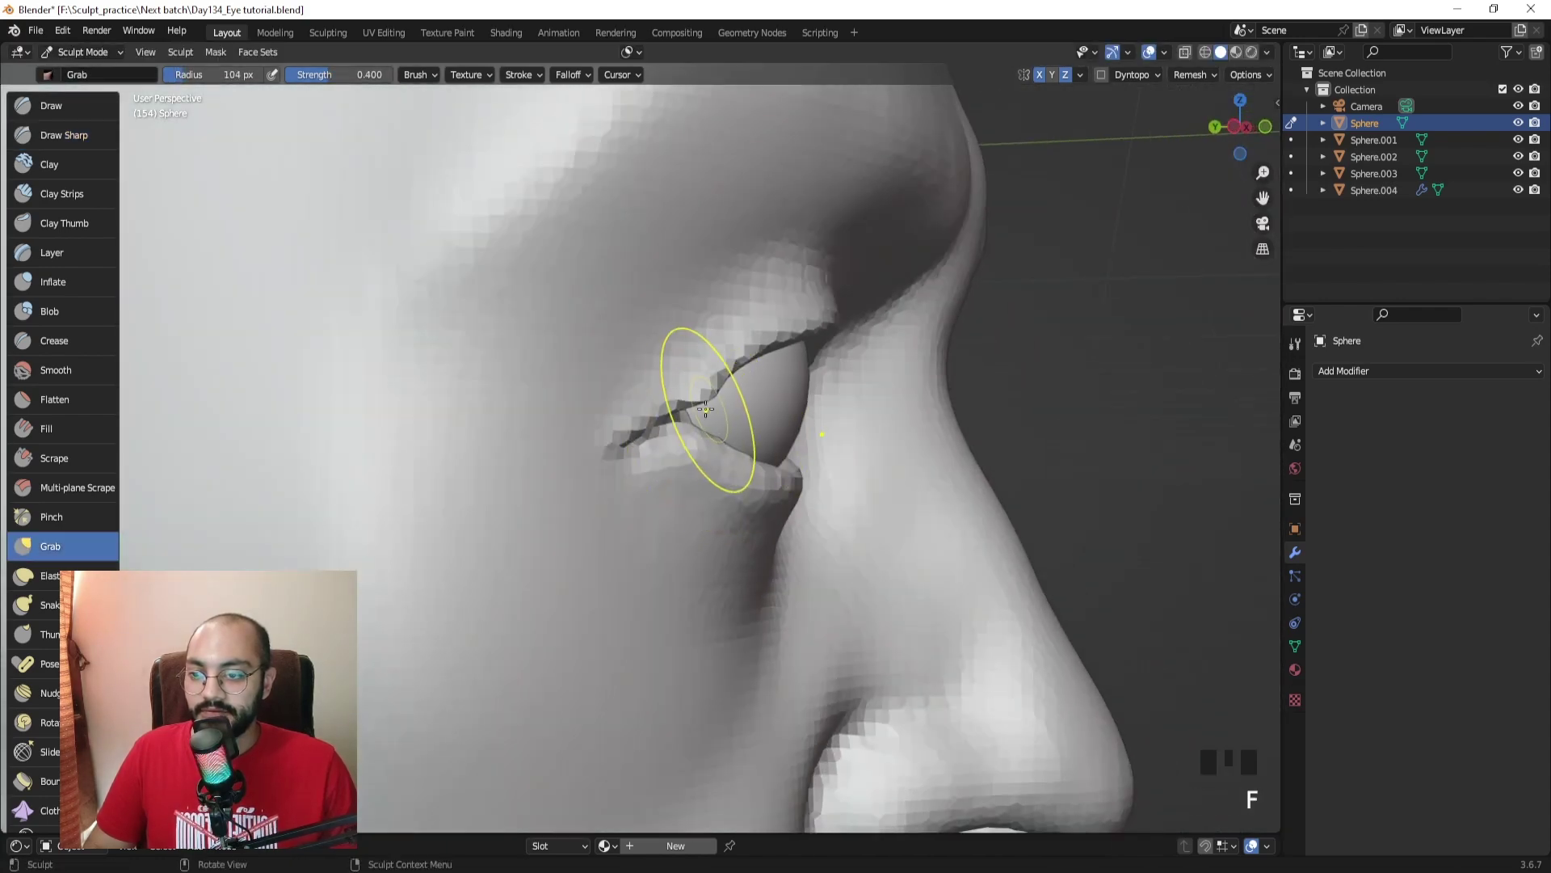
key(f)
click(761, 409)
shift+drag(703, 410, 705, 418)
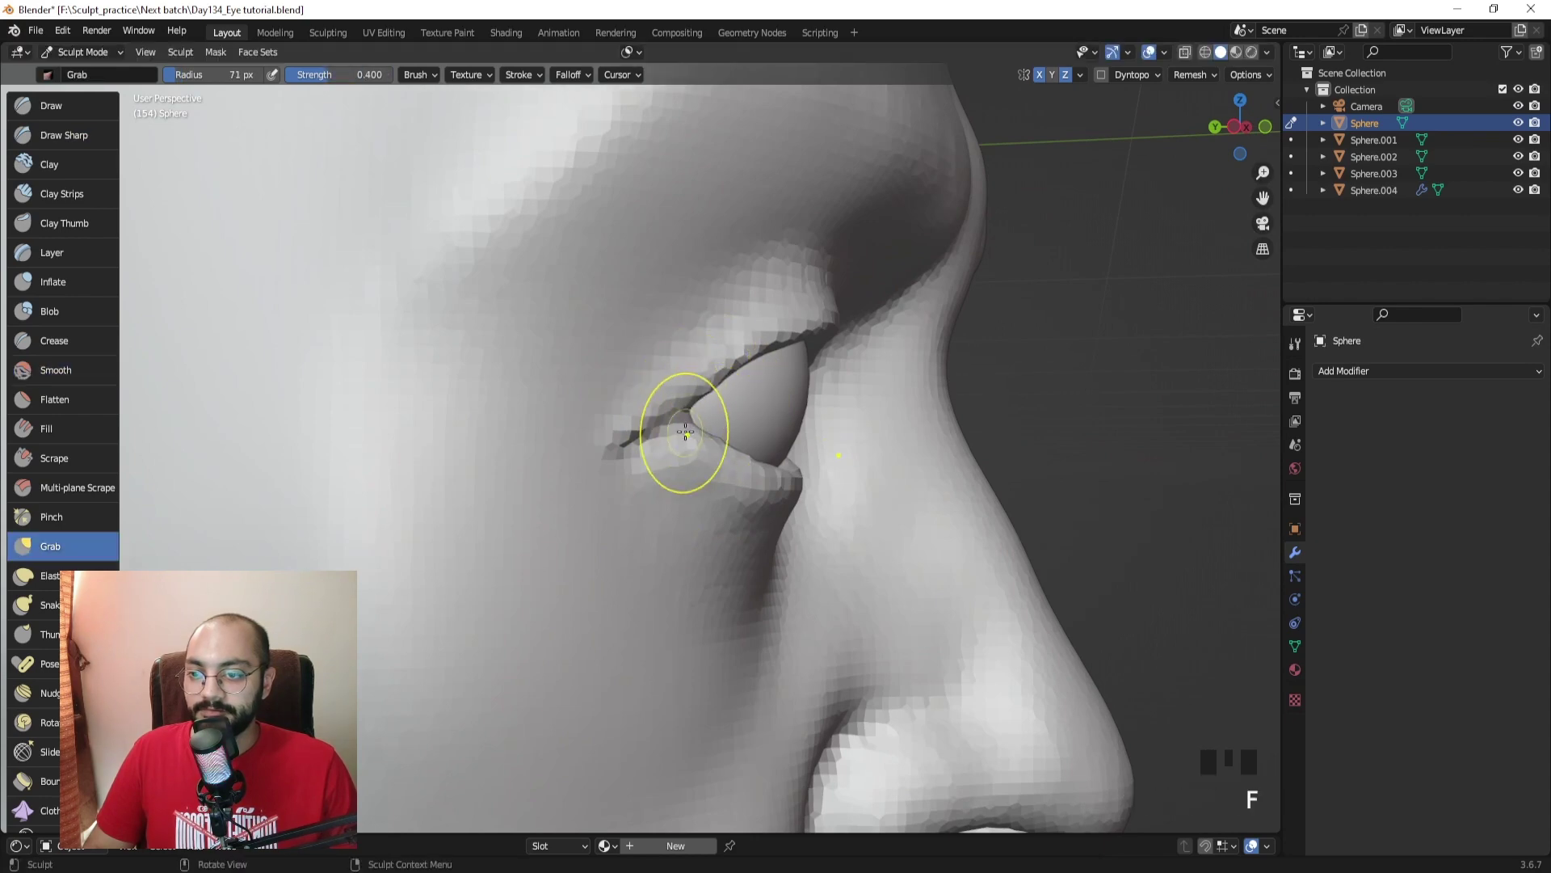
Step: Switch to the Draw Sharp brush, resize it, and smooth along the underside of the lower lid
click(63, 135)
key(f)
mouse_move(703, 380)
middle_down()
mouse_move(639, 396)
mouse_move(575, 298)
mouse_move(544, 281)
mouse_move(592, 371)
mouse_move(670, 433)
mouse_move(644, 347)
mouse_move(604, 415)
mouse_move(674, 502)
mouse_move(700, 509)
mouse_move(691, 452)
mouse_move(688, 471)
middle_up()
click(644, 431)
key(f)
key(f)
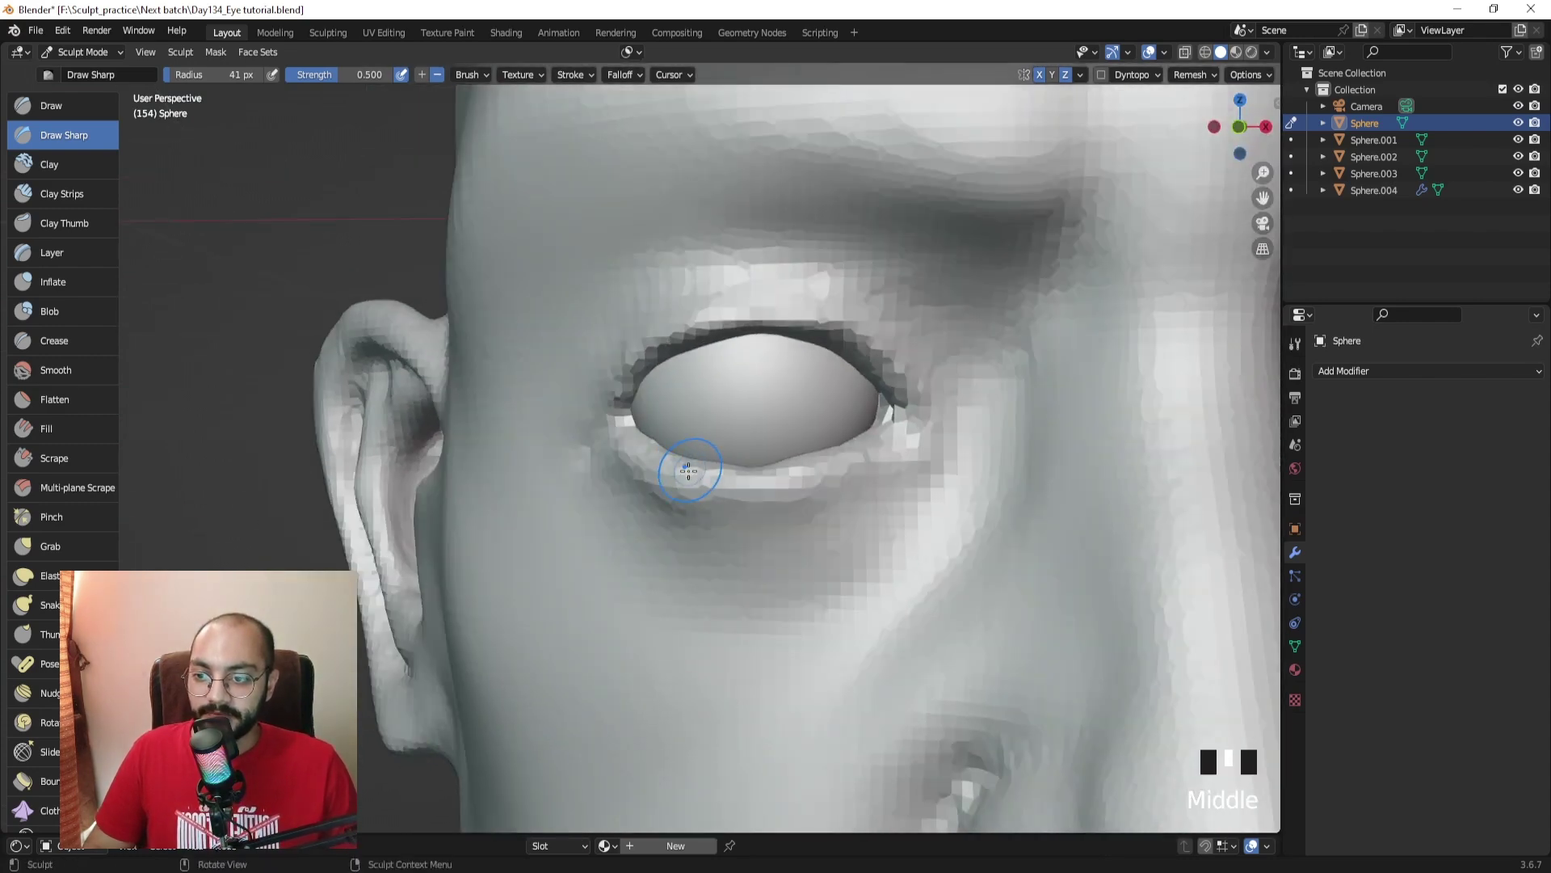
mouse_move(624, 491)
shift+mouse_down()
mouse_move(707, 506)
mouse_move(826, 494)
shift+mouse_up()
Step: Flatten the lower lid rim from corner to corner with the Scrape brush at about a 44 px radius
middle_drag(437, 327, 673, 514)
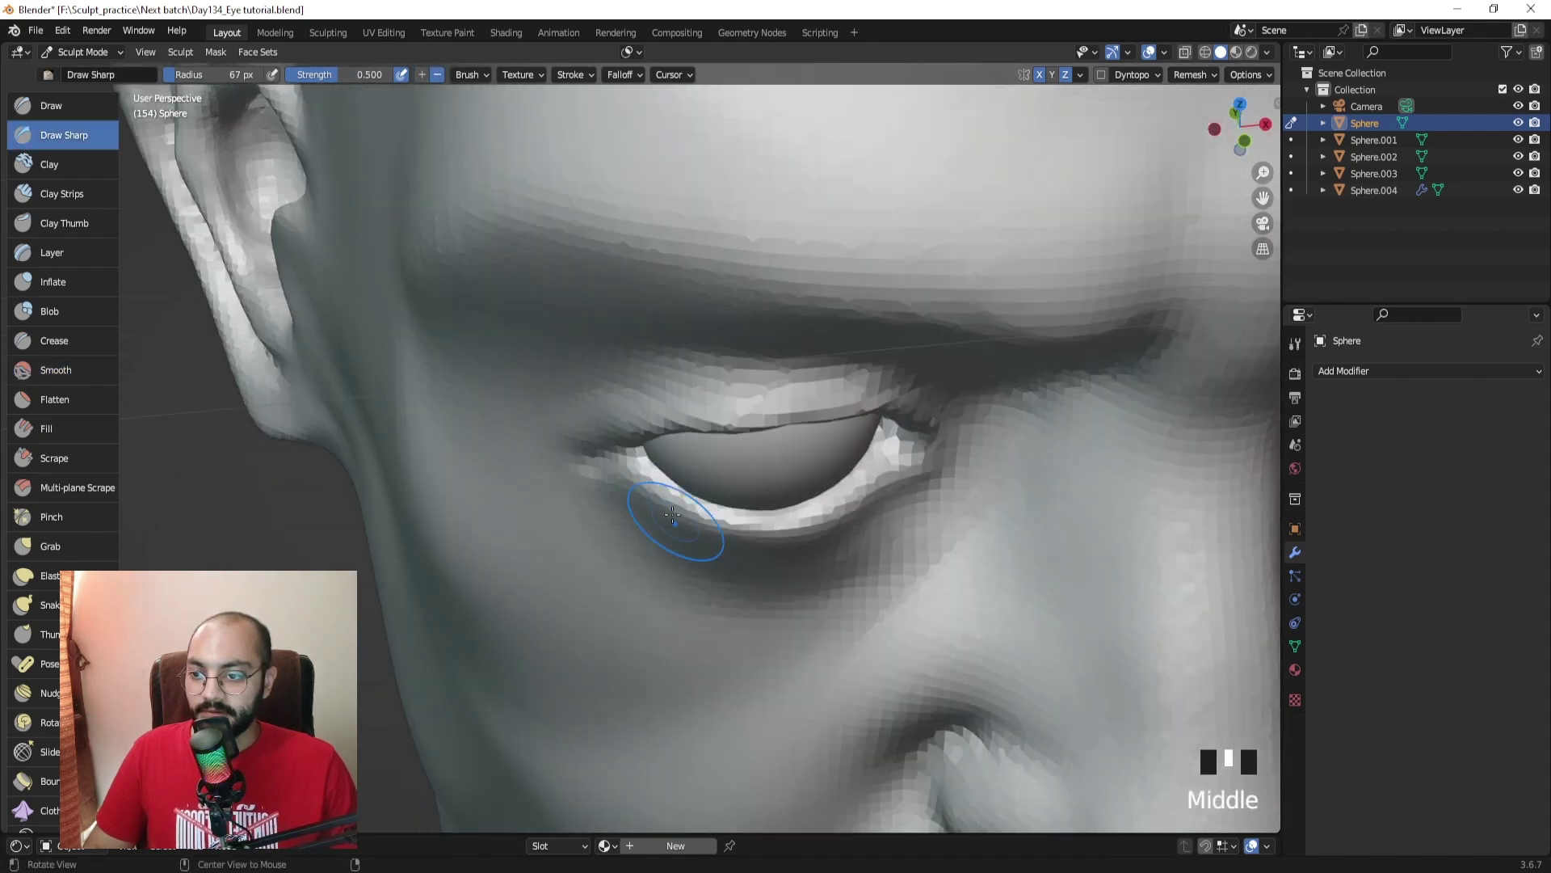
click(54, 458)
middle_drag(566, 453, 880, 512)
key(f)
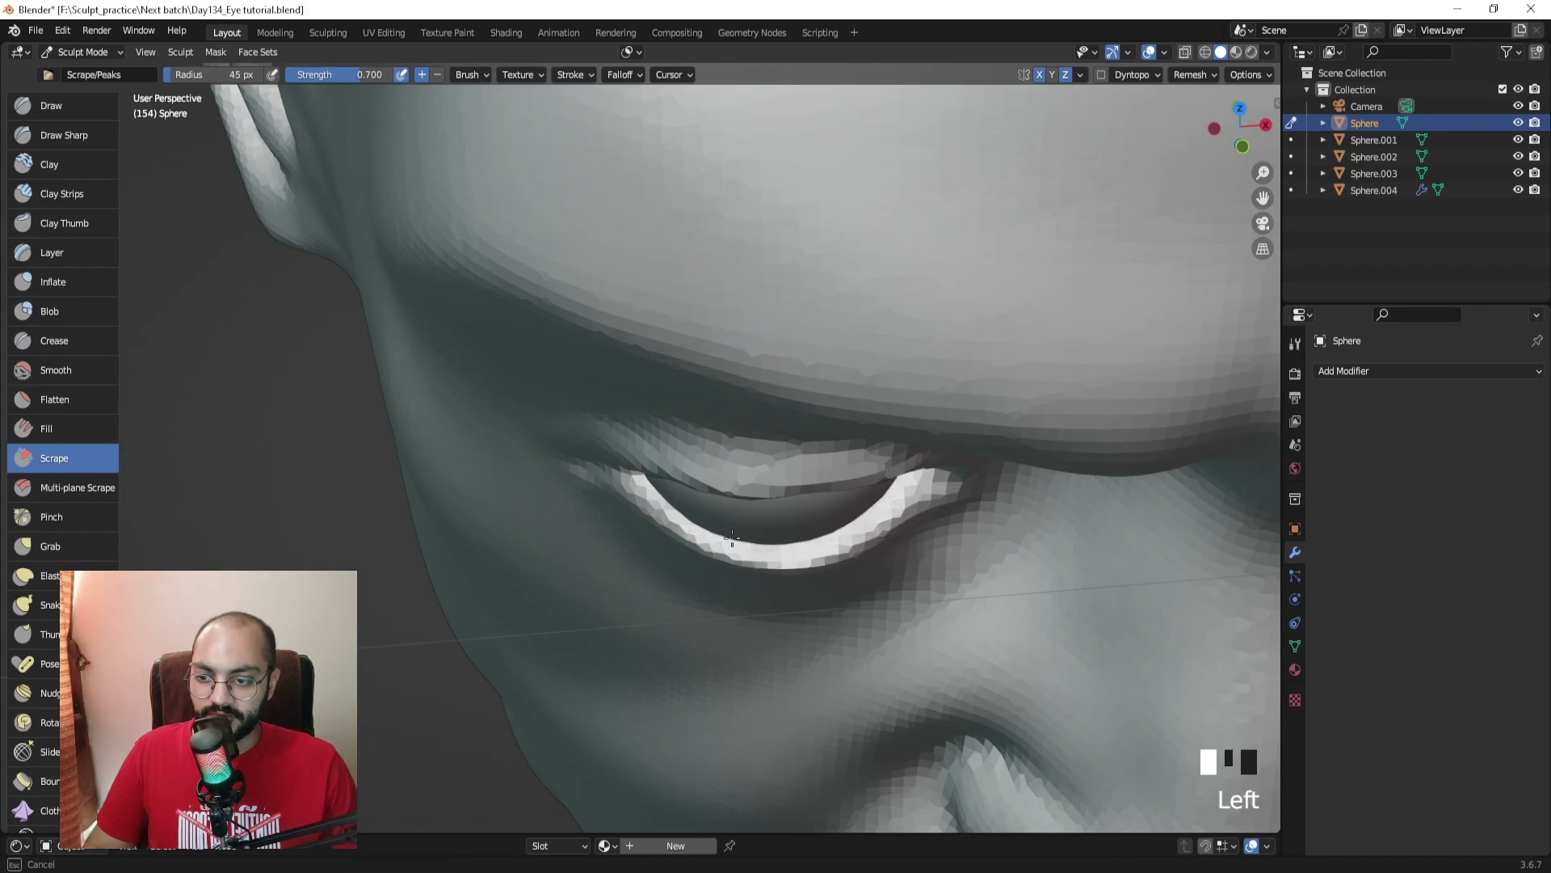
middle_drag(713, 531, 764, 523)
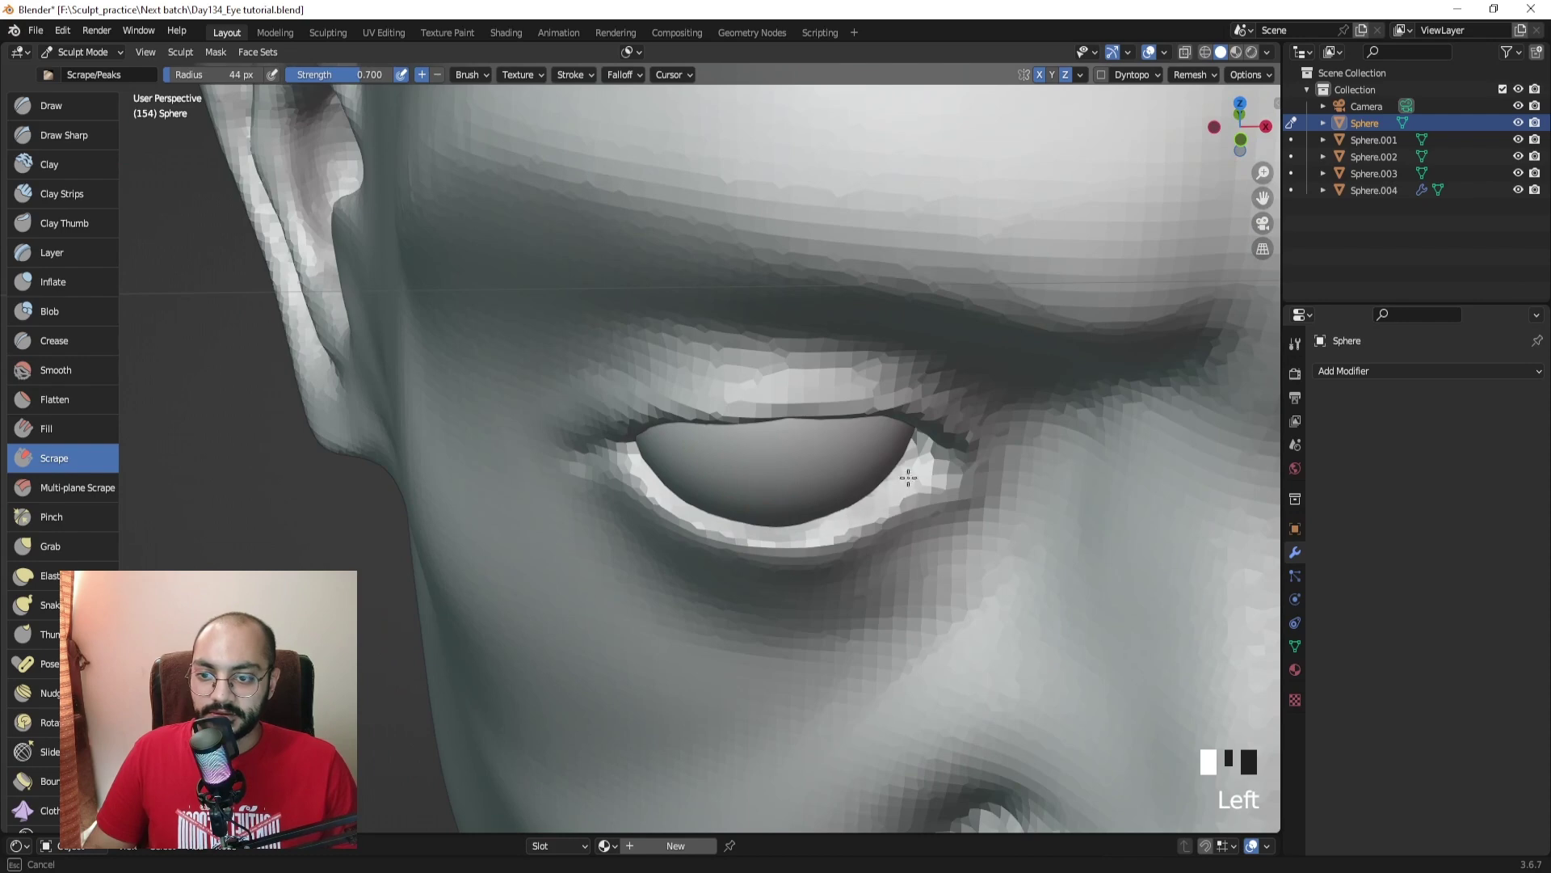
middle_drag(908, 477, 753, 527)
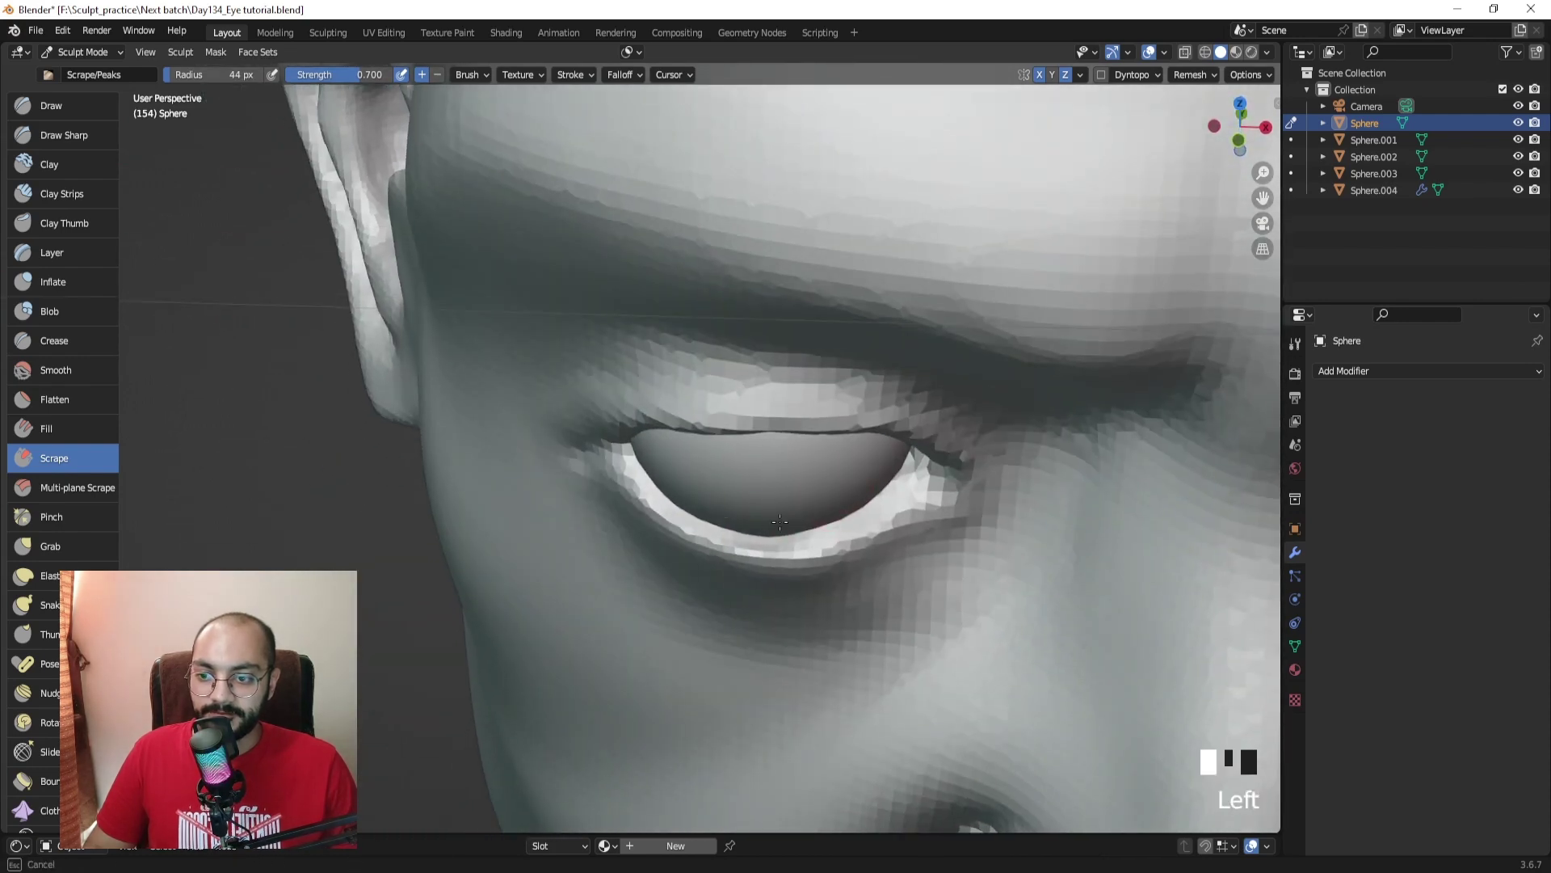
middle_drag(827, 480, 840, 483)
mouse_move(841, 483)
ctrl+middle_down()
mouse_move(854, 487)
mouse_move(790, 423)
mouse_move(802, 411)
mouse_move(812, 440)
ctrl+middle_up()
Step: Pull the middle of the lower lid against the eyeball from above with the Grab brush at about 60 px
key(g)
key(f)
alt+drag(782, 472, 788, 519)
key(f)
click(735, 499)
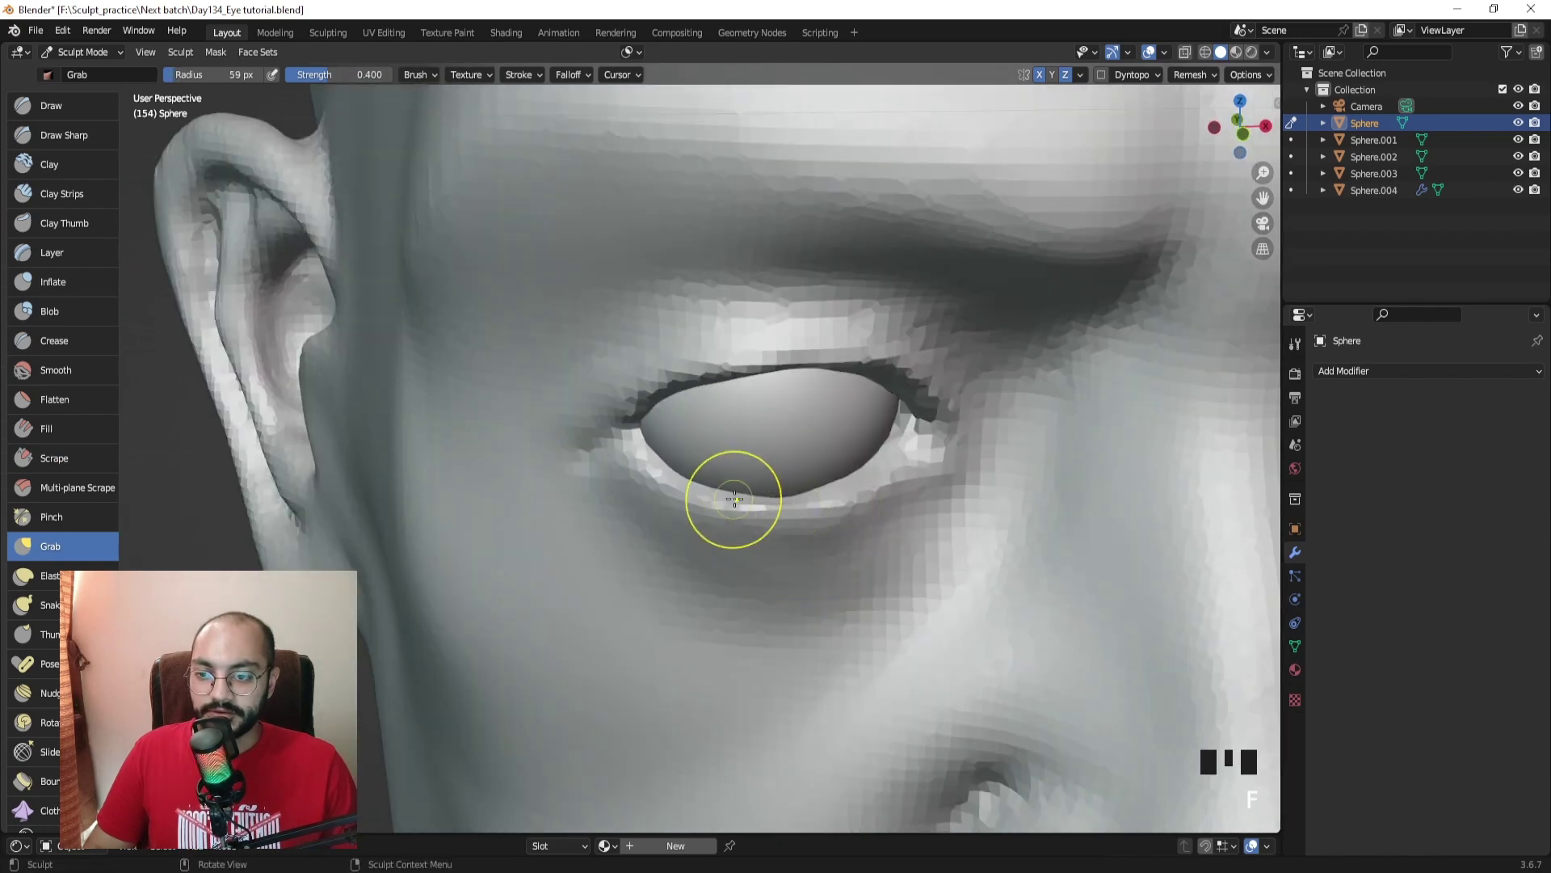
middle_drag(828, 481, 812, 559)
drag(779, 589, 762, 574)
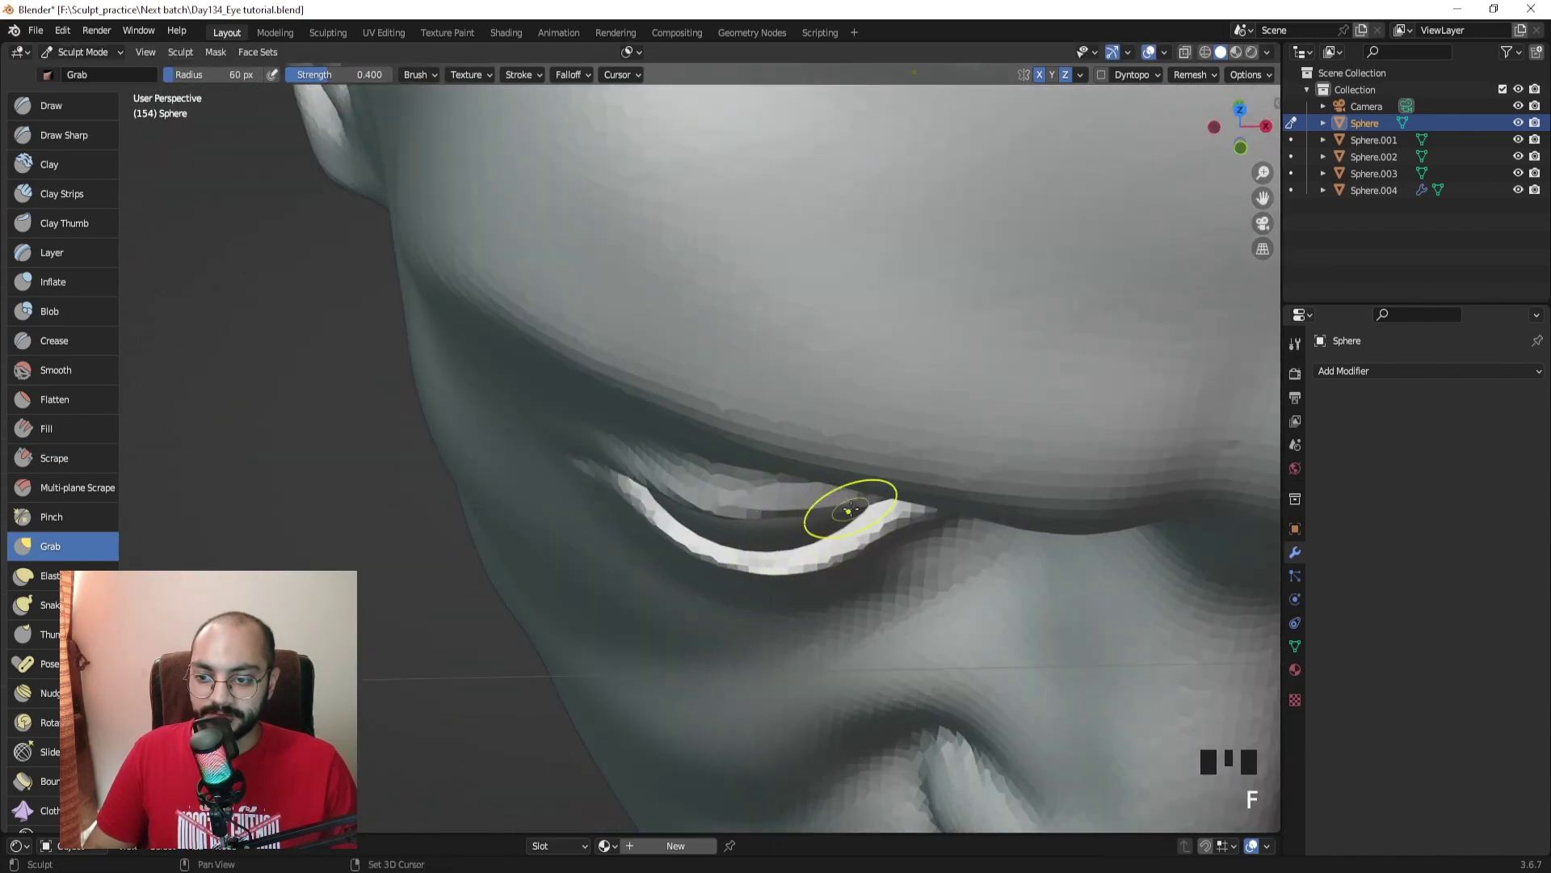
Step: Smooth the lower lid rim towards the inner corner with a small brush radius, and select the Draw Sharp brush
mouse_move(849, 509)
shift+mouse_down()
mouse_move(824, 530)
mouse_move(844, 516)
shift+mouse_up()
key(f)
click(838, 523)
mouse_move(845, 516)
middle_down()
mouse_move(843, 428)
mouse_move(814, 509)
middle_up()
shift+click(779, 511)
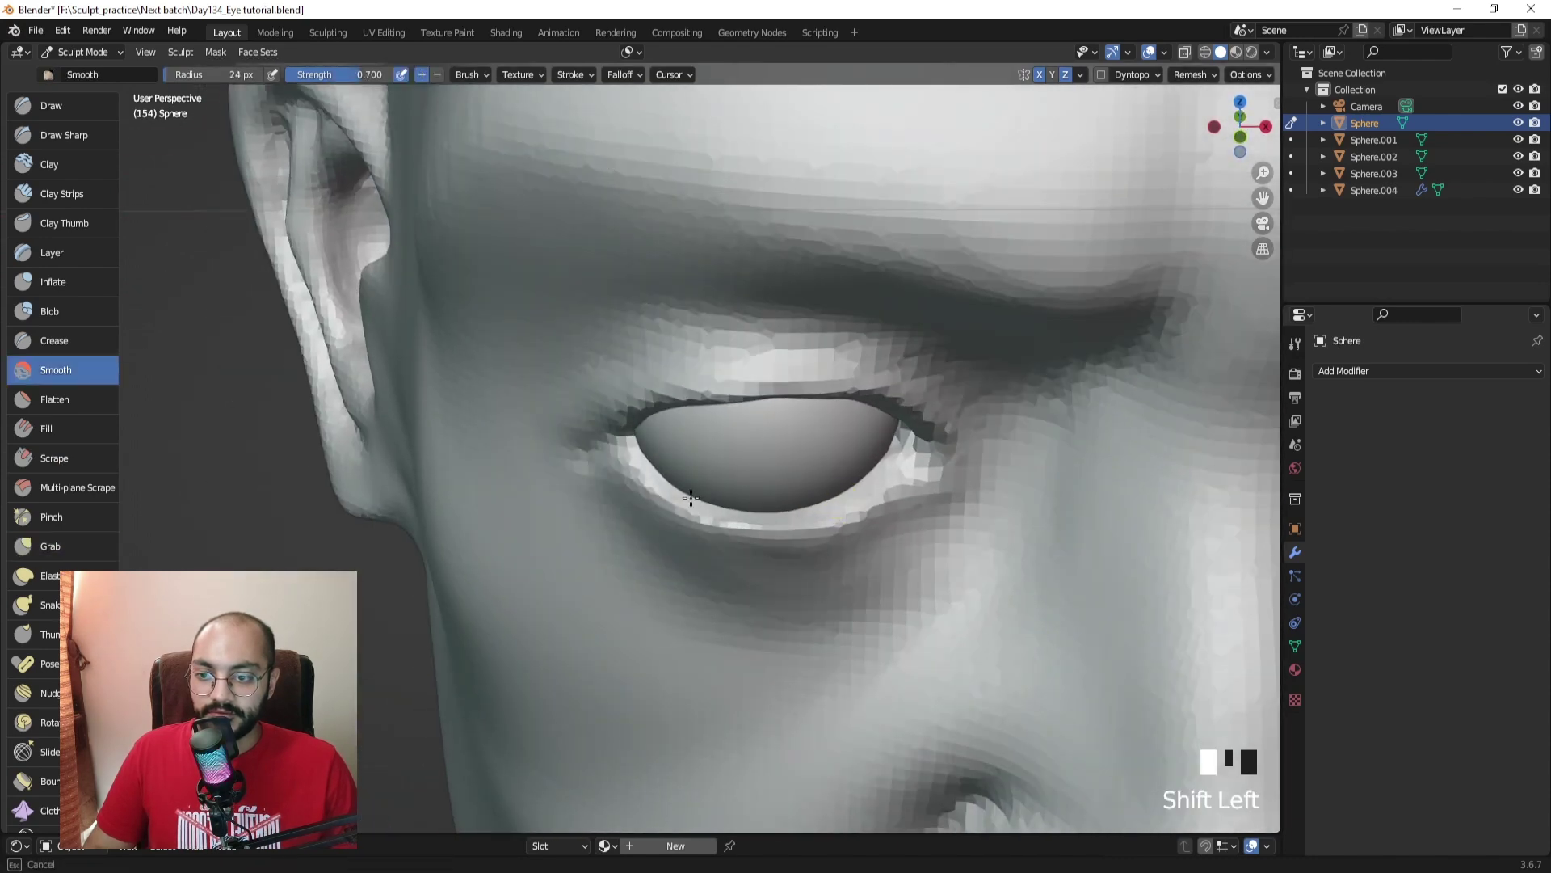
mouse_move(692, 491)
middle_down()
mouse_move(783, 408)
mouse_move(755, 544)
mouse_move(878, 434)
mouse_move(725, 419)
mouse_move(835, 482)
mouse_move(786, 430)
mouse_move(865, 439)
mouse_move(740, 504)
middle_up()
shift+click(878, 434)
click(95, 135)
key(ctrl+Tab)
click(759, 443)
key(h)
key(ctrl+z)
click(740, 504)
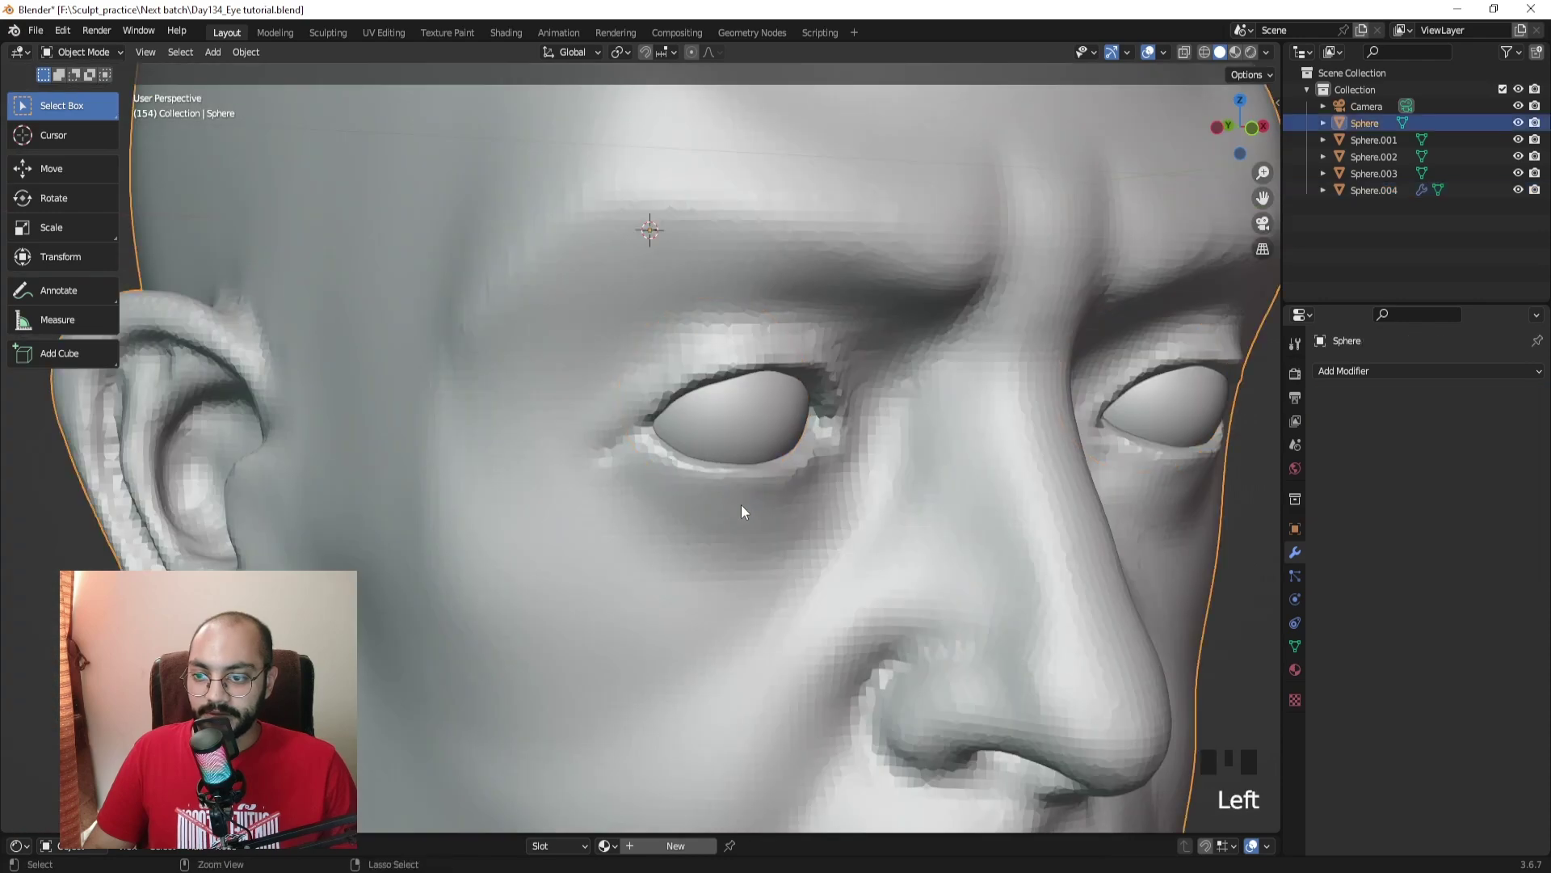
key(ctrl+Tab)
Step: Carve the under-eye crease below the lower lid with the Draw Sharp brush at about a 70 px radius
middle_drag(873, 453, 812, 457)
mouse_move(812, 492)
ctrl+middle_down()
mouse_move(816, 465)
mouse_move(778, 446)
mouse_move(808, 493)
ctrl+middle_up()
key(f)
click(858, 465)
drag(835, 479, 760, 535)
drag(757, 538, 710, 539)
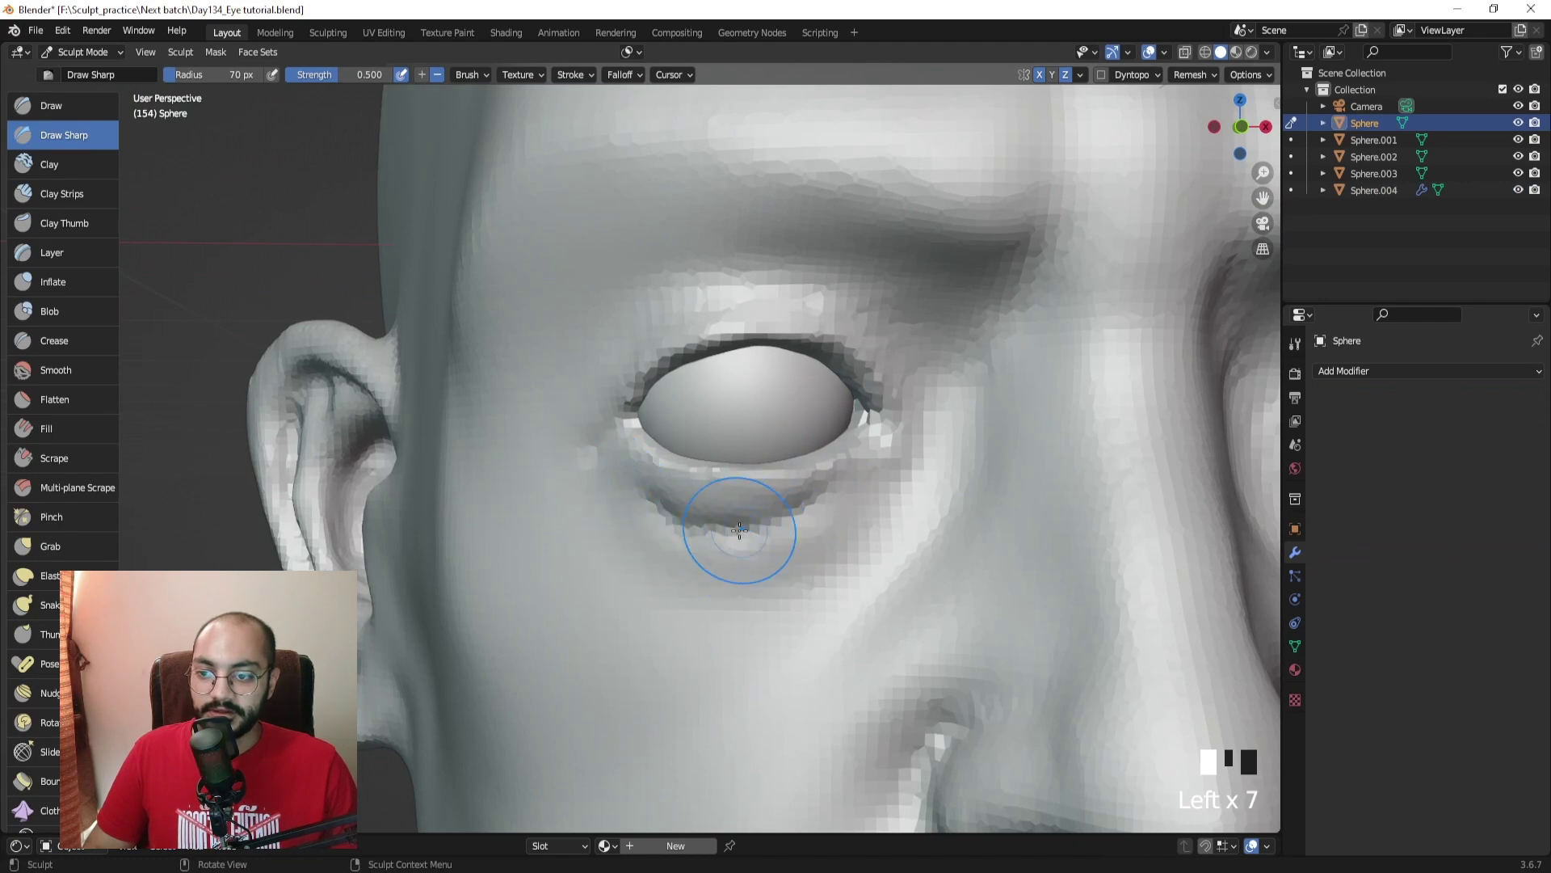
Step: Soften the under-eye crease with a 63 px brush and recut its inner part with Draw Sharp
key(f)
click(827, 527)
shift+drag(768, 534, 713, 558)
mouse_move(711, 556)
shift+mouse_down()
mouse_move(648, 541)
mouse_move(678, 488)
shift+mouse_up()
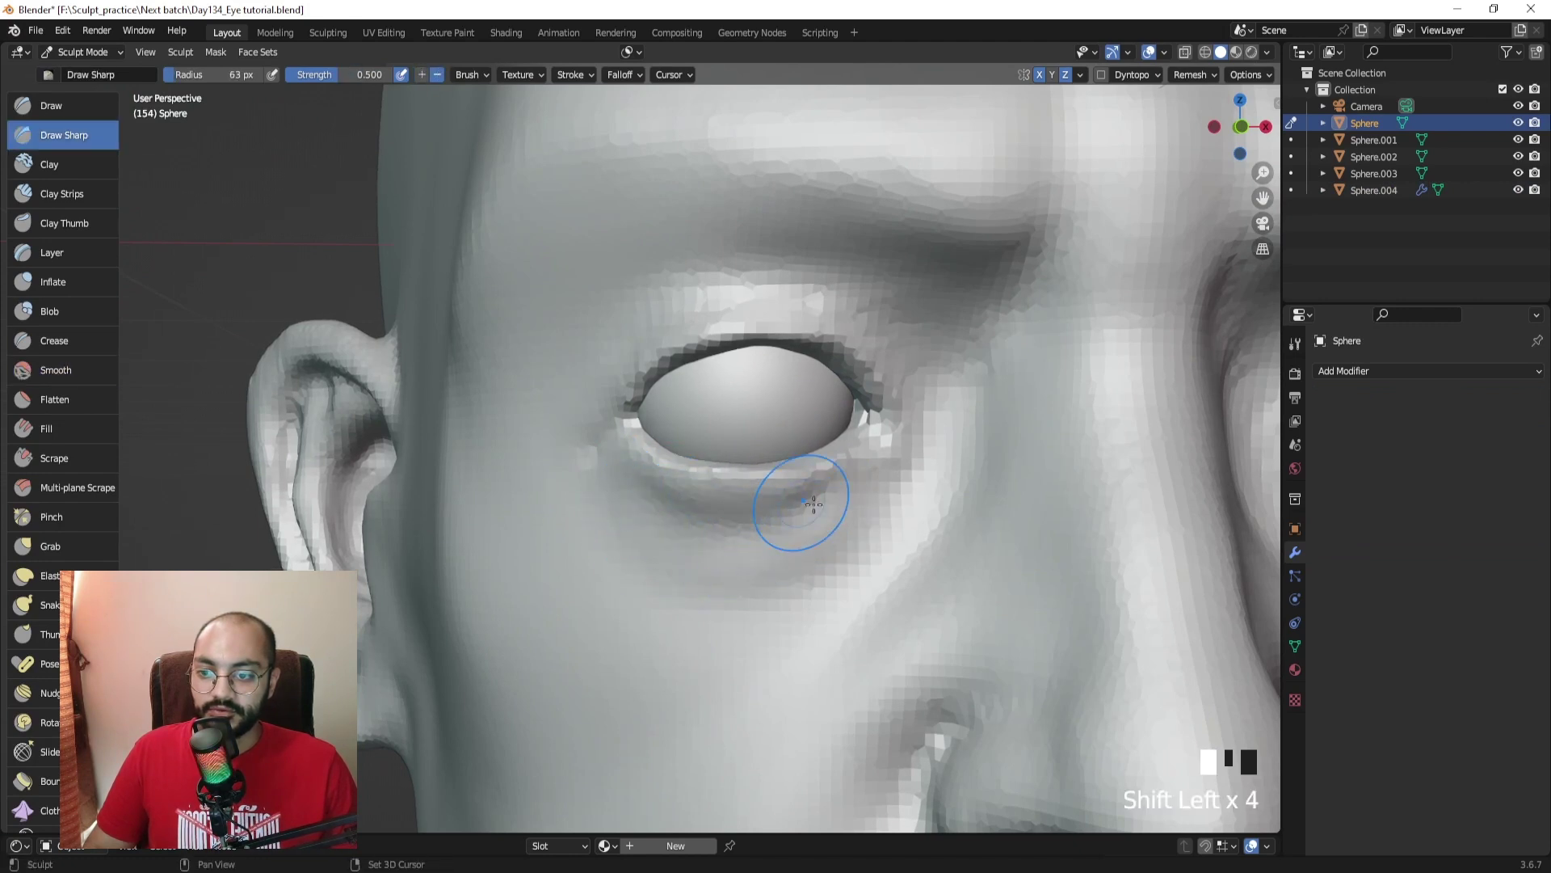
drag(835, 485, 762, 529)
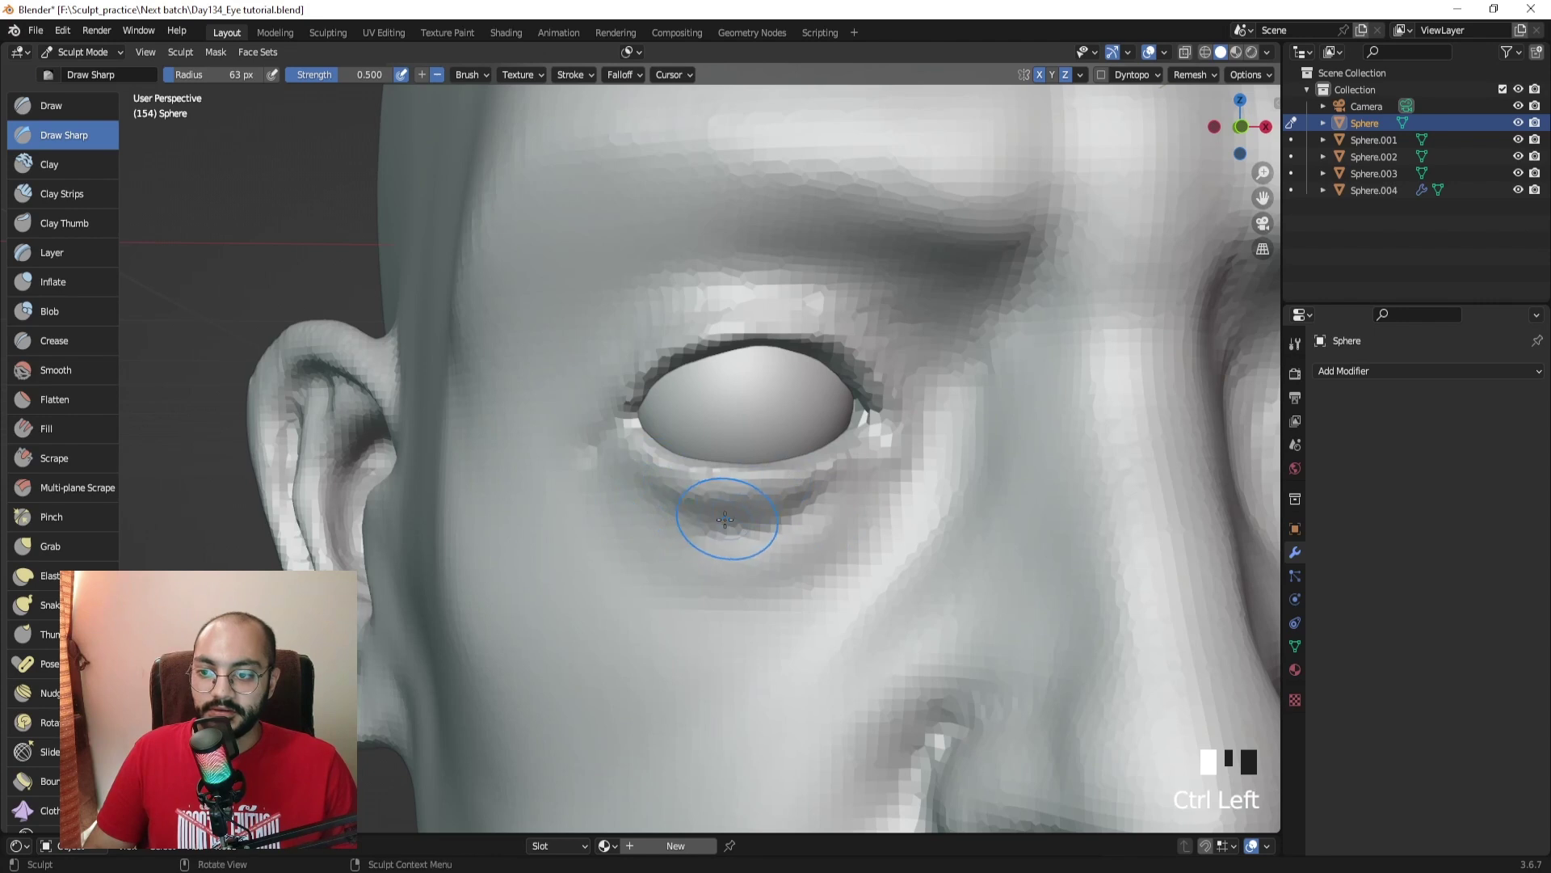
Step: Add volume over the under-eye crease with the Clay Strips brush at an 85 px radius
click(62, 194)
key(f)
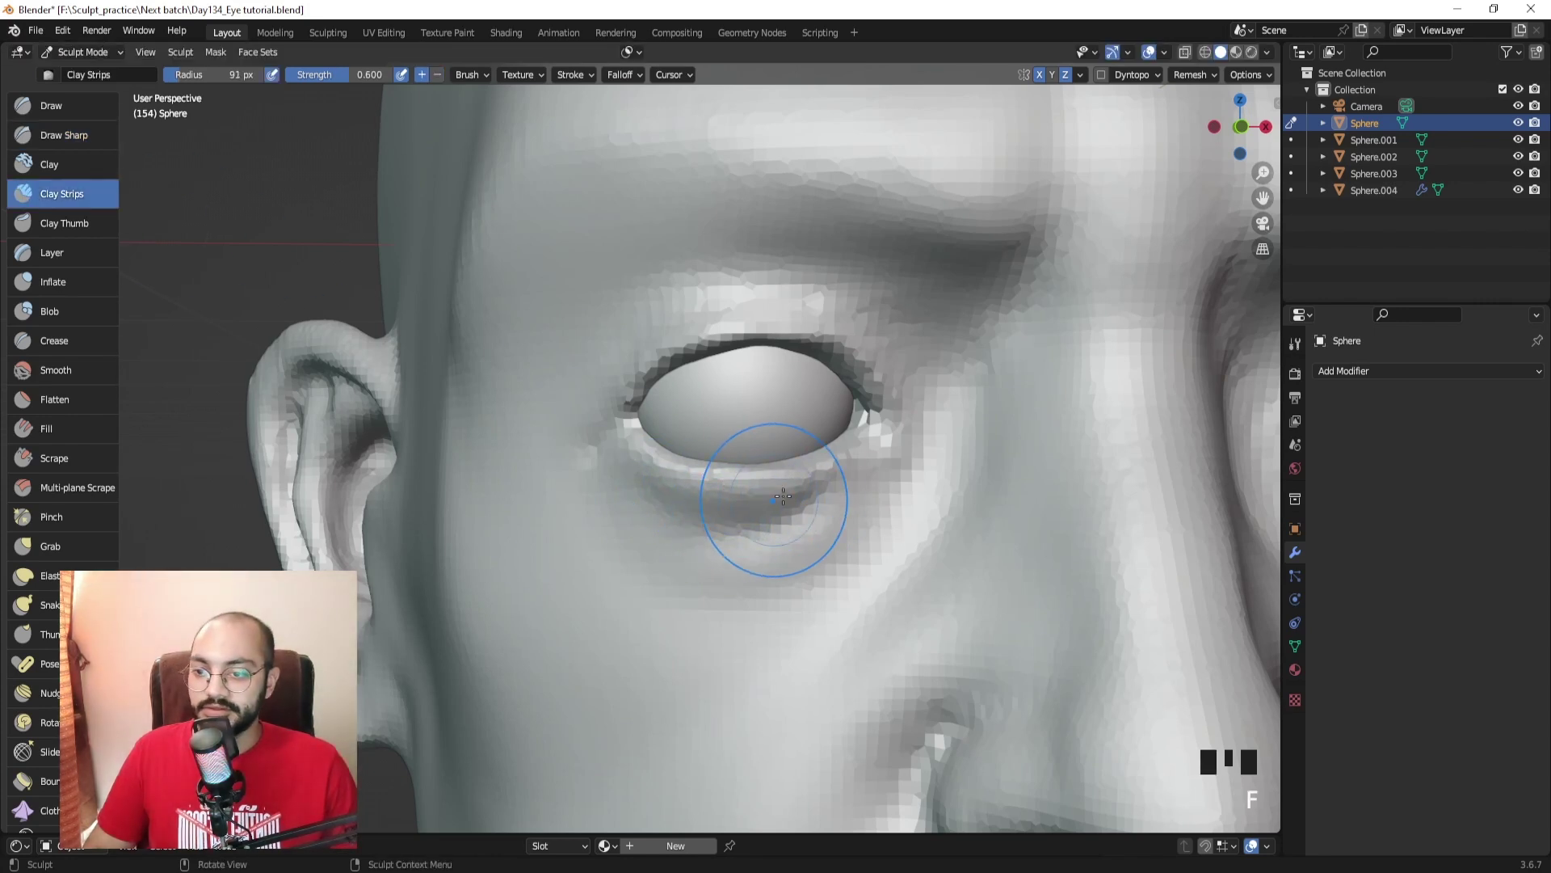
click(846, 495)
drag(760, 517, 691, 514)
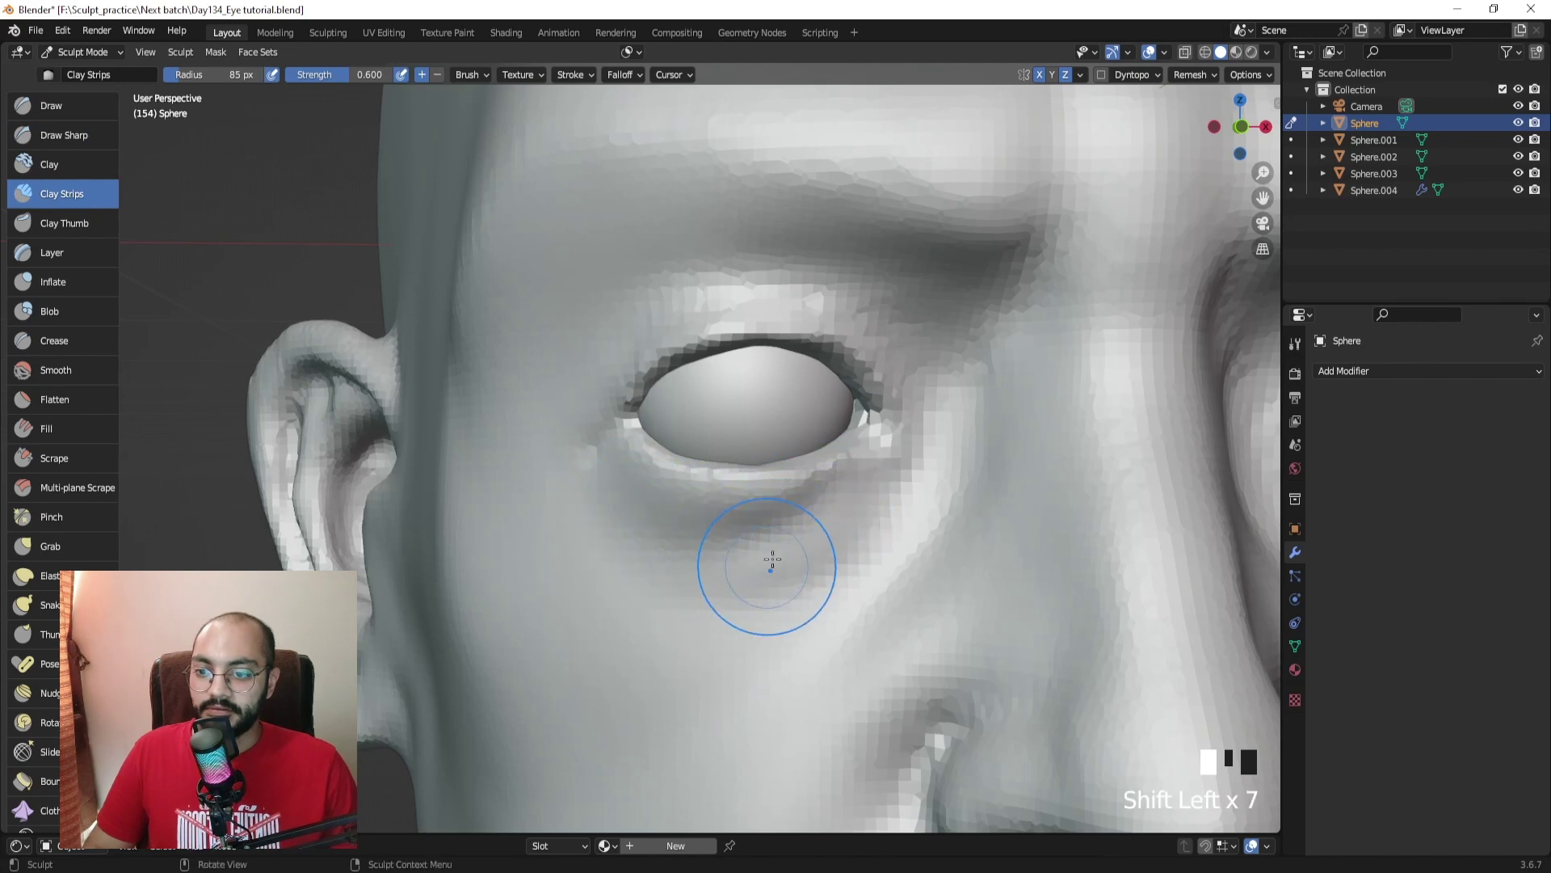
Step: Smooth the under-eye area just below the lower lid from inner to outer side
ctrl+middle_drag(772, 559, 772, 614)
mouse_move(767, 557)
ctrl+middle_down()
mouse_move(766, 606)
mouse_move(732, 529)
ctrl+middle_up()
ctrl+middle_drag(735, 525, 735, 497)
shift+drag(752, 476, 715, 485)
middle_drag(707, 485, 744, 486)
shift+drag(735, 493, 655, 519)
shift+drag(711, 505, 657, 514)
shift+drag(671, 514, 731, 493)
Step: Look over the skull and reference head for the socket shape, and redo the undone strokes on the sculpted head
middle_drag(719, 537, 585, 377)
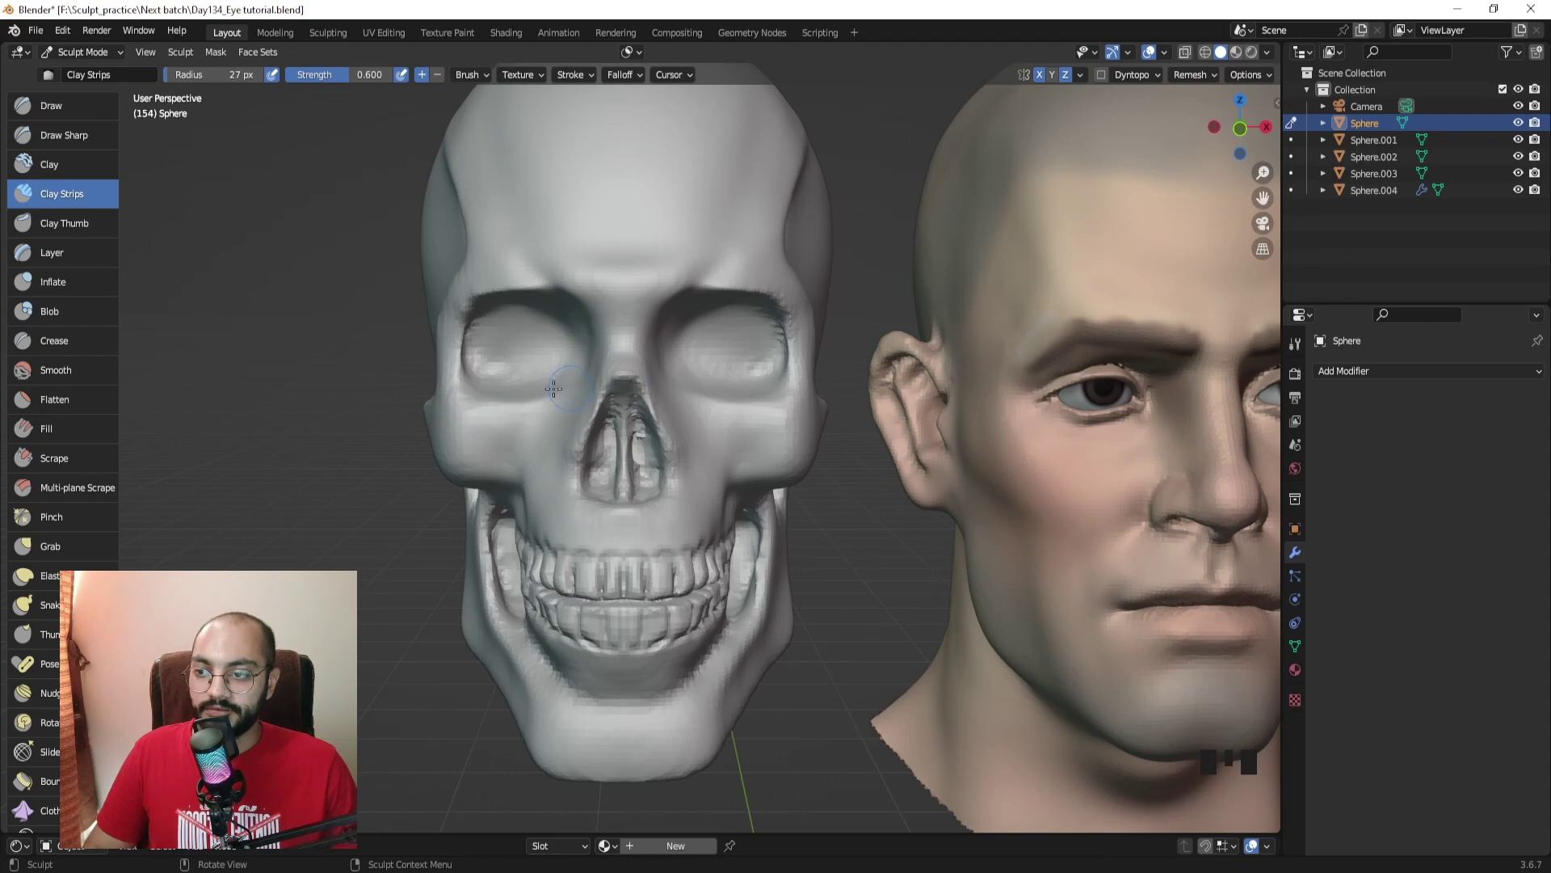
mouse_move(553, 389)
shift+middle_down()
mouse_move(757, 412)
mouse_move(748, 457)
mouse_move(727, 340)
mouse_move(720, 461)
mouse_move(764, 439)
mouse_move(807, 347)
shift+middle_up()
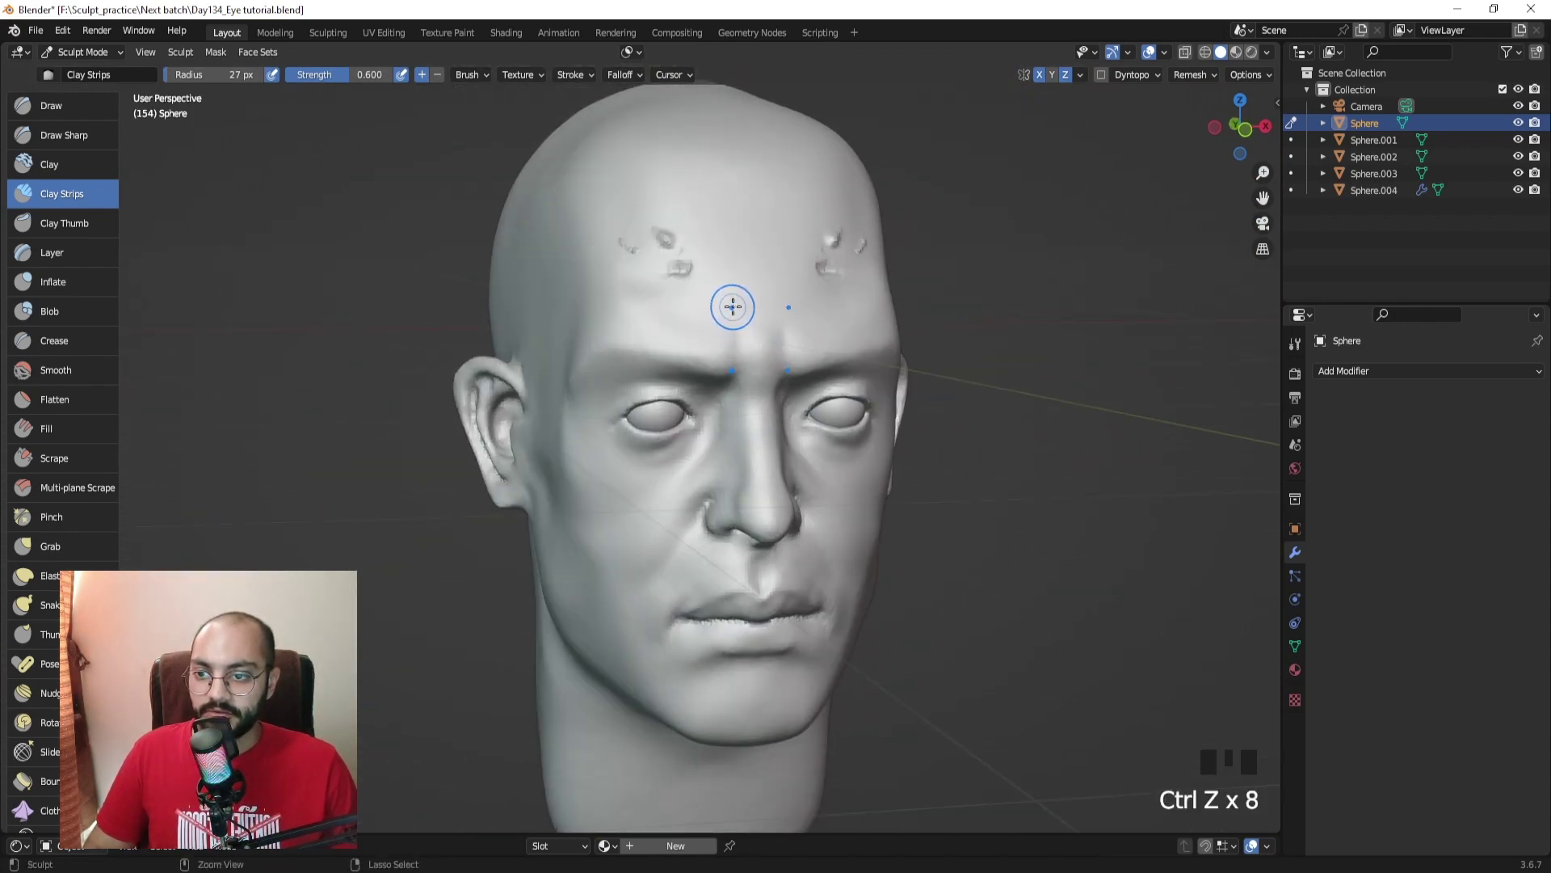
key(ctrl+shift+z)
key(ctrl+shift+z)
key(ctrl+shift+z)
key(ctrl+shift+z)
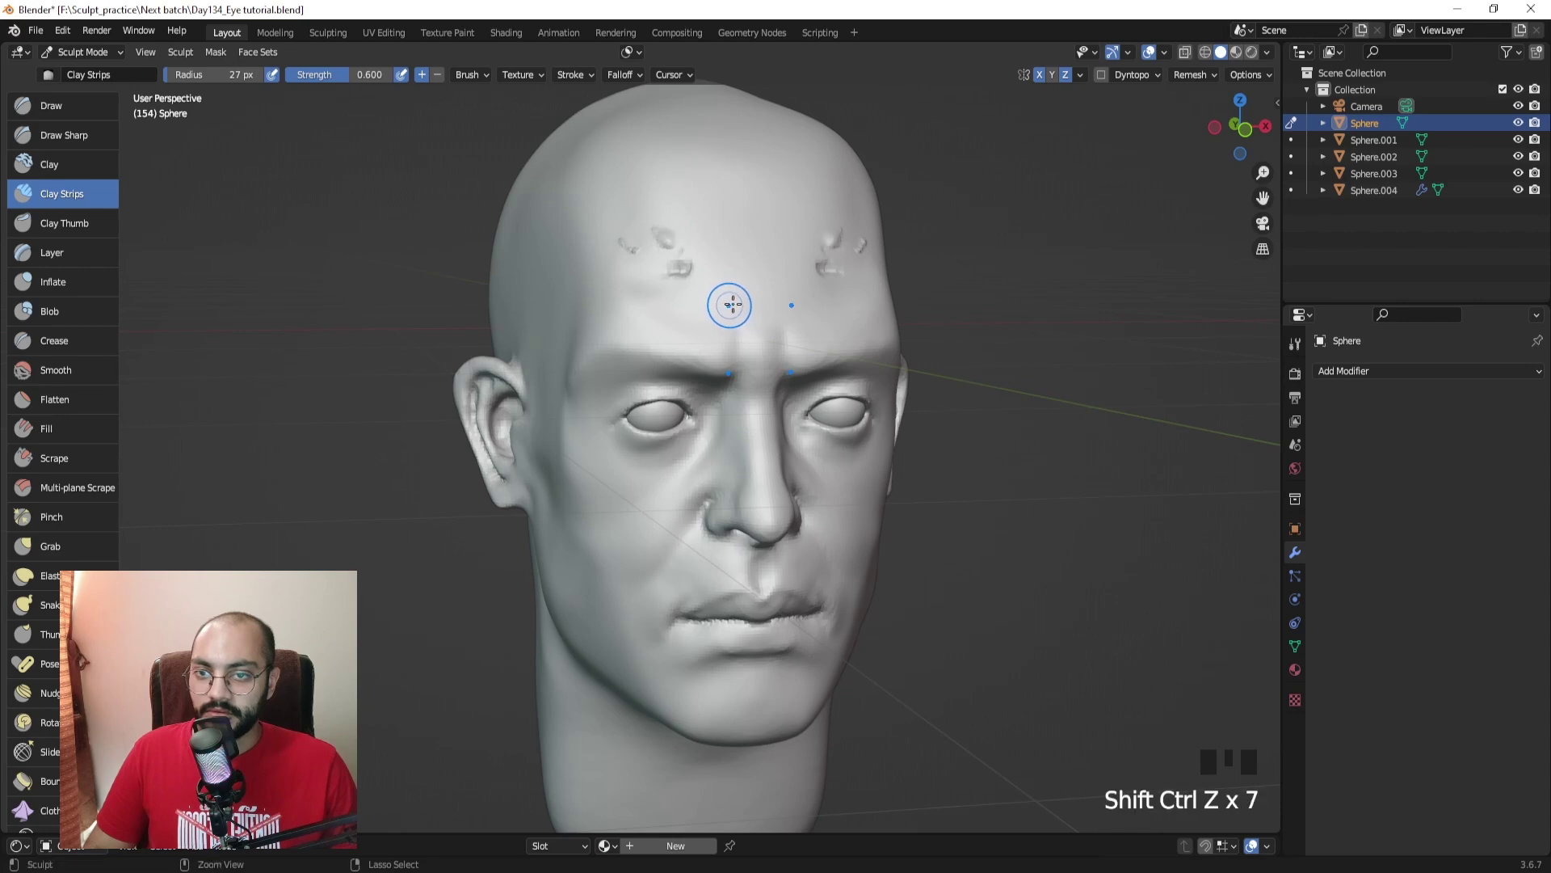
Step: Smooth away the stray marks on the forehead and limit the sculpt symmetry to the X axis
mouse_move(900, 259)
middle_down()
mouse_move(866, 254)
mouse_move(826, 279)
middle_up()
shift+drag(826, 280, 856, 246)
mouse_move(839, 276)
middle_down()
mouse_move(769, 312)
mouse_move(751, 270)
mouse_move(698, 333)
mouse_move(736, 391)
middle_up()
key(f)
key(f)
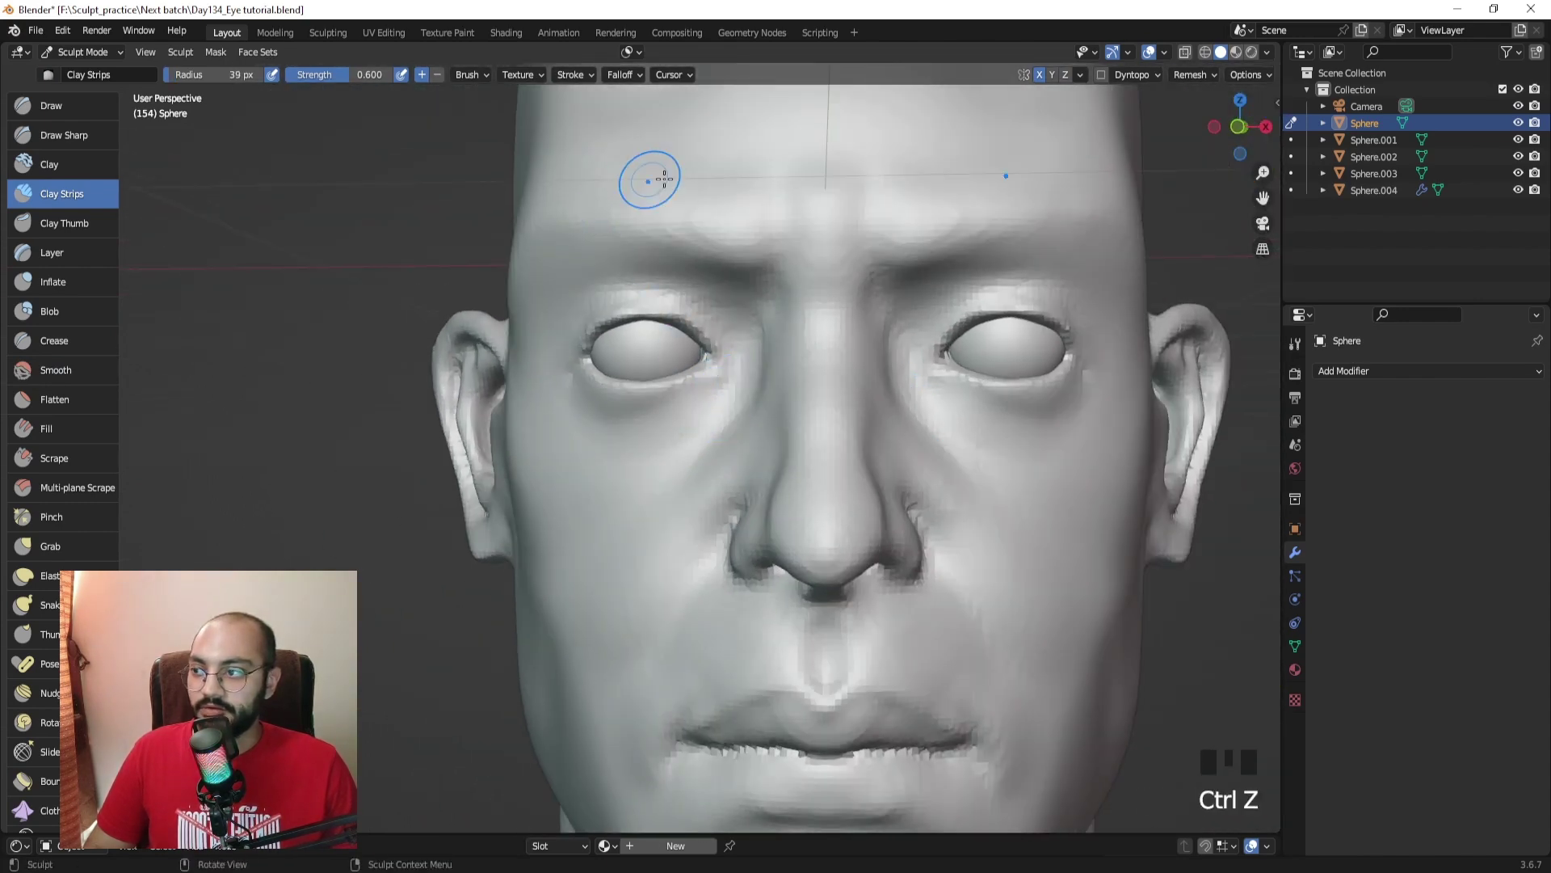
Step: Carve a diagonal crease from the inner eye corner down to the cheek with Draw Sharp, and smooth it
click(94, 144)
middle_drag(658, 419, 741, 385)
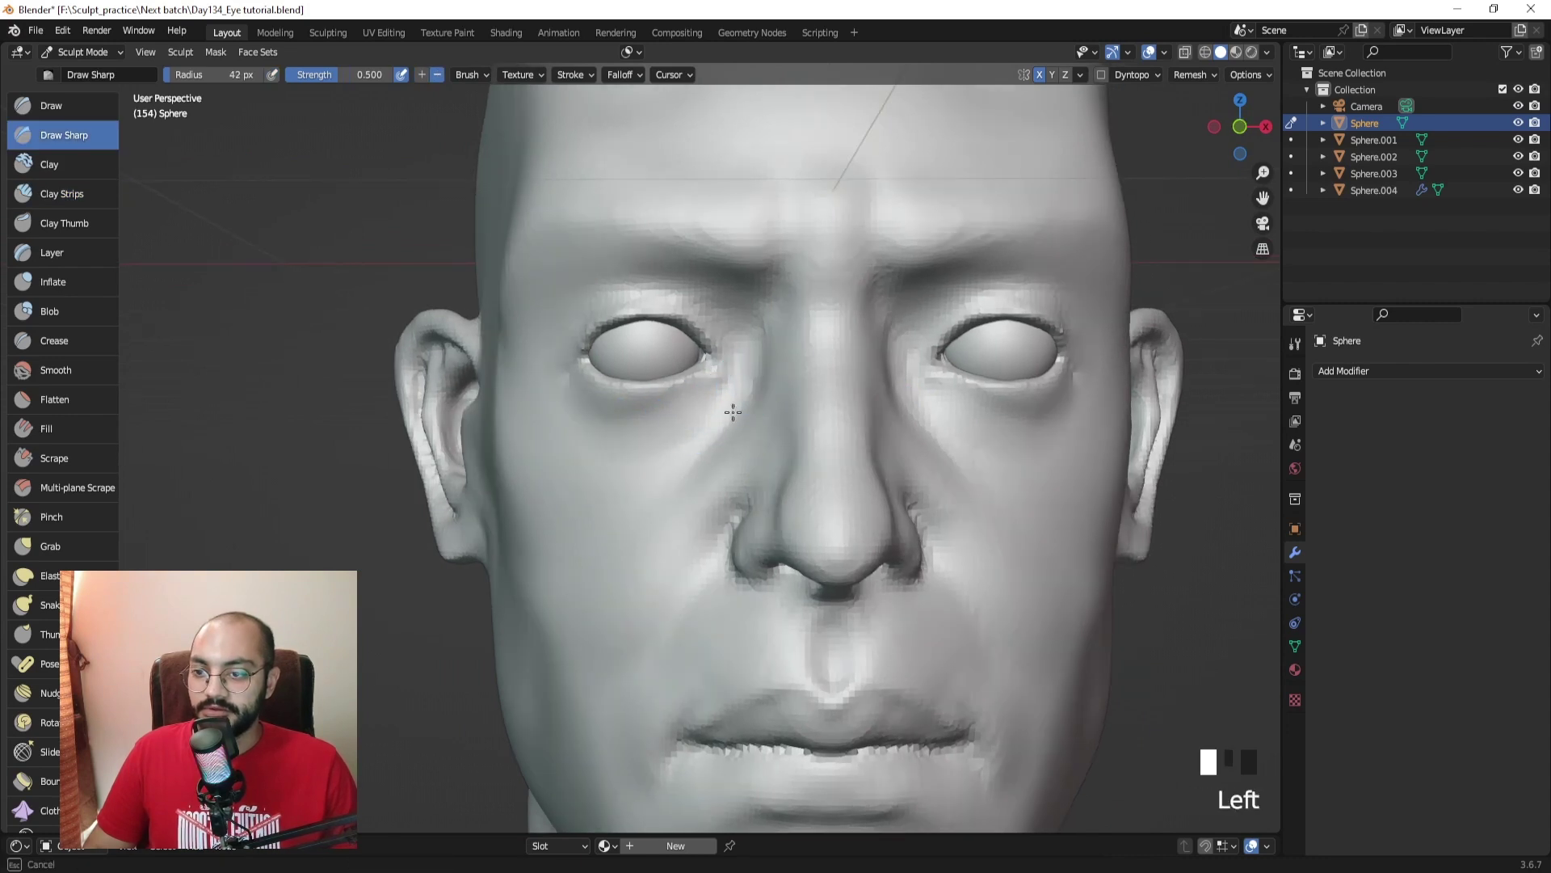
drag(733, 412, 687, 452)
mouse_move(742, 398)
mouse_down()
mouse_move(676, 457)
mouse_move(685, 421)
mouse_up()
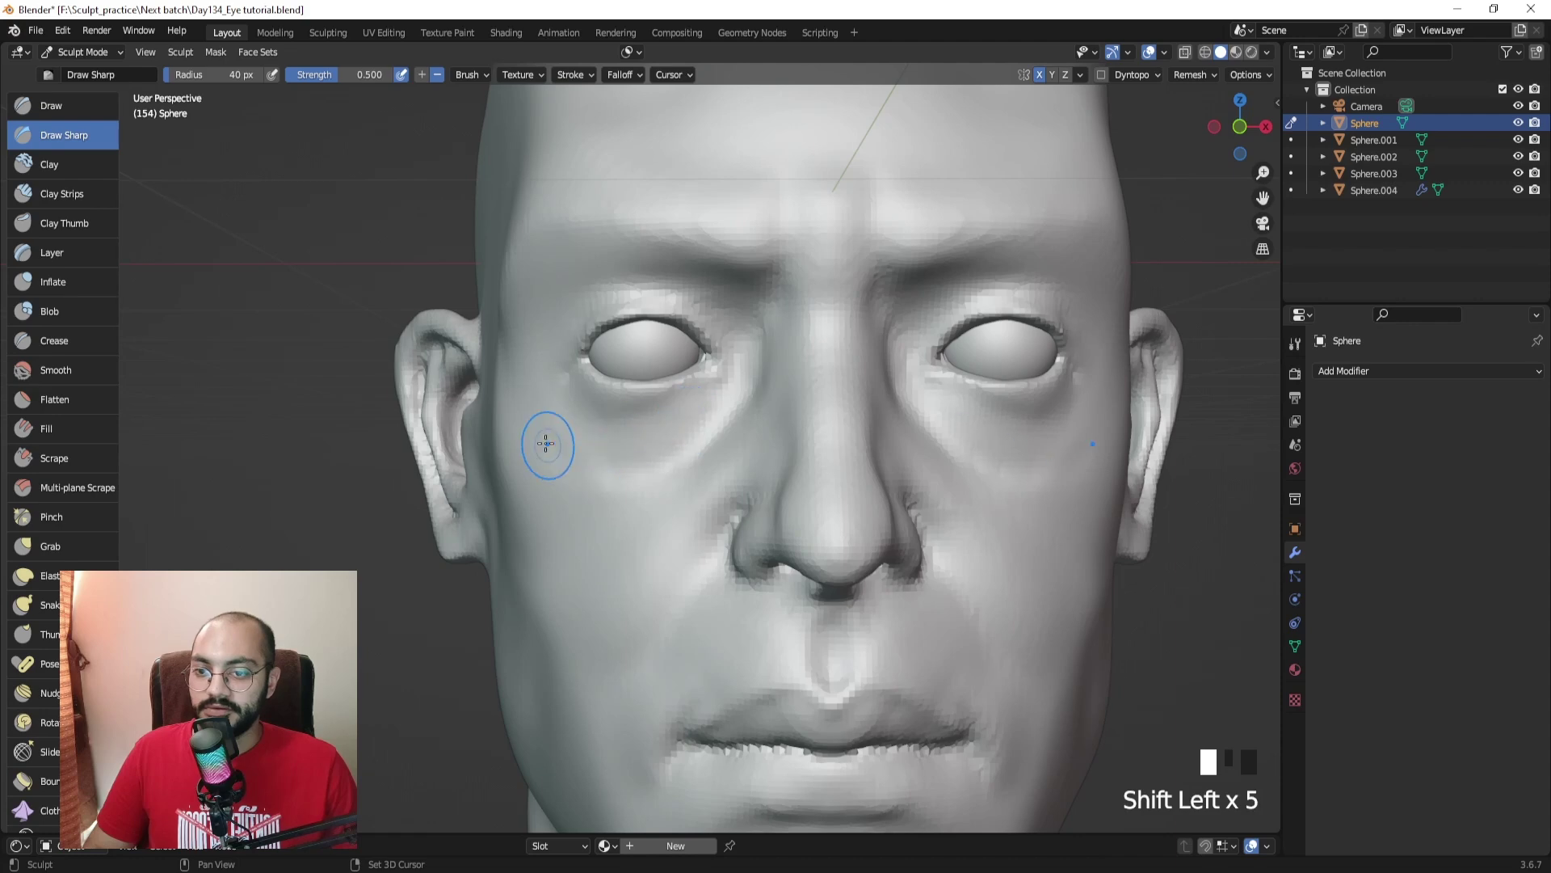
mouse_move(546, 443)
middle_down()
mouse_move(724, 475)
mouse_move(632, 447)
mouse_move(606, 474)
mouse_move(602, 452)
middle_up()
shift+drag(602, 452, 595, 433)
mouse_move(596, 433)
middle_down()
mouse_move(657, 454)
mouse_move(635, 372)
mouse_move(558, 382)
mouse_move(683, 393)
mouse_move(765, 429)
mouse_move(744, 424)
middle_up()
Step: Build up the fold between the eyebrow and the upper lid with large Clay Strips strokes
click(92, 197)
mouse_move(762, 304)
middle_down()
mouse_move(800, 371)
mouse_move(768, 356)
mouse_move(714, 378)
mouse_move(745, 336)
mouse_move(769, 336)
mouse_move(703, 332)
mouse_move(666, 391)
mouse_move(690, 392)
middle_up()
key(f)
click(668, 352)
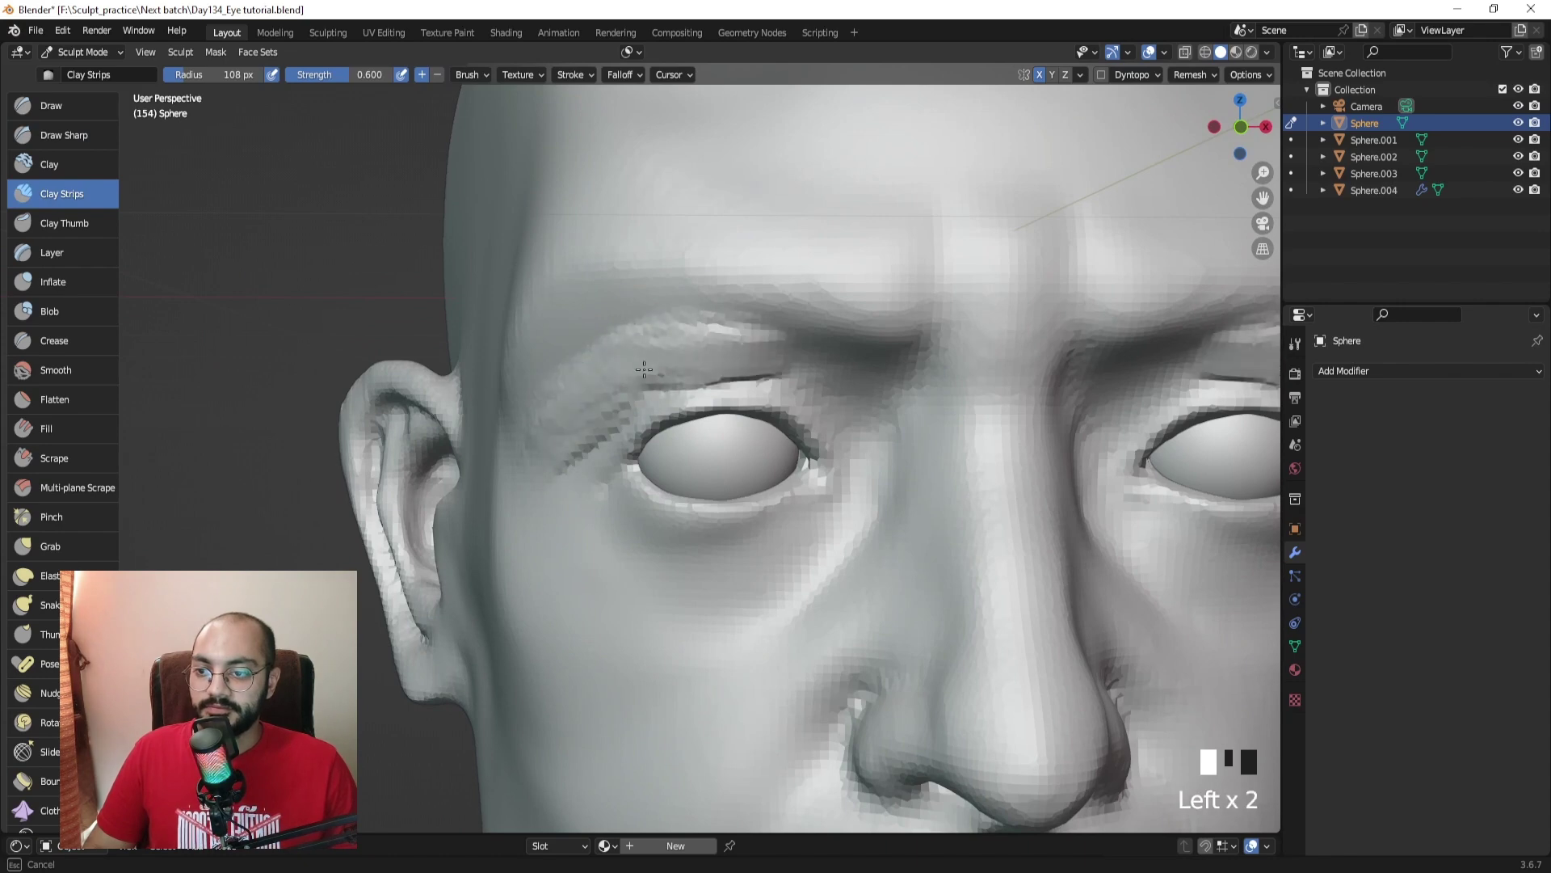
drag(530, 398, 537, 394)
middle_drag(536, 394, 614, 373)
drag(614, 374, 594, 380)
drag(594, 379, 671, 367)
middle_drag(679, 370, 630, 374)
double_click(675, 326)
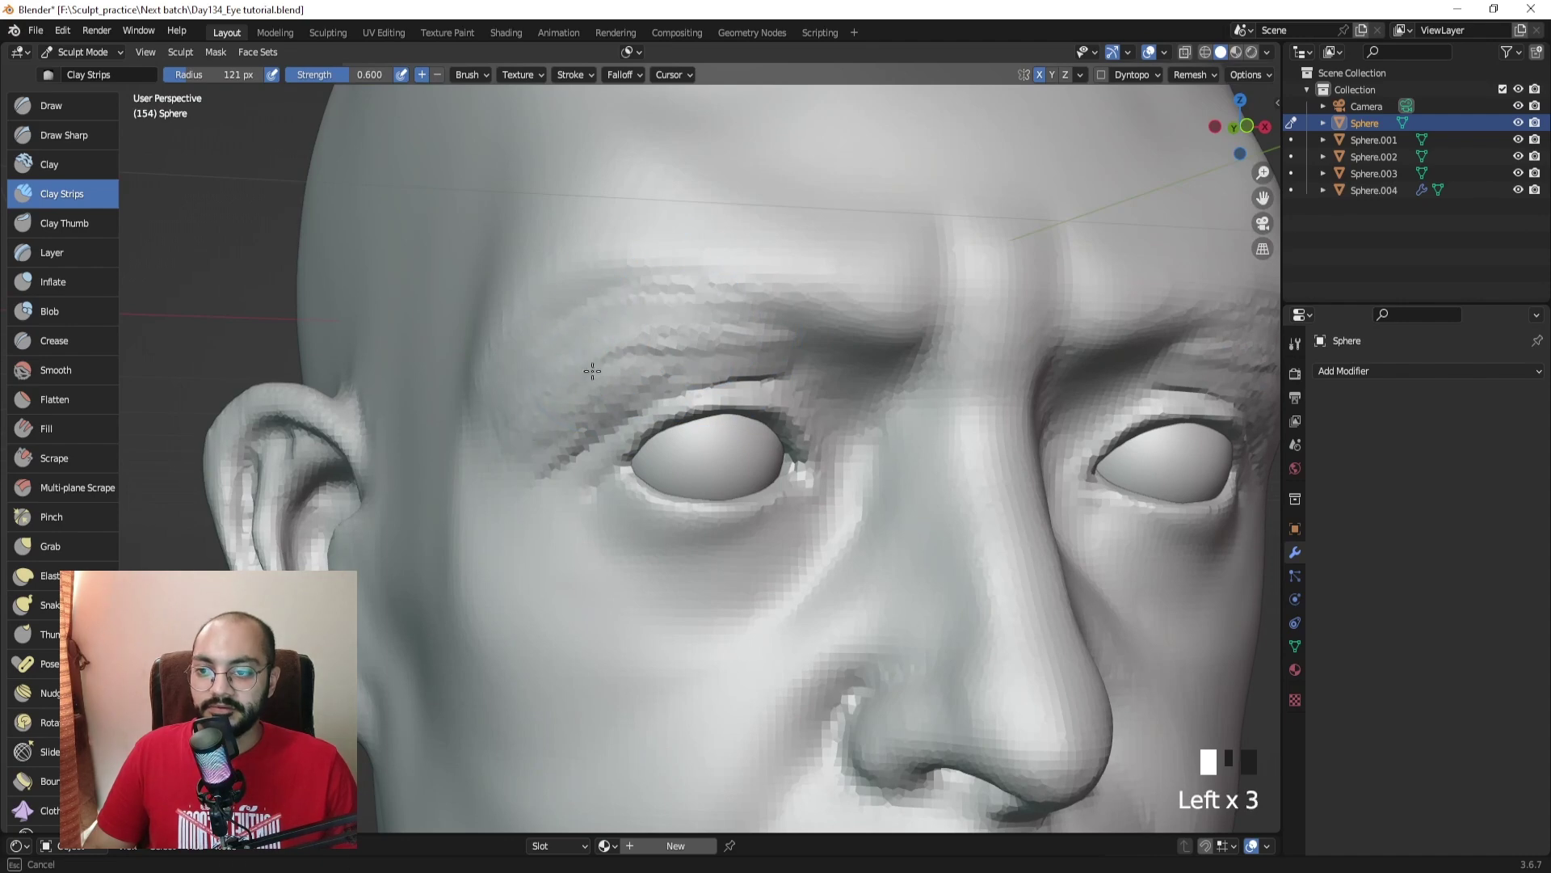
Step: Extend the brow fold down past the eye's outer corner with the Clay Strips brush at an 83 px radius
key(f)
click(571, 433)
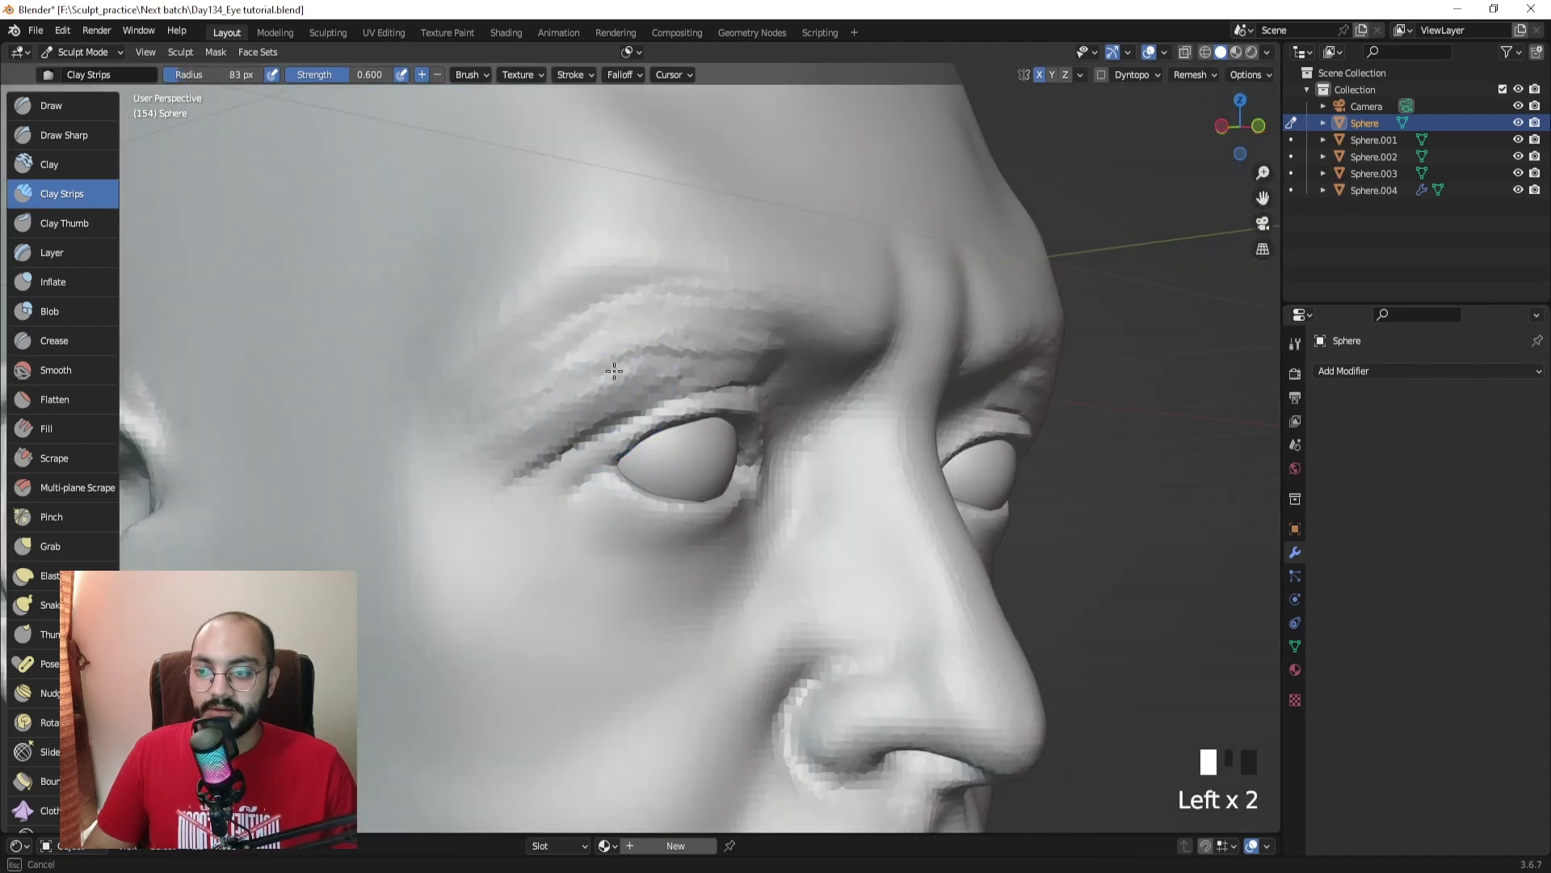
drag(614, 371, 525, 404)
drag(594, 347, 524, 365)
middle_drag(565, 341, 530, 380)
click(530, 380)
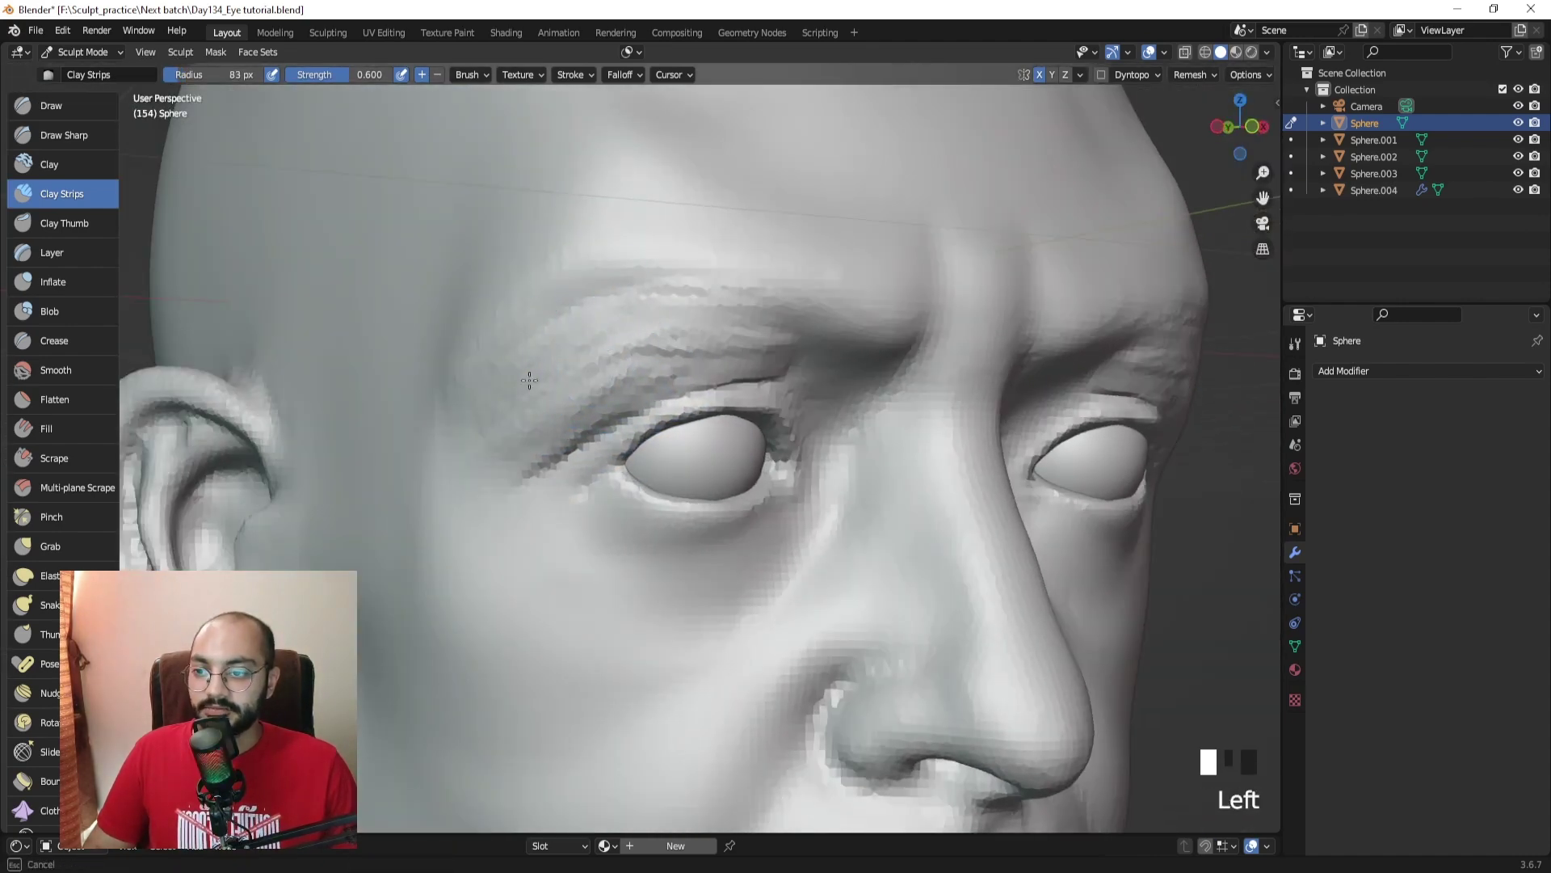
Step: Thicken the outer end of the brow bone in front view with the Clay Strips brush at a 106 px radius
mouse_move(530, 474)
middle_down()
mouse_move(542, 411)
mouse_move(576, 385)
middle_up()
click(575, 385)
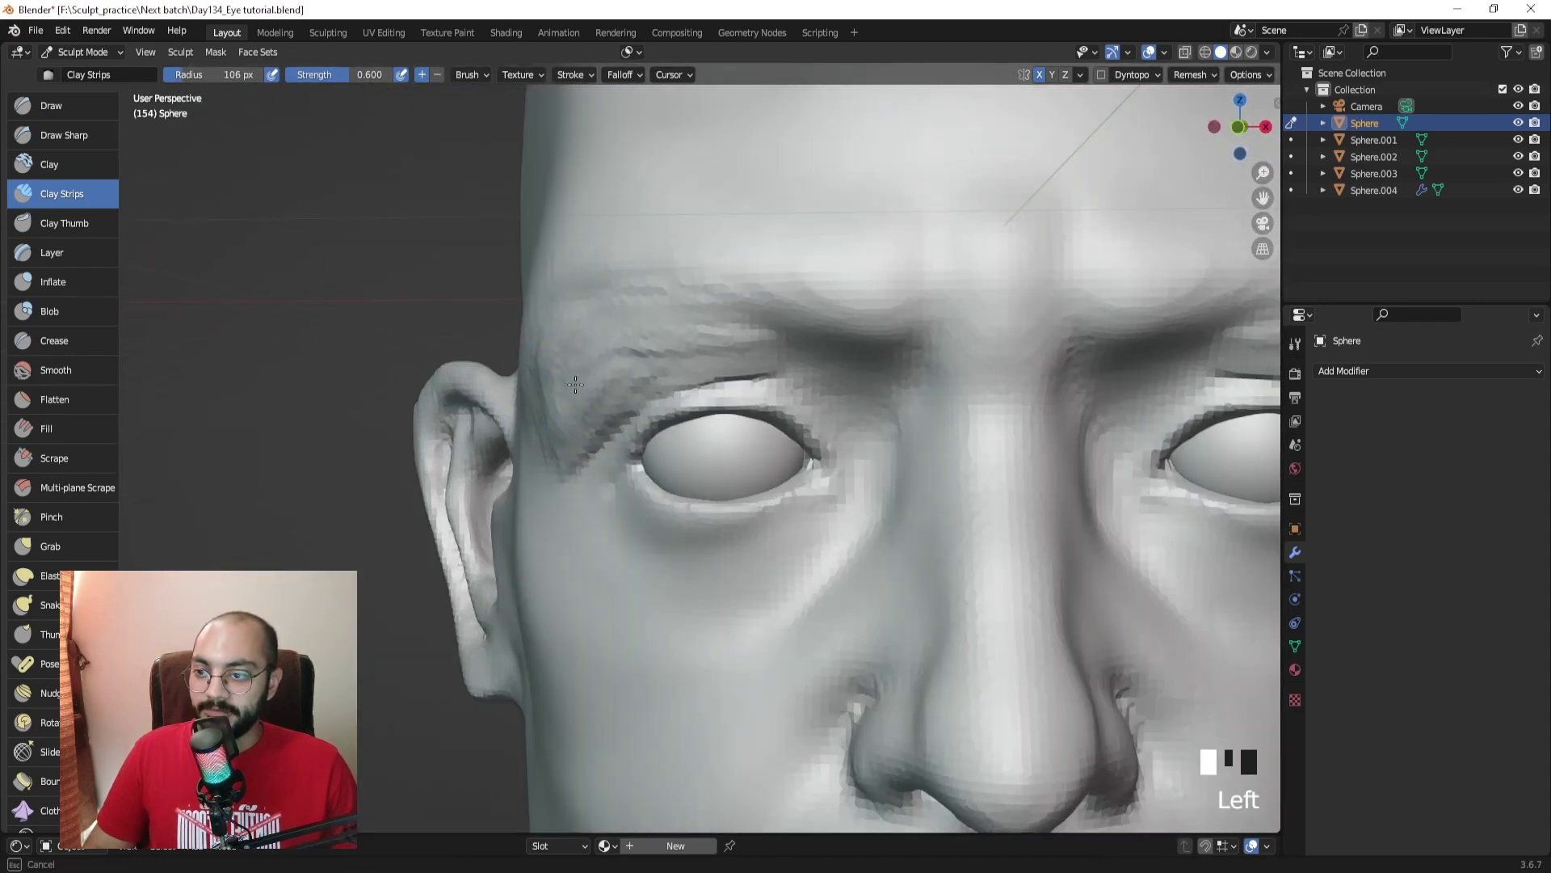
drag(553, 352, 614, 356)
middle_drag(679, 360, 606, 363)
mouse_move(606, 364)
ctrl+middle_down()
mouse_move(602, 380)
mouse_move(690, 381)
ctrl+middle_up()
mouse_move(622, 343)
mouse_down()
mouse_move(606, 396)
mouse_move(642, 372)
mouse_up()
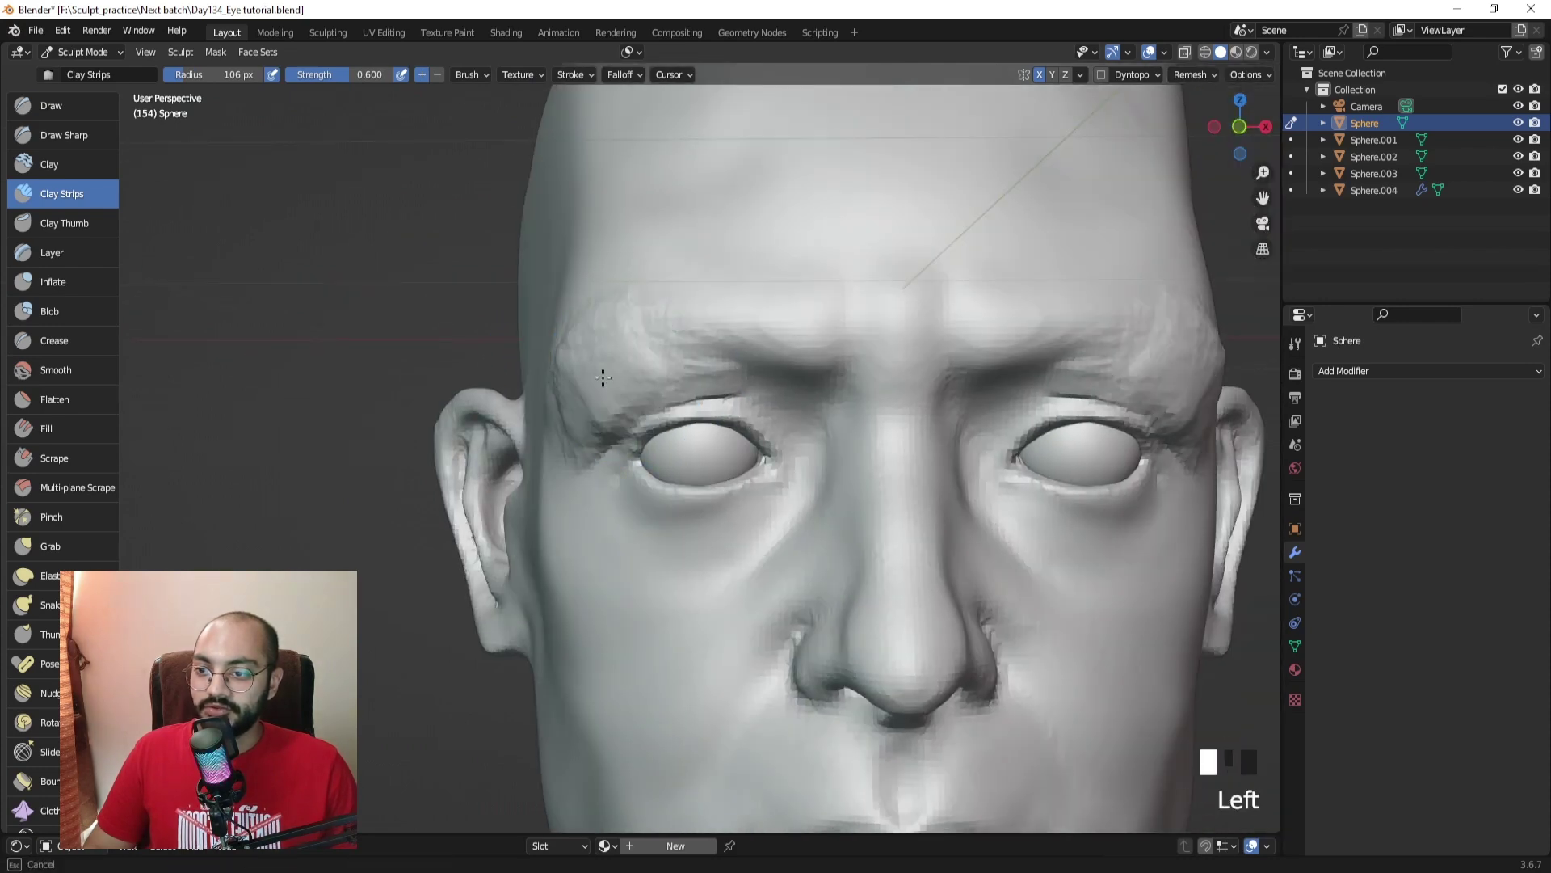
Step: Smooth the clay strokes over the brow fold and around the eye's outer corner
mouse_move(609, 388)
middle_down()
mouse_move(529, 392)
mouse_move(703, 404)
middle_up()
ctrl+middle_drag(646, 400, 635, 378)
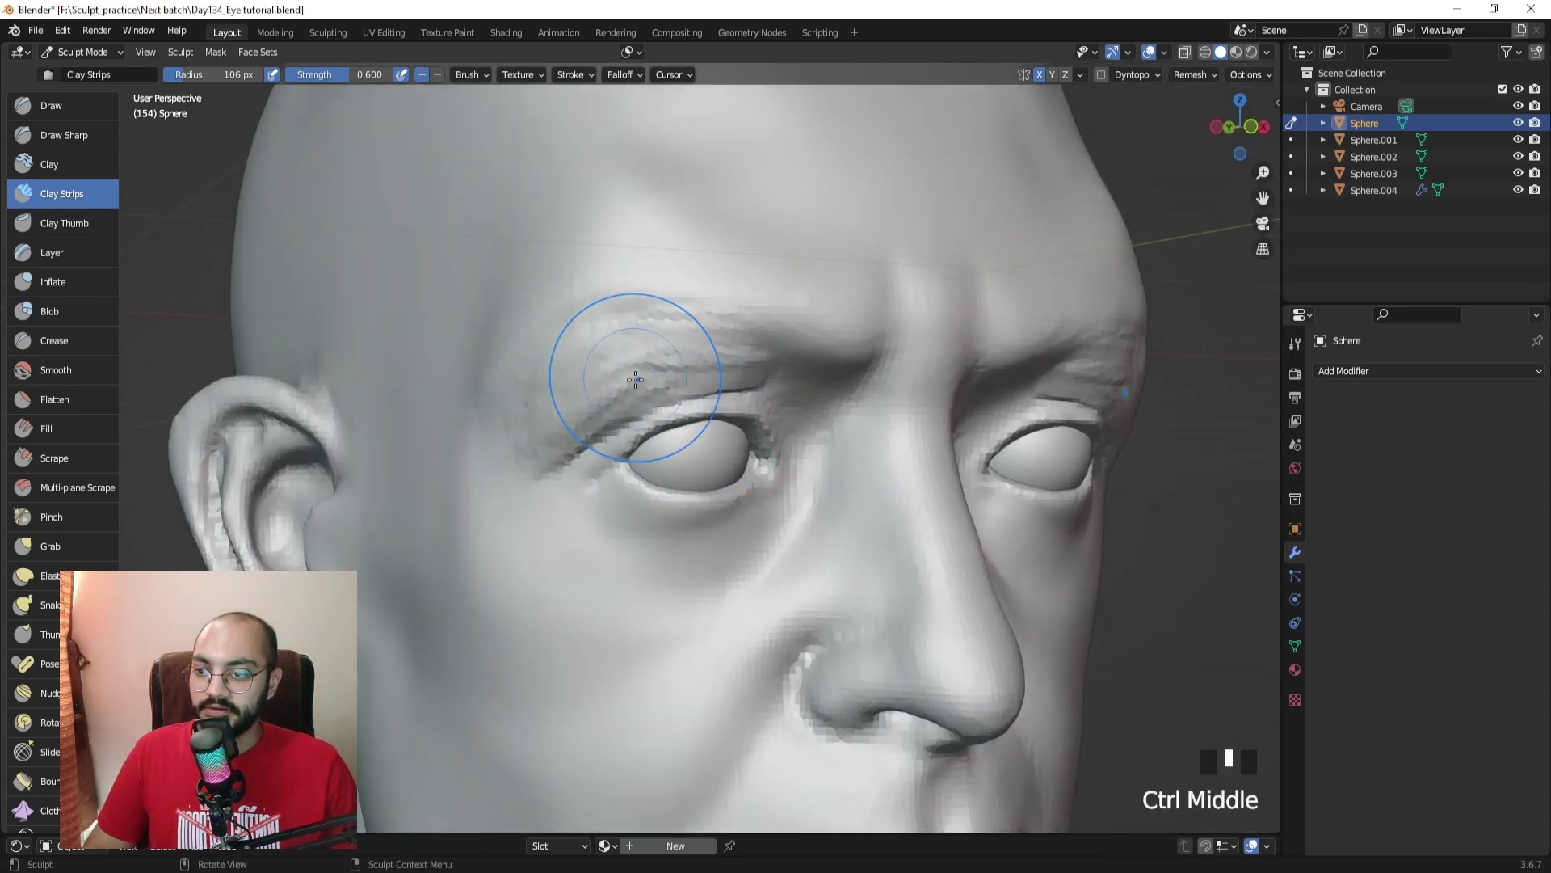
shift+drag(635, 378, 670, 339)
shift+drag(553, 431, 572, 417)
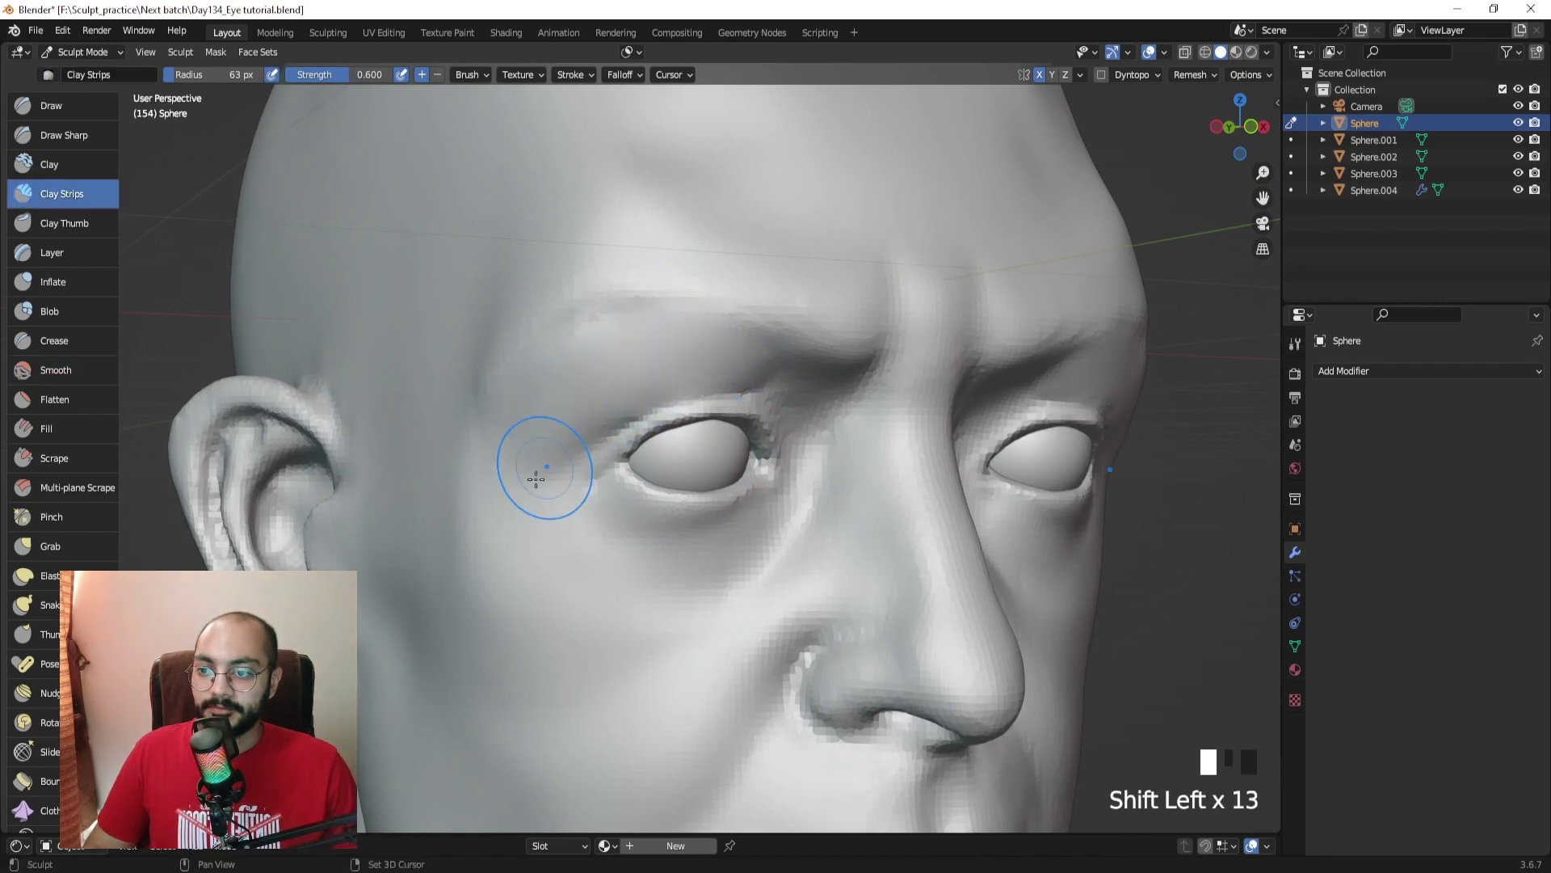
Step: Smooth the eye's outer corner and carve in the inner corner with the Draw Sharp brush at a 45 px radius
shift+drag(536, 479, 537, 450)
middle_drag(537, 450, 416, 191)
click(64, 135)
mouse_move(569, 296)
shift+middle_down()
mouse_move(666, 393)
mouse_move(622, 395)
shift+middle_up()
key(f)
click(711, 395)
mouse_move(817, 386)
middle_down()
mouse_move(778, 396)
mouse_move(797, 416)
middle_up()
key(ctrl+z)
key(f)
click(790, 416)
drag(800, 417, 808, 418)
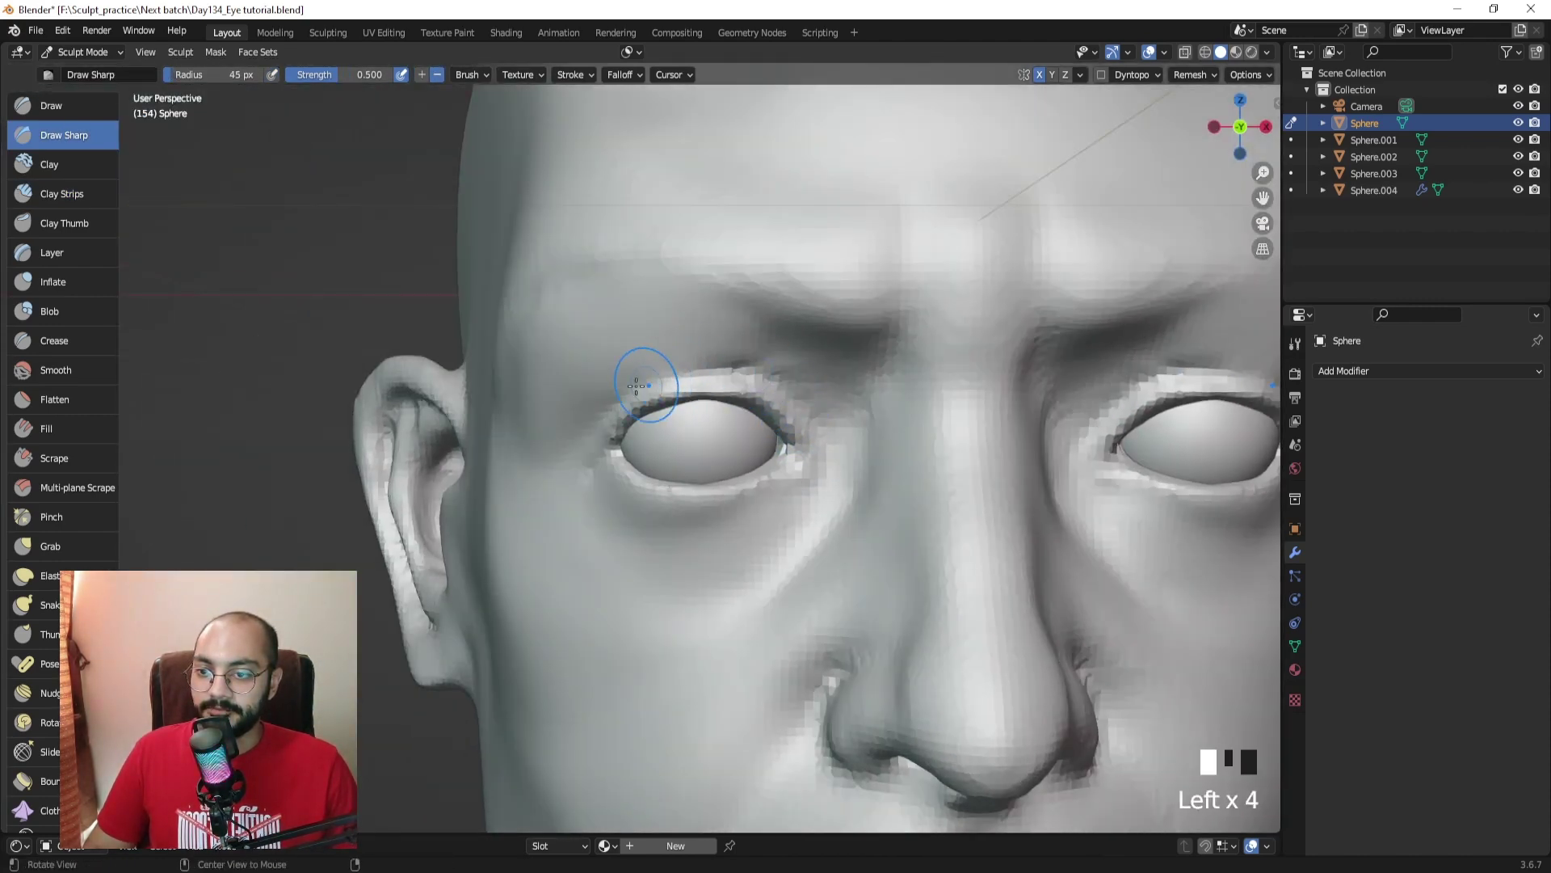
Step: Carve the crease above the upper lid outward past the eye's outer corner with Draw Sharp strokes
middle_drag(637, 387, 711, 386)
drag(697, 387, 634, 396)
drag(647, 390, 580, 422)
middle_drag(566, 421, 601, 429)
mouse_move(576, 436)
mouse_down()
mouse_move(470, 467)
mouse_move(520, 454)
mouse_move(534, 471)
mouse_move(485, 462)
mouse_move(444, 426)
mouse_move(520, 305)
mouse_move(485, 339)
mouse_up()
Step: Smooth the area beside the eye's outer corner at a 70 px radius to soften the crease's outer end
key(f)
click(448, 453)
mouse_move(485, 340)
shift+mouse_down()
mouse_move(437, 433)
mouse_move(477, 469)
shift+mouse_up()
shift+drag(477, 468, 513, 503)
ctrl+middle_drag(513, 503, 670, 491)
Step: Examine the unselected head from the front in Object Mode, and return it to Sculpt Mode
key(ctrl+Tab)
click(578, 491)
click(931, 466)
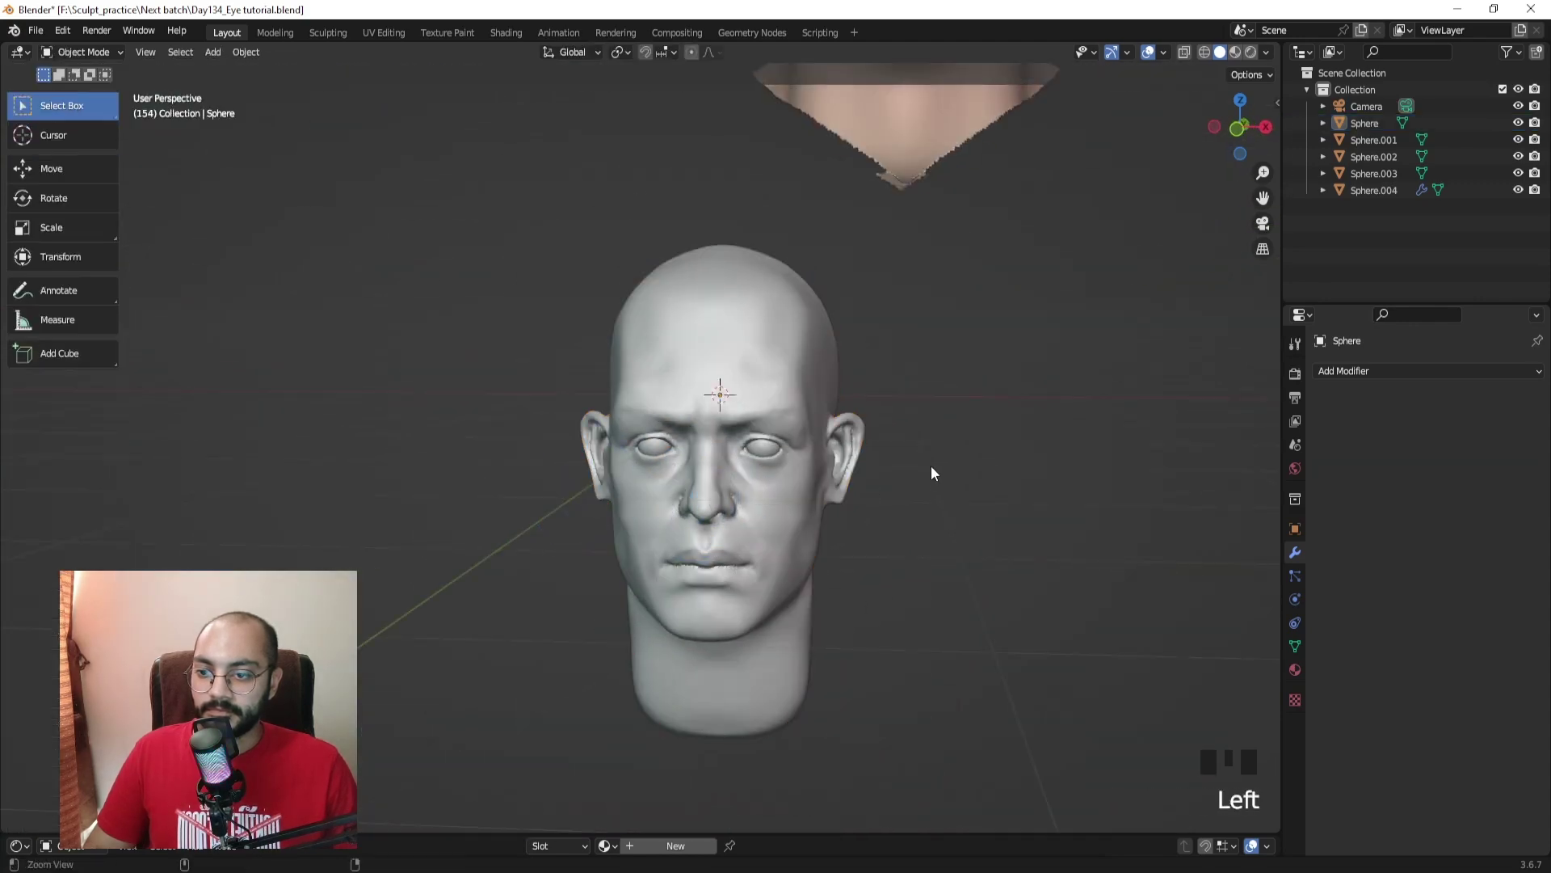
ctrl+middle_drag(931, 465, 897, 424)
middle_drag(897, 424, 780, 355)
key(ctrl+Tab)
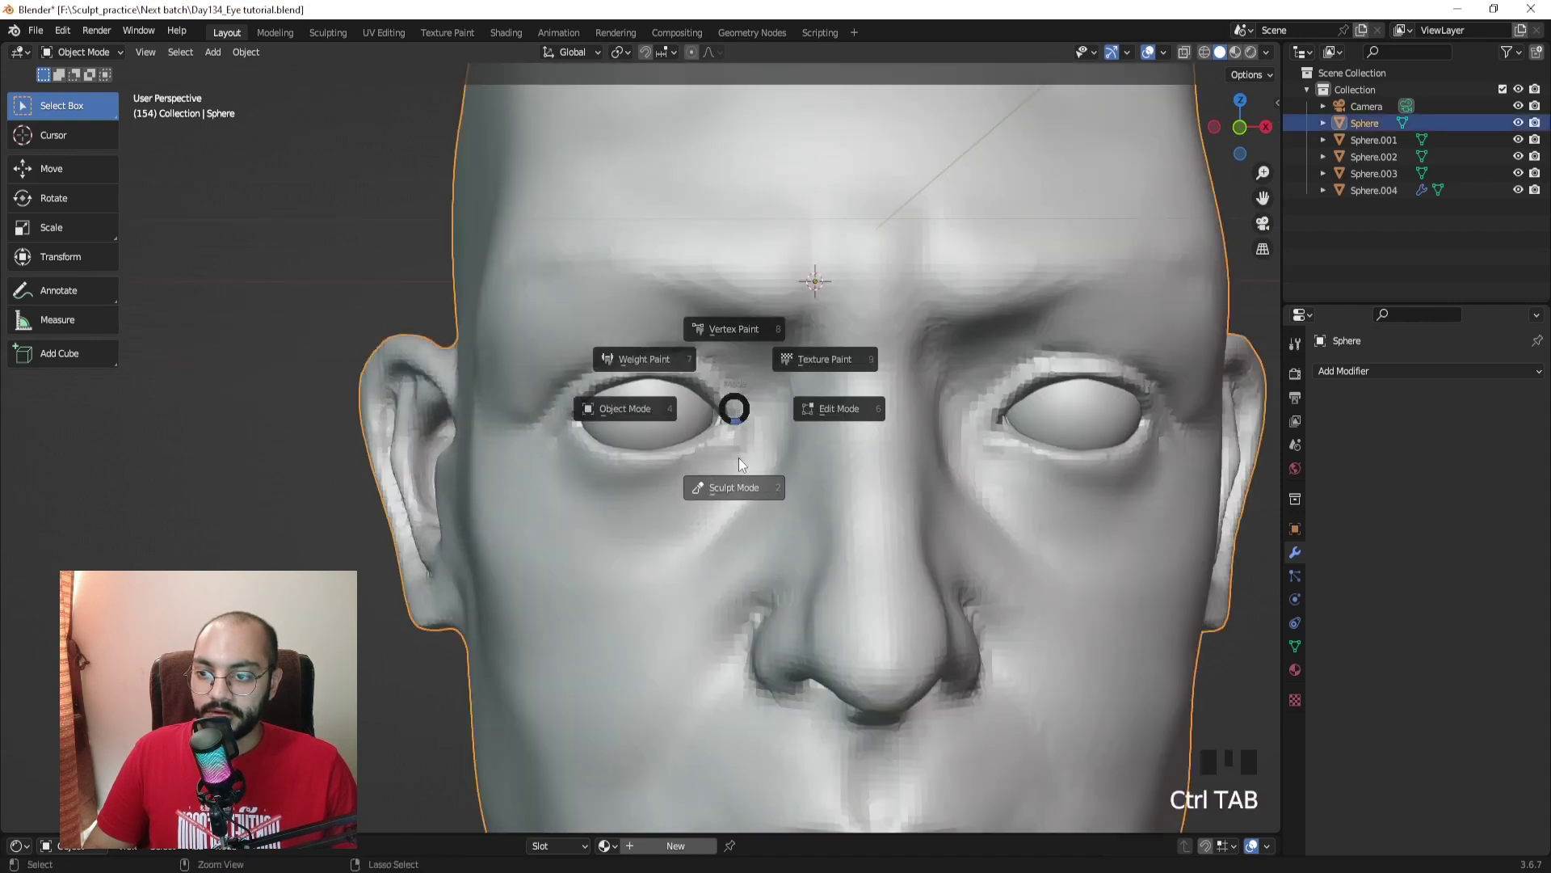
click(737, 483)
Step: Try smoothing the eye's inner corner at a 46 px radius, and undo the latest strokes
mouse_move(737, 484)
shift+middle_down()
mouse_move(798, 218)
mouse_move(671, 421)
shift+middle_up()
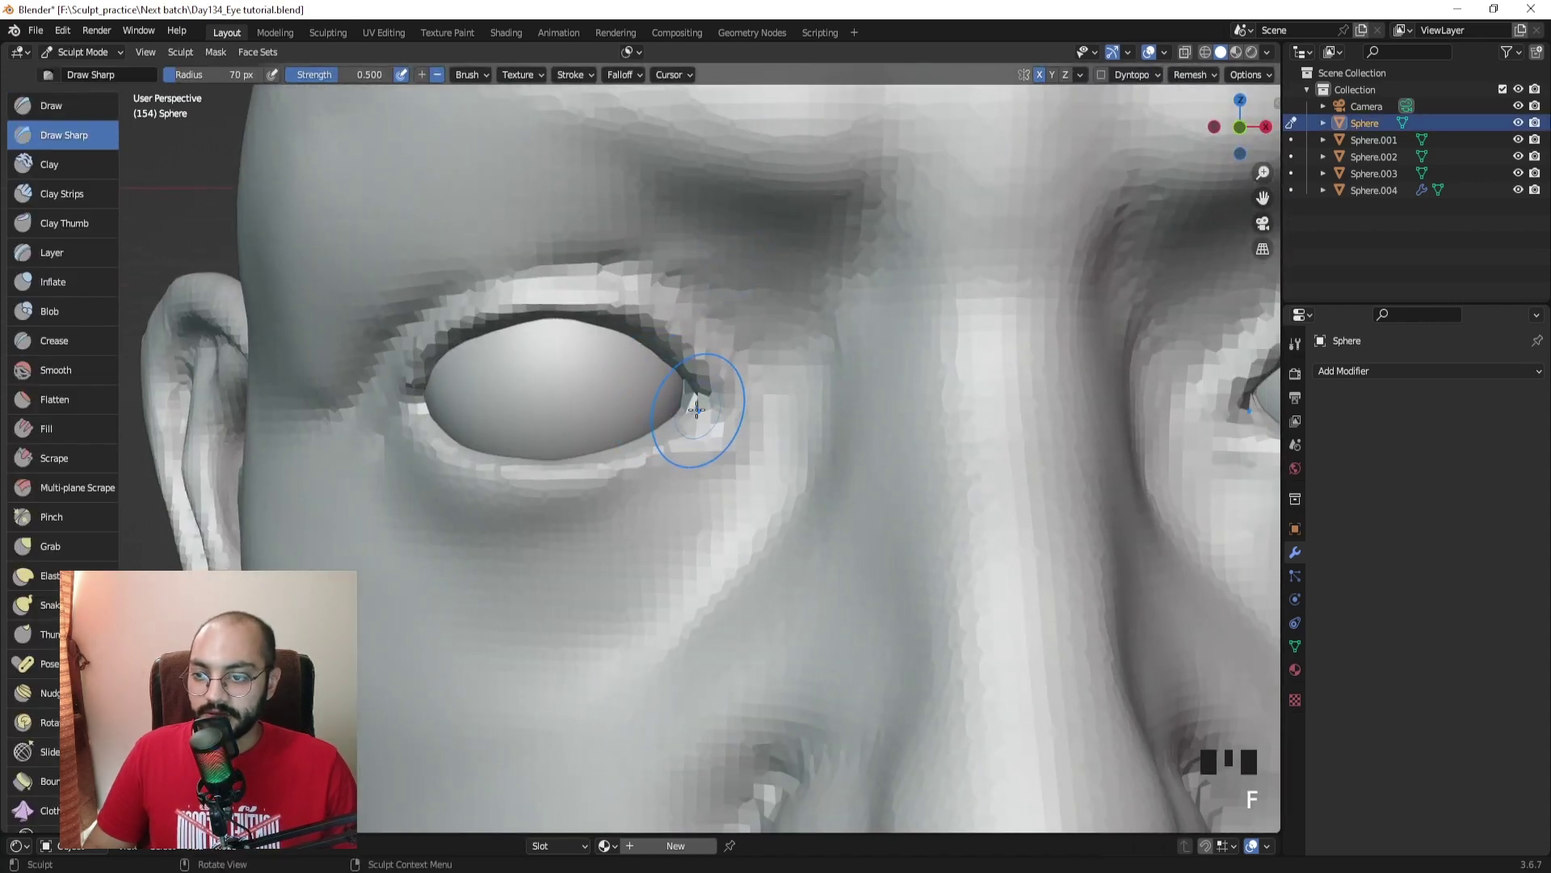
key(f)
click(729, 409)
mouse_move(711, 407)
shift+mouse_down()
mouse_move(697, 407)
mouse_move(710, 405)
shift+mouse_up()
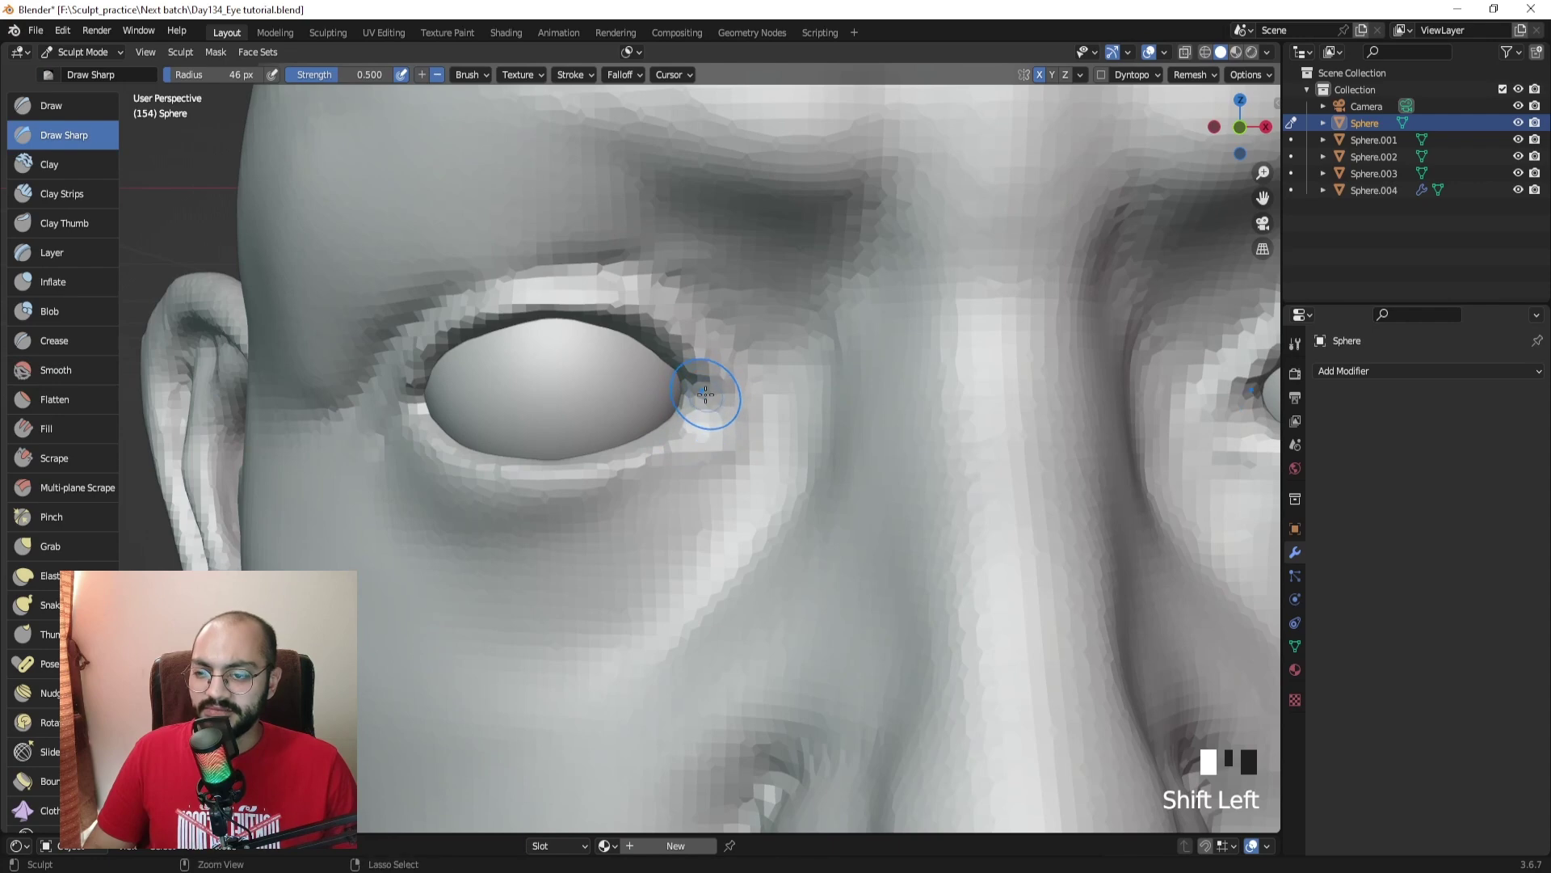
key(ctrl+z)
key(ctrl+z)
key(ctrl+z)
key(ctrl+Tab)
Step: Add clay inside the eye's inner corner with Clay Strips at 62 px and adjust it with Grab at 93 px
mouse_move(703, 426)
shift+middle_down()
mouse_move(689, 452)
mouse_move(803, 450)
mouse_move(676, 422)
mouse_move(684, 435)
shift+middle_up()
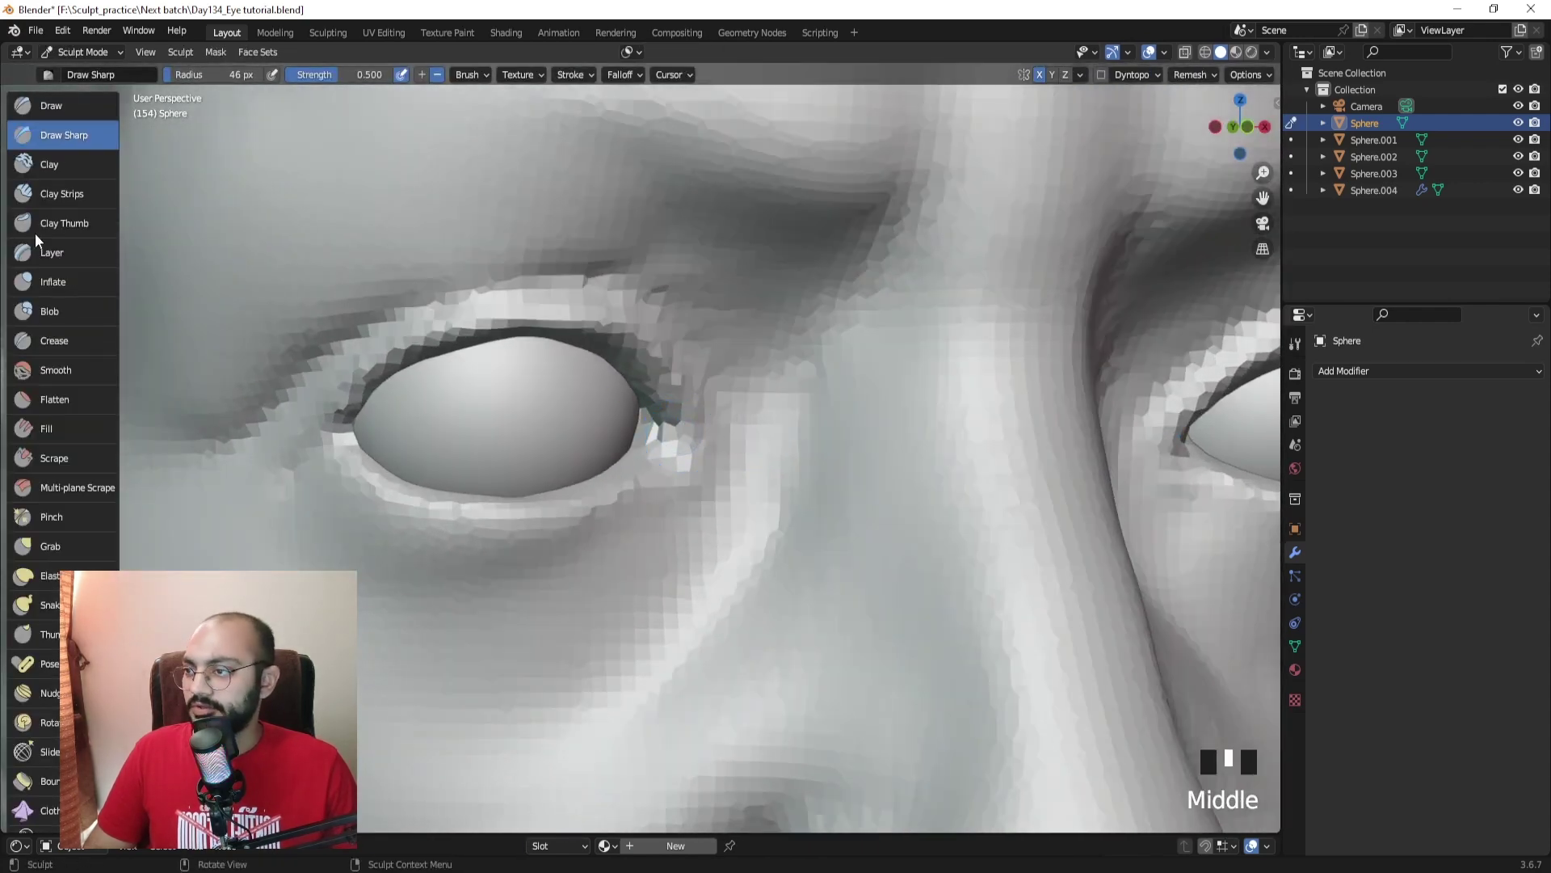
click(49, 194)
middle_drag(277, 328, 651, 420)
drag(651, 420, 655, 425)
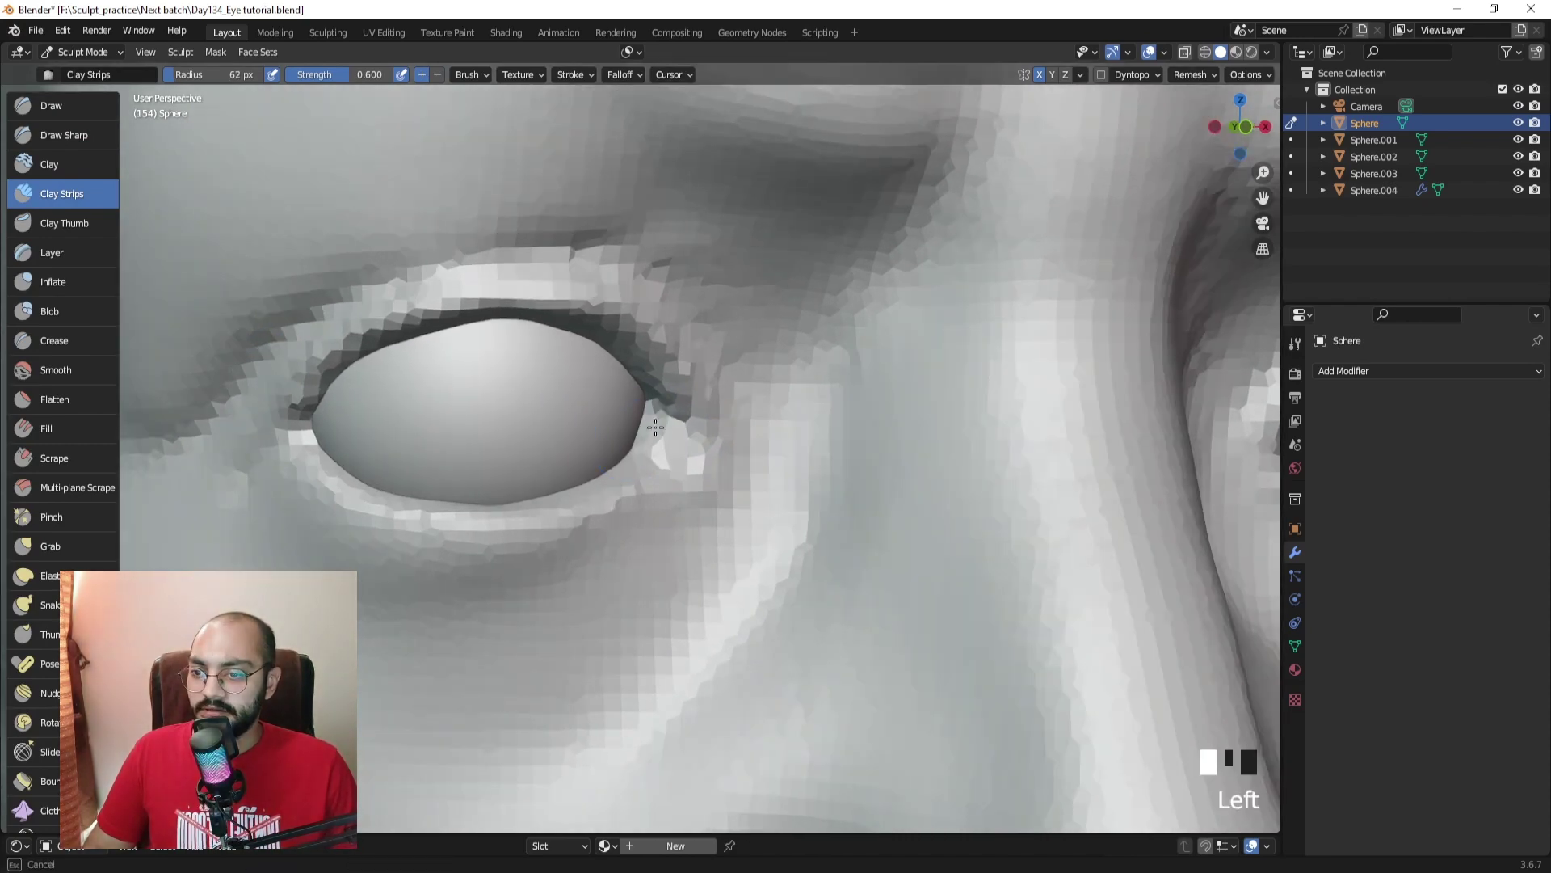
middle_drag(659, 443, 676, 446)
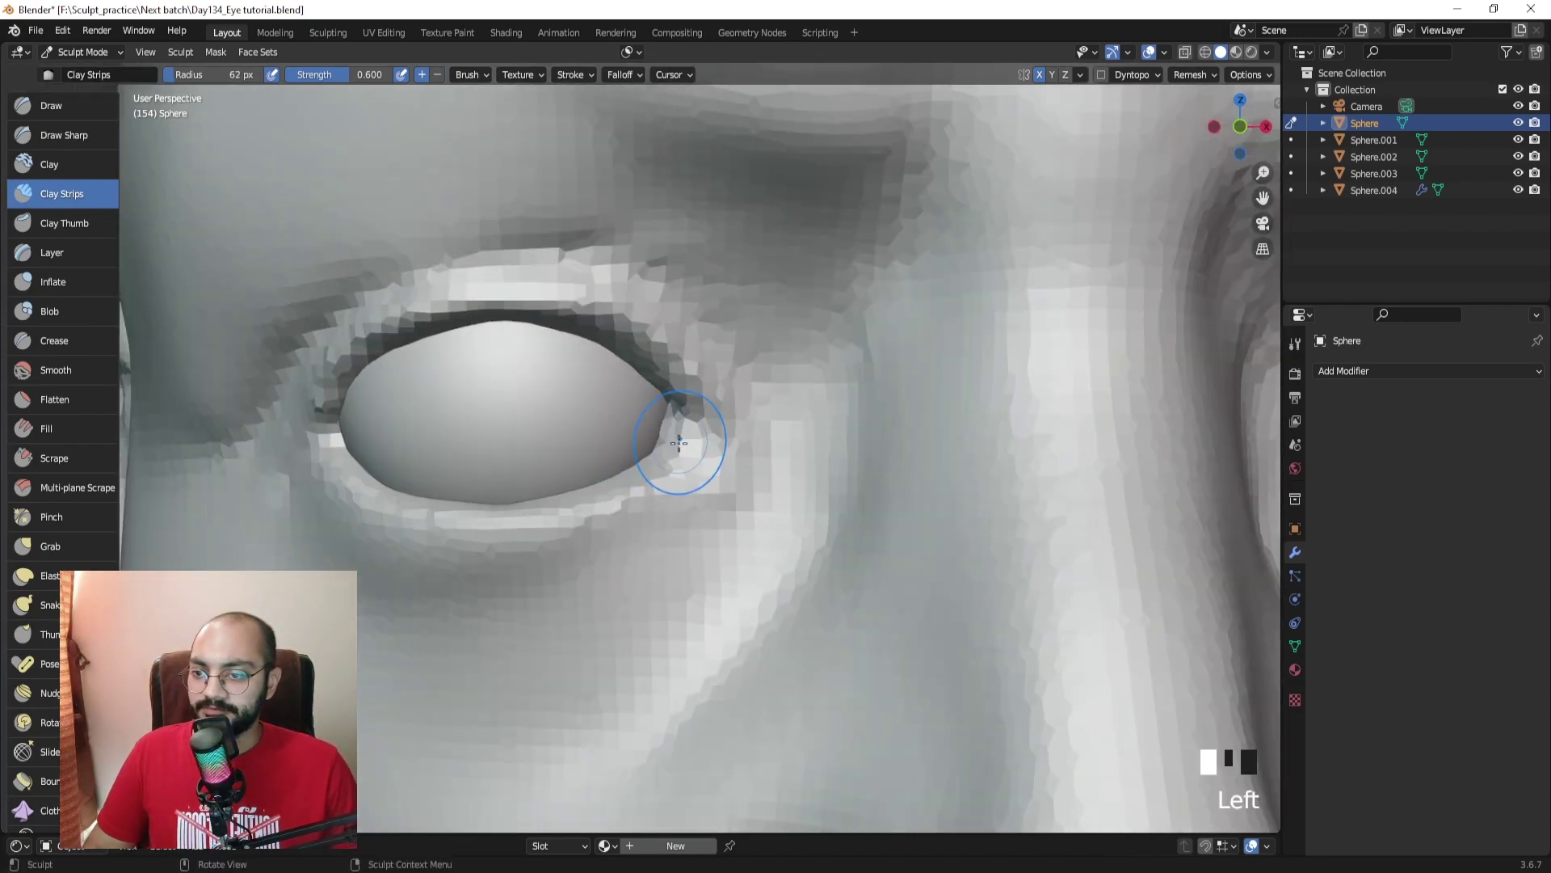
key(g)
drag(658, 444, 659, 450)
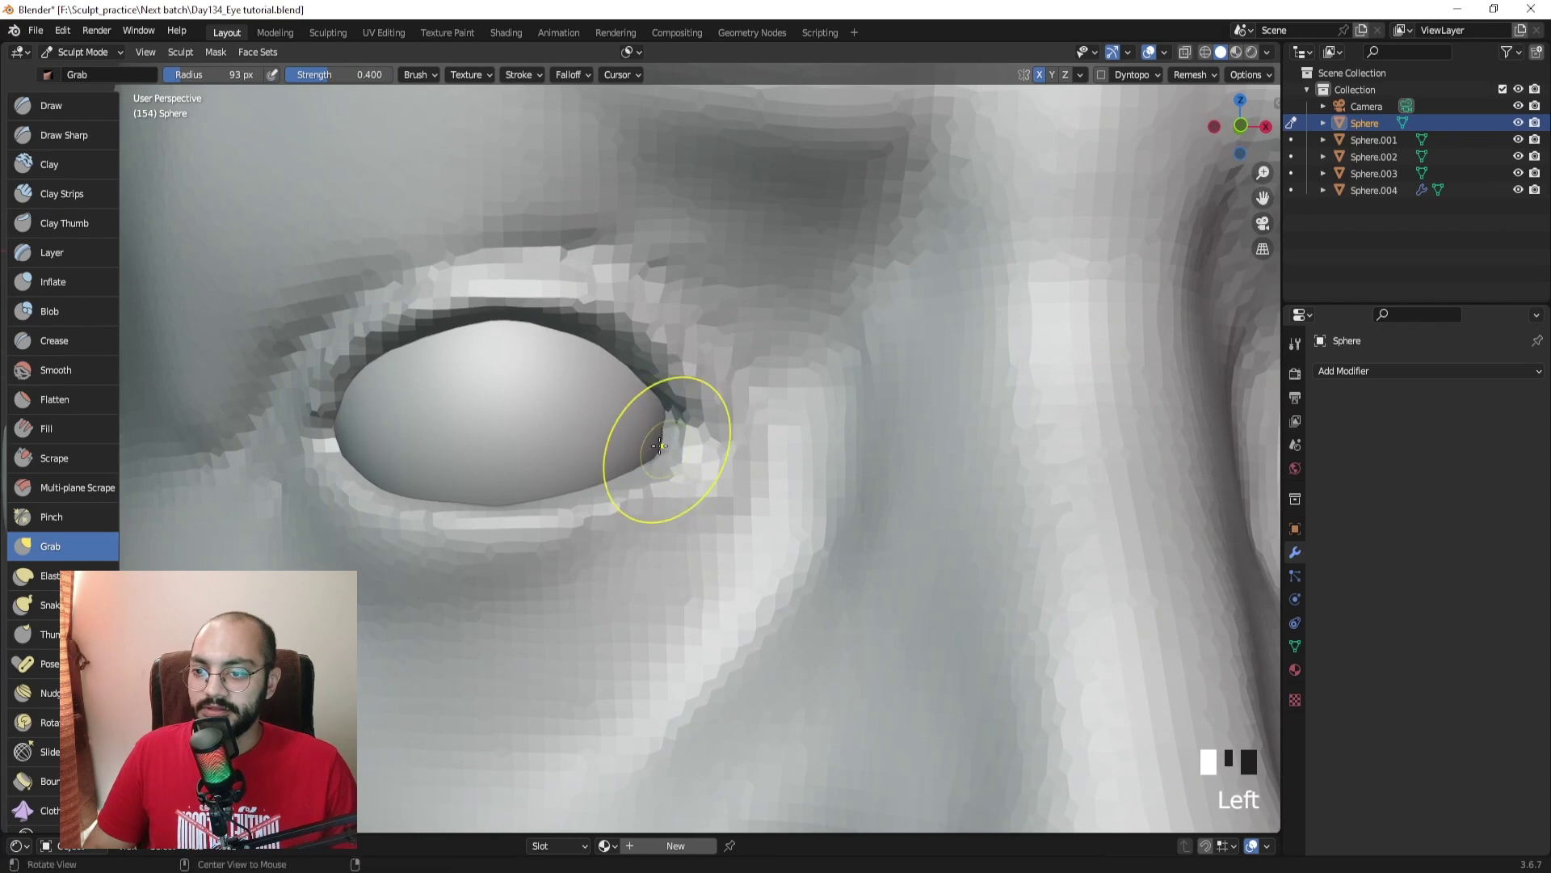
mouse_move(658, 450)
middle_down()
mouse_move(687, 427)
mouse_move(580, 411)
mouse_move(640, 467)
middle_up()
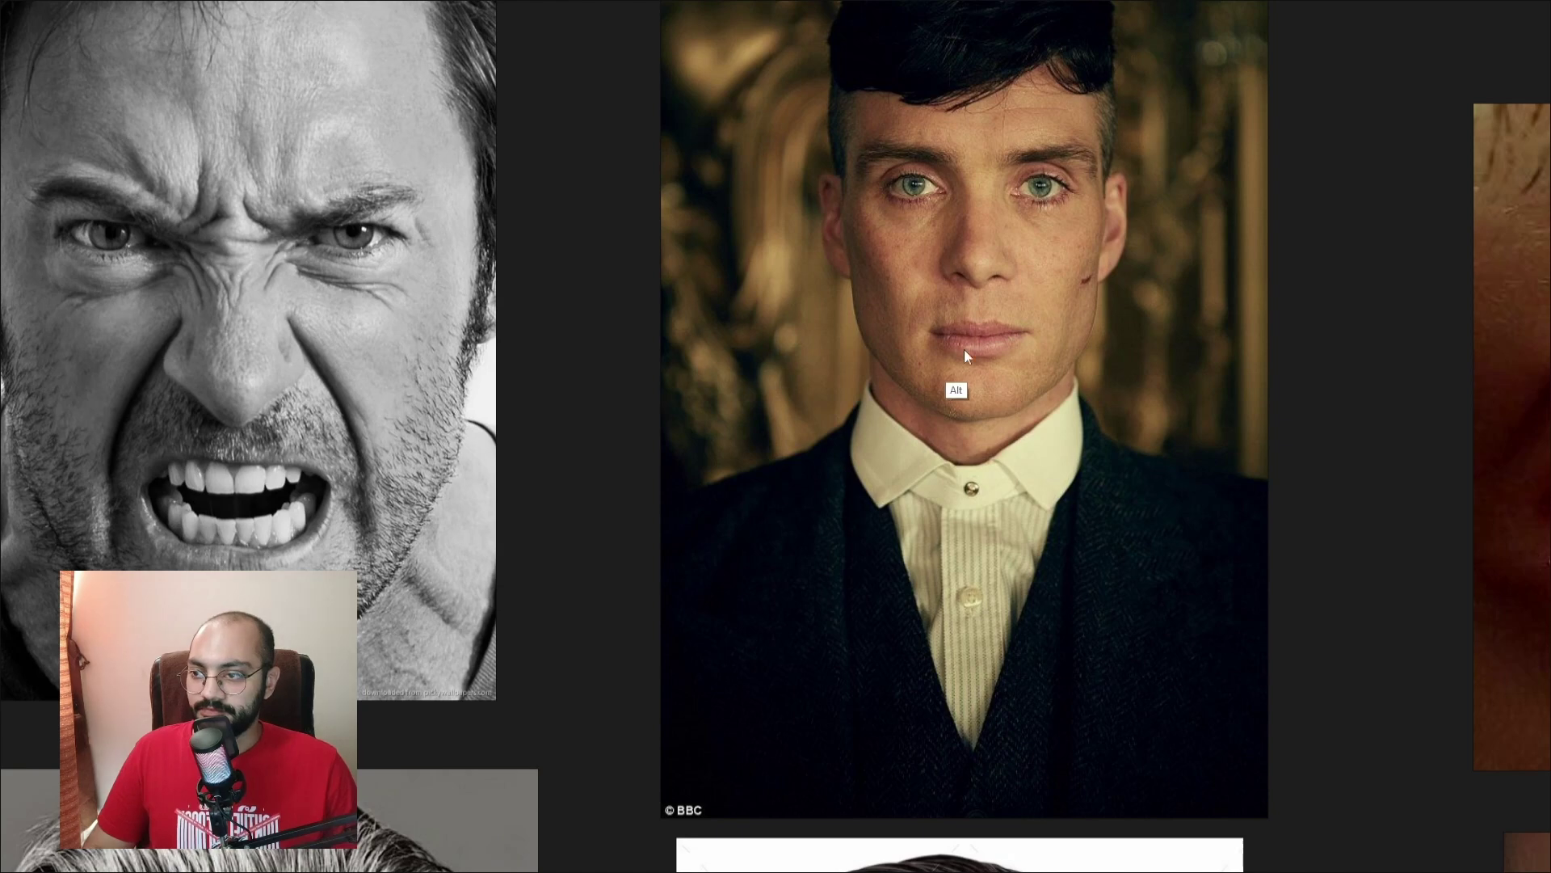
Step: Switch to the reference board and examine the inner eye corners in the front-facing portrait
alt+drag(965, 350, 872, 472)
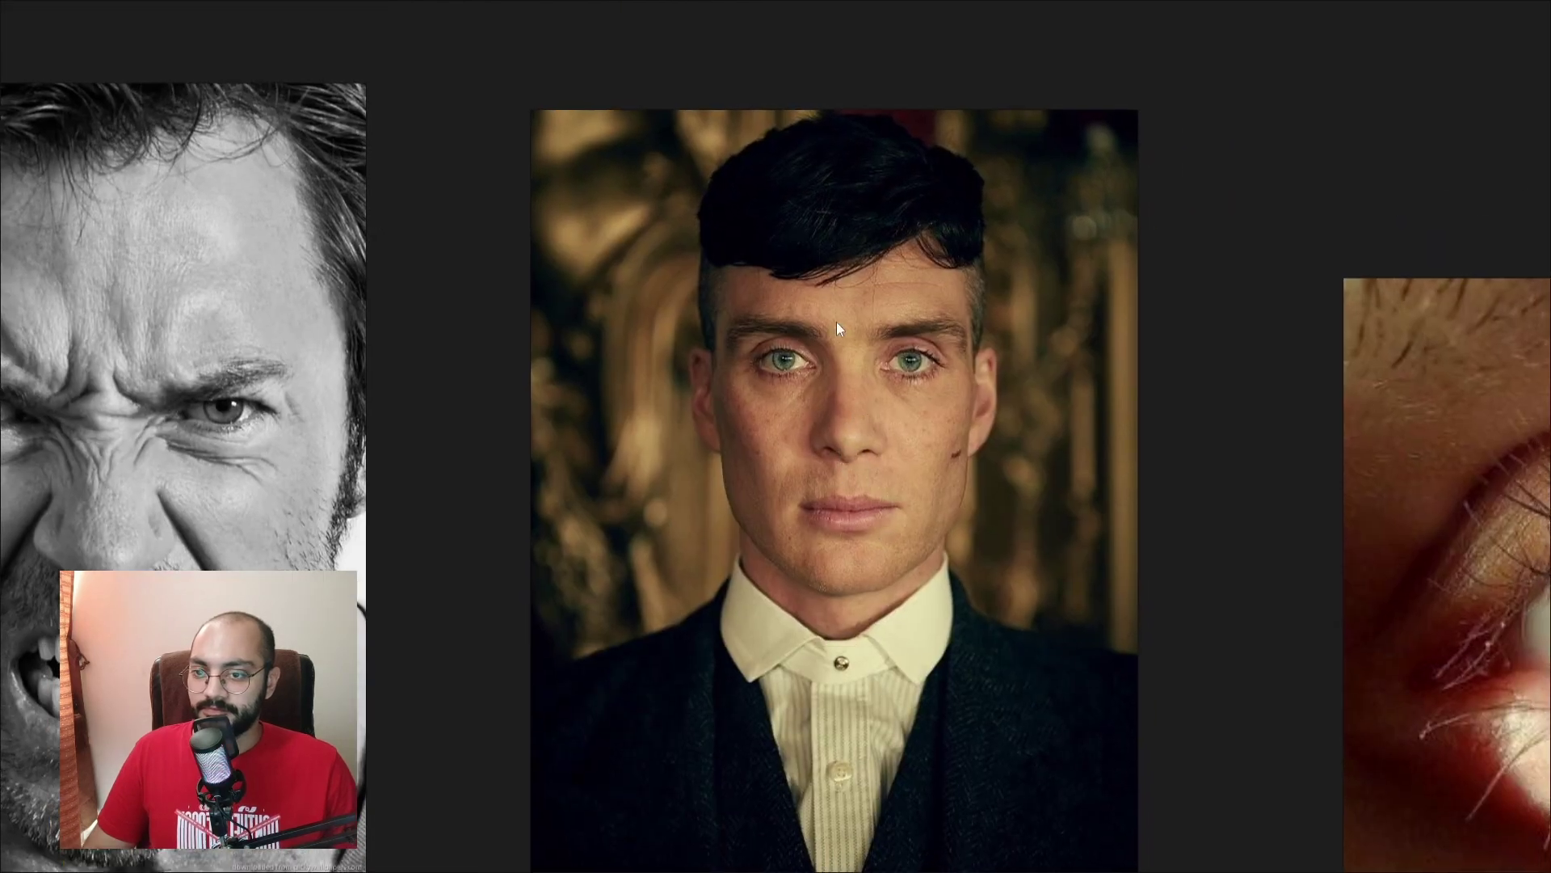
scroll(783, 391, up, 6)
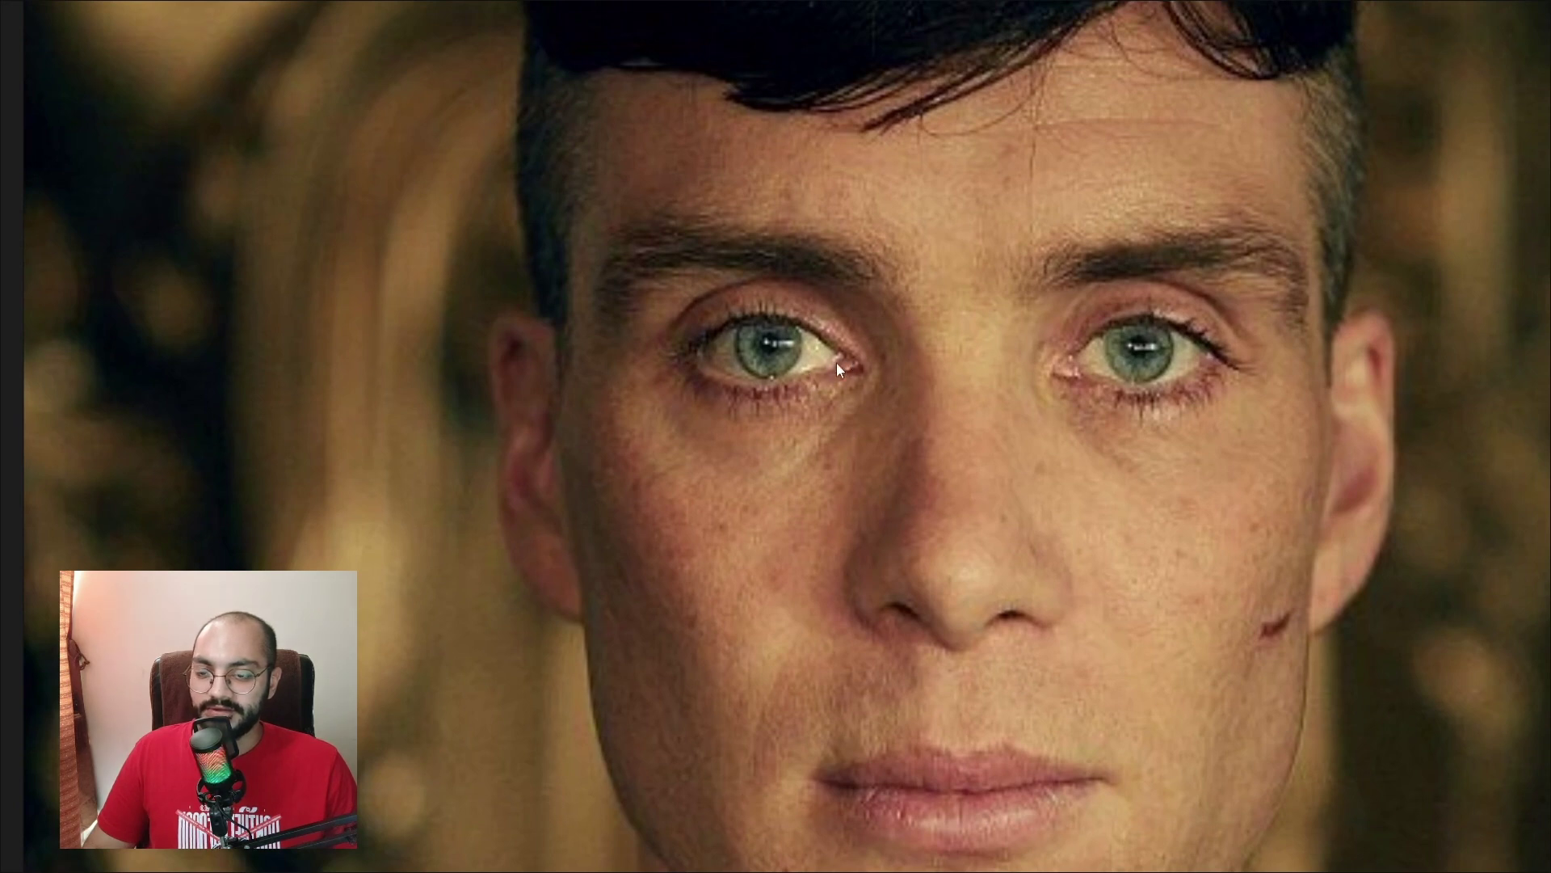
alt+drag(901, 397, 1079, 372)
alt+drag(108, 440, 1102, 321)
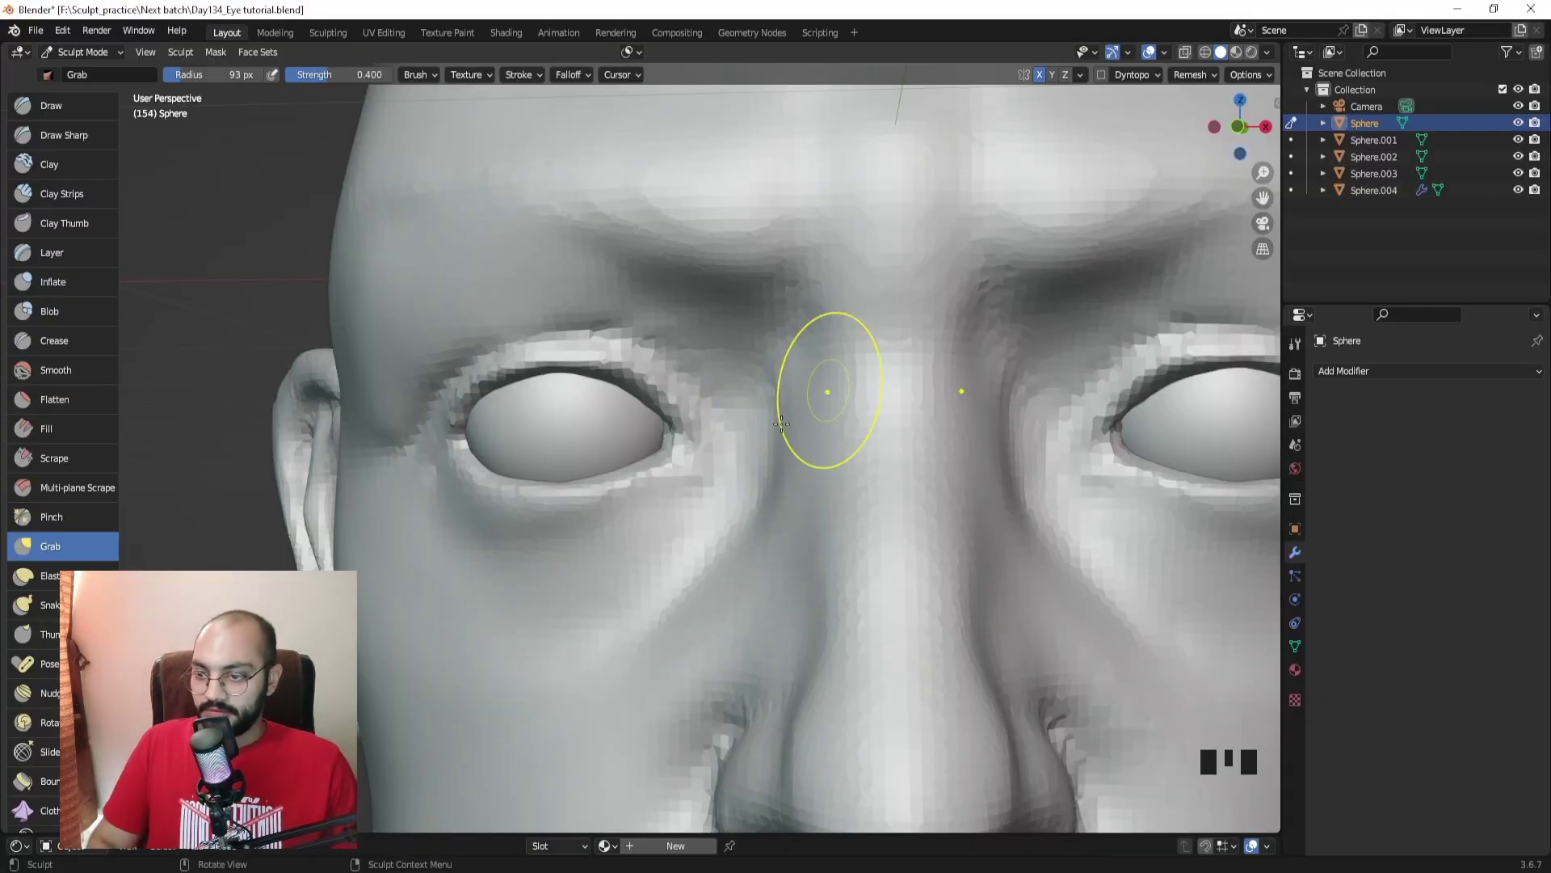
Step: Switch back to Blender and pull the eye's inner corner toward the nose with the Grab brush at 129 px
mouse_move(824, 391)
ctrl+middle_down()
mouse_move(710, 450)
mouse_move(677, 425)
ctrl+middle_up()
key(f)
click(707, 426)
drag(658, 435, 685, 436)
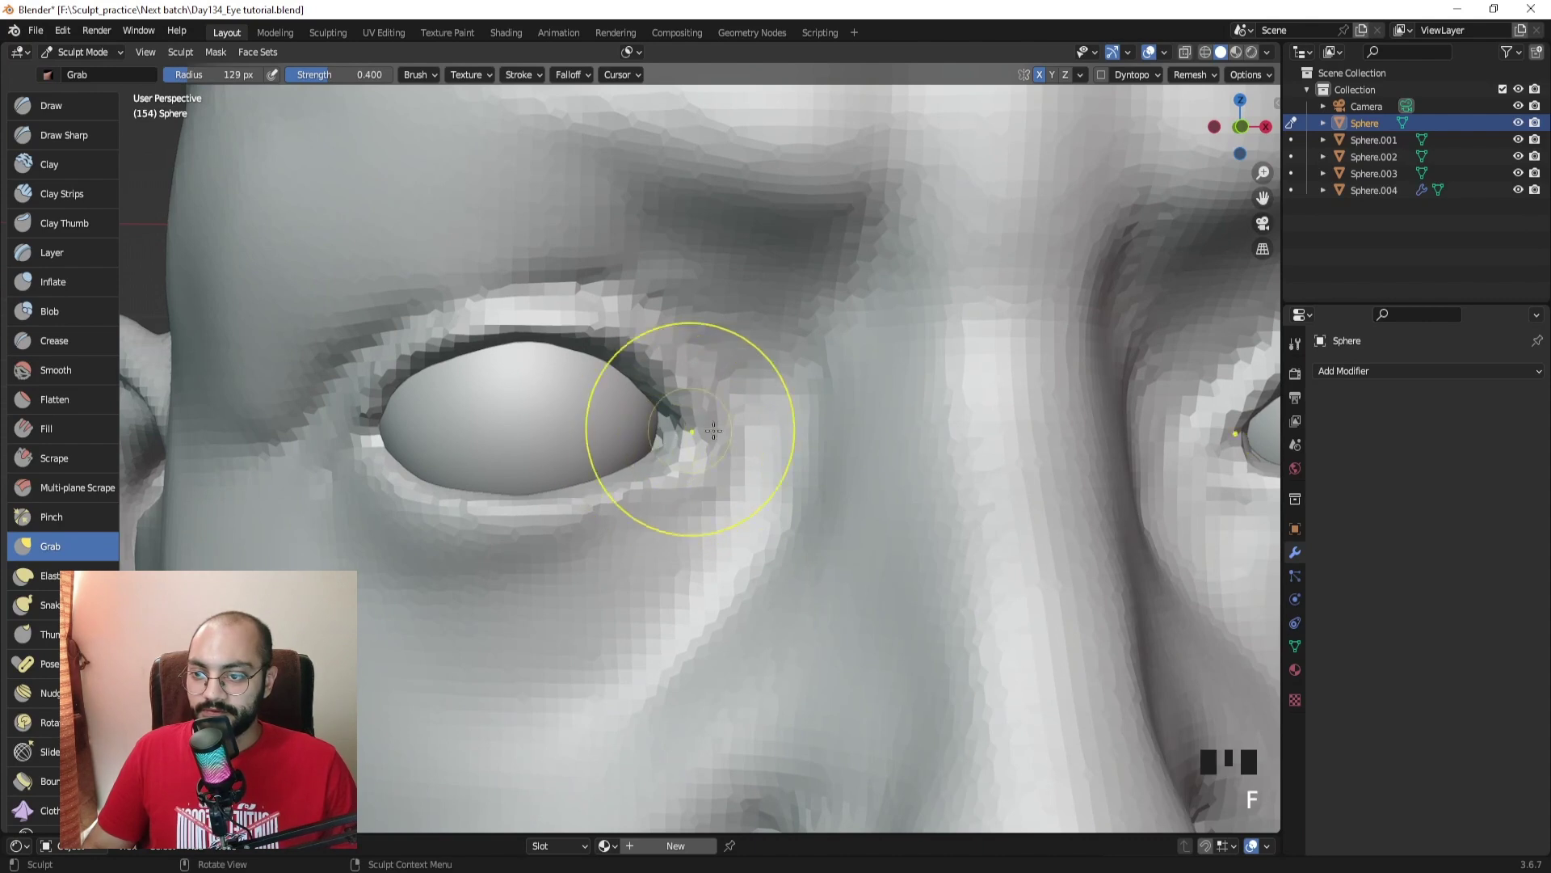
Step: Deepen the inner corner toward the nose with the Draw Sharp brush at an 83 px radius and smooth its end
click(89, 137)
ctrl+middle_drag(646, 450, 790, 471)
key(f)
click(762, 471)
drag(658, 436, 680, 443)
shift+drag(688, 436, 685, 444)
middle_drag(686, 440, 671, 436)
Step: Add inverted Draw Sharp strokes from the upper lid around the inner corner, and undo the last stroke
ctrl+drag(658, 414, 680, 436)
ctrl+drag(661, 411, 681, 433)
ctrl+drag(663, 412, 677, 424)
ctrl+click(676, 432)
ctrl+click(669, 448)
ctrl+click(661, 468)
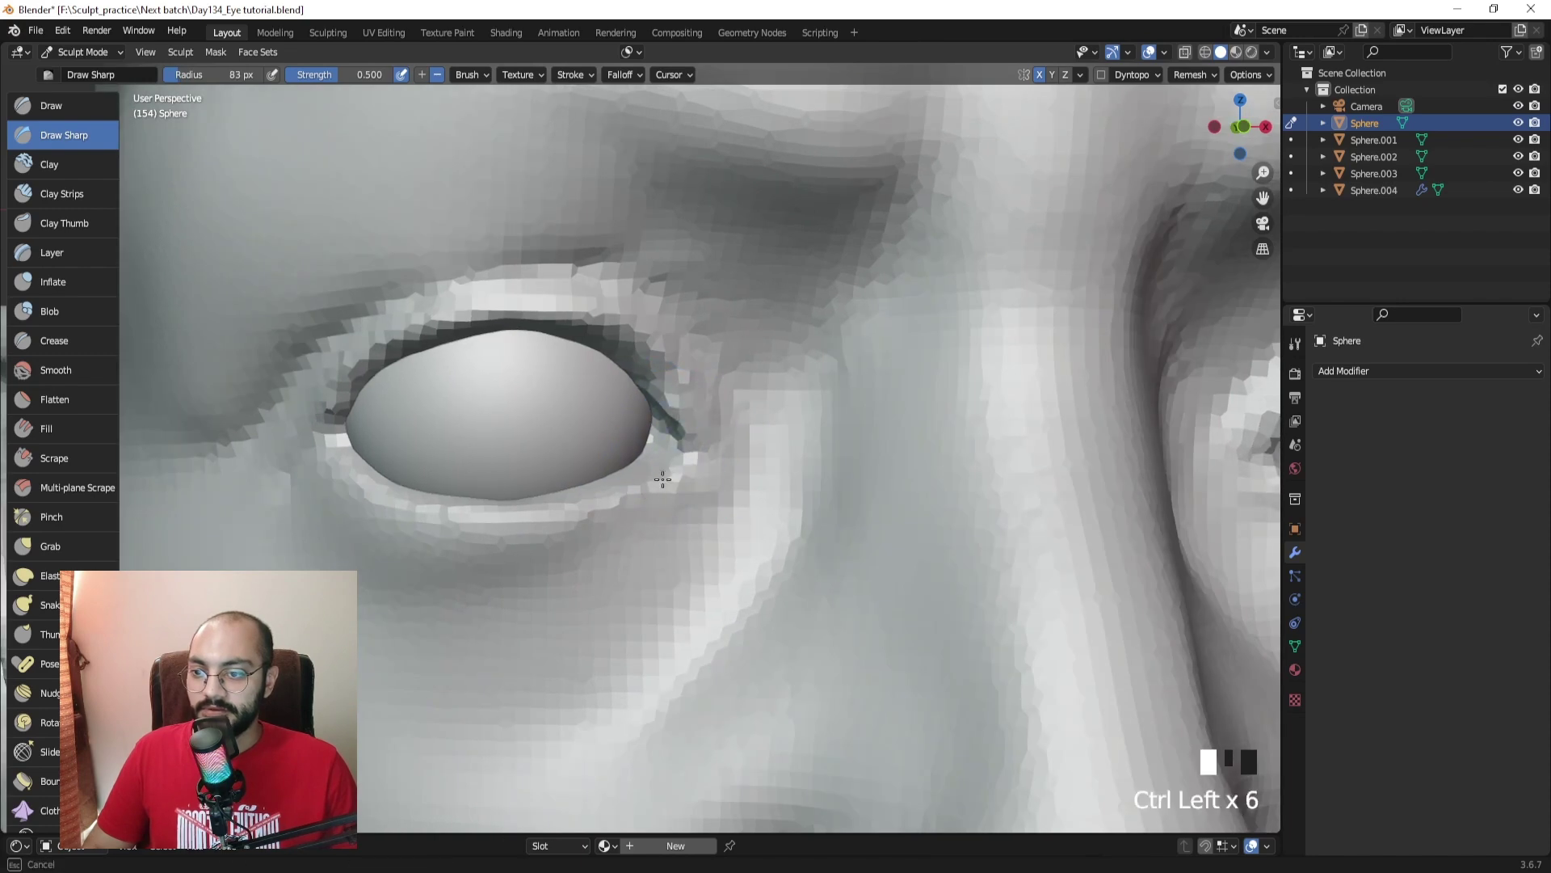
key(ctrl+z)
Step: Build up the lid rim around the eye's inner corner with inverted Draw Sharp strokes at an 83 px radius
middle_drag(682, 450, 665, 398)
ctrl+click(622, 362)
ctrl+drag(622, 364, 679, 408)
ctrl+drag(686, 404, 710, 417)
ctrl+drag(697, 424, 708, 445)
ctrl+drag(705, 452, 700, 473)
middle_drag(696, 447, 687, 412)
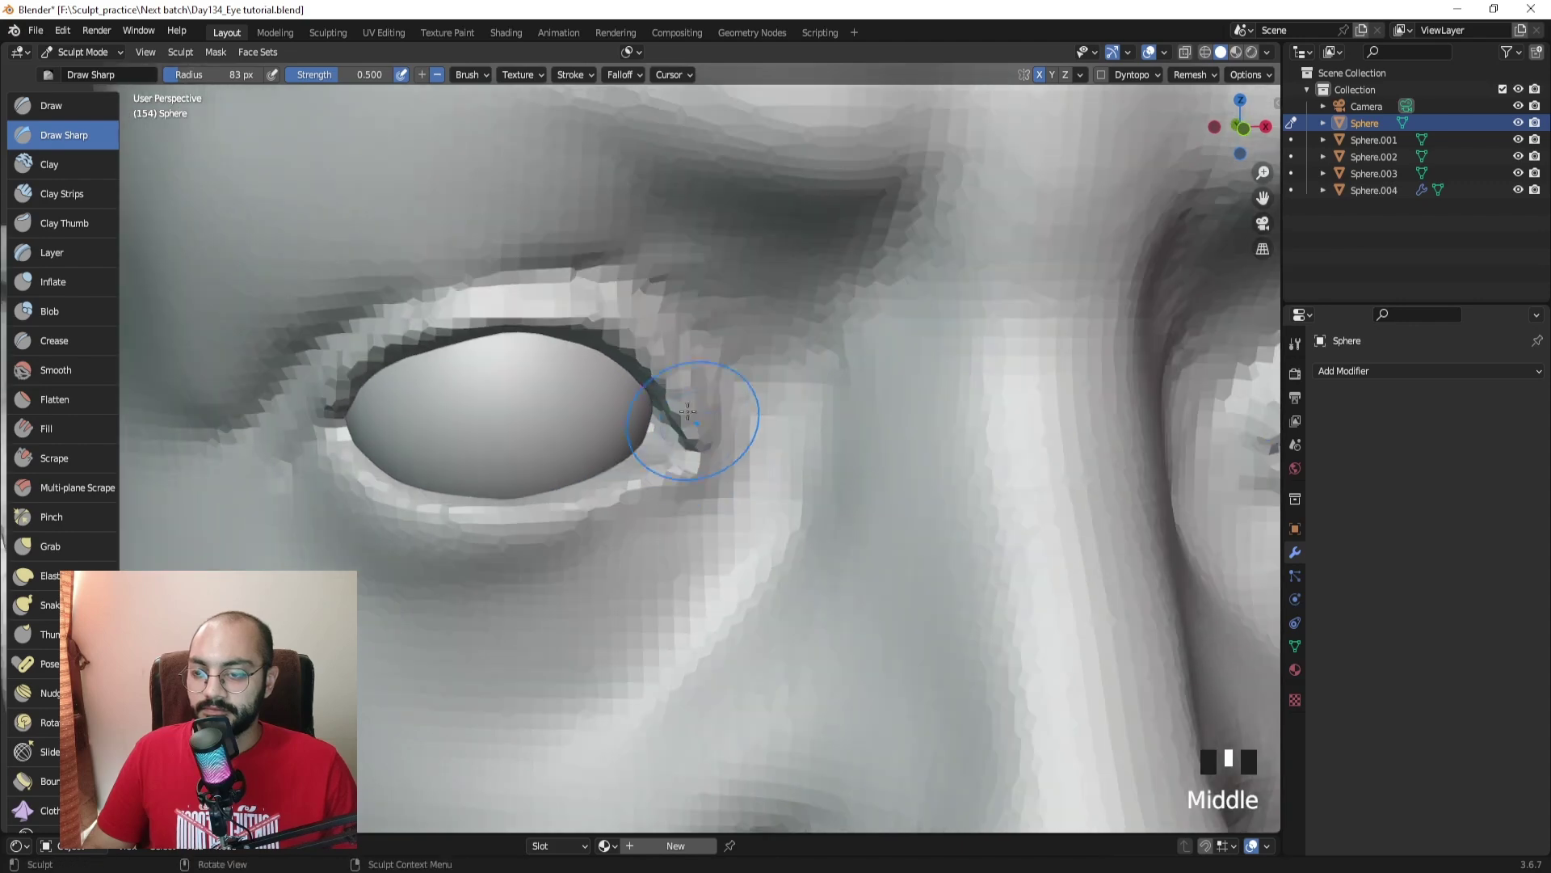
Step: Carve a crease on the nose side of the inner corner, from the upper lid down past the lower lid, with Draw Sharp
drag(704, 345, 720, 396)
drag(711, 380, 741, 453)
middle_drag(741, 453, 763, 453)
drag(711, 372, 739, 453)
middle_drag(753, 473, 734, 482)
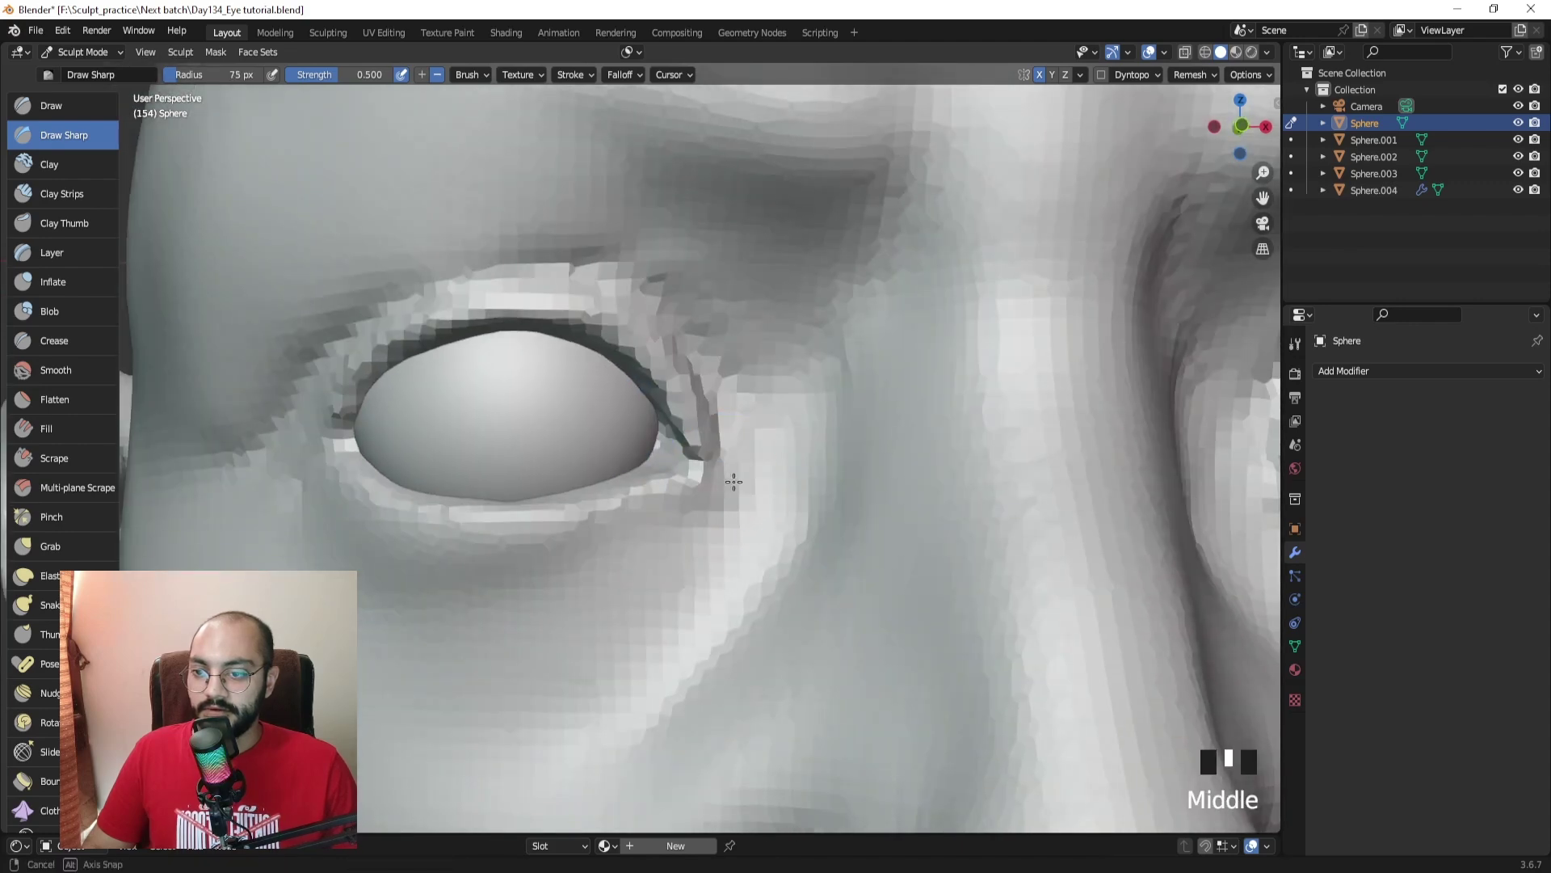
key(bracketleft)
mouse_move(719, 404)
mouse_down()
mouse_move(747, 478)
mouse_move(724, 492)
mouse_up()
drag(715, 436, 725, 511)
Step: Smooth the carved crease between the eye's inner corner and the nose
mouse_move(665, 520)
ctrl+middle_down()
mouse_move(665, 582)
mouse_move(687, 570)
ctrl+middle_up()
ctrl+middle_drag(706, 439, 711, 388)
key(f)
click(747, 354)
shift+drag(671, 372, 696, 432)
shift+drag(686, 441, 708, 497)
mouse_move(708, 497)
middle_down()
mouse_move(769, 457)
mouse_move(550, 446)
middle_up()
Step: Smooth the lid edges just inside the eye's inner corner with the Grab brush active
click(50, 546)
key(f)
click(639, 450)
shift+drag(647, 404, 667, 441)
shift+drag(659, 424, 670, 453)
shift+drag(665, 443, 652, 460)
Step: Dab clay onto the inner corner with Clay Strips and nudge it into shape with the Grab brush at 88 px
click(61, 193)
ctrl+middle_drag(638, 453, 646, 437)
mouse_move(646, 453)
ctrl+middle_down()
mouse_move(634, 429)
mouse_move(645, 460)
mouse_move(615, 445)
mouse_move(639, 450)
ctrl+middle_up()
key(f)
click(651, 457)
click(645, 461)
key(g)
key(f)
click(685, 454)
drag(668, 454, 666, 455)
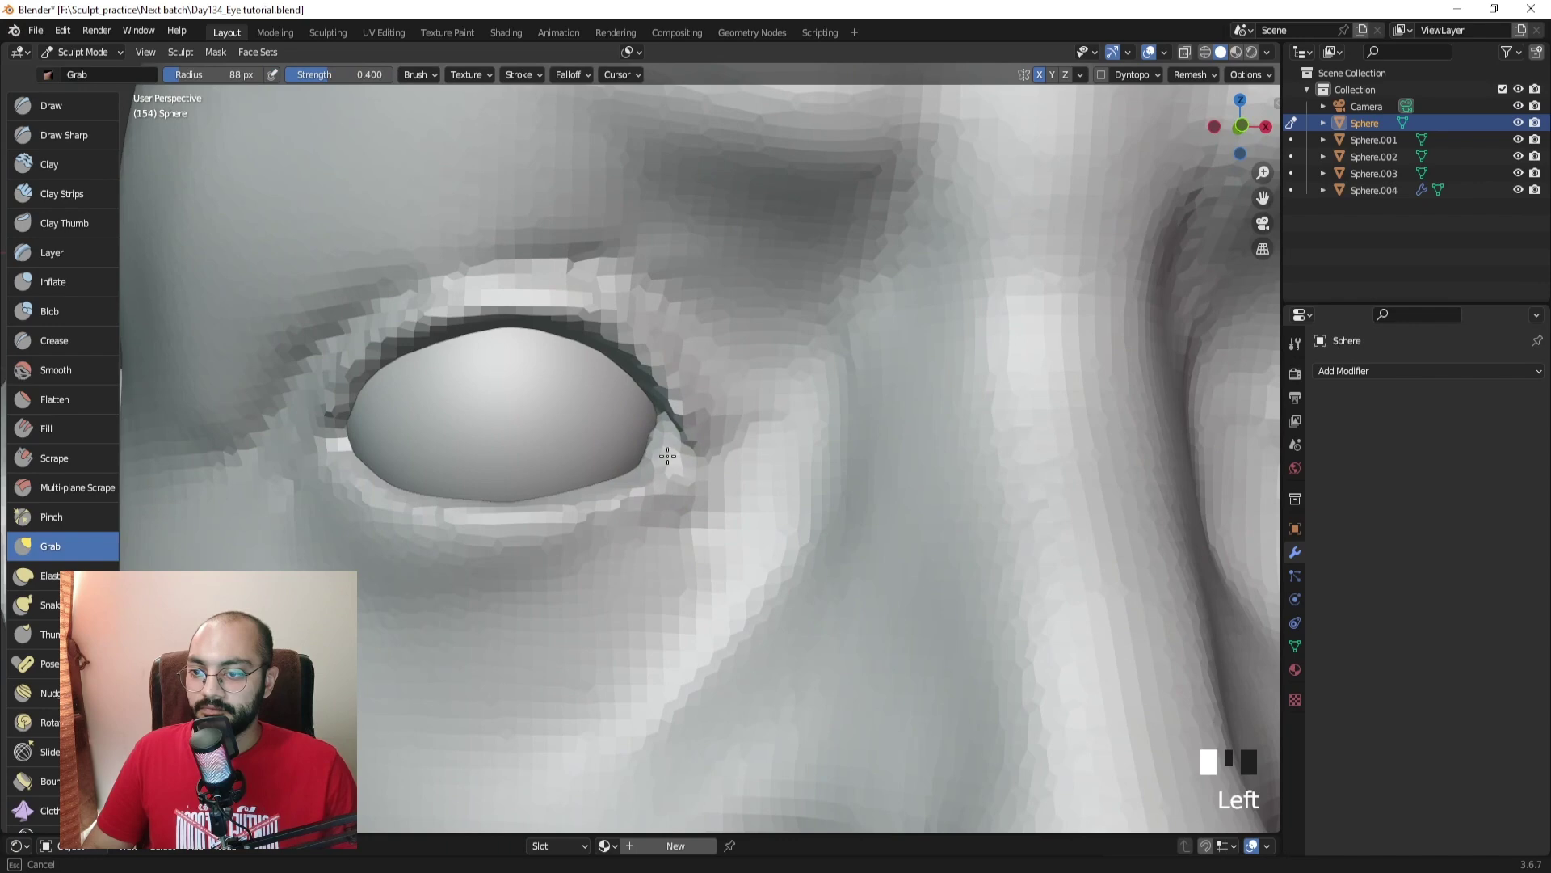
Step: Examine the eyes on the unselected head in Object Mode, and put the head back into Sculpt Mode
ctrl+middle_drag(659, 451, 671, 526)
ctrl+middle_drag(687, 468, 711, 566)
key(ctrl+Tab)
key(alt+a)
mouse_move(937, 407)
middle_down()
mouse_move(974, 366)
mouse_move(966, 409)
mouse_move(1021, 401)
mouse_move(907, 409)
mouse_move(734, 310)
mouse_move(701, 412)
middle_up()
click(700, 415)
key(ctrl+Tab)
click(703, 511)
Step: Sharpen the fold beside the eye's inner corner with the Draw Sharp brush at a 39 px radius
mouse_move(705, 501)
middle_down()
mouse_move(762, 477)
mouse_move(727, 372)
mouse_move(675, 345)
mouse_move(634, 370)
middle_up()
click(73, 106)
click(65, 135)
click(691, 396)
click(691, 397)
drag(691, 397, 694, 401)
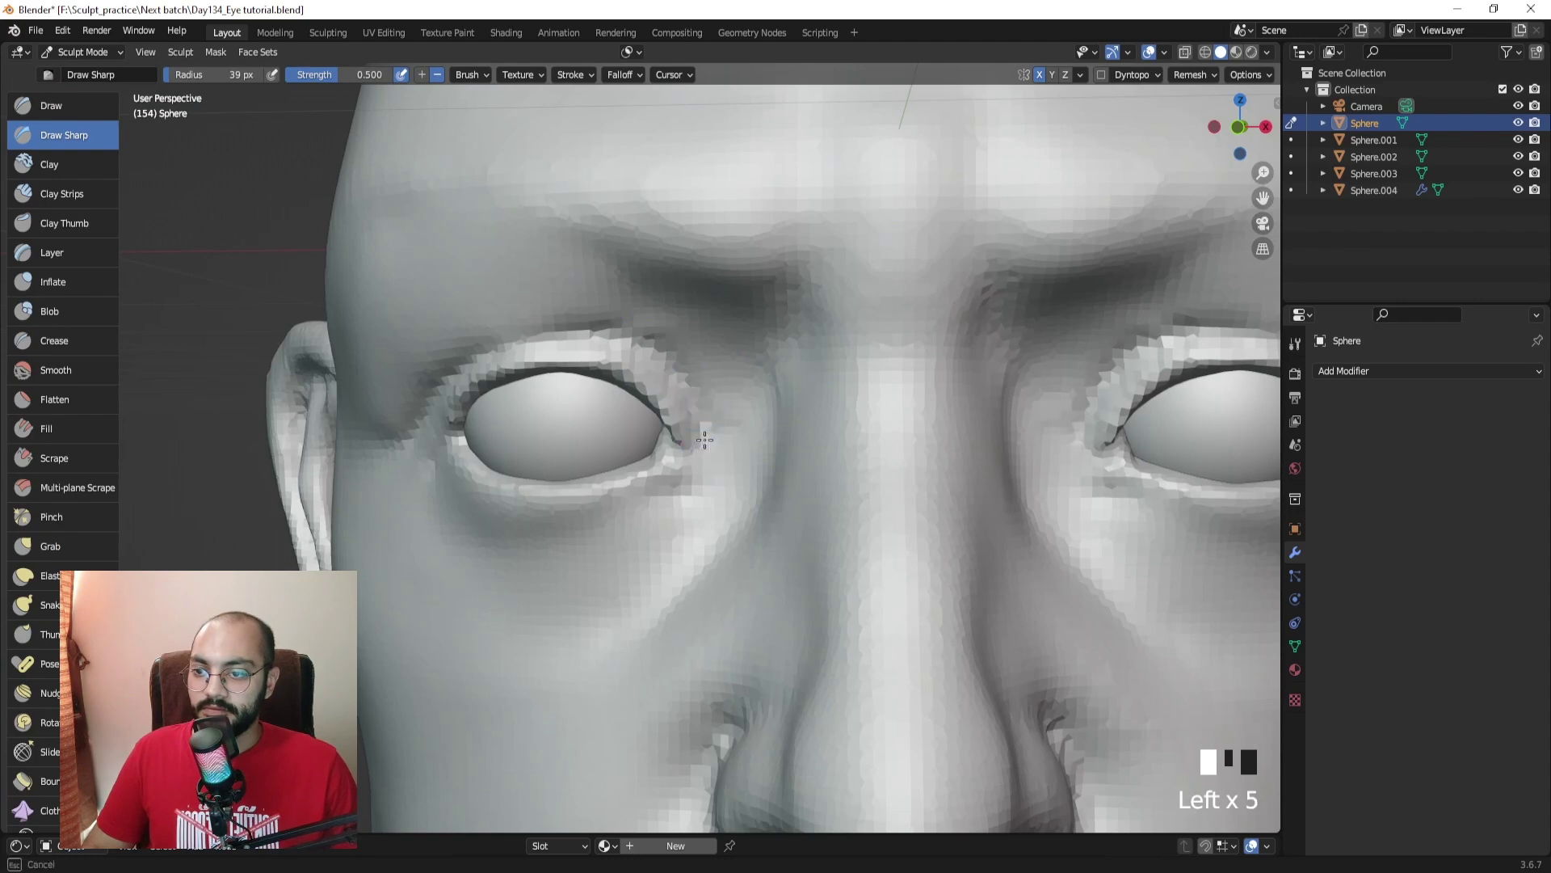
Step: Smooth the fold from the upper lid down around the inner corner
middle_drag(704, 439, 675, 368)
mouse_move(570, 346)
ctrl+middle_down()
mouse_move(710, 371)
mouse_move(714, 402)
mouse_move(719, 356)
ctrl+middle_up()
ctrl+middle_drag(718, 428, 706, 373)
shift+drag(693, 392, 696, 416)
shift+drag(697, 420, 703, 463)
mouse_move(724, 433)
ctrl+middle_down()
mouse_move(725, 446)
mouse_move(689, 440)
ctrl+middle_up()
Step: Deselect the head in Object Mode, enable viewport shadows, and show the face in front view
key(ctrl+Tab)
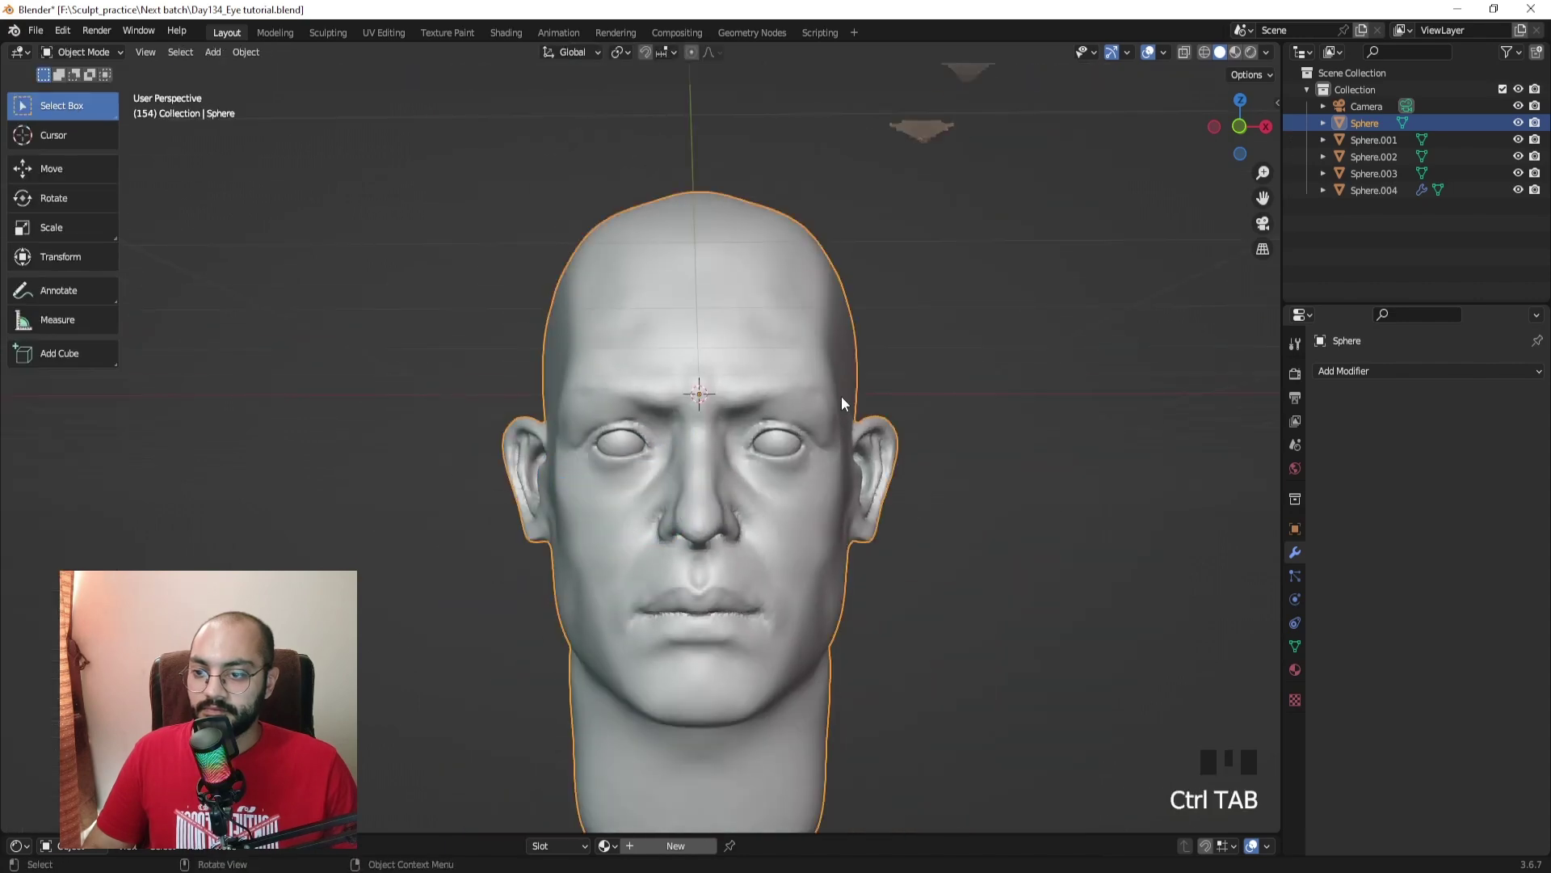
click(929, 340)
click(1267, 54)
click(1175, 391)
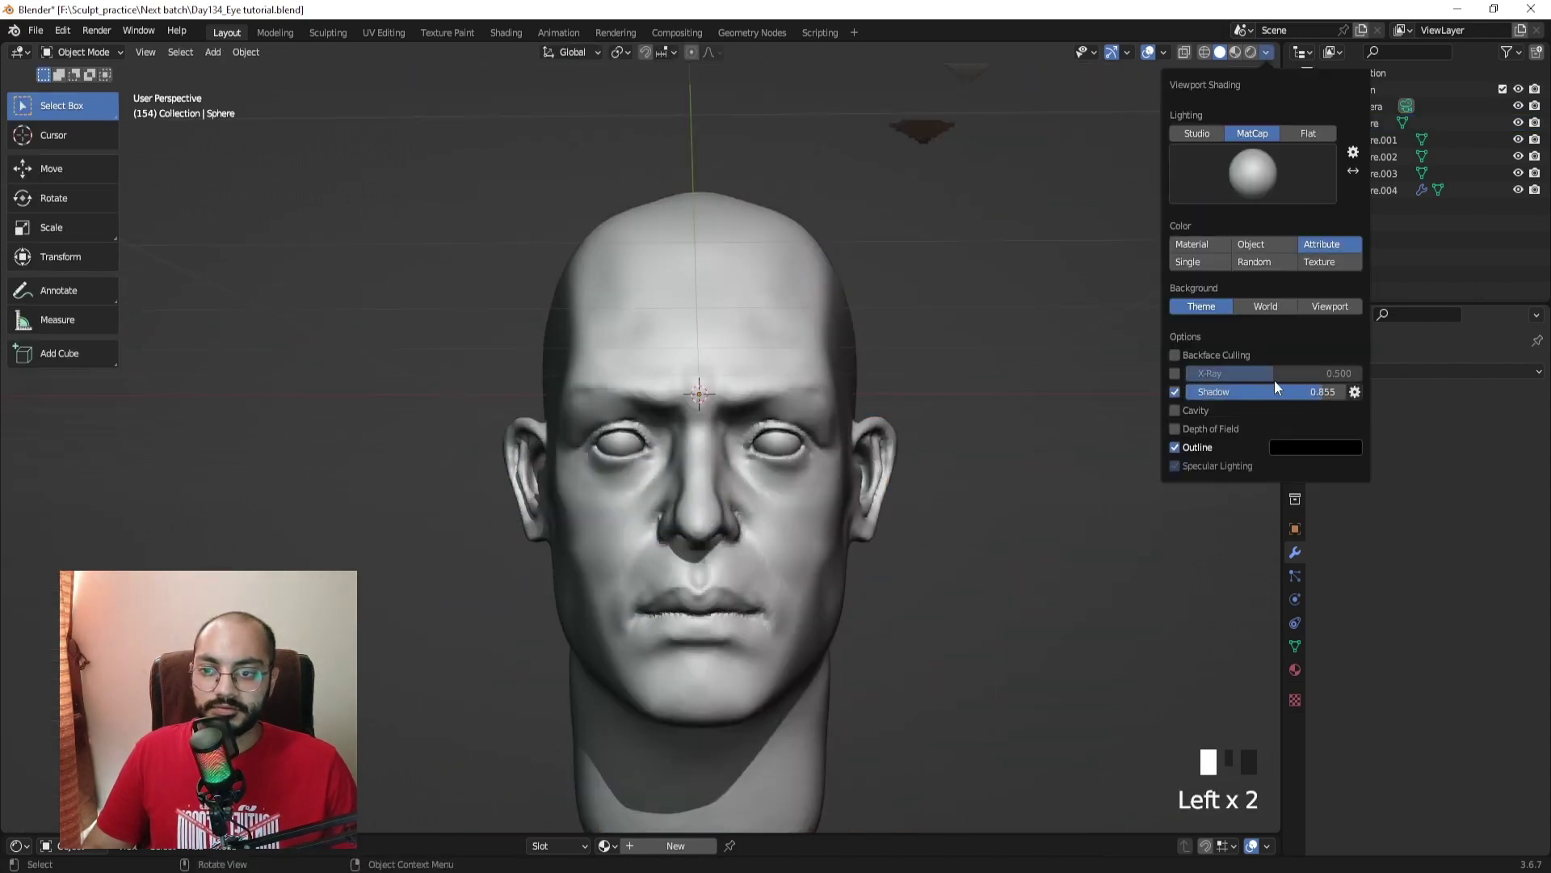
click(1351, 393)
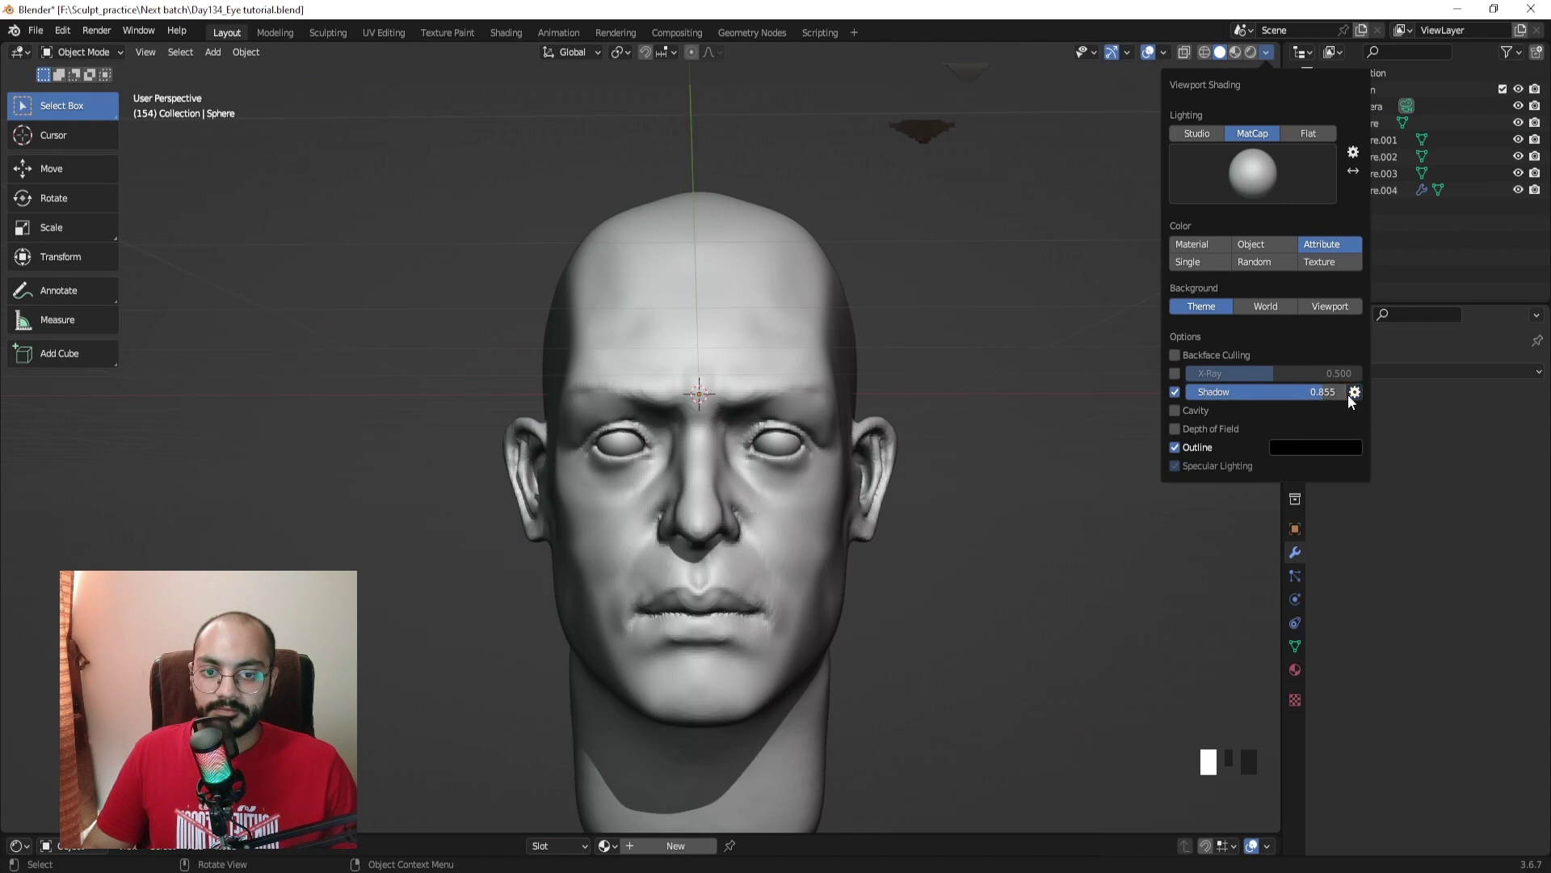
mouse_move(764, 398)
ctrl+middle_down()
mouse_move(865, 448)
mouse_move(882, 435)
mouse_move(858, 381)
mouse_move(820, 390)
mouse_move(981, 390)
mouse_move(889, 350)
mouse_move(749, 418)
mouse_move(646, 415)
ctrl+middle_up()
key(KP_1)
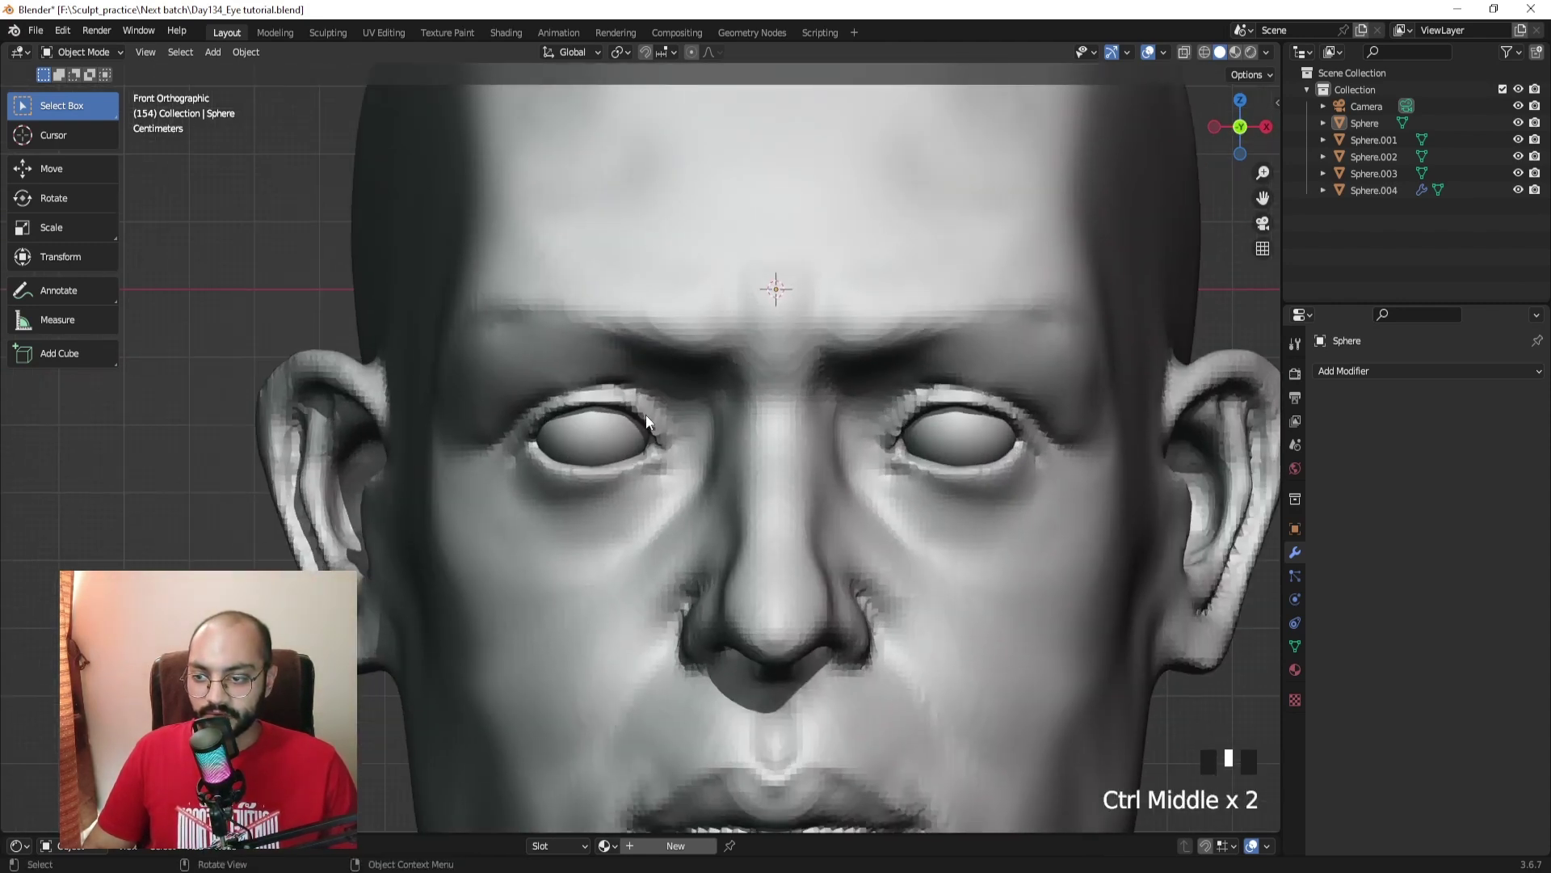
Step: Refine the inner eye corners in front view with the Grab brush, reducing its radius to 128 px
key(ctrl+Tab)
click(633, 495)
key(g)
key(f)
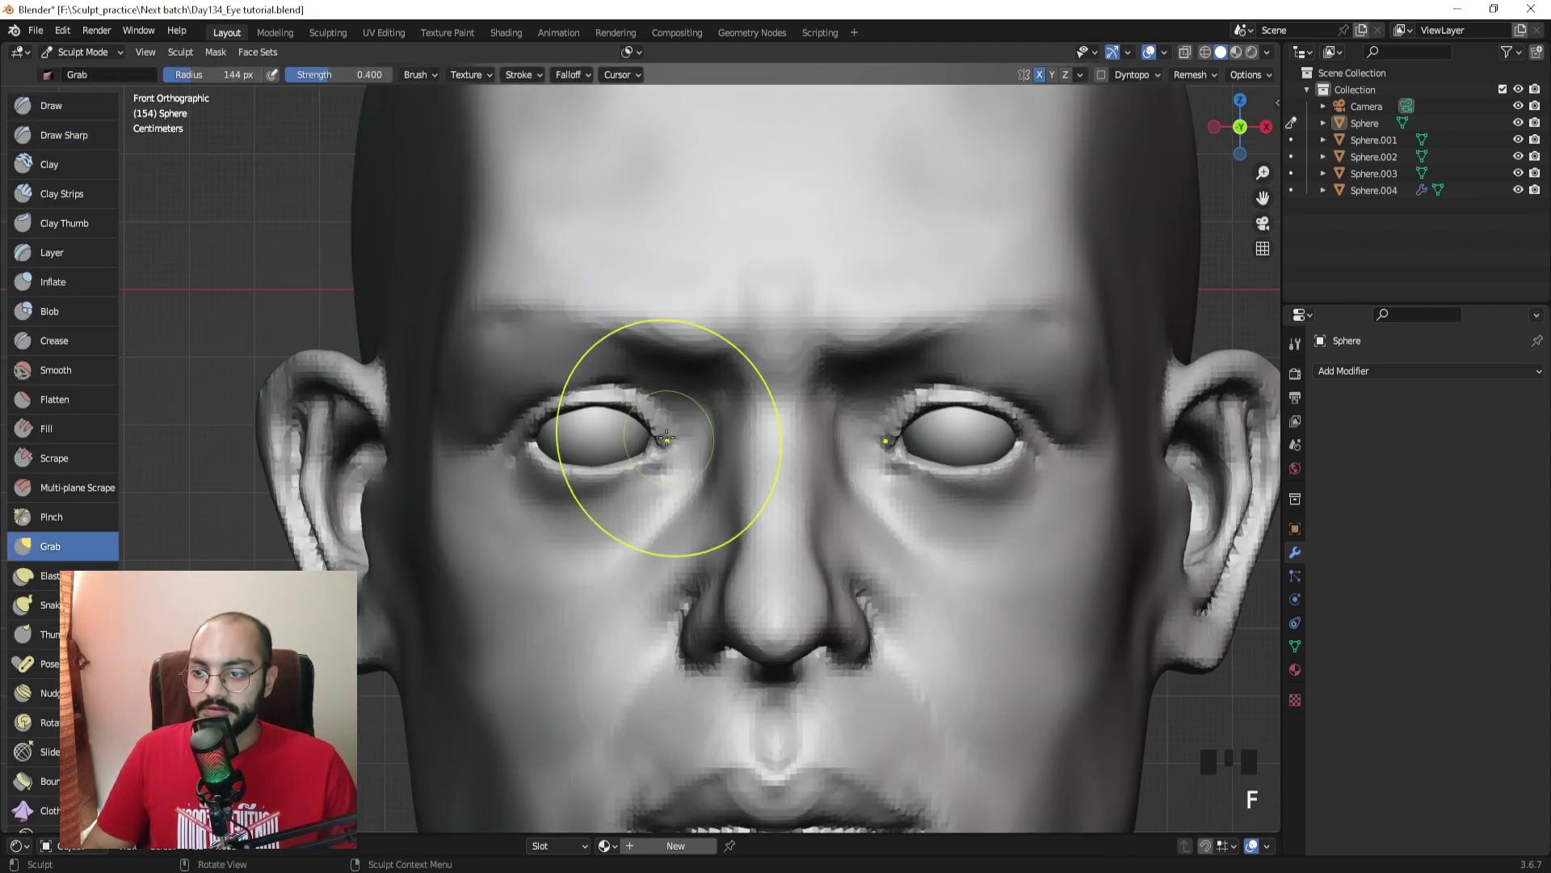
click(683, 436)
key(f)
click(664, 437)
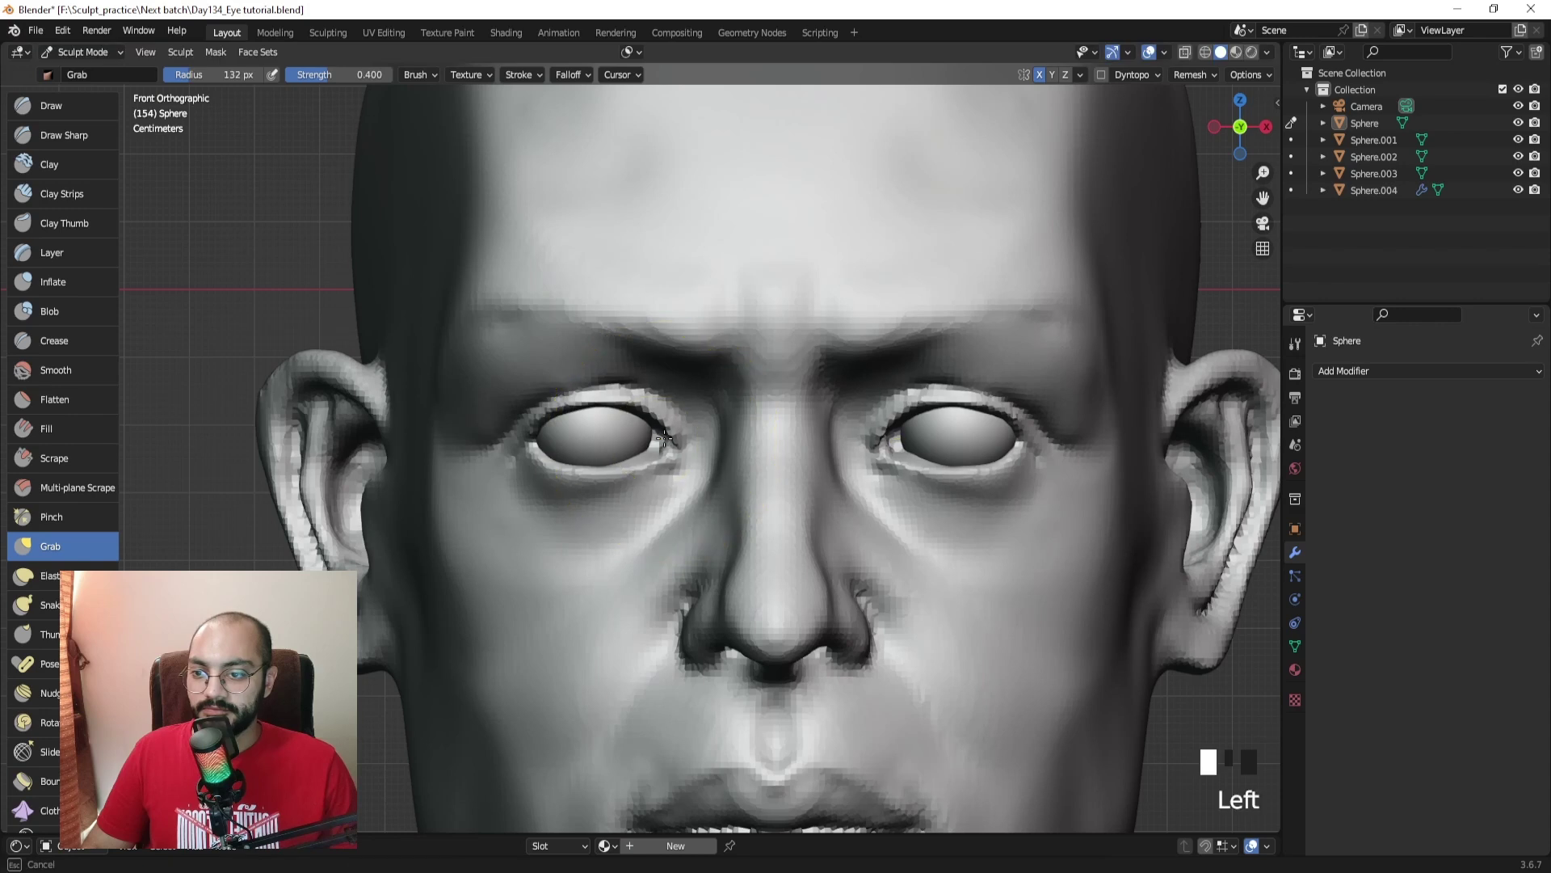
key(f)
click(655, 444)
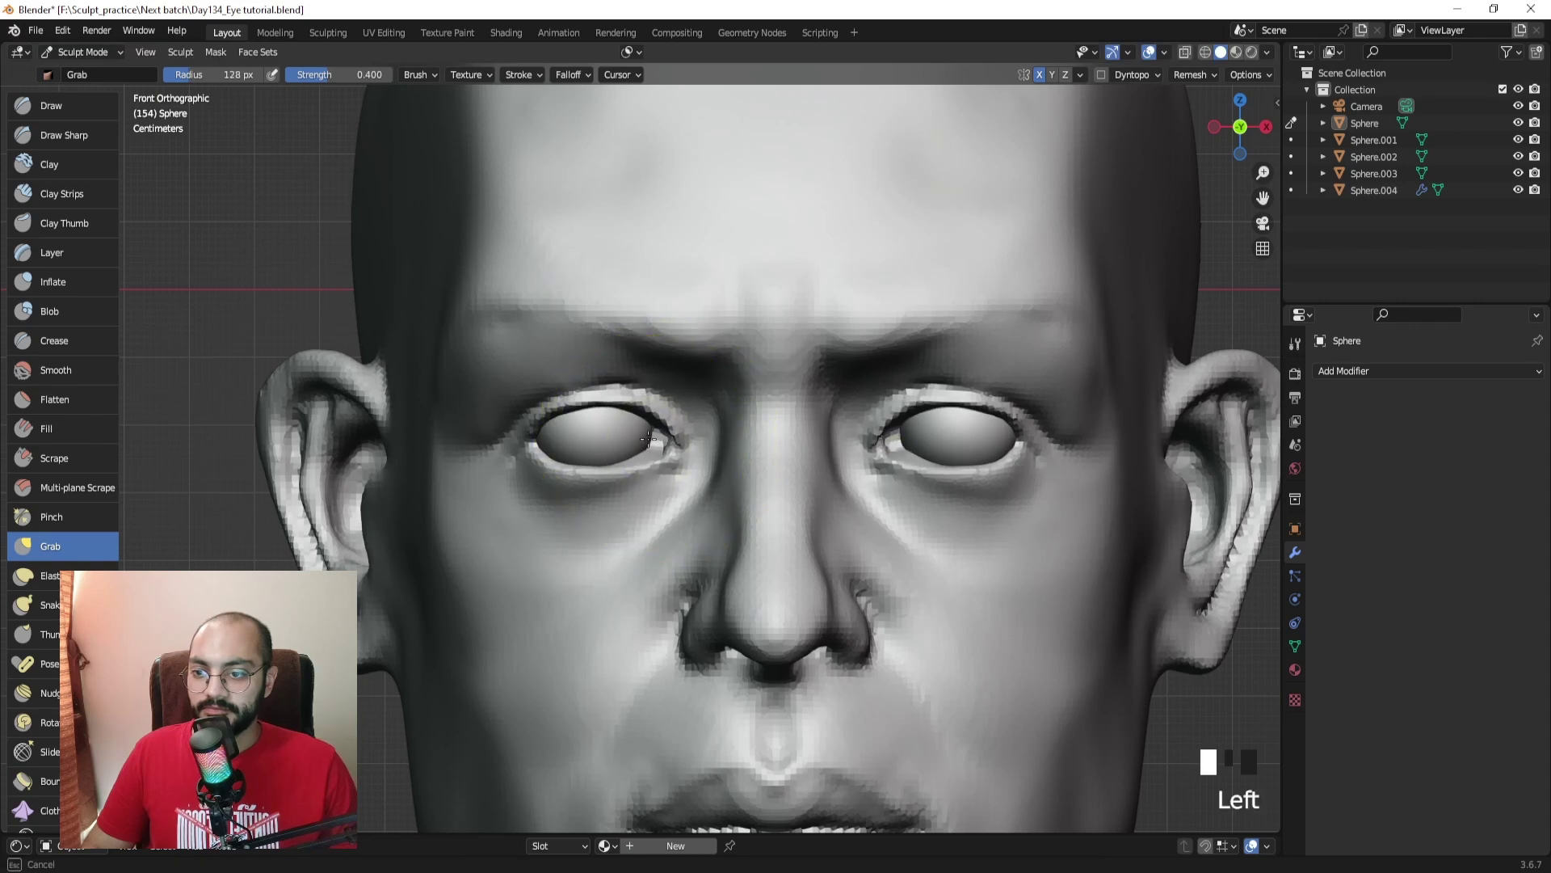
Step: Enlarge the mirrored eyeballs slightly and move them down toward the nose to fill the lid openings
key(ctrl+Tab)
click(580, 433)
click(632, 440)
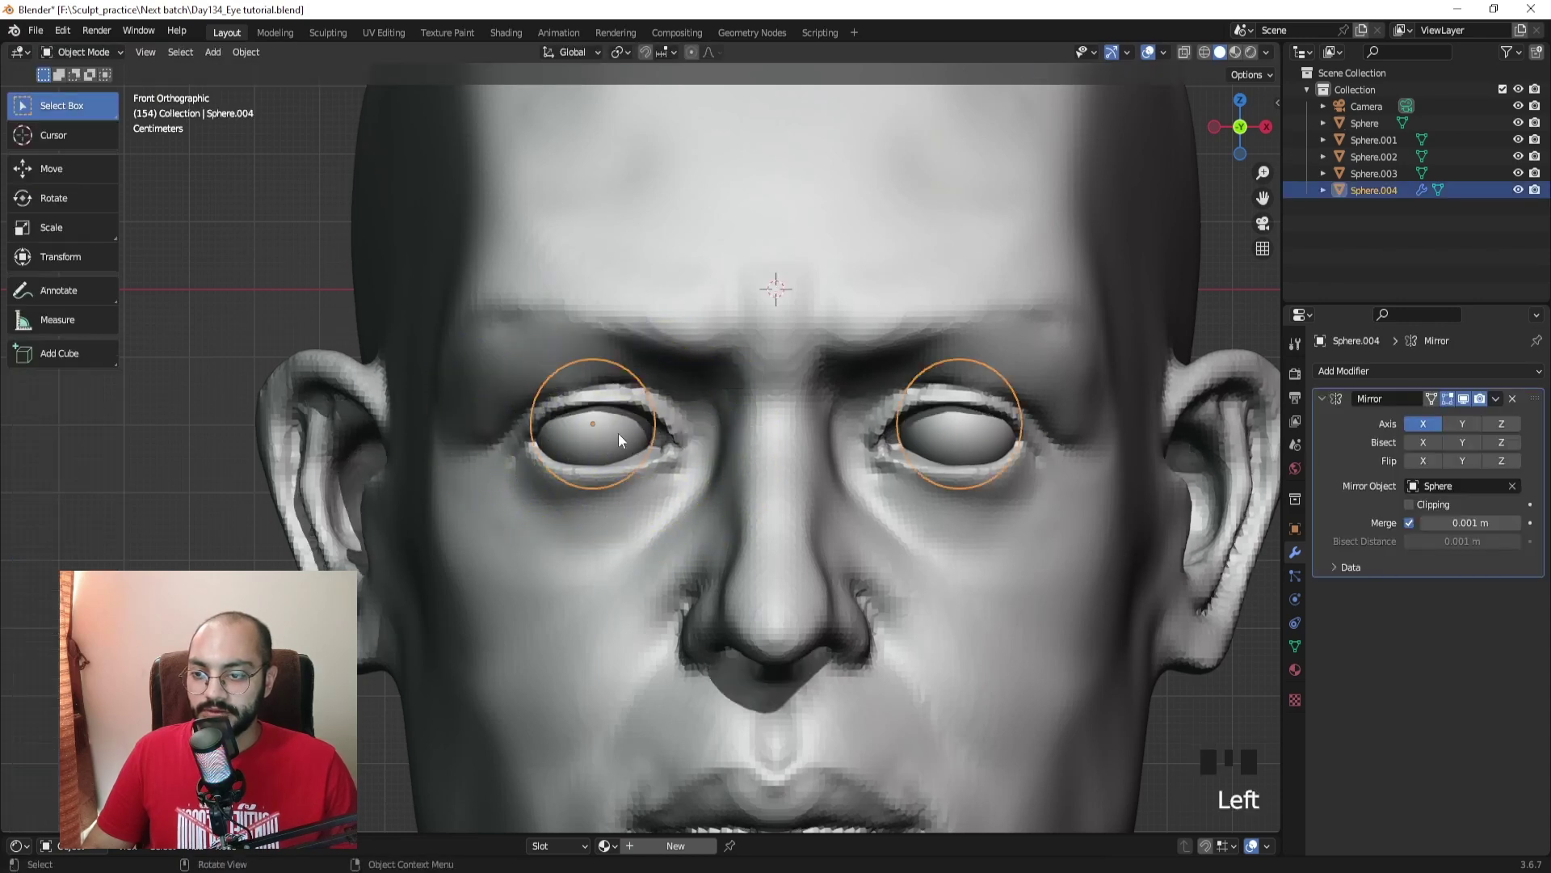
key(s)
click(690, 448)
key(g)
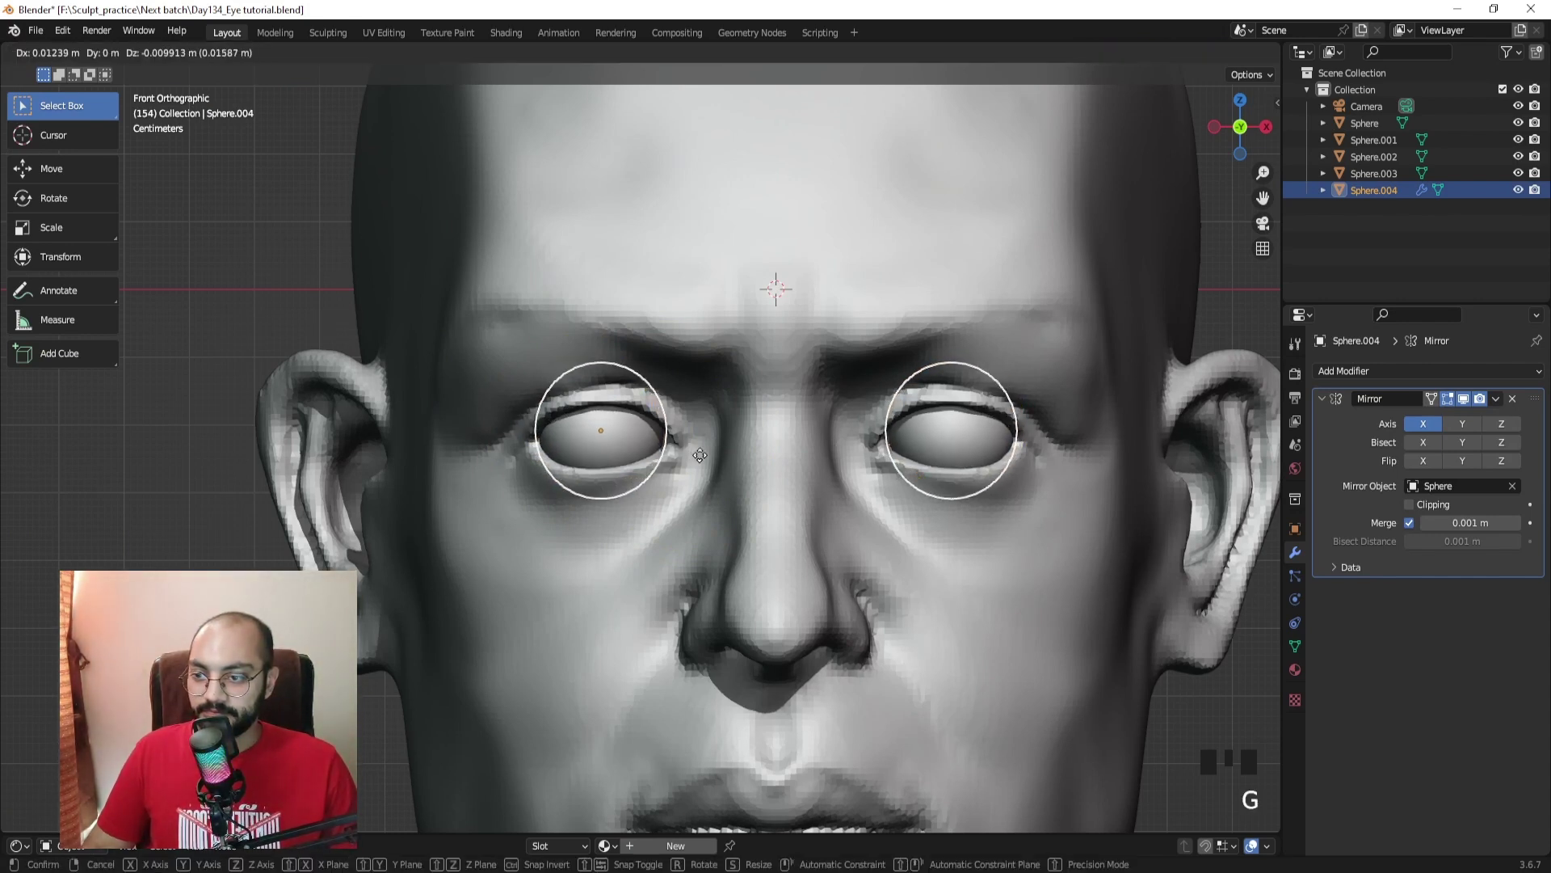
click(705, 458)
key(s)
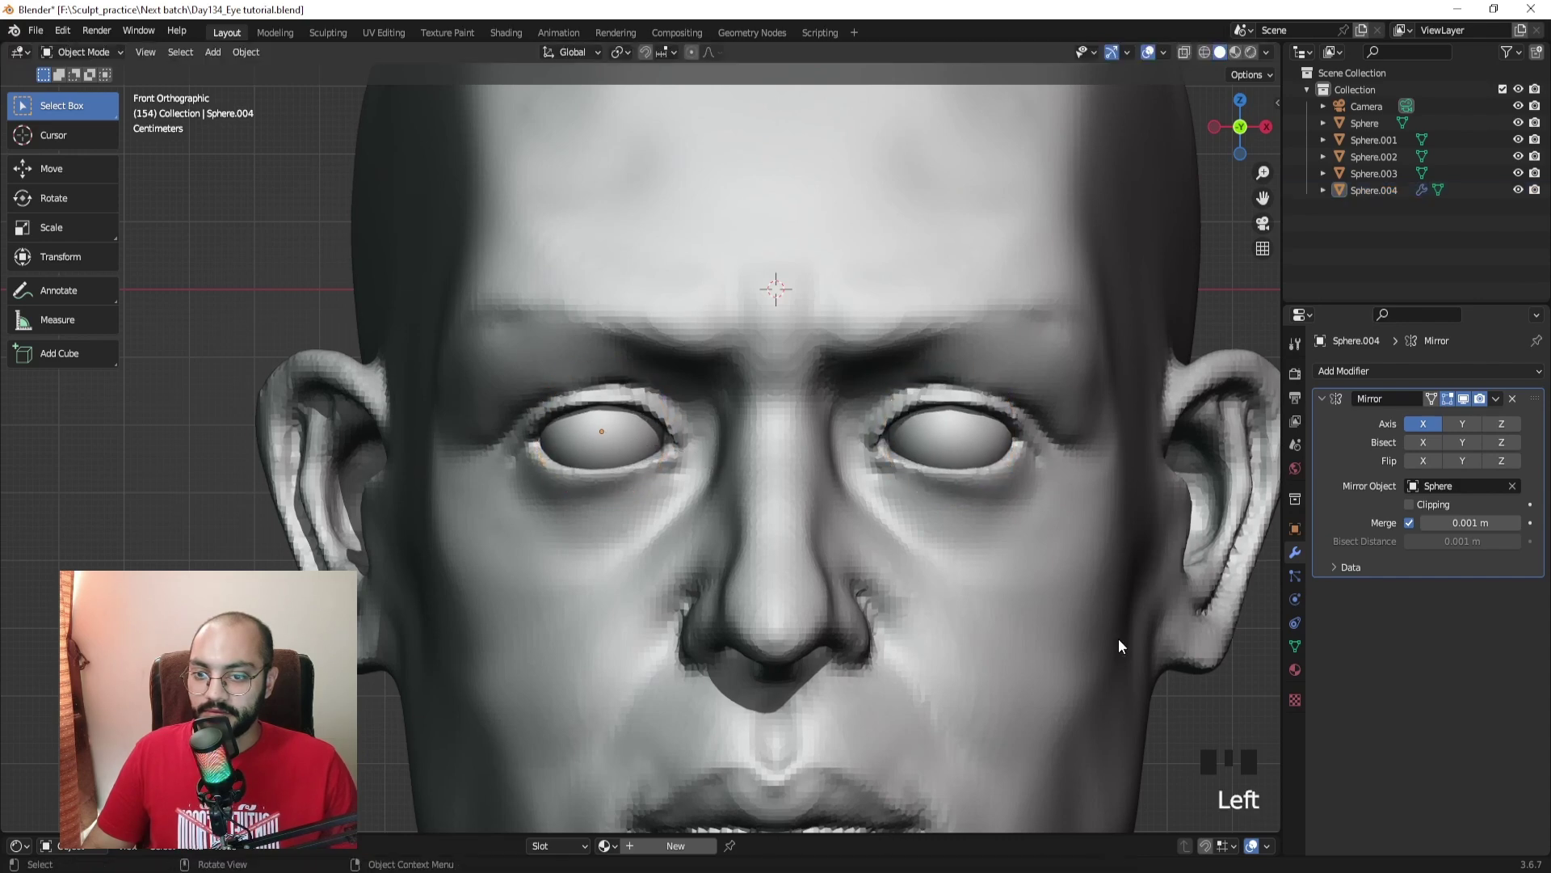
Step: Examine how the eyeballs sit inside the lids from above, up close and from a three-quarter view
ctrl+middle_drag(617, 433, 593, 483)
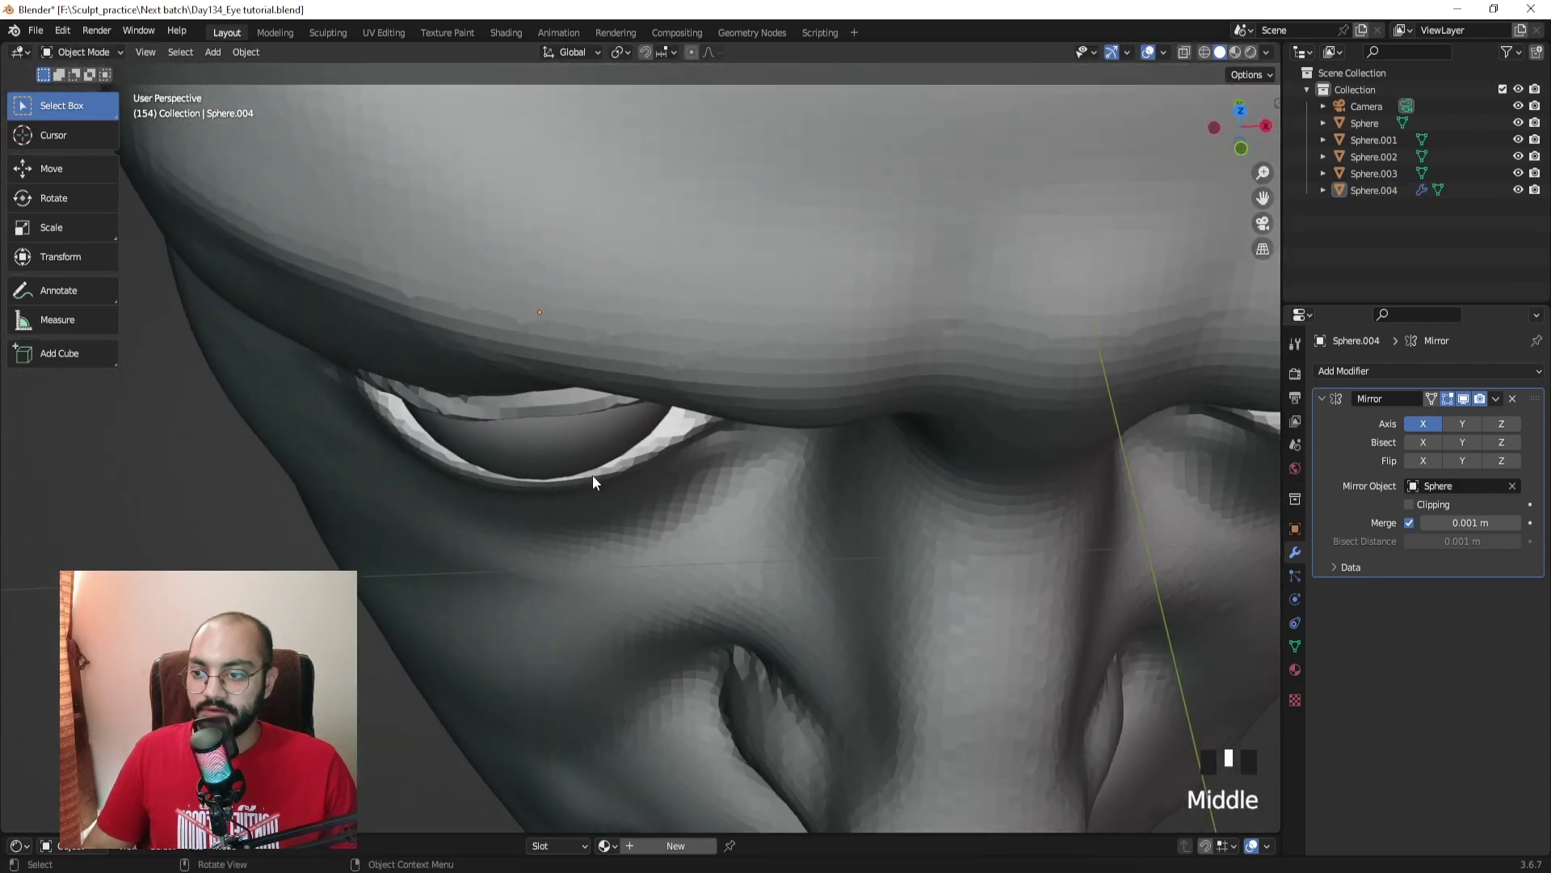
mouse_move(562, 532)
middle_down()
mouse_move(734, 408)
mouse_move(715, 472)
mouse_move(597, 528)
mouse_move(571, 485)
mouse_move(623, 356)
mouse_move(584, 417)
mouse_move(647, 484)
mouse_move(710, 520)
mouse_move(597, 461)
mouse_move(791, 461)
middle_up()
click(711, 498)
key(f)
click(571, 426)
ctrl+middle_drag(702, 440, 647, 496)
click(380, 463)
ctrl+middle_drag(380, 462, 507, 582)
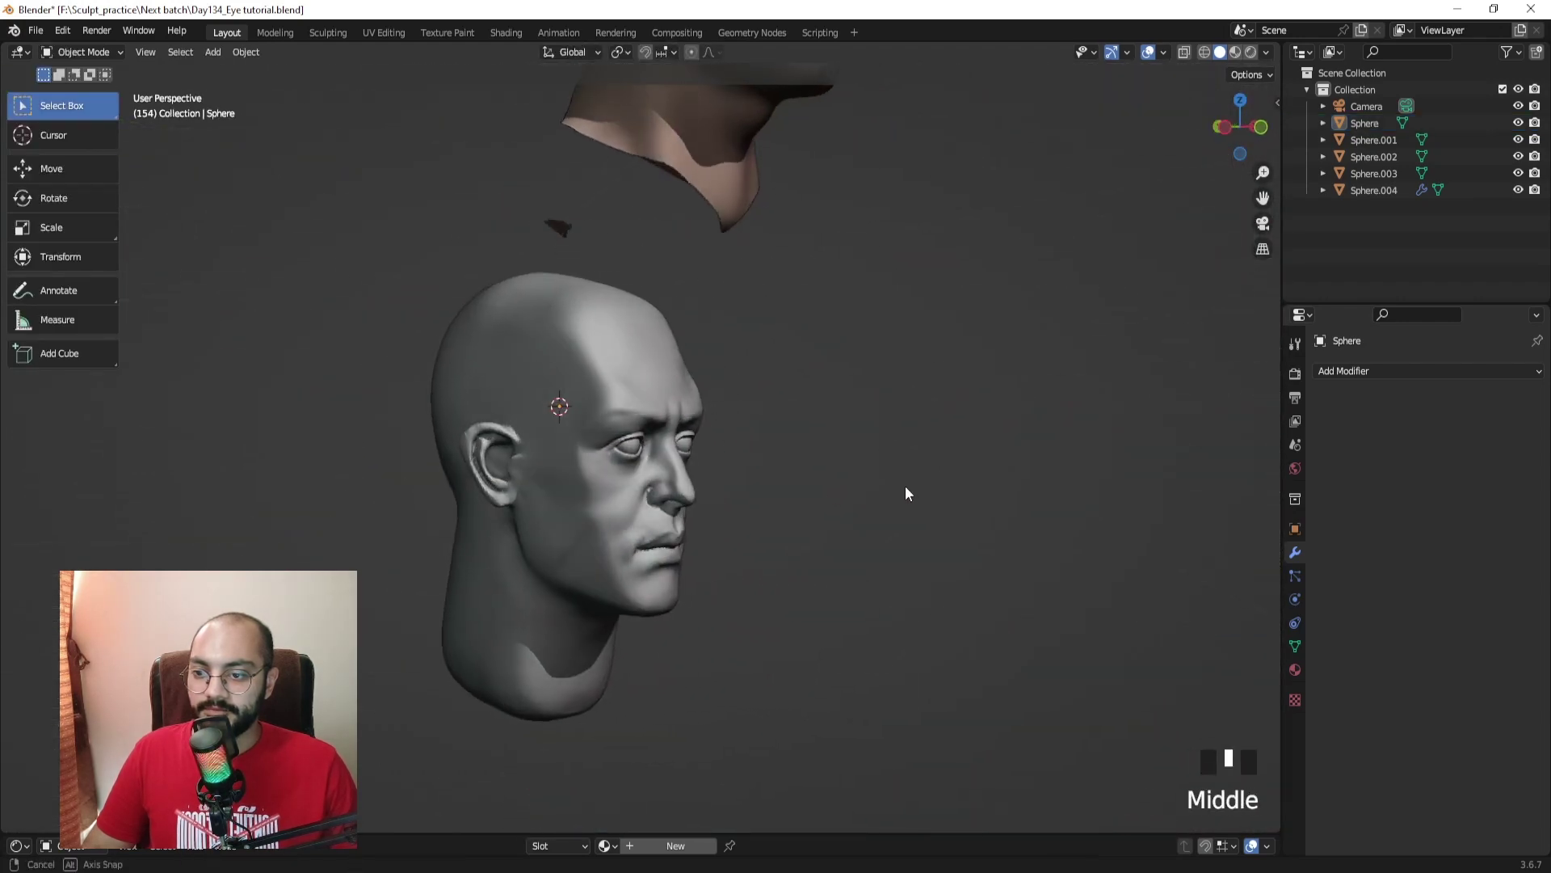
middle_drag(674, 482, 784, 453)
ctrl+middle_drag(784, 452, 824, 349)
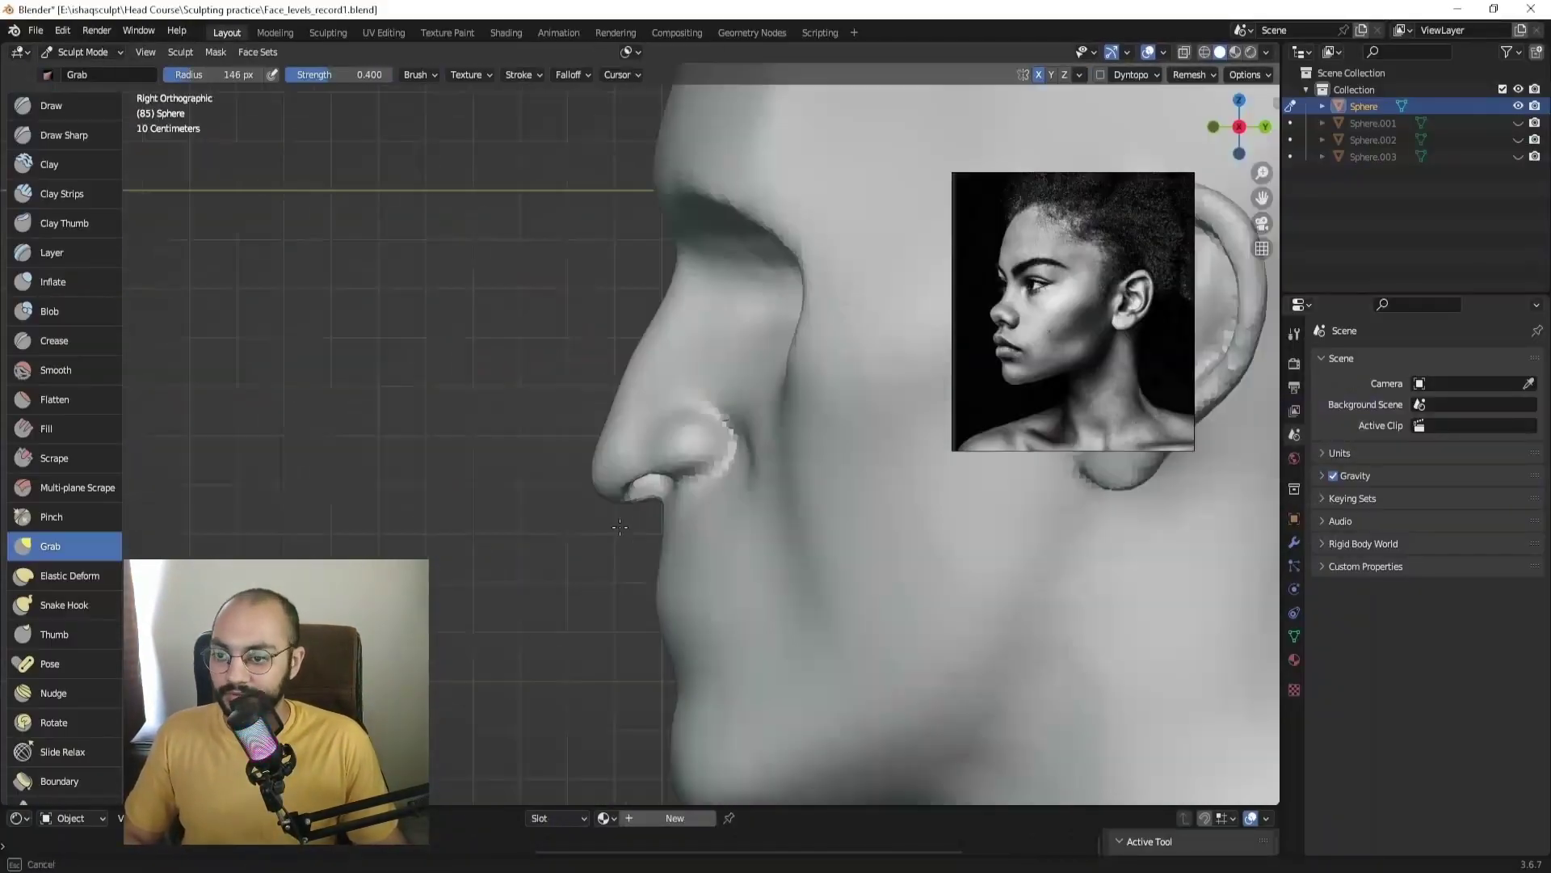
key(f)
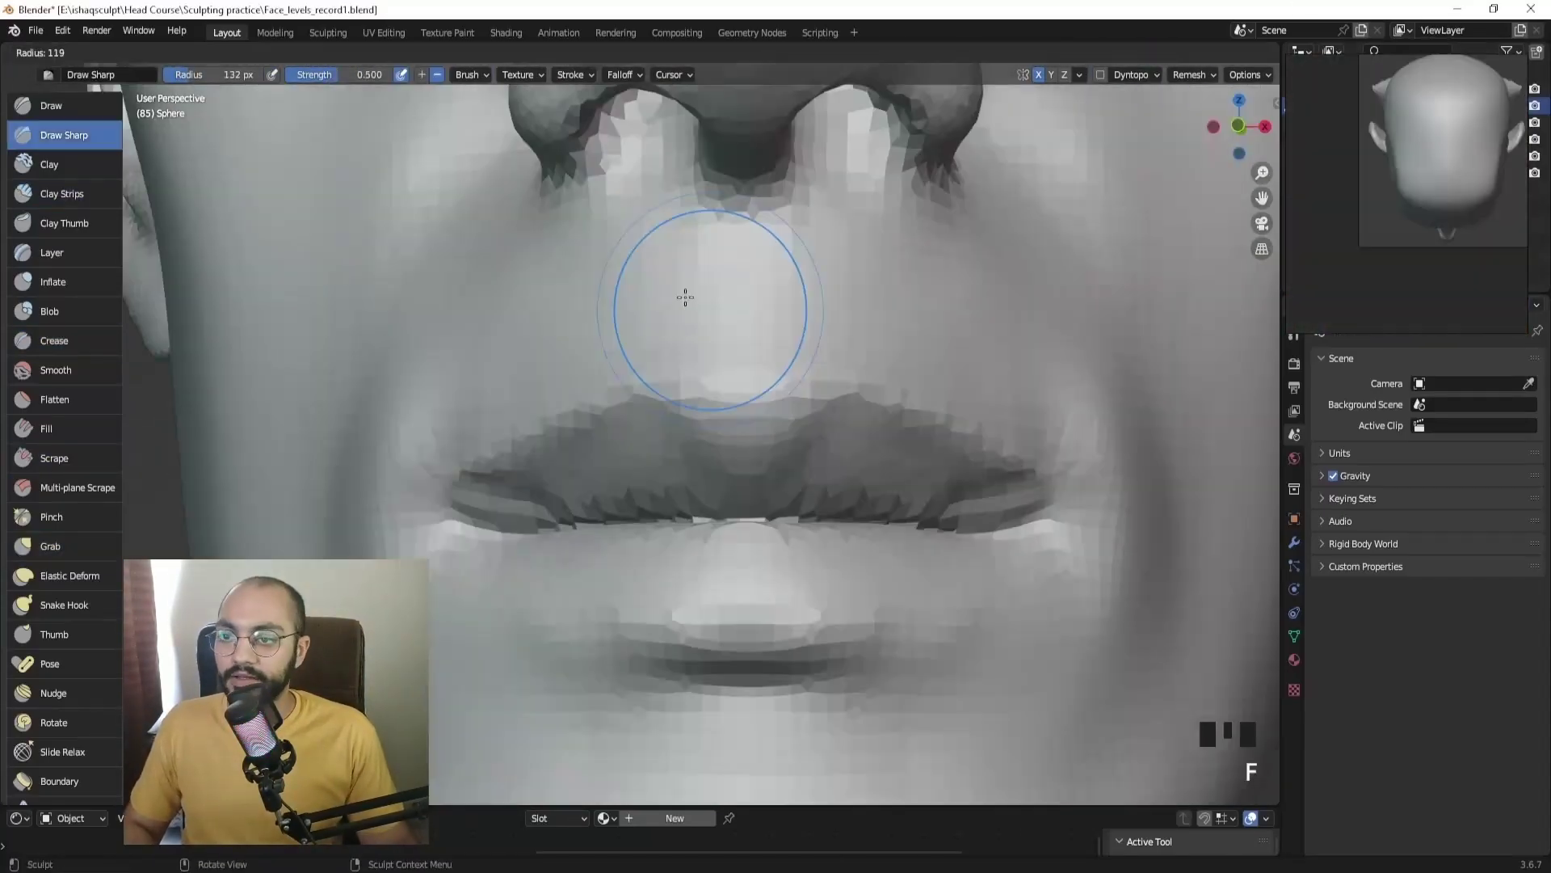
click(626, 444)
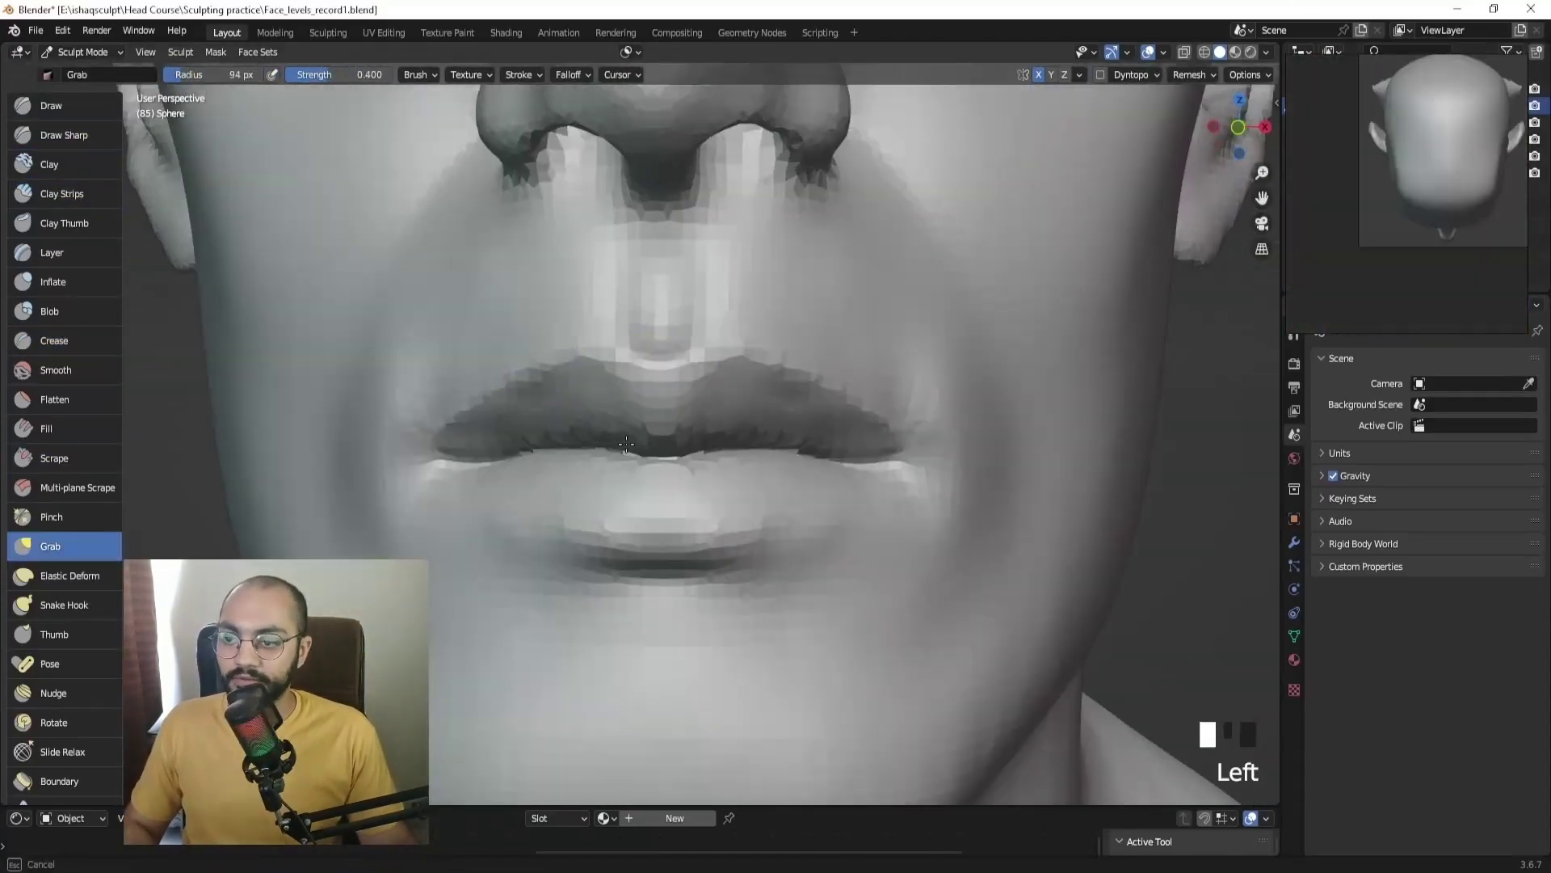